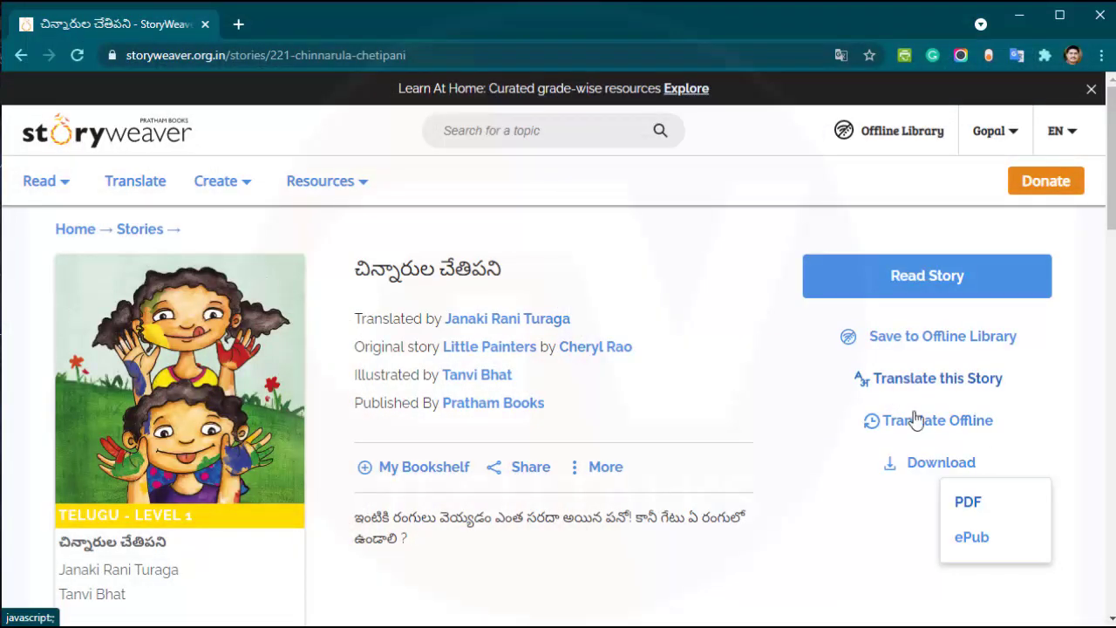
# Step: Save the Telugu story చిన్నారుల చేతిపని to the offline library and dismiss the notification
pyautogui.click(954, 347)
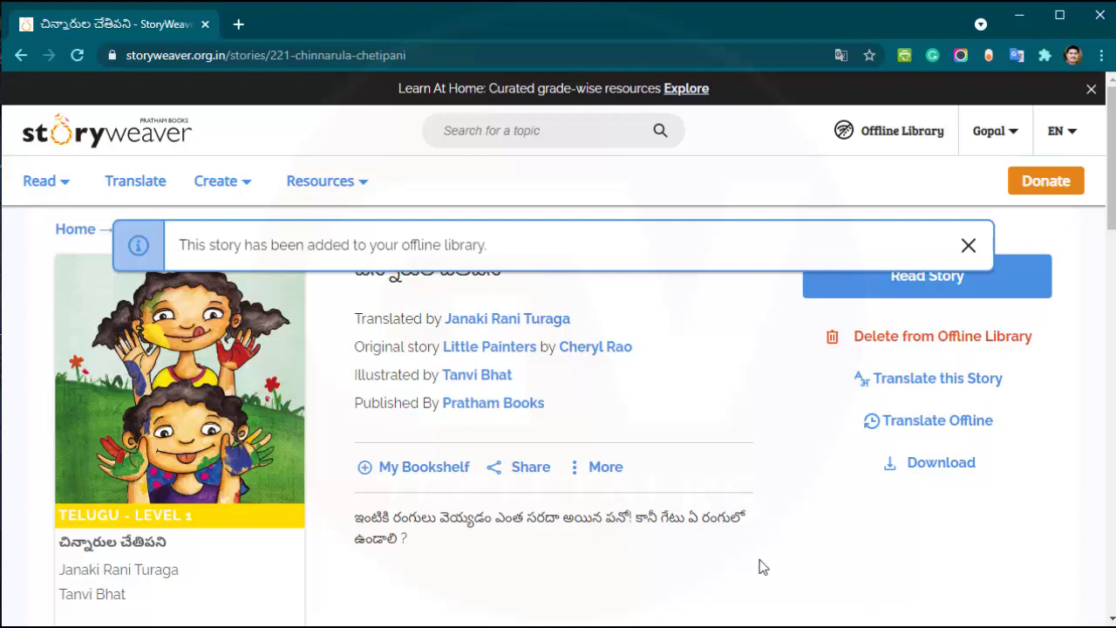
pyautogui.moveTo(190, 247); pyautogui.dragTo(587, 252)
pyautogui.click(588, 252)
pyautogui.click(968, 245)
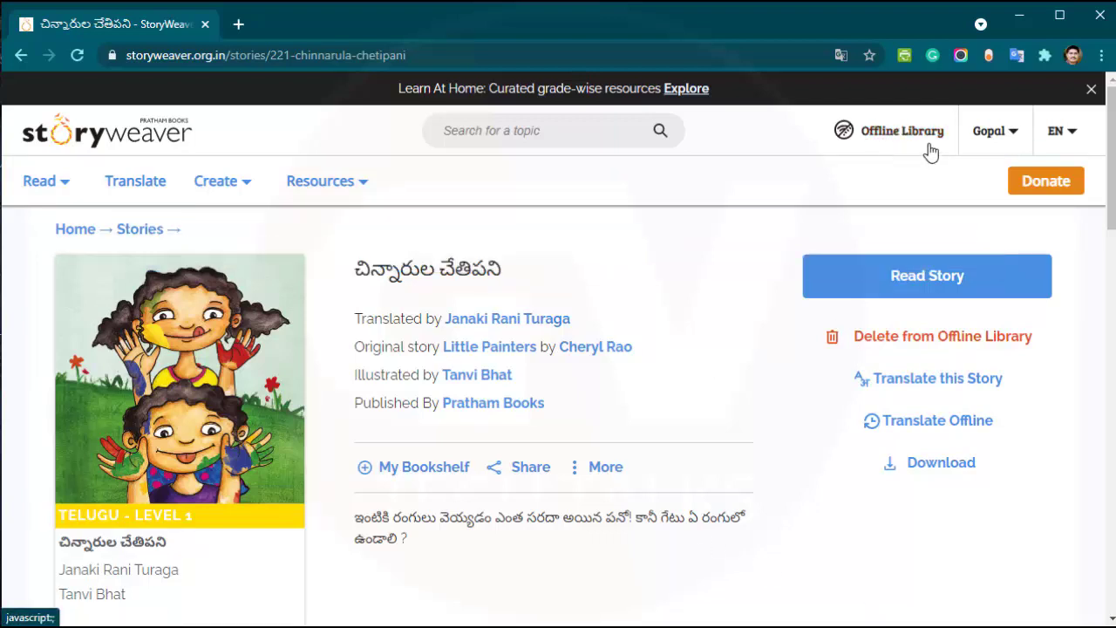
# Step: Open the Offline Library and look over its instructions and the stories saved for reading
pyautogui.click(912, 142)
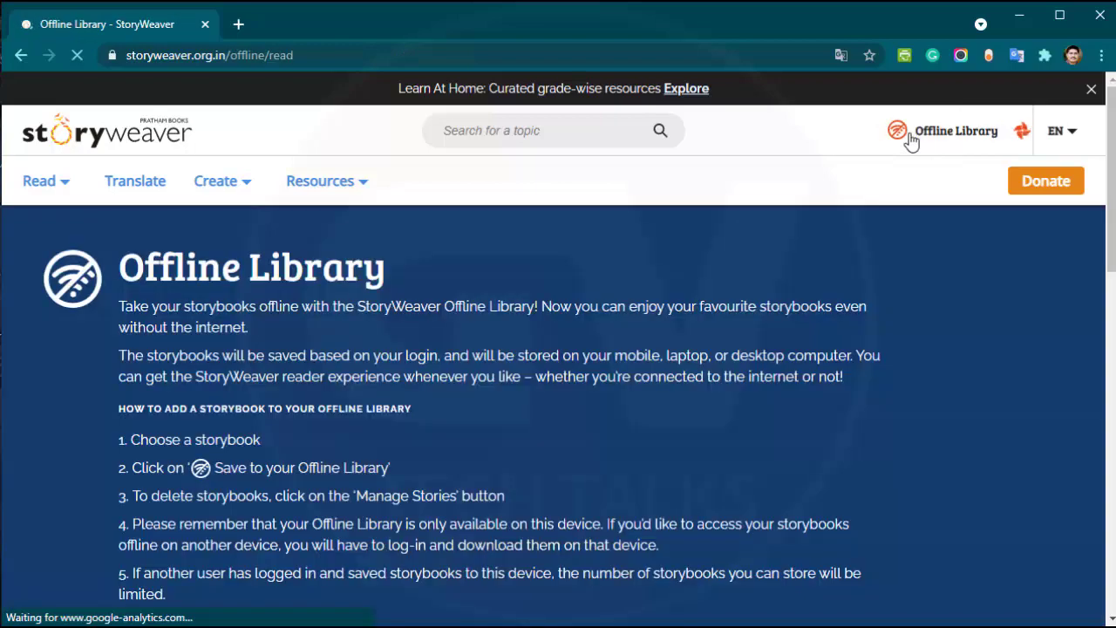
pyautogui.scroll(-5, 987, 384)
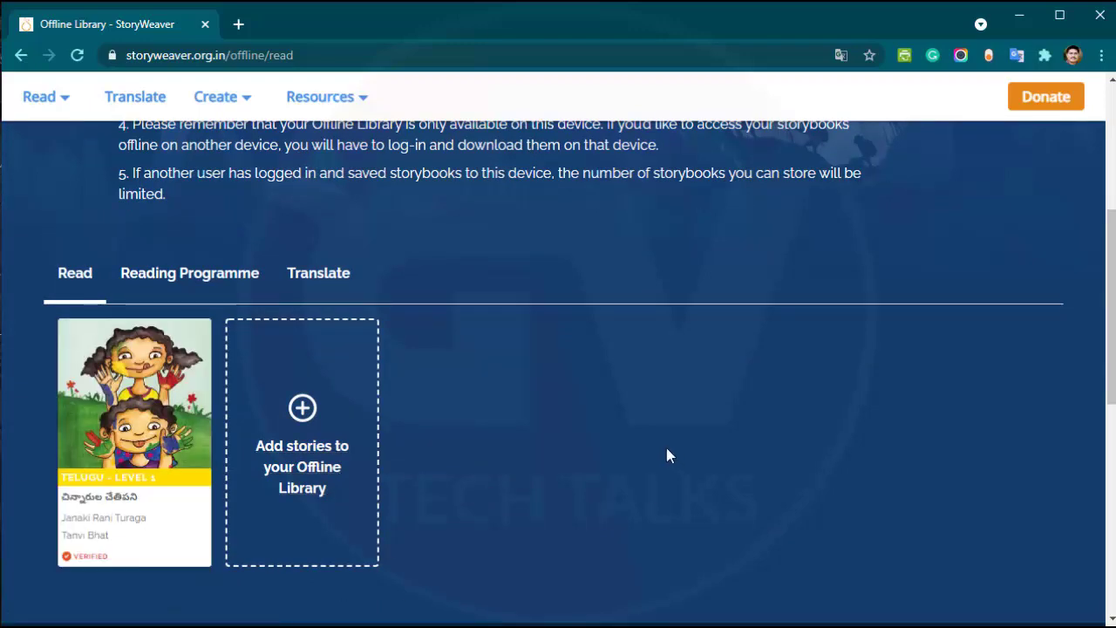
pyautogui.scroll(2, 667, 455)
pyautogui.scroll(3, 569, 523)
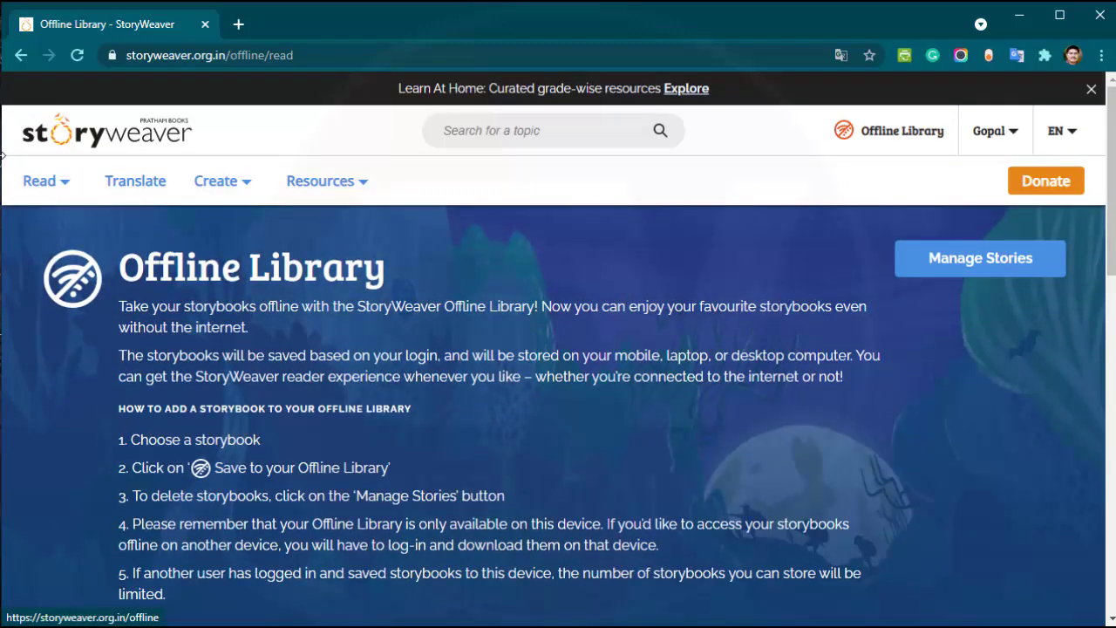
# Step: Return to the StoryWeaver home page and open the StoryWeaver Translator page
pyautogui.click(54, 152)
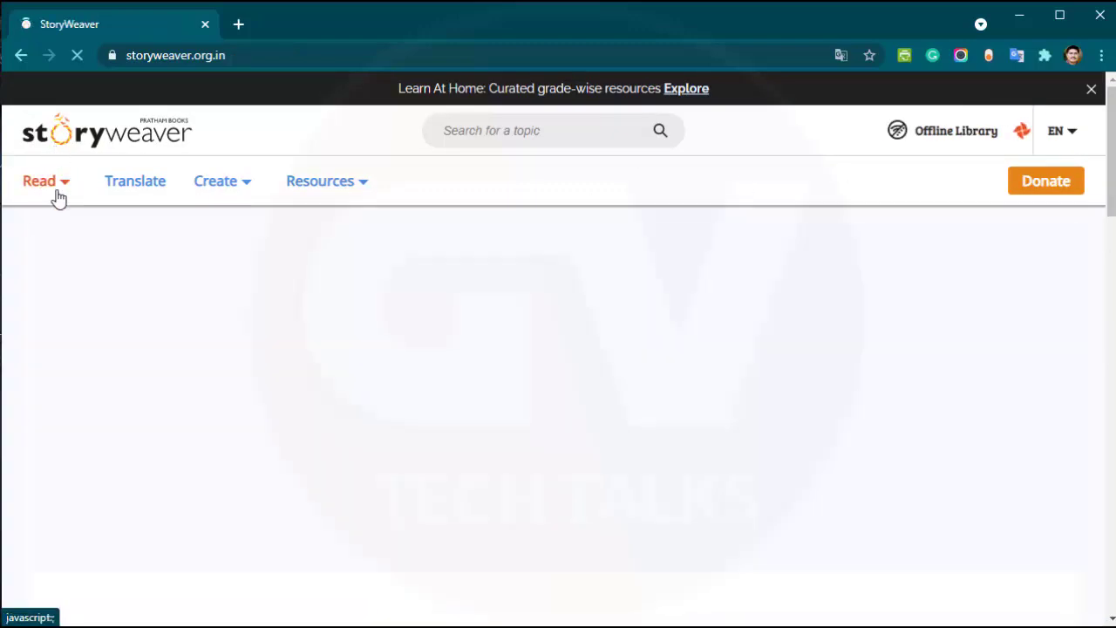
pyautogui.click(52, 187)
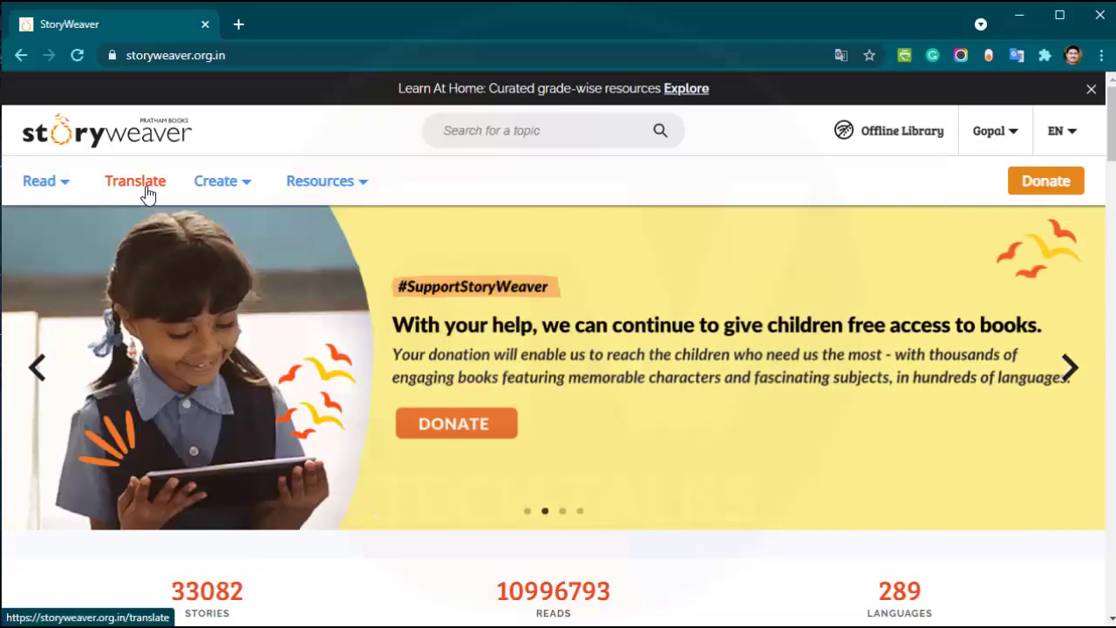
pyautogui.click(145, 189)
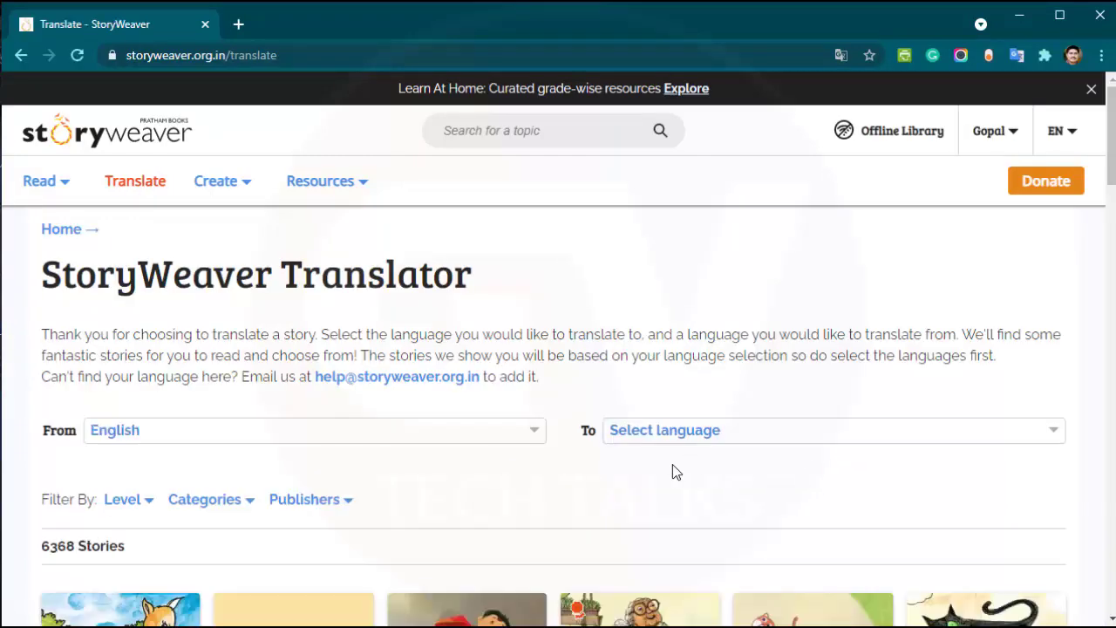
pyautogui.scroll(-2, 672, 462)
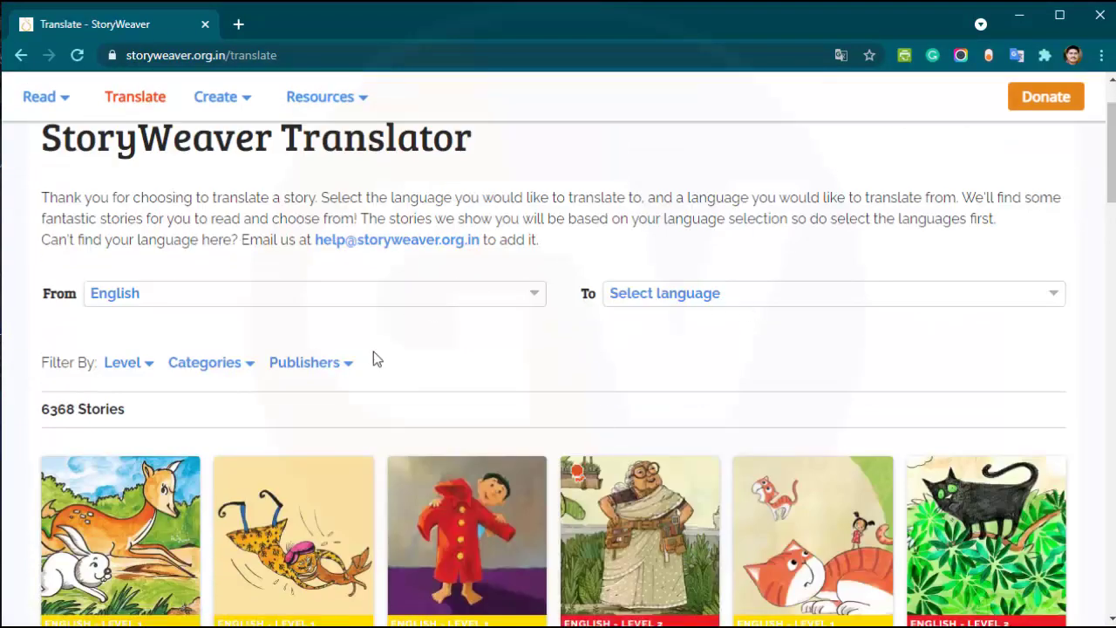
# Step: Search the target languages for "tel" and choose Telugu as the language to translate into
pyautogui.click(672, 298)
pyautogui.scroll(-5, 715, 381)
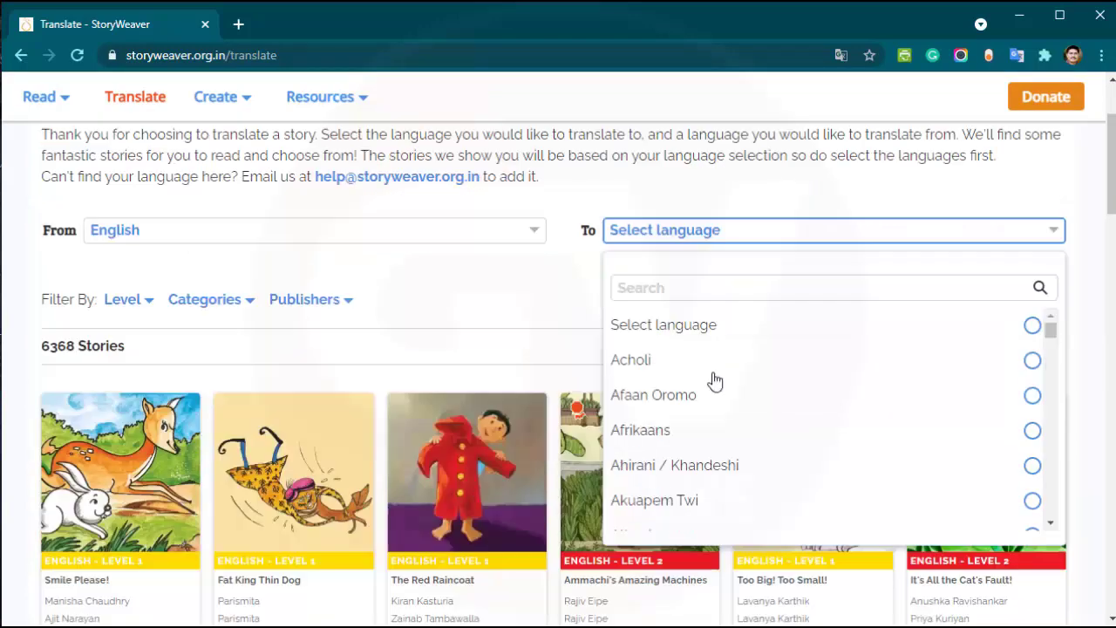
pyautogui.scroll(5, 1046, 474)
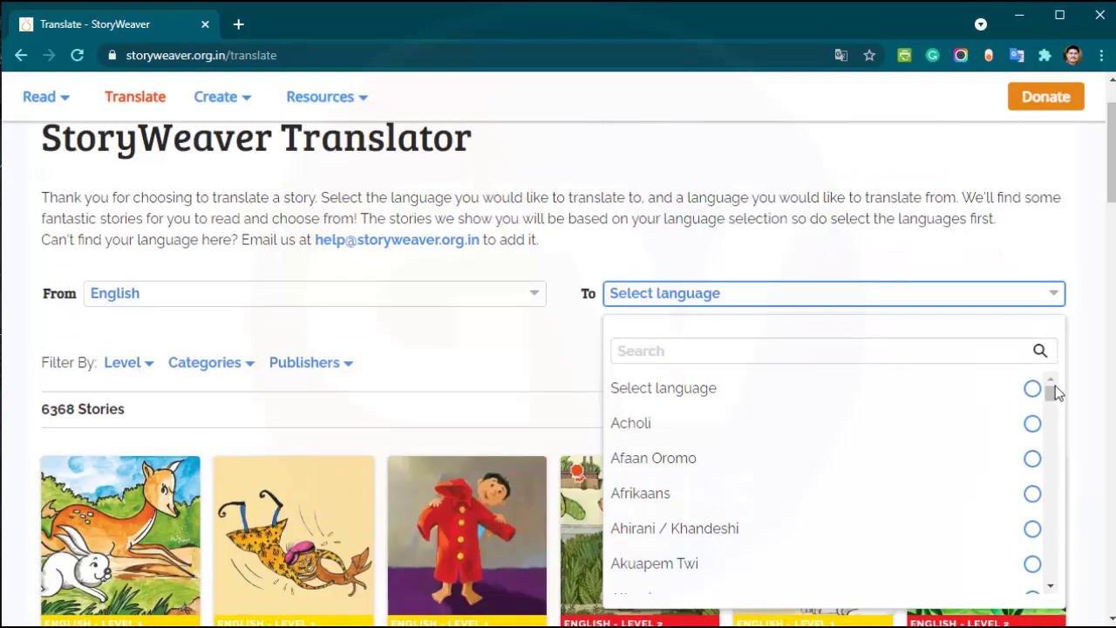
pyautogui.click(890, 356)
pyautogui.write('te')
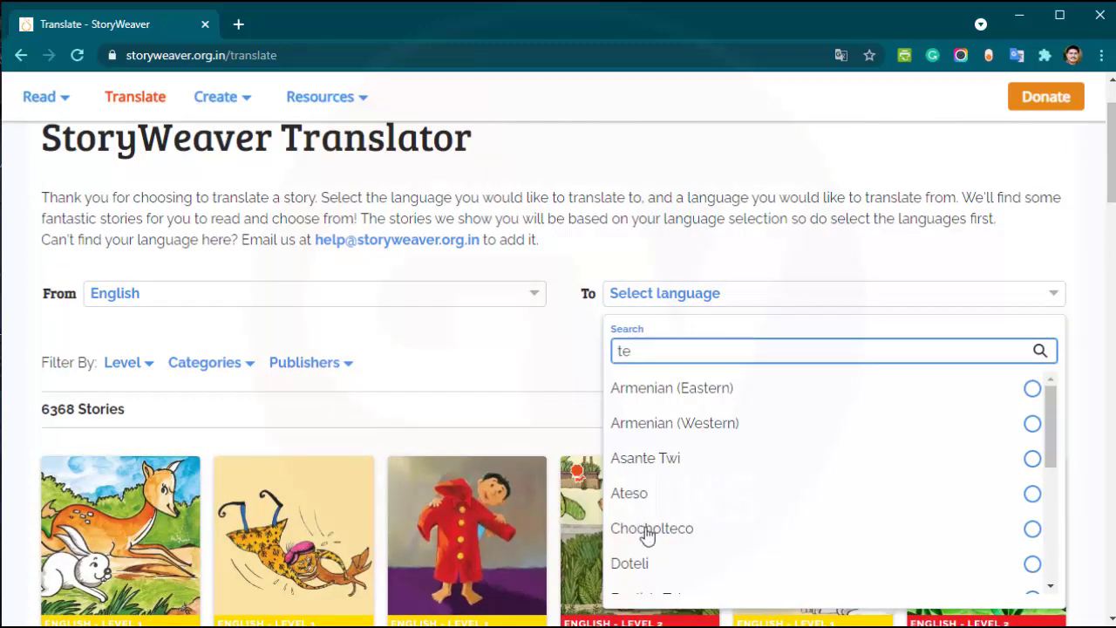
pyautogui.write('l')
pyautogui.click(639, 501)
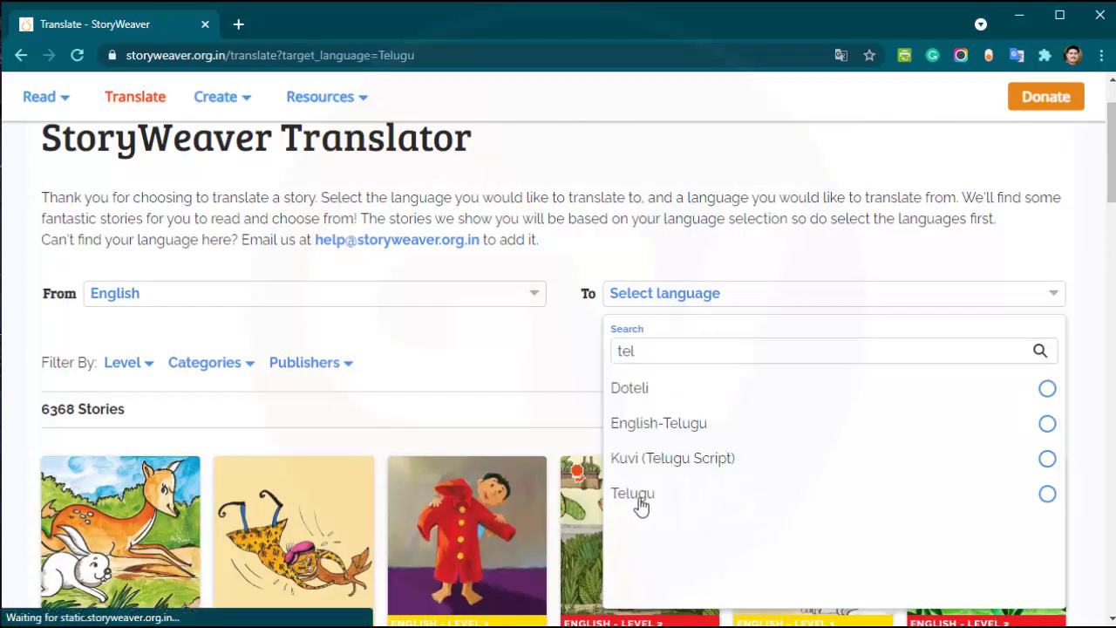
# Step: Find the English Level 2 story Kalpana's Cycle among the translation suggestions and open it in the translation editor
pyautogui.scroll(-3, 137, 456)
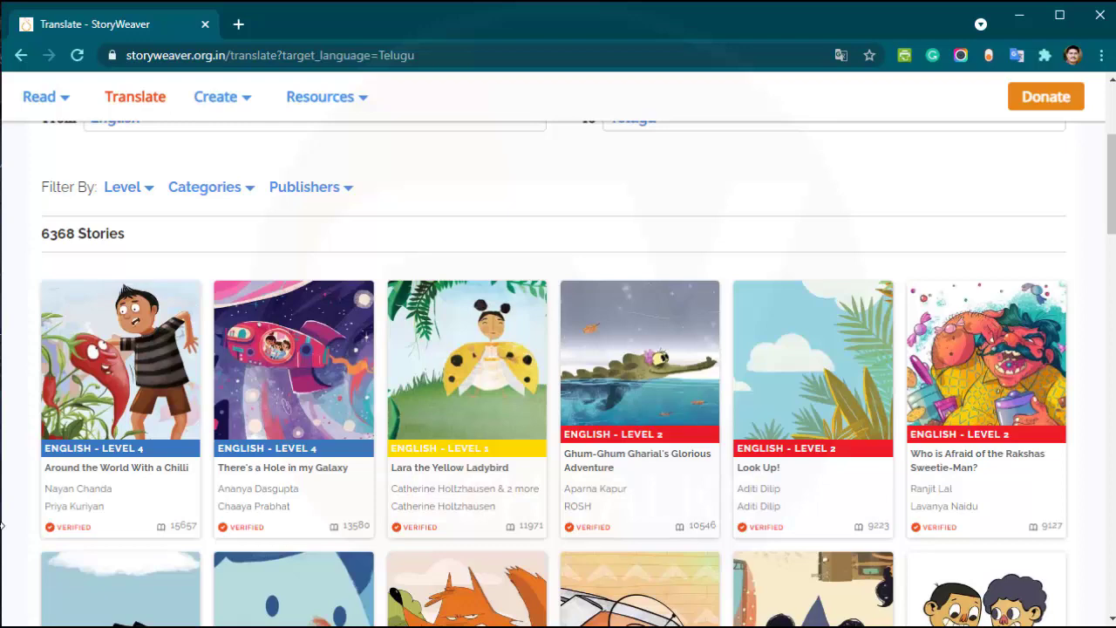
pyautogui.scroll(-3, 218, 466)
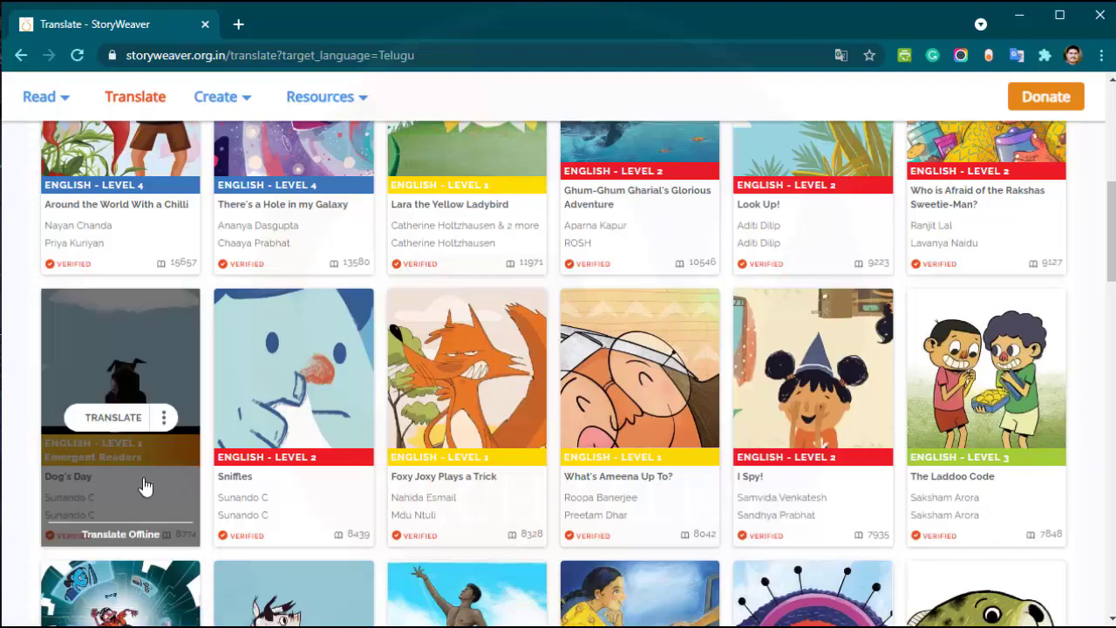
pyautogui.scroll(-2, 11, 468)
pyautogui.scroll(-2, 9, 467)
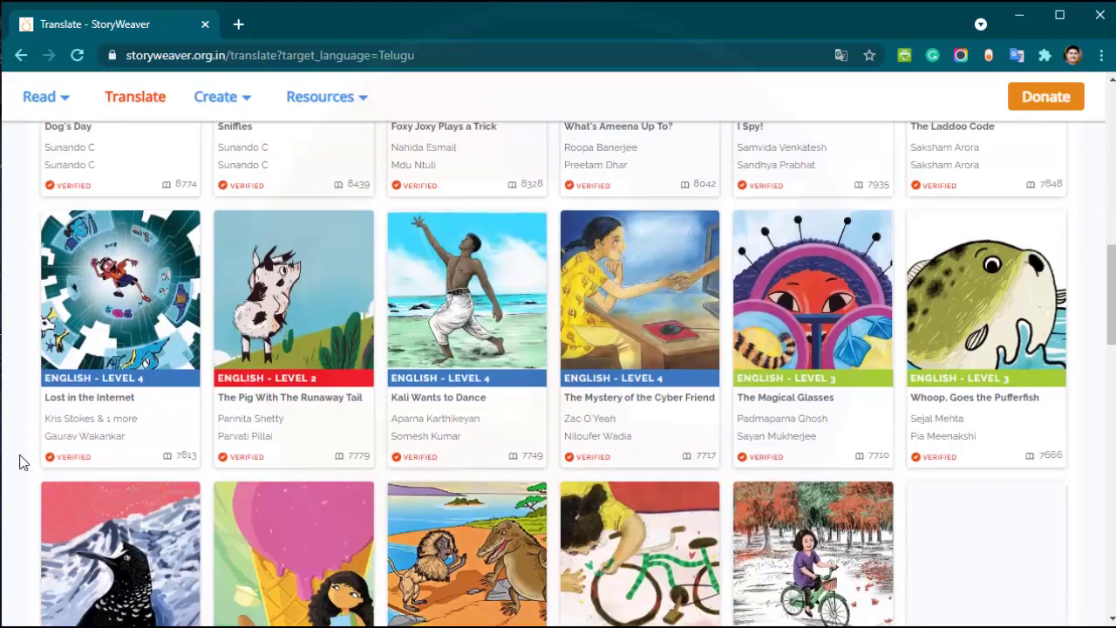
pyautogui.scroll(-4, 18, 462)
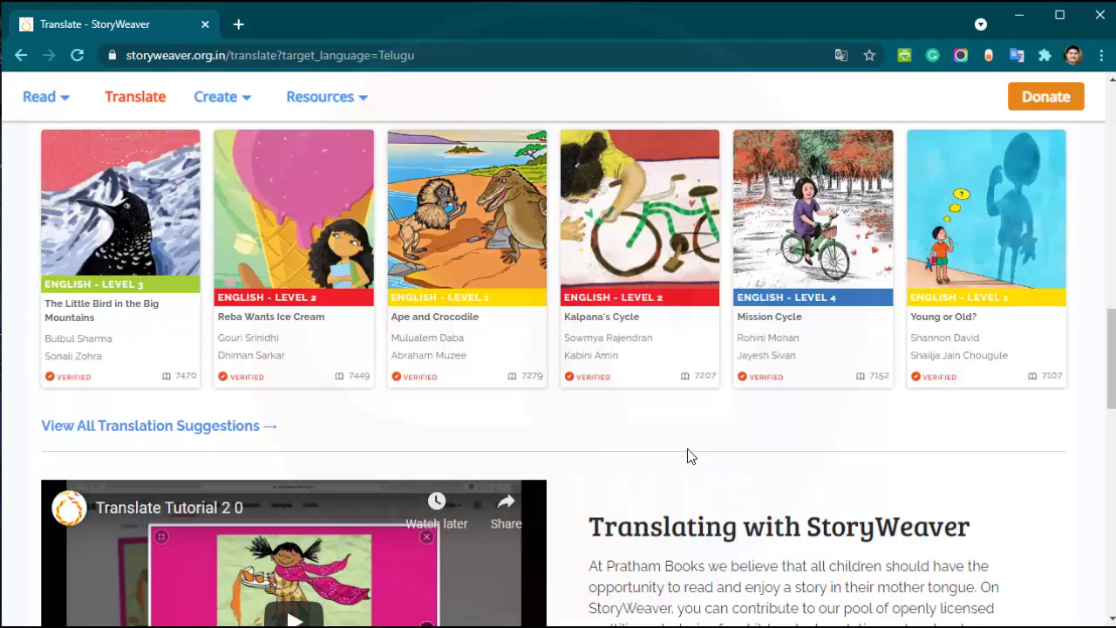
pyautogui.moveTo(676, 253)
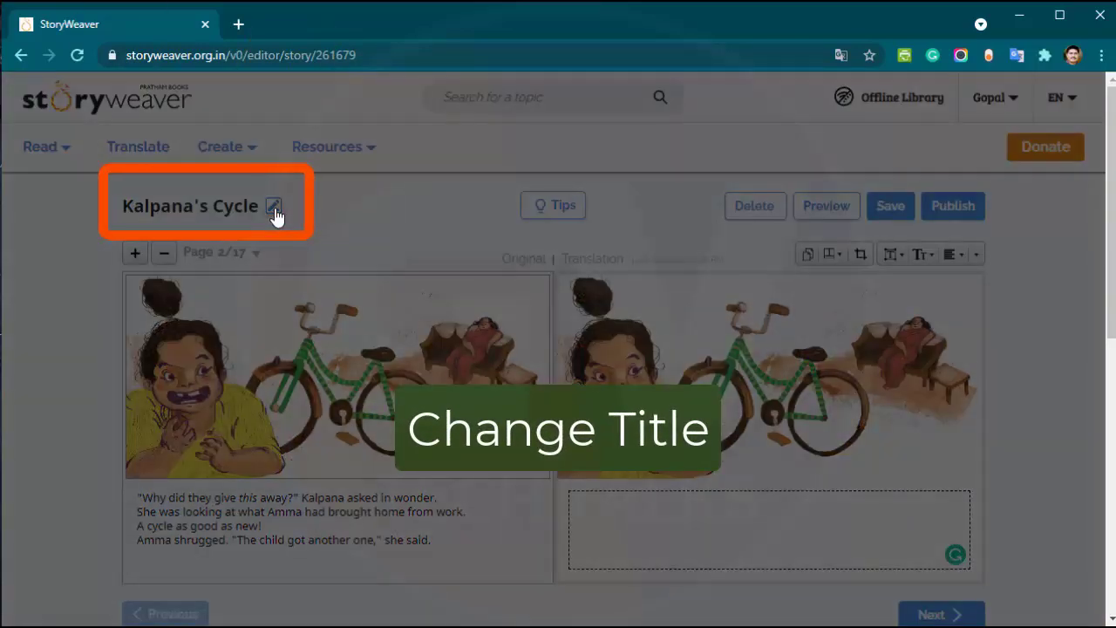
# Step: Open the book title for translation and enter కల్పన సైకిల్ as the title of the translation
pyautogui.click(274, 215)
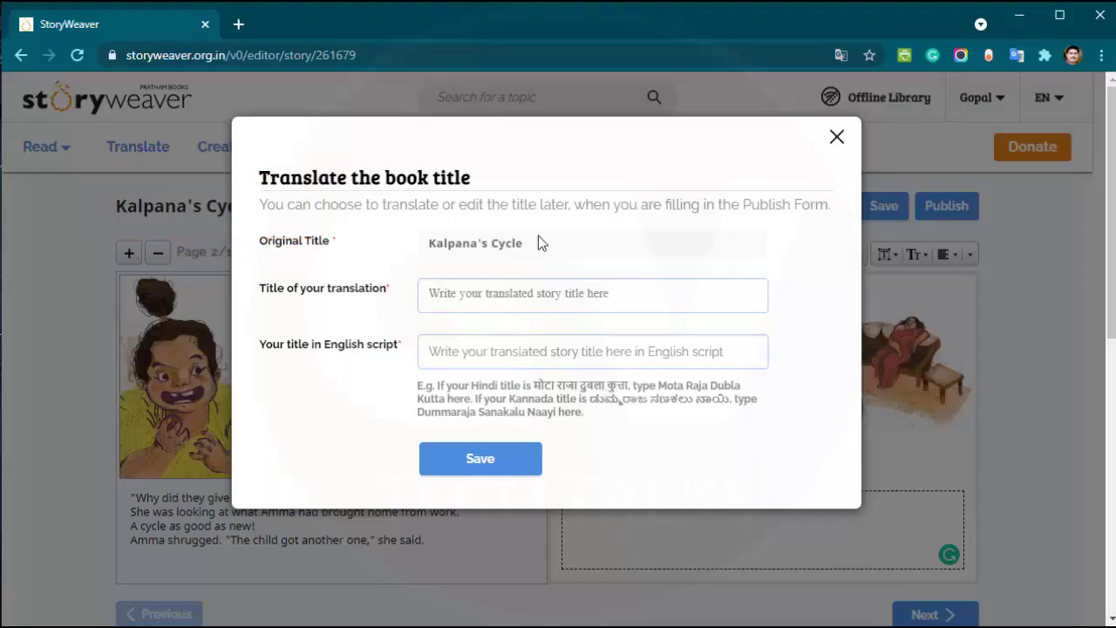
pyautogui.doubleClick(512, 244)
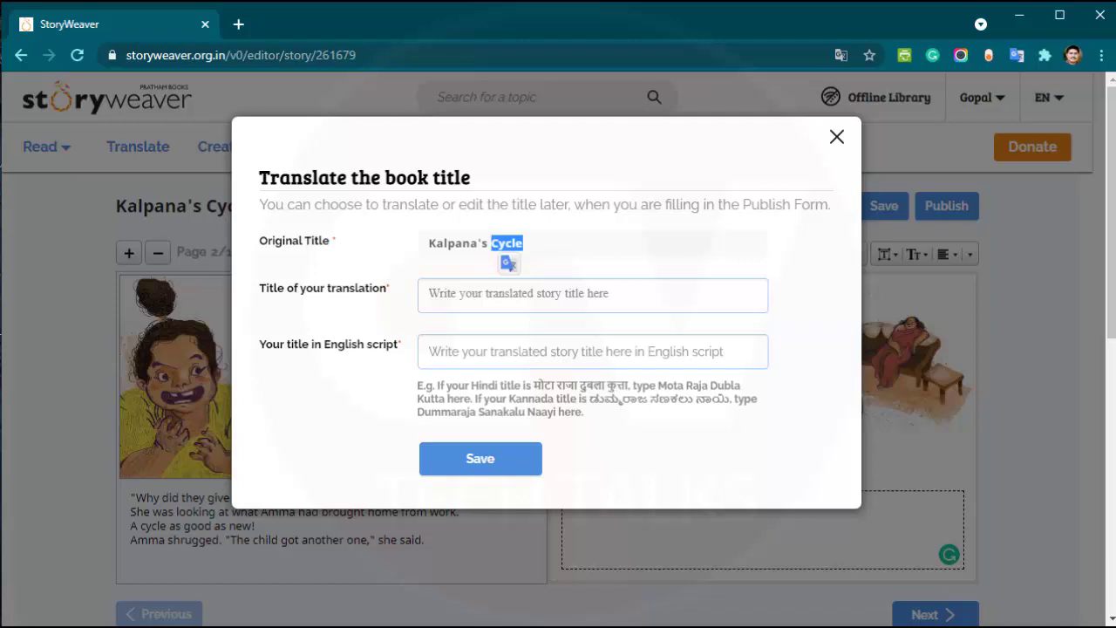
pyautogui.click(479, 294)
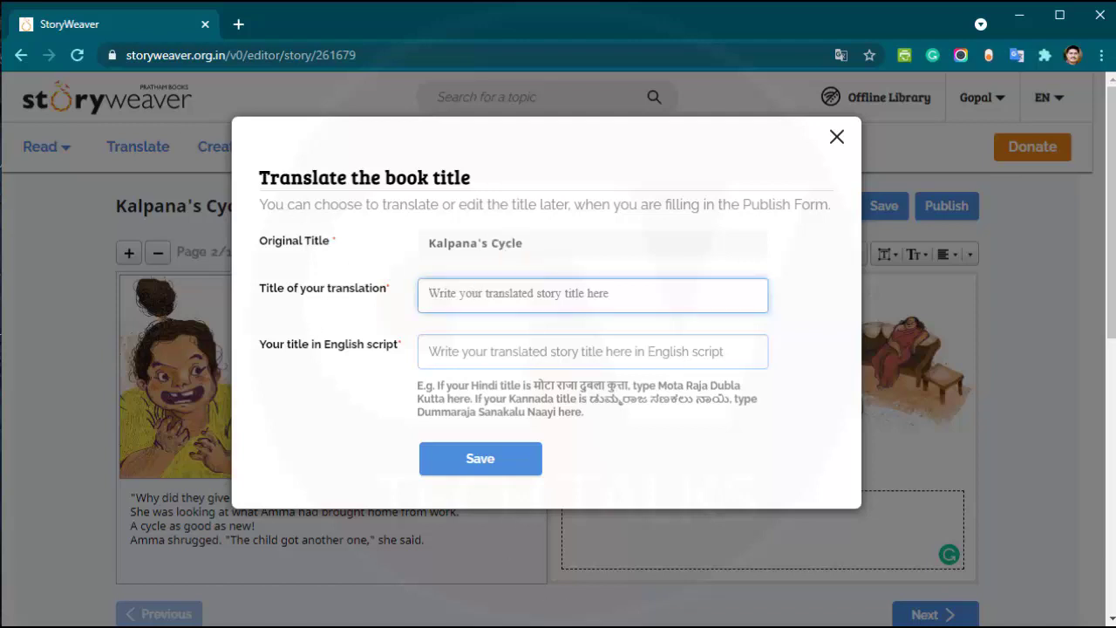
pyautogui.write('kalpana ')
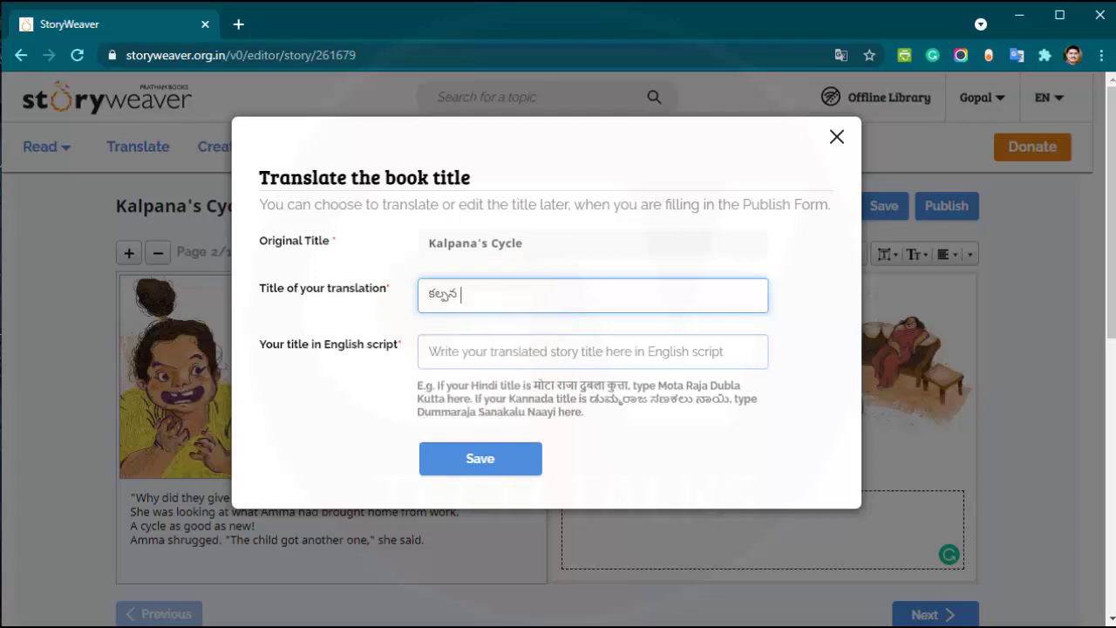
pyautogui.write('saikil')
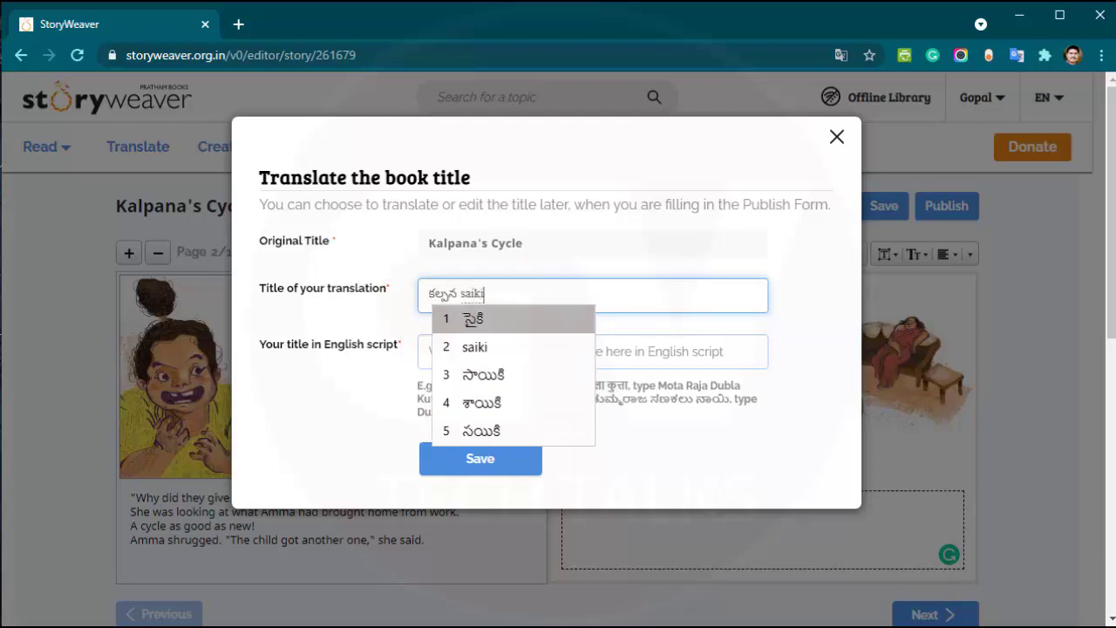
pyautogui.click(593, 352)
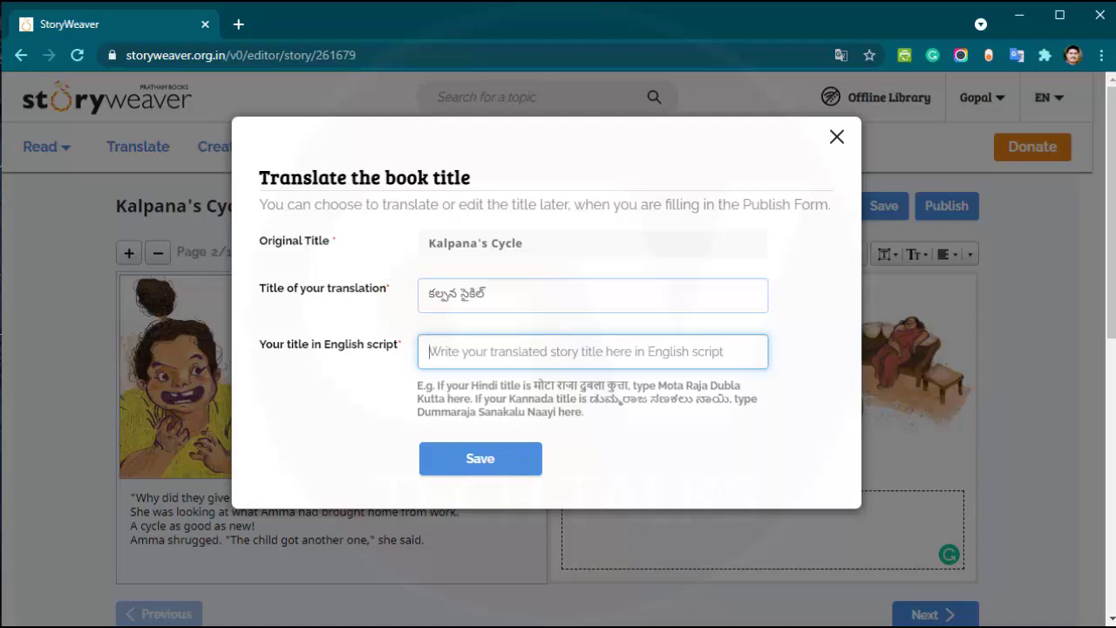
pyautogui.write('kal')
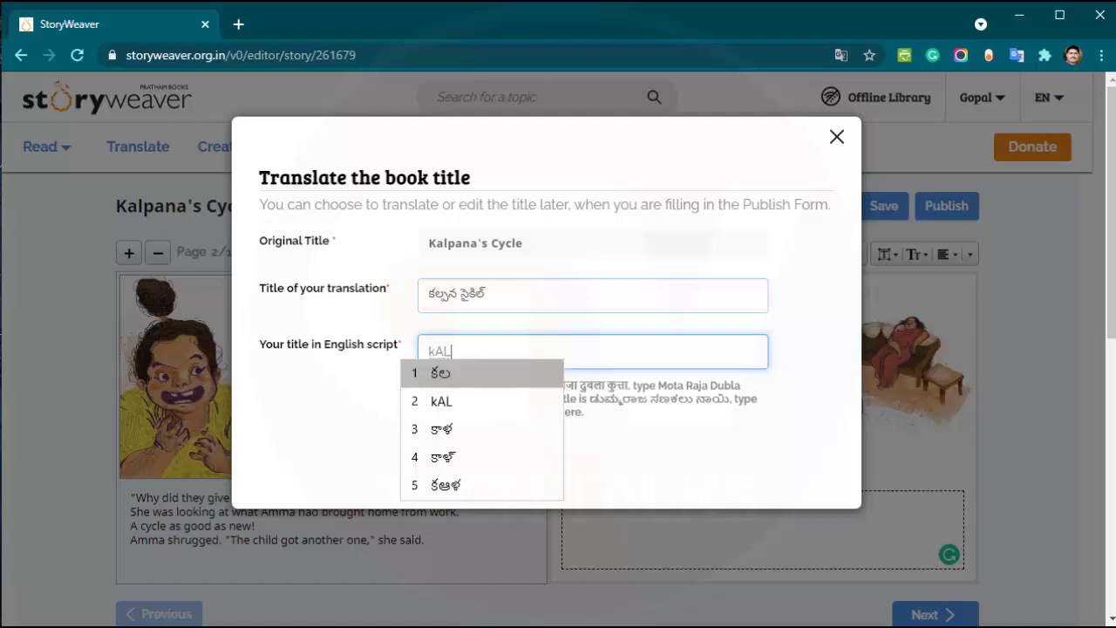
pyautogui.press('BackSpace')
pyautogui.press('BackSpace')
pyautogui.press('BackSpace')
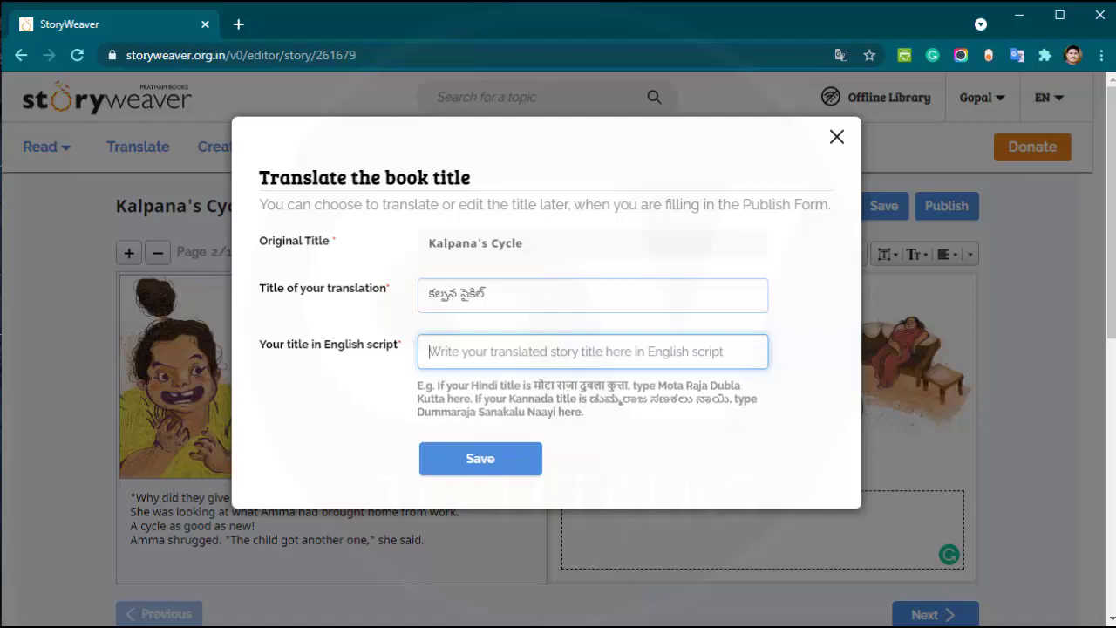
# Step: Enter Kalpana's Cycle as the title in English script and save the title form
pyautogui.write('Kalpana')
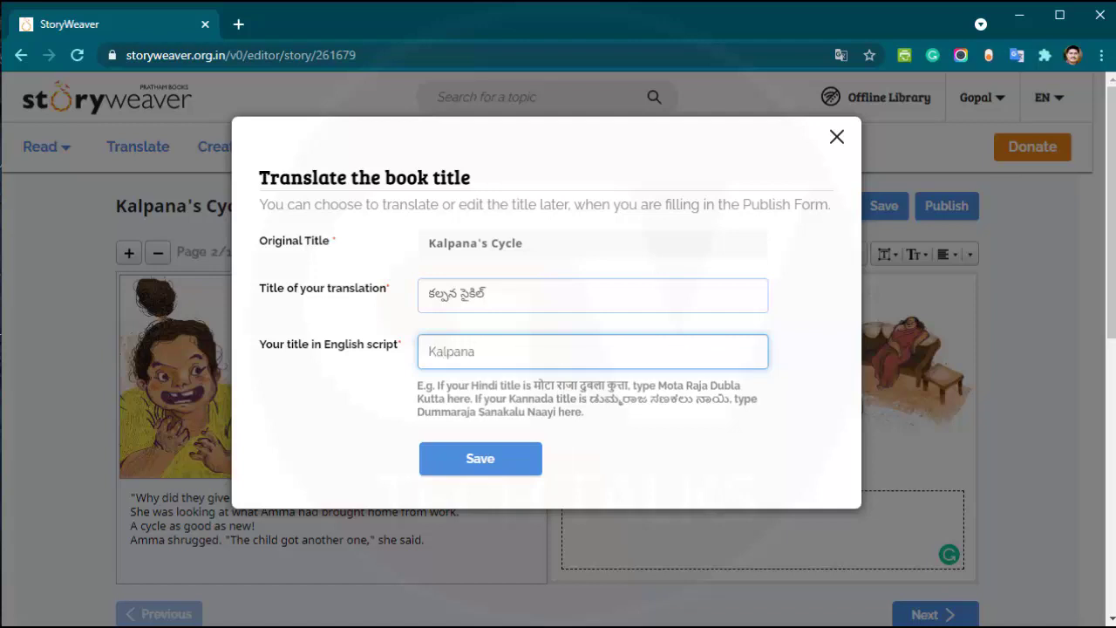
pyautogui.write("'s Cycle")
pyautogui.click(481, 462)
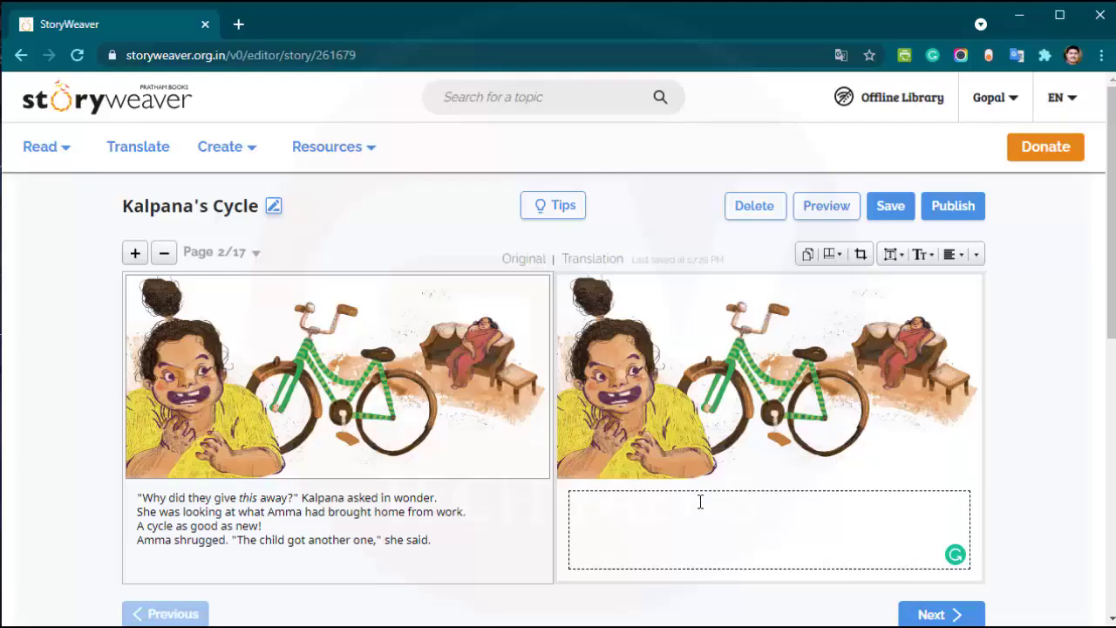
# Step: Read the original text on page 2 and begin its Telugu translation with the words ఇది ఎందుకు
pyautogui.doubleClick(449, 512)
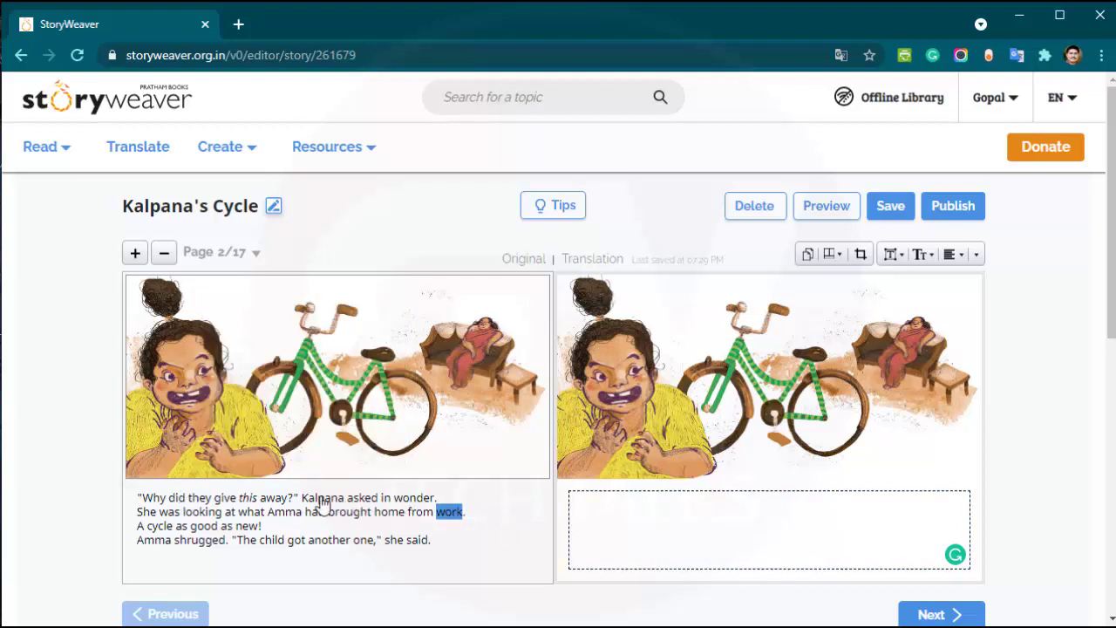
pyautogui.doubleClick(413, 498)
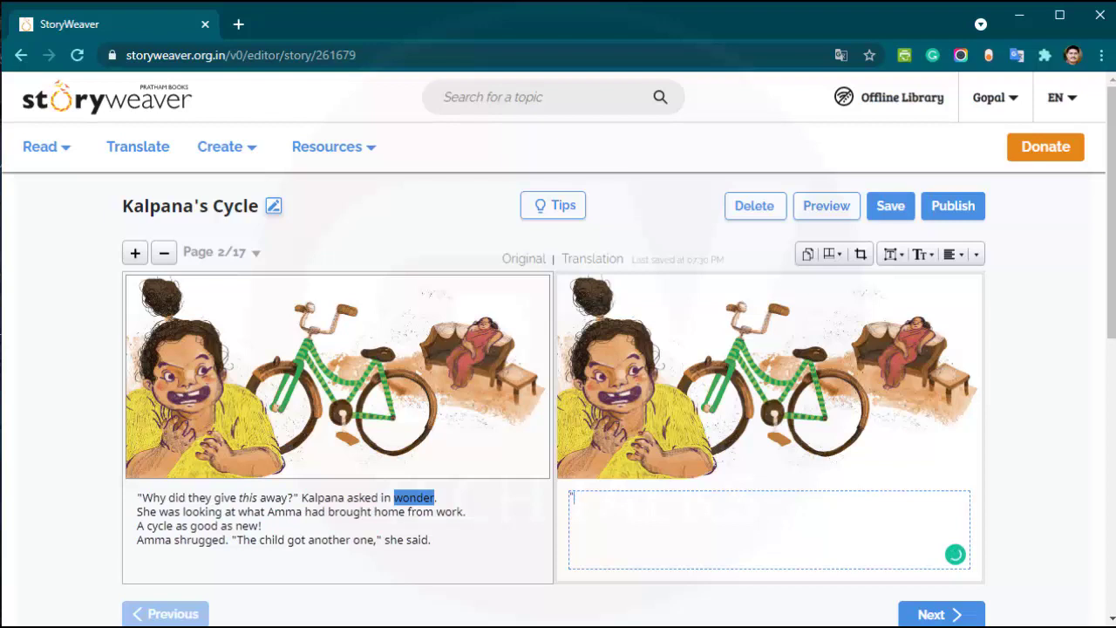
pyautogui.write('"')
pyautogui.write('idi esuku ichaaru')
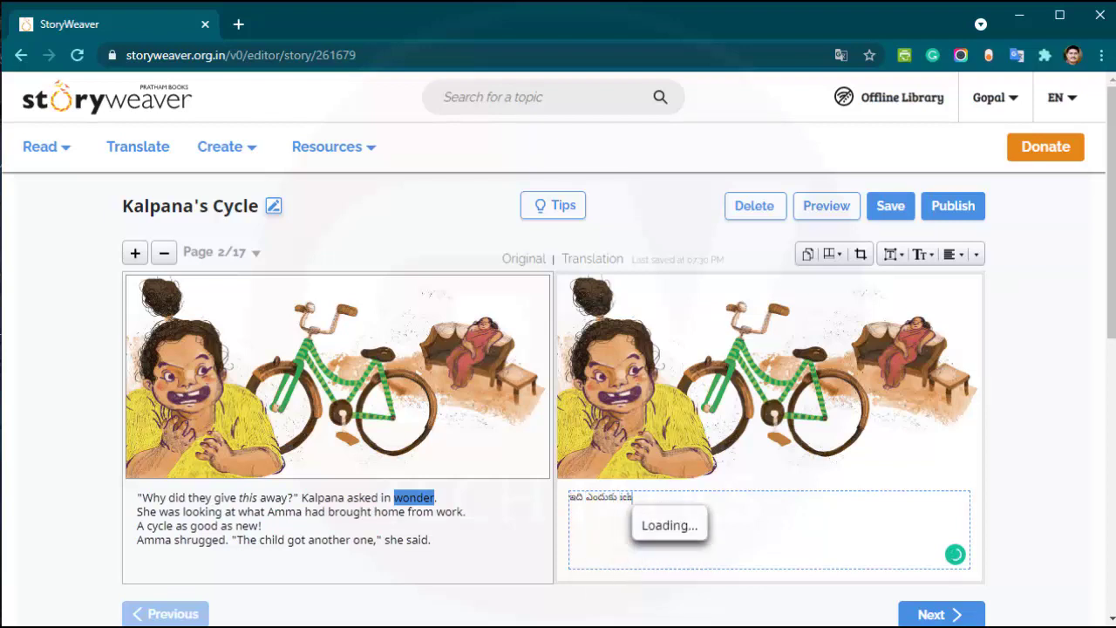
# Step: Complete the opening Telugu question on page 2 with the word ఇచ్చారు and a question mark
pyautogui.press('BackSpace')
pyautogui.press('BackSpace')
pyautogui.press('BackSpace')
pyautogui.press('BackSpace')
pyautogui.press('BackSpace')
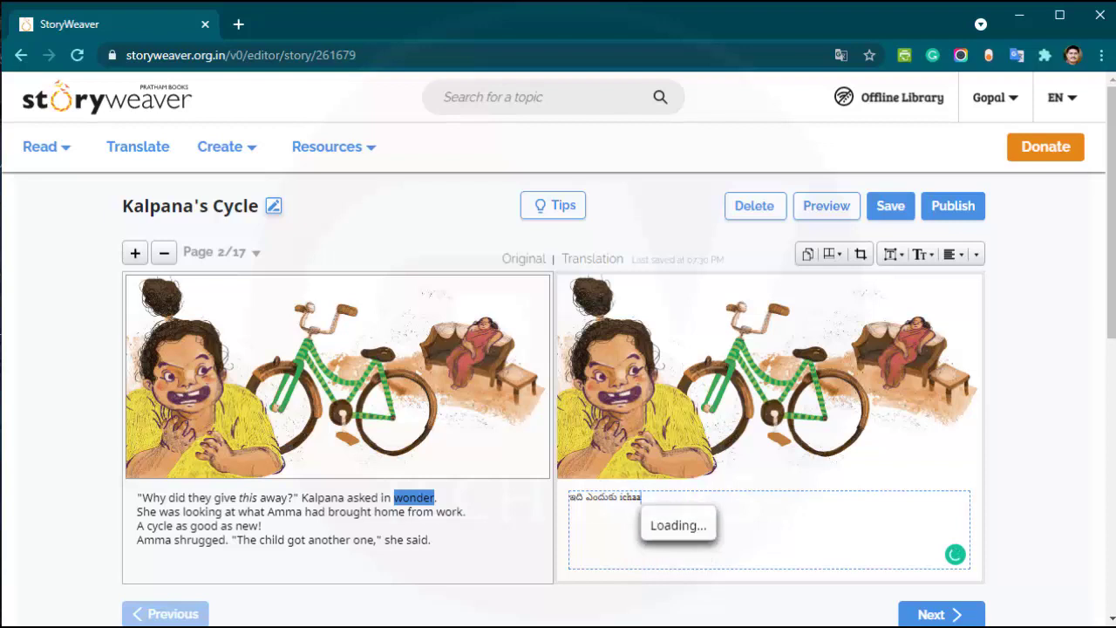
pyautogui.write('aaru')
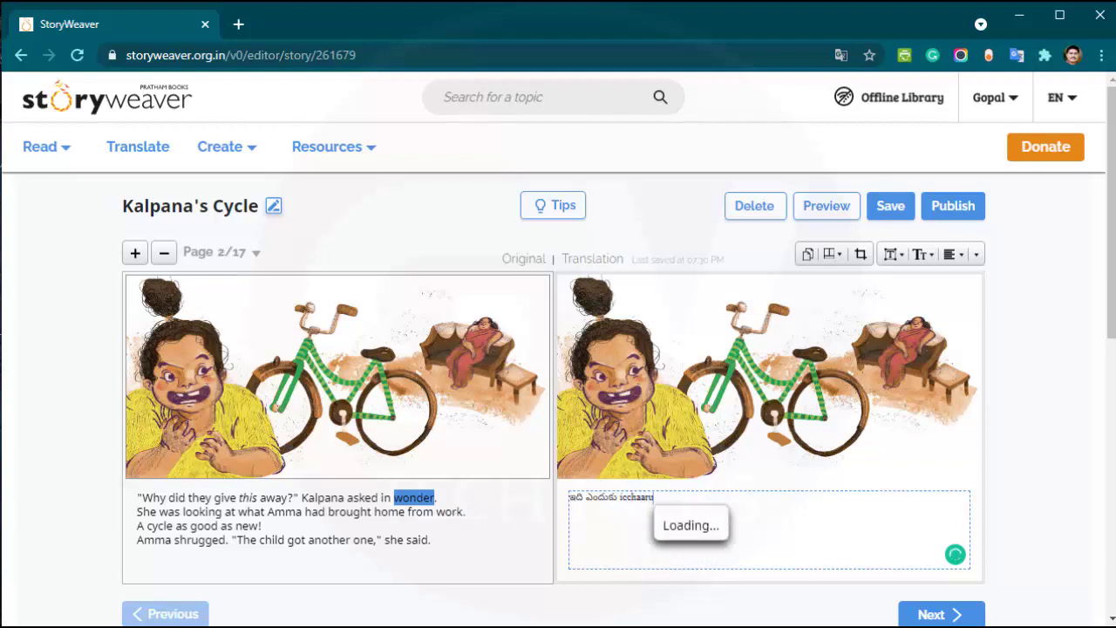
pyautogui.press('BackSpace')
pyautogui.press('BackSpace')
pyautogui.press('BackSpace')
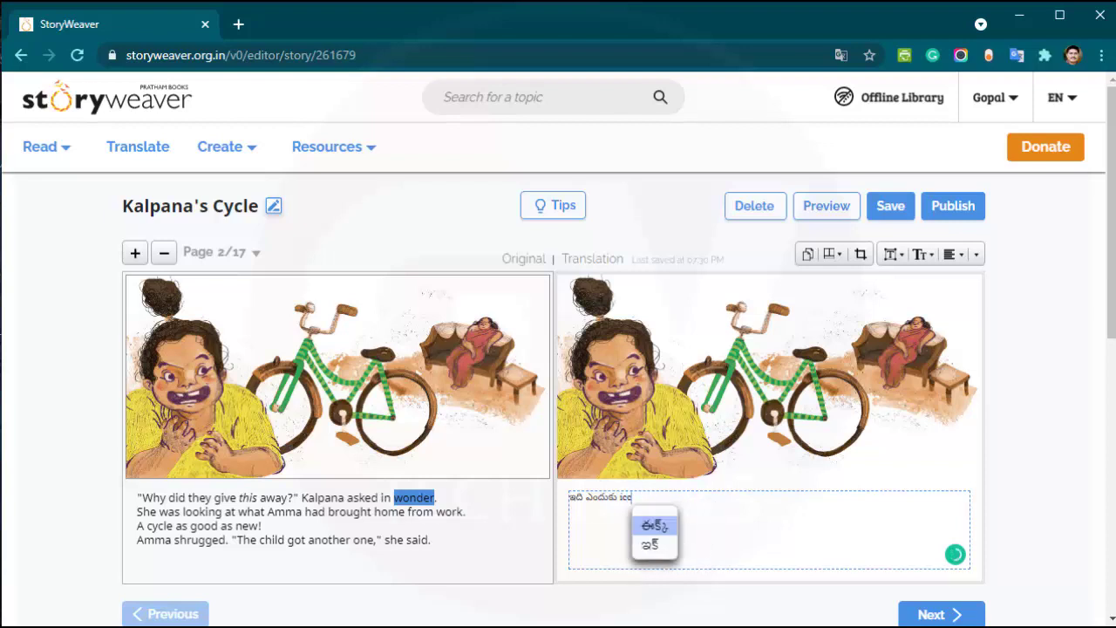
pyautogui.write('haa')
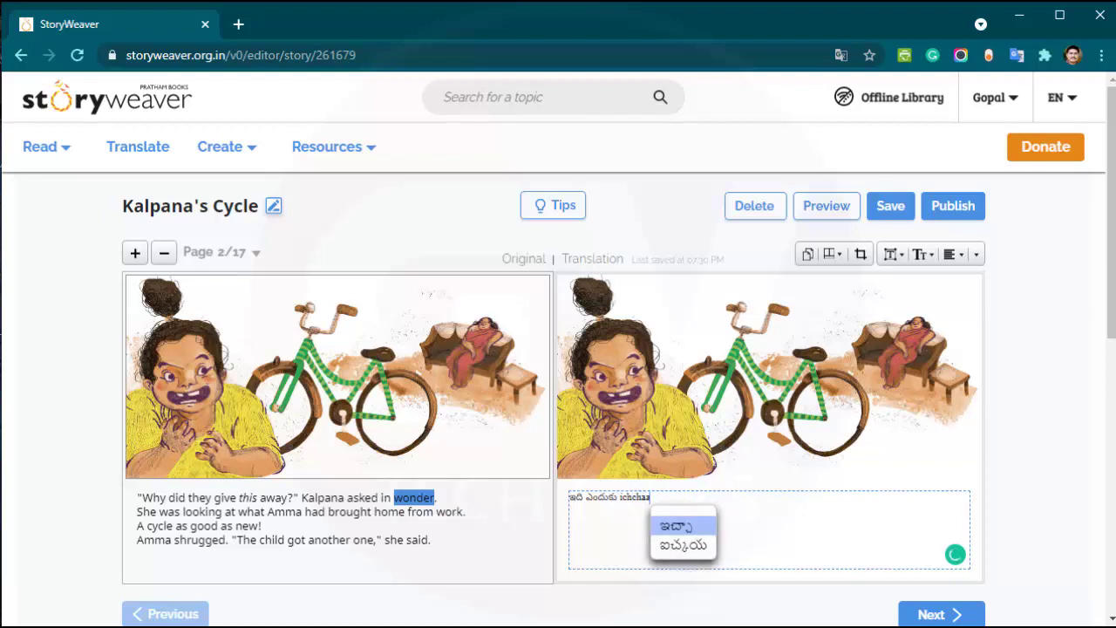
pyautogui.write('ru?')
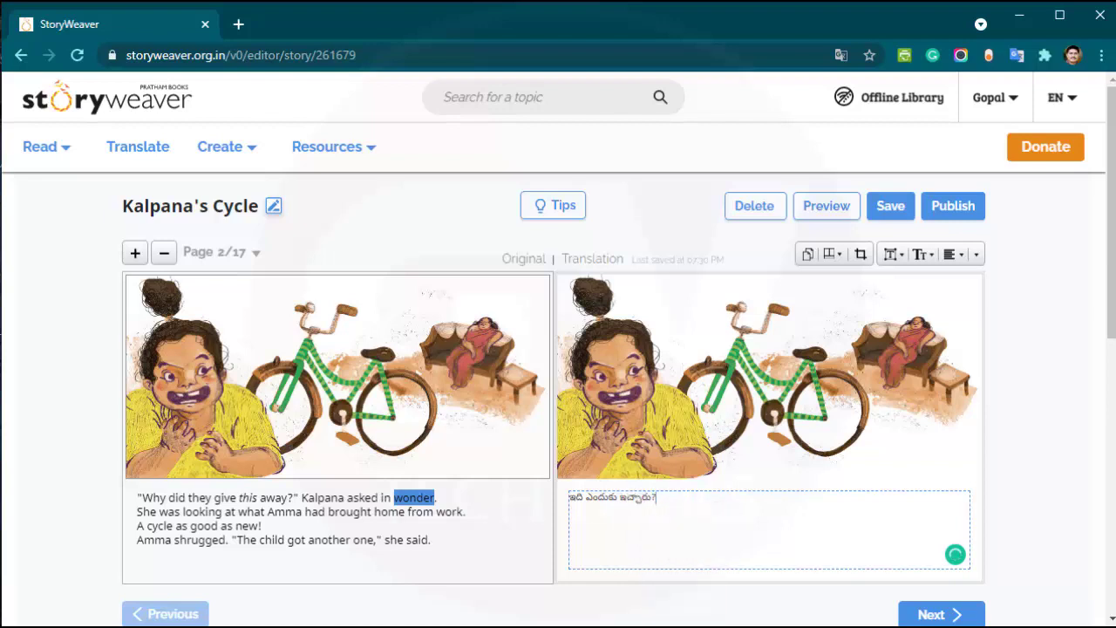
# Step: Enclose the Telugu question in quotation marks and finish the sentence with అని కల్పన ఆశ్చర్యామా అడిగింది
pyautogui.write('" am')
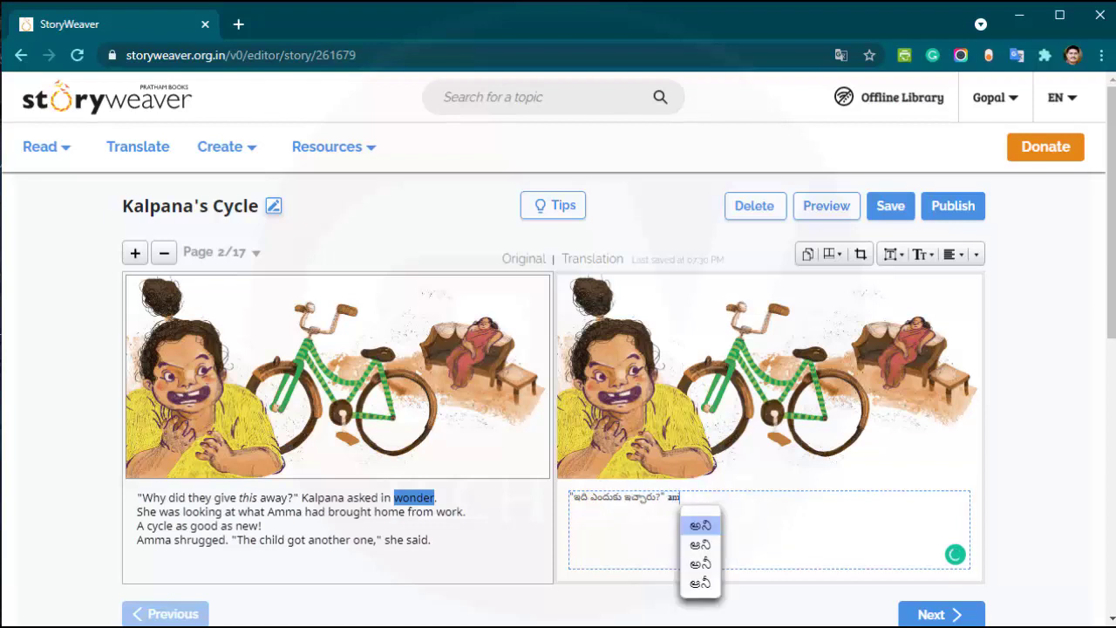
pyautogui.write(' kalpana ')
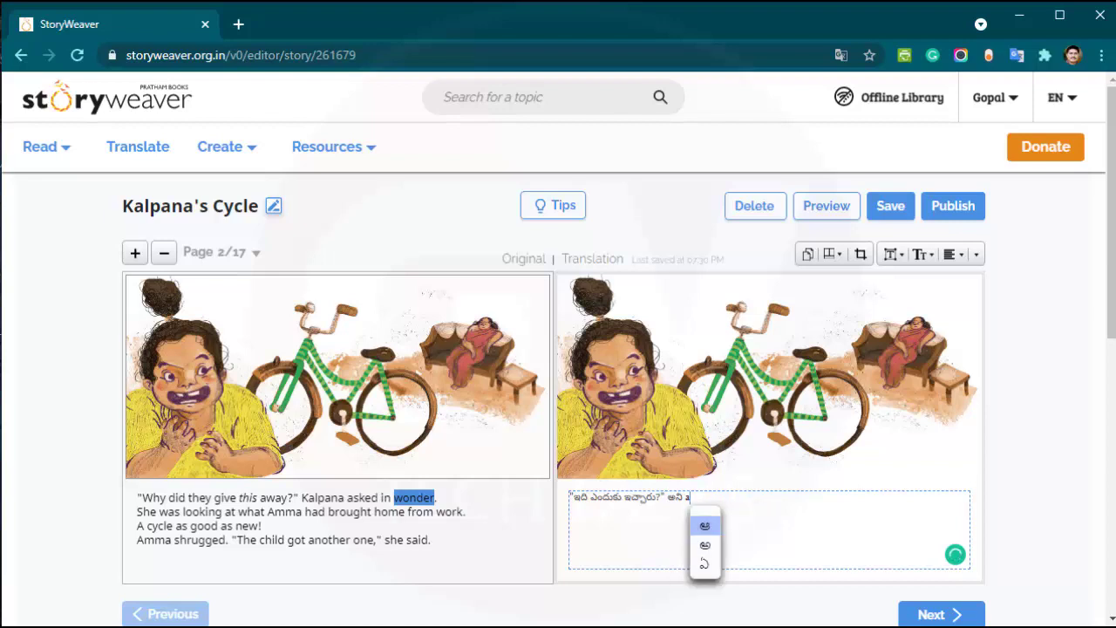
pyautogui.write('aash')
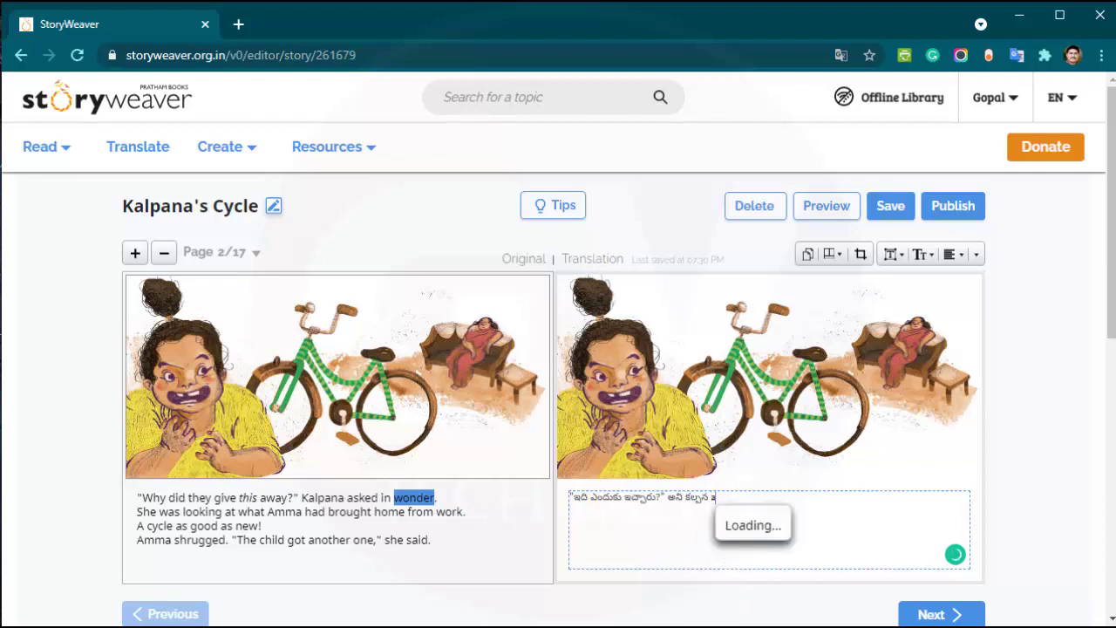
pyautogui.write('cha')
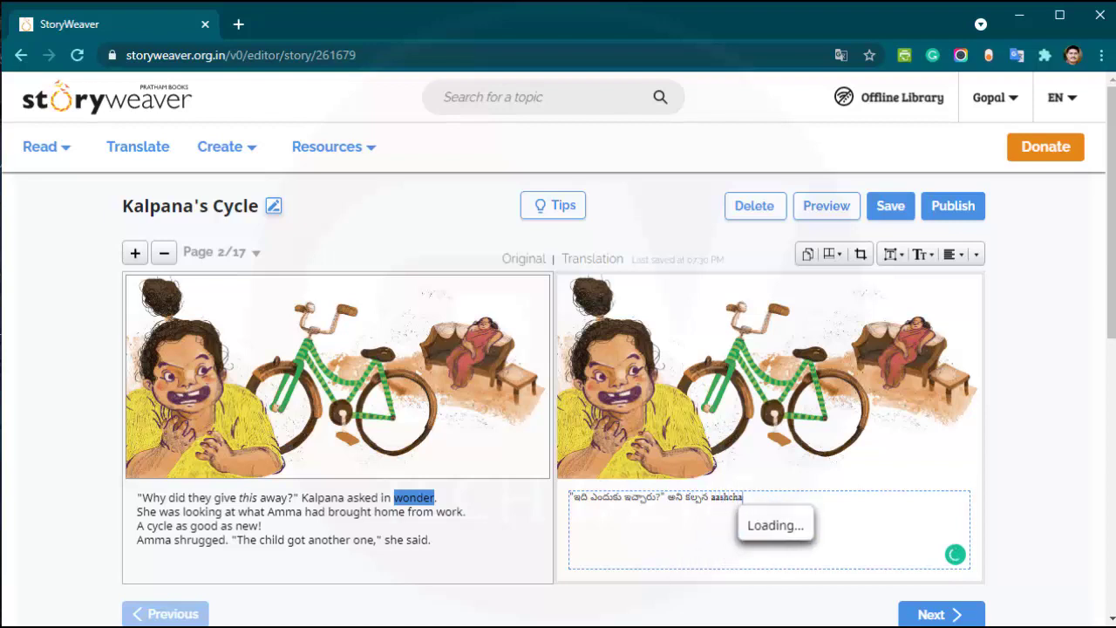
pyautogui.write('ryamgaa a')
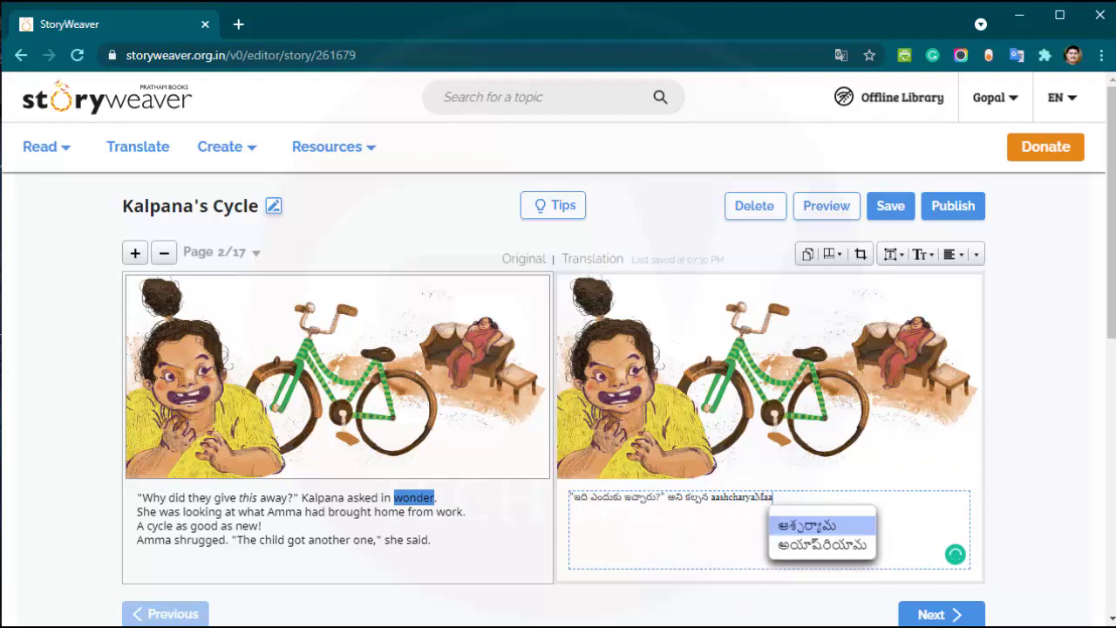
pyautogui.write('digindi ')
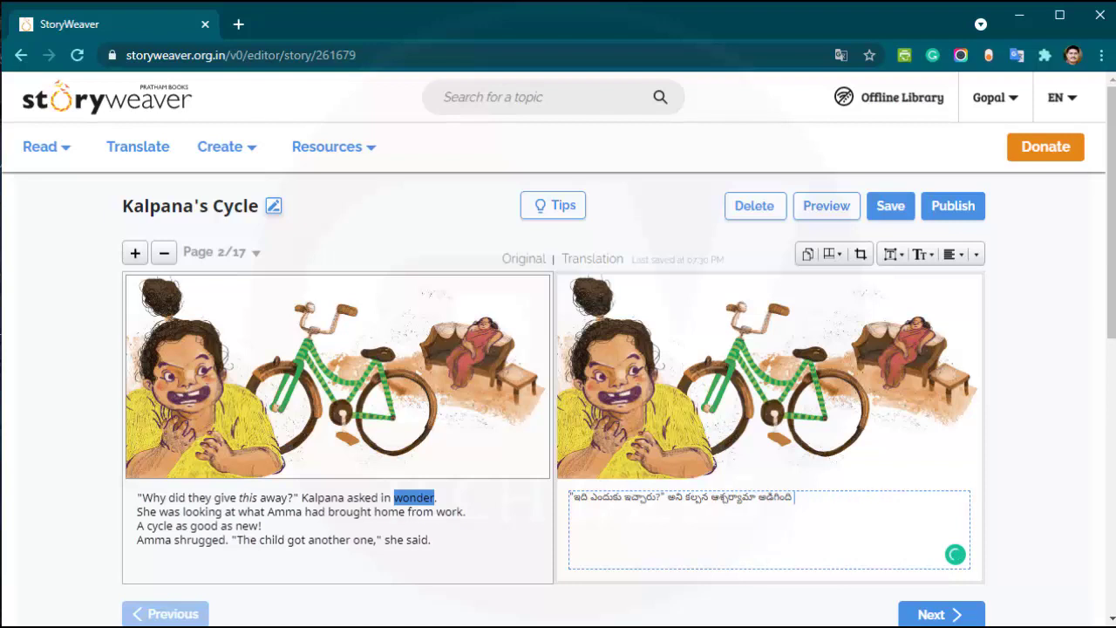
pyautogui.write('.')
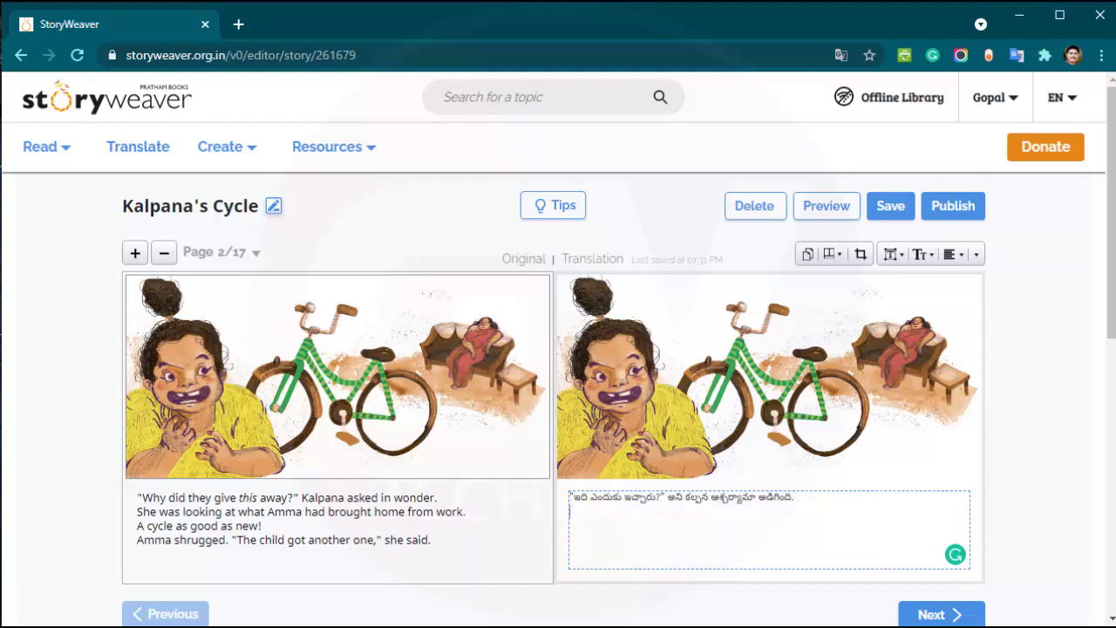
# Step: Start a second line in the page 2 translation with the words నాకోసం అమ్మ
pyautogui.press('Return')
pyautogui.write('naakosam am')
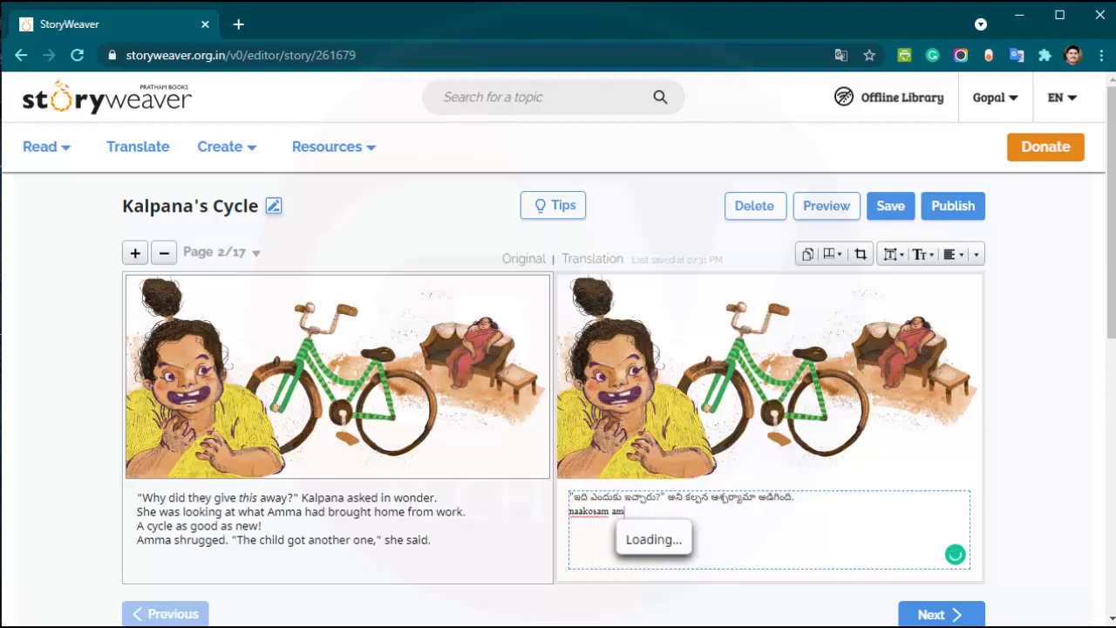
pyautogui.press('BackSpace')
pyautogui.press('BackSpace')
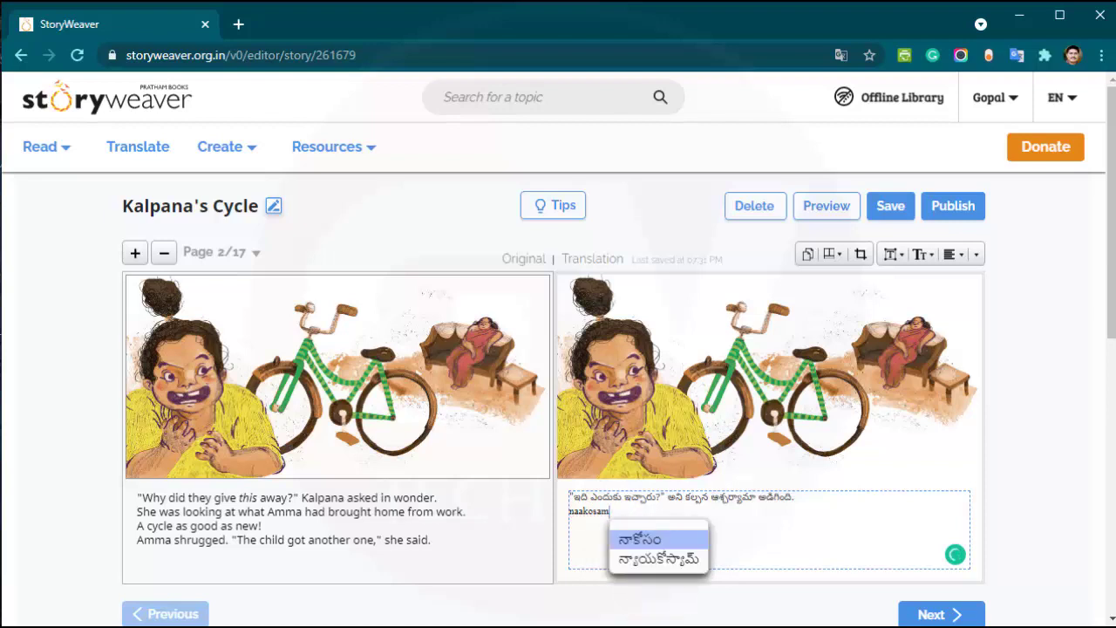
pyautogui.write('a')
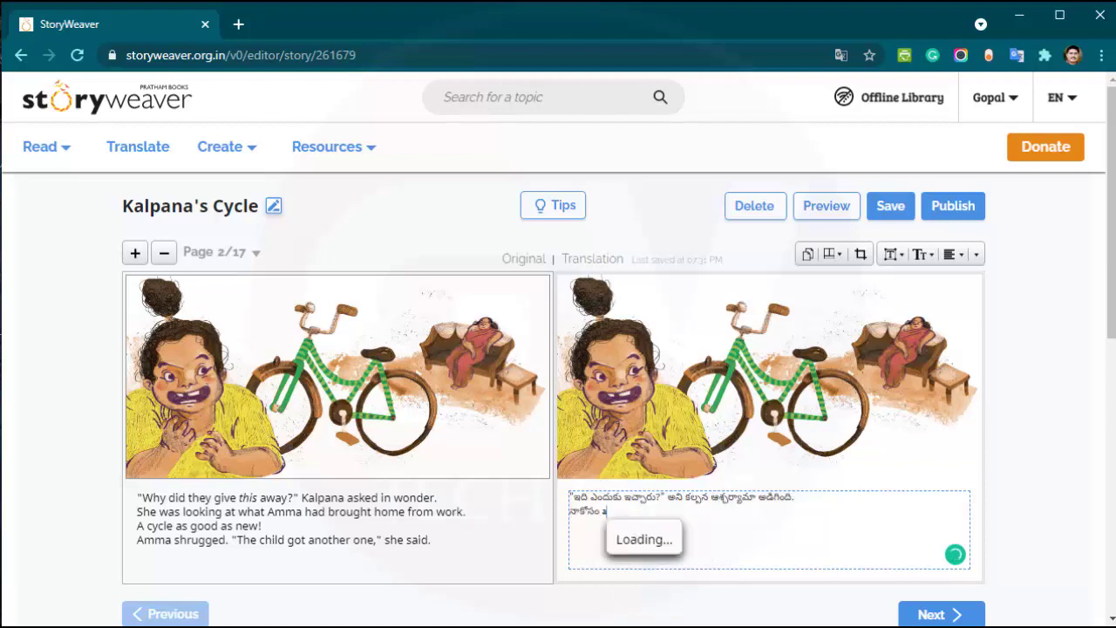
pyautogui.write('mma em')
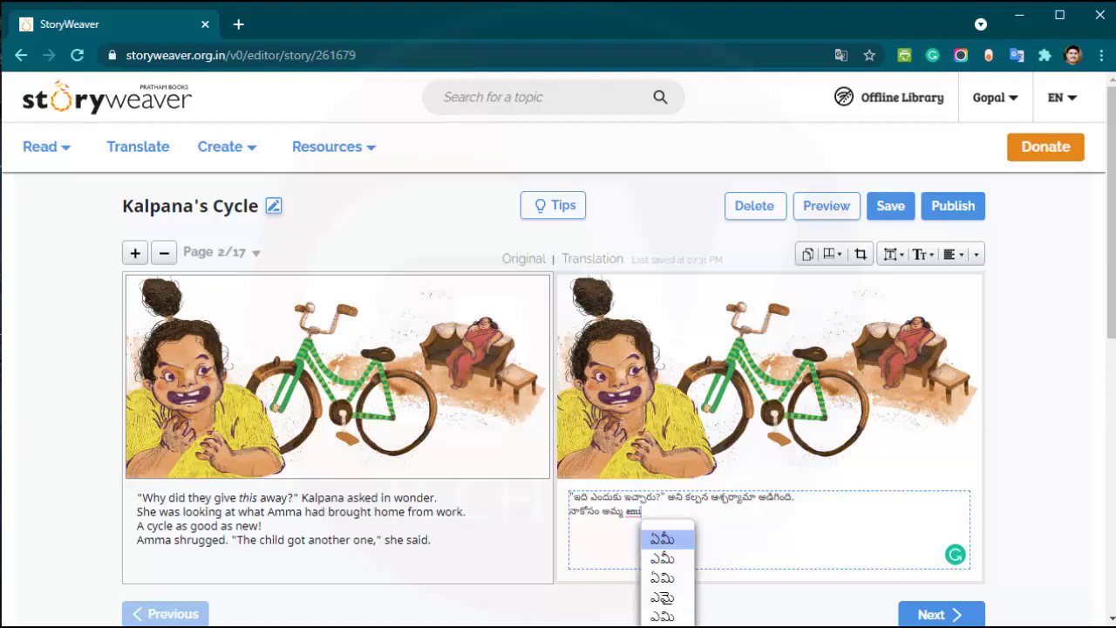
# Step: Add the word ఏమి after నాకోసం అమ్మ, using the spelling with the short final vowel
pyautogui.press('Return')
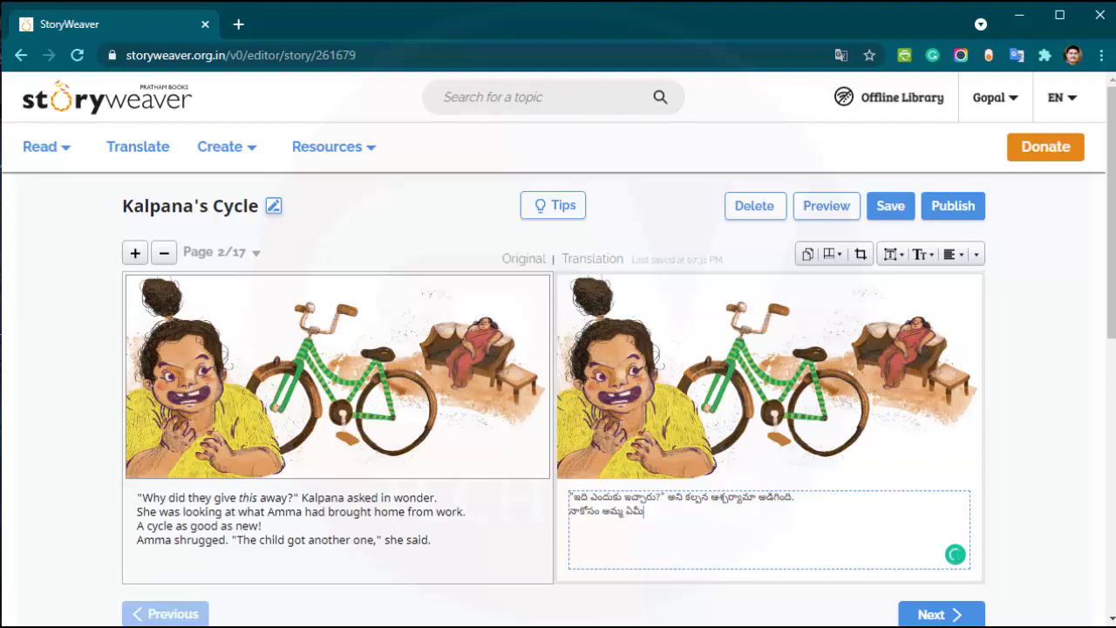
pyautogui.press('BackSpace')
pyautogui.press('BackSpace')
pyautogui.write('mi')
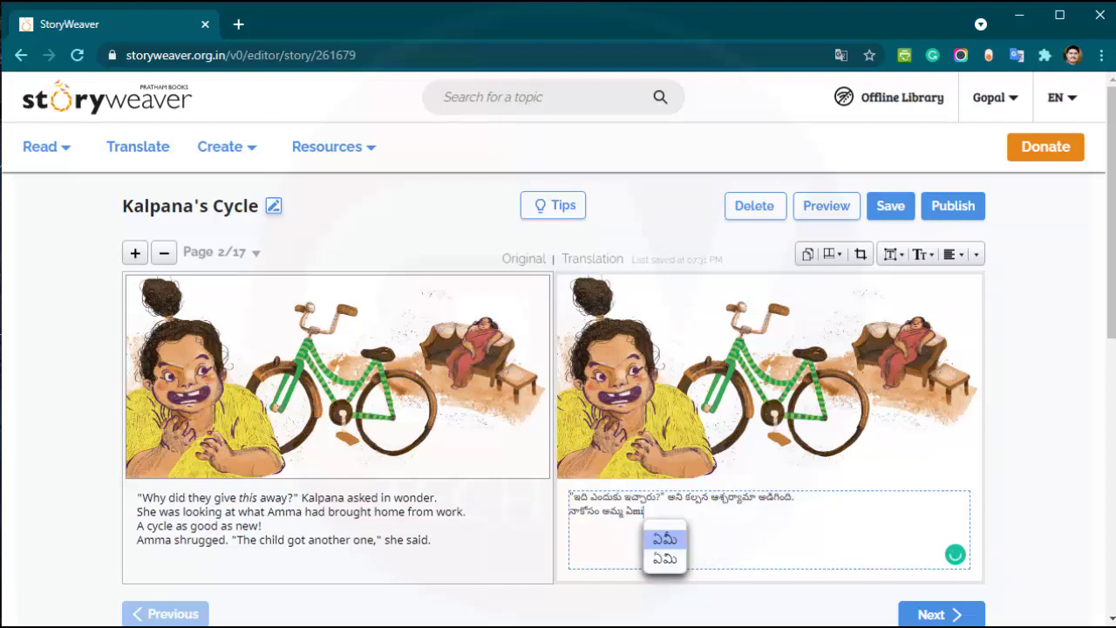
pyautogui.press('Down')
# Step: Add the Telugu verb తెచ్చింది after ఏమి on the second line of the translation
pyautogui.write('te')
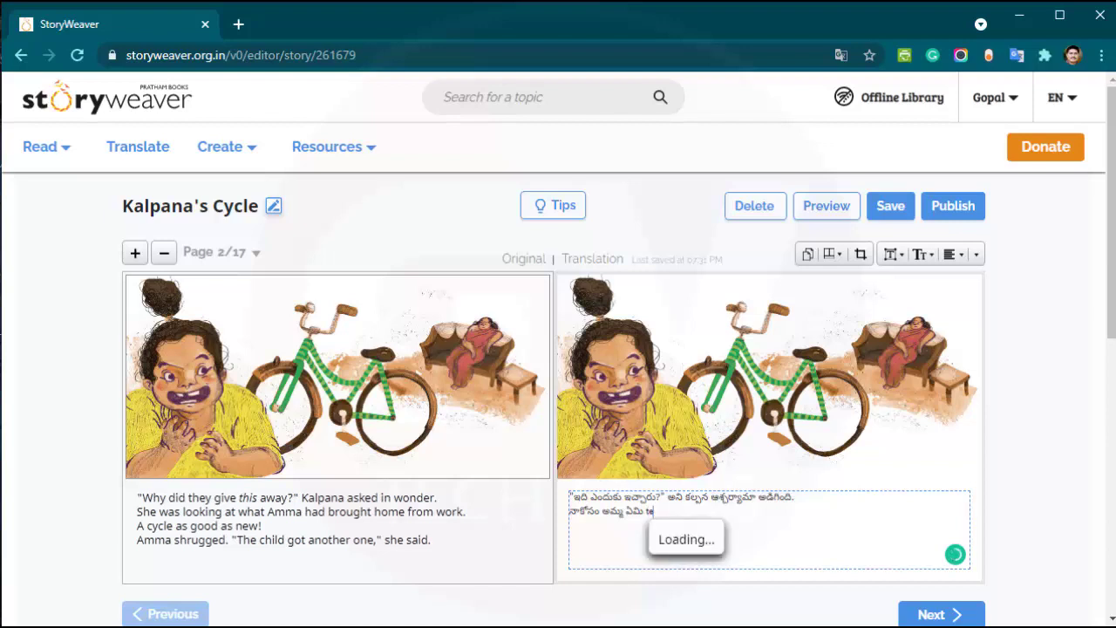
pyautogui.write('cohindhi')
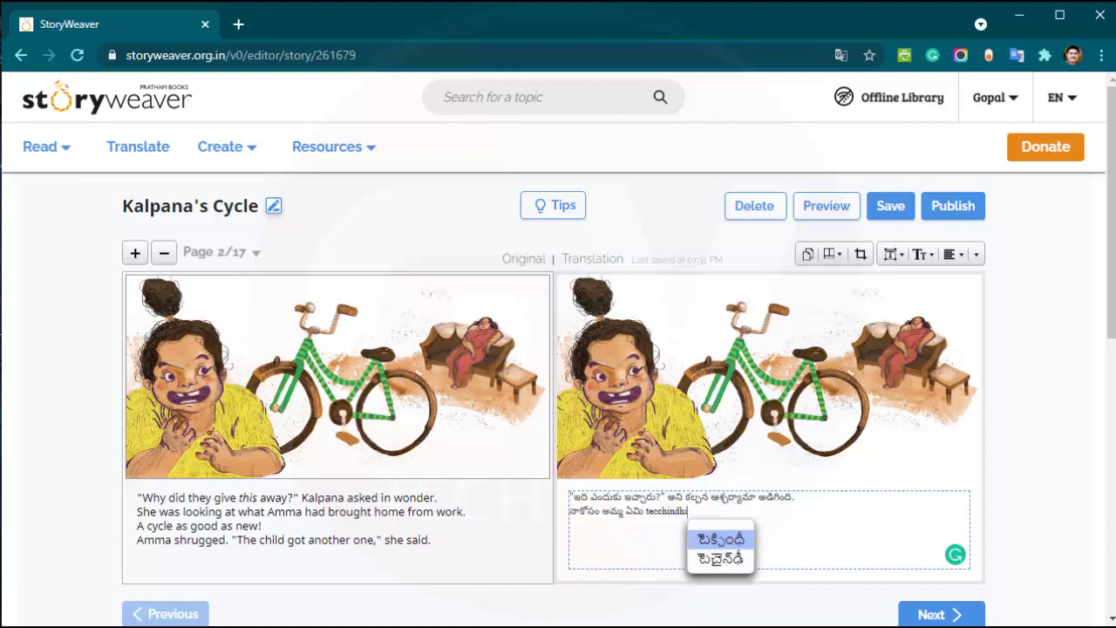
pyautogui.press('BackSpace')
pyautogui.press('BackSpace')
pyautogui.press('BackSpace')
pyautogui.press('BackSpace')
pyautogui.press('BackSpace')
pyautogui.press('BackSpace')
pyautogui.write('h')
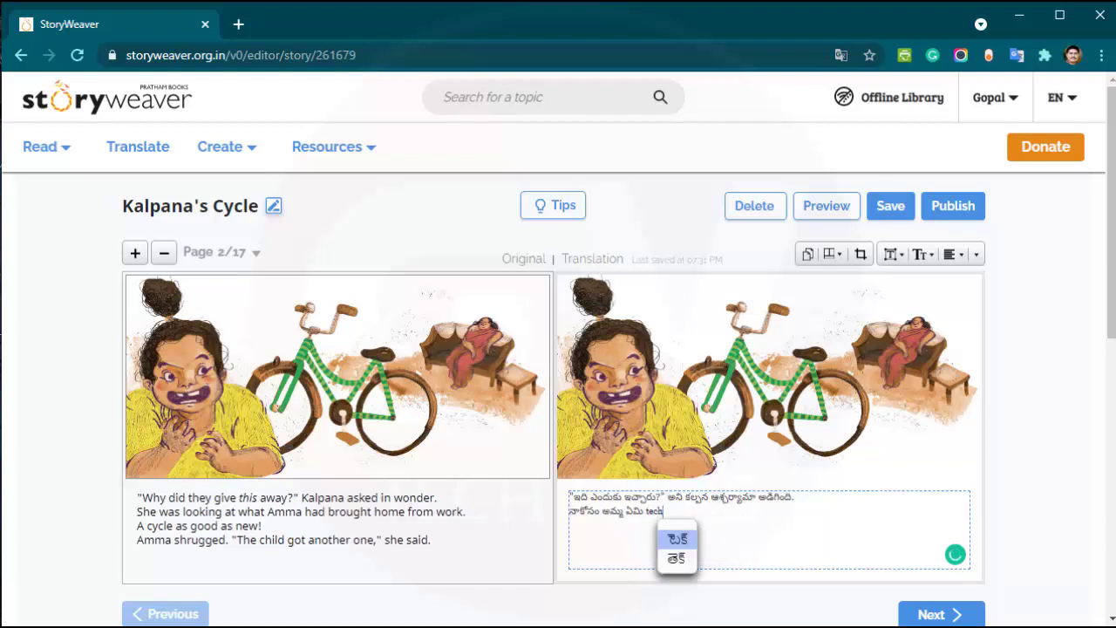
pyautogui.write('chindi')
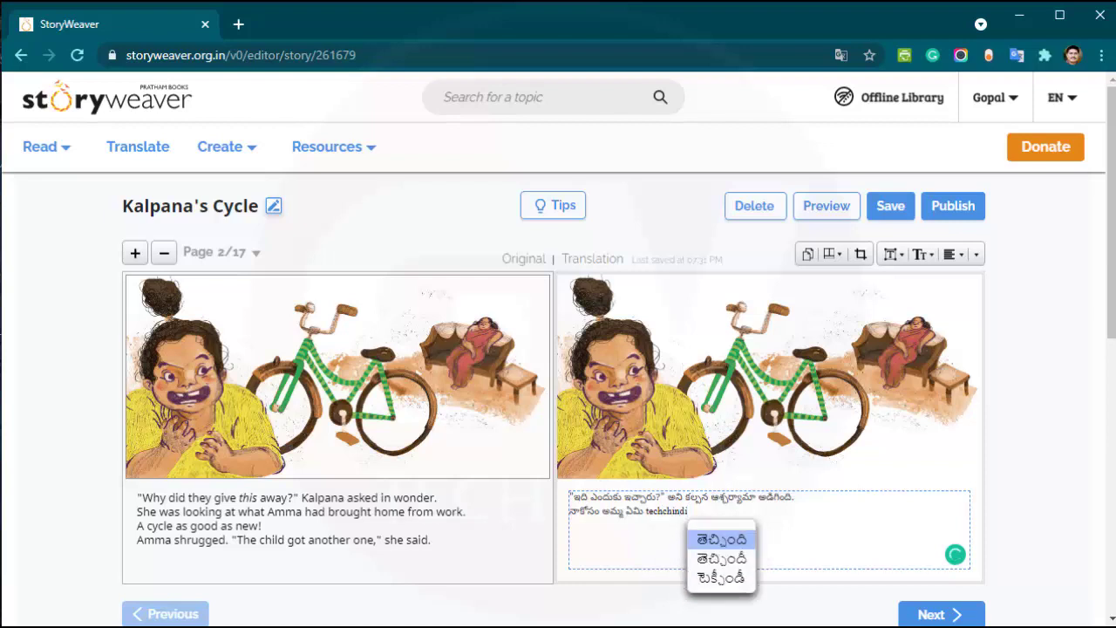
pyautogui.press('Return')
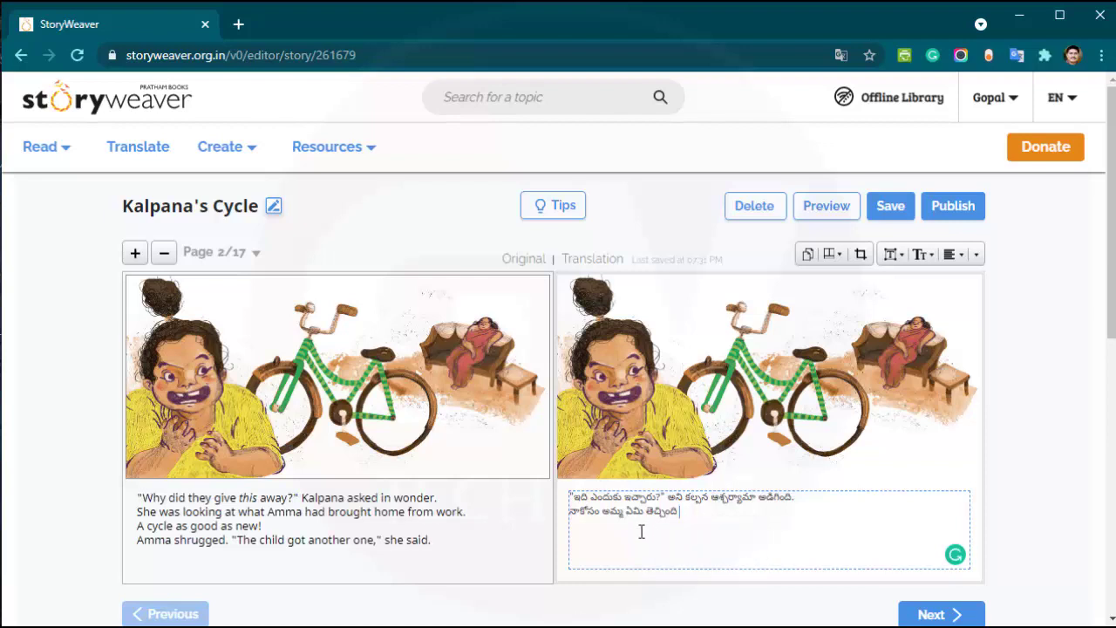
# Step: Change the verb at the end of the second line to తెచ్చిందని
pyautogui.write('ani')
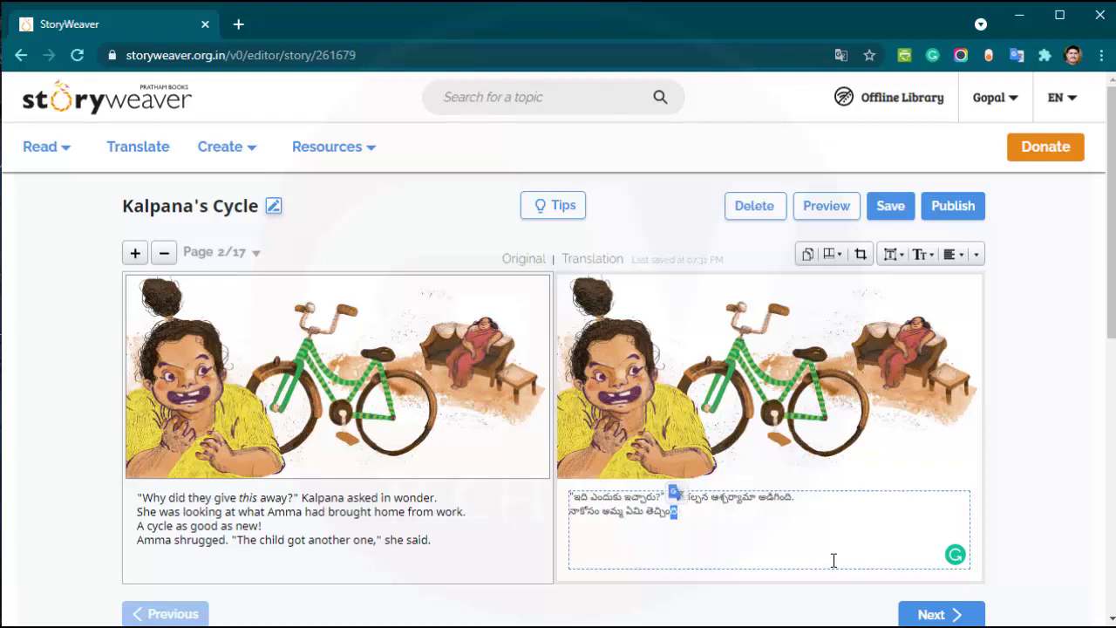
pyautogui.press('space')
pyautogui.press('BackSpace')
pyautogui.press('BackSpace')
pyautogui.write('ni')
pyautogui.press('space')
pyautogui.press('Return')
# Step: Insert పని నుండి as separate words before నాకోసం at the start of the second line
pyautogui.write('pani')
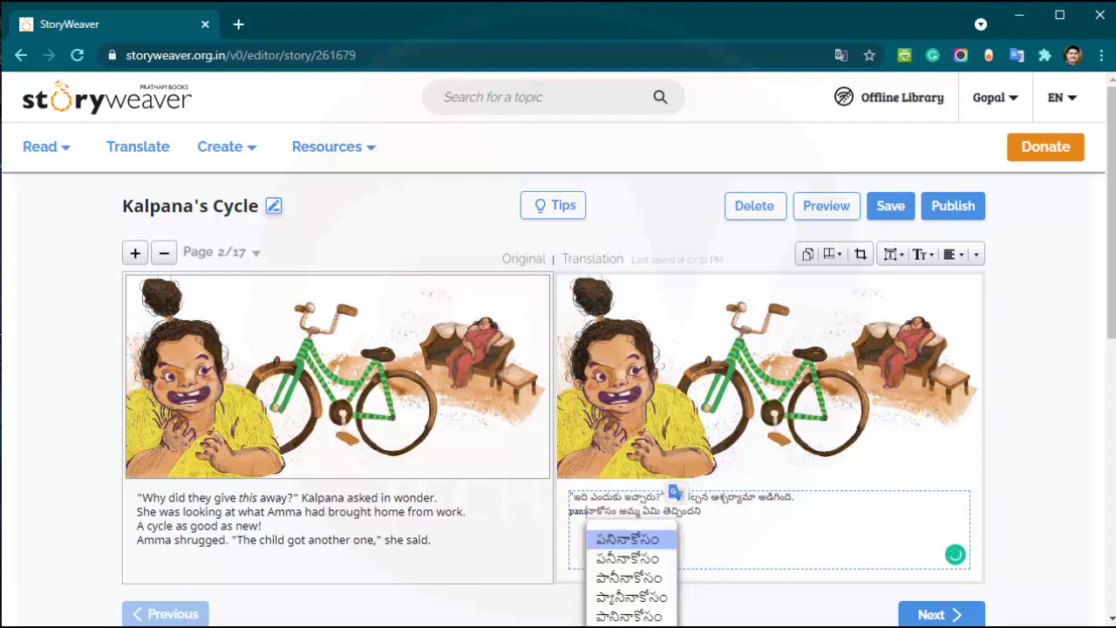
pyautogui.press('space')
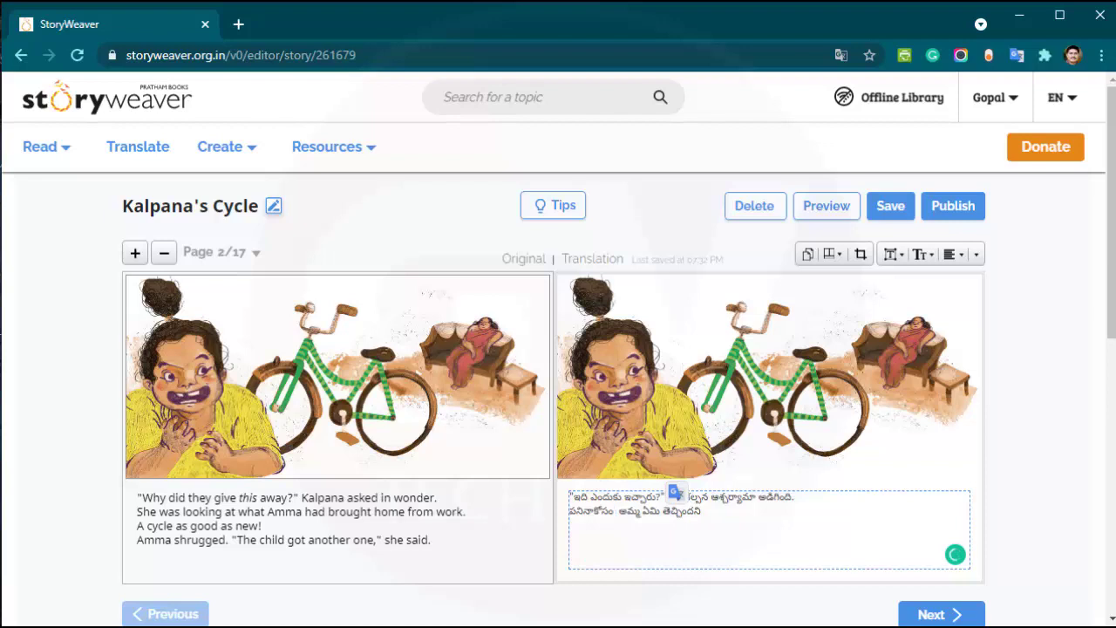
pyautogui.write('nund')
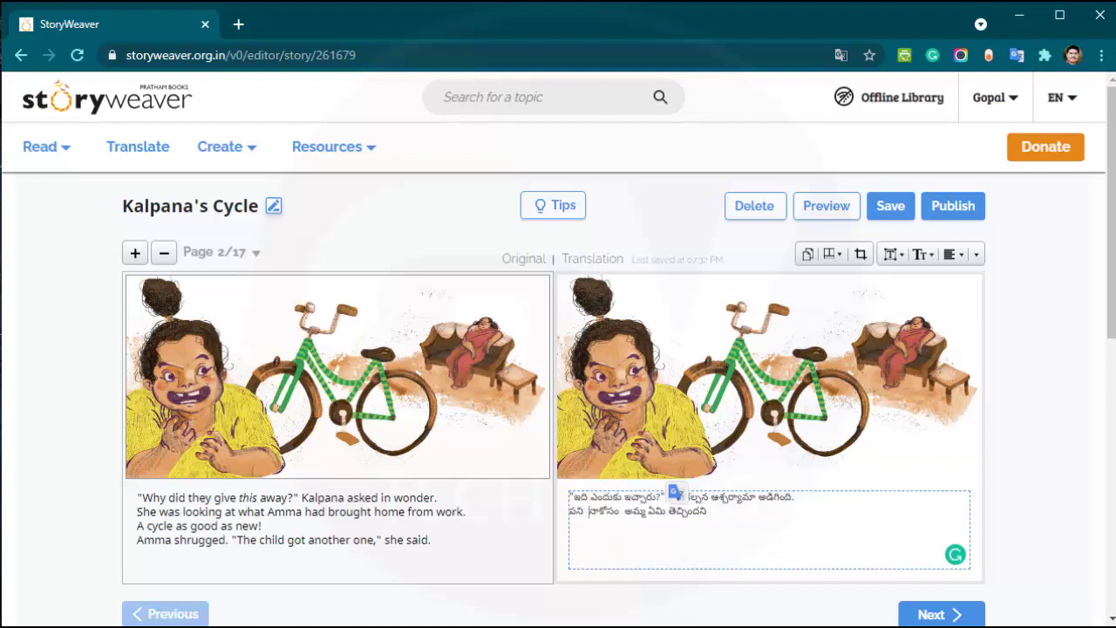
pyautogui.write('i')
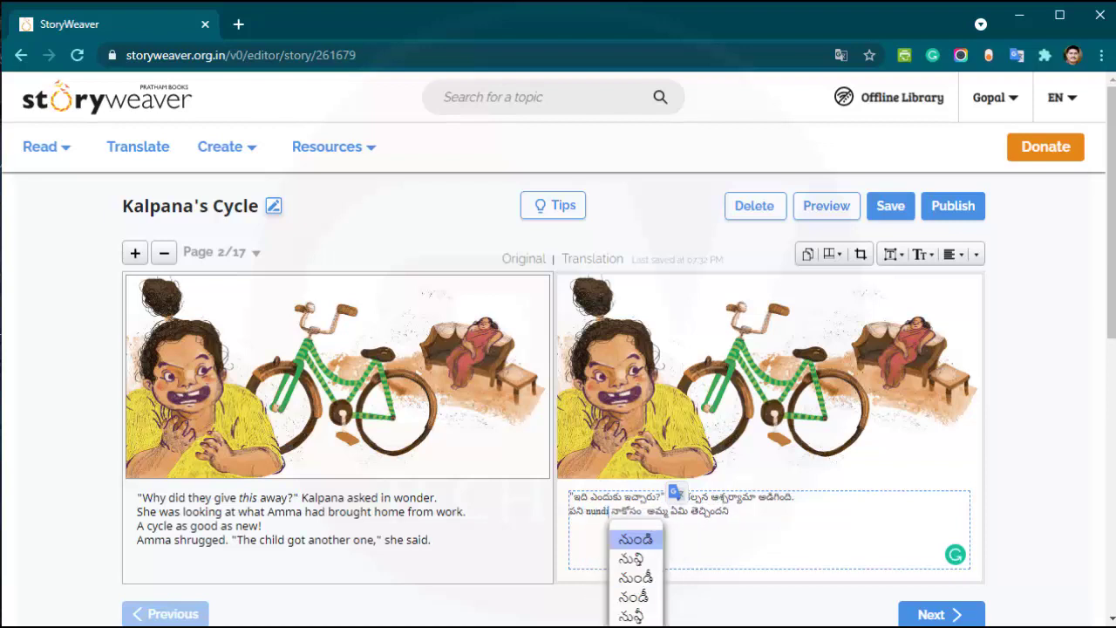
pyautogui.press('space')
# Step: Insert the word వచ్చే after పని నుండి on the second line of the Telugu translation
pyautogui.write('vacche')
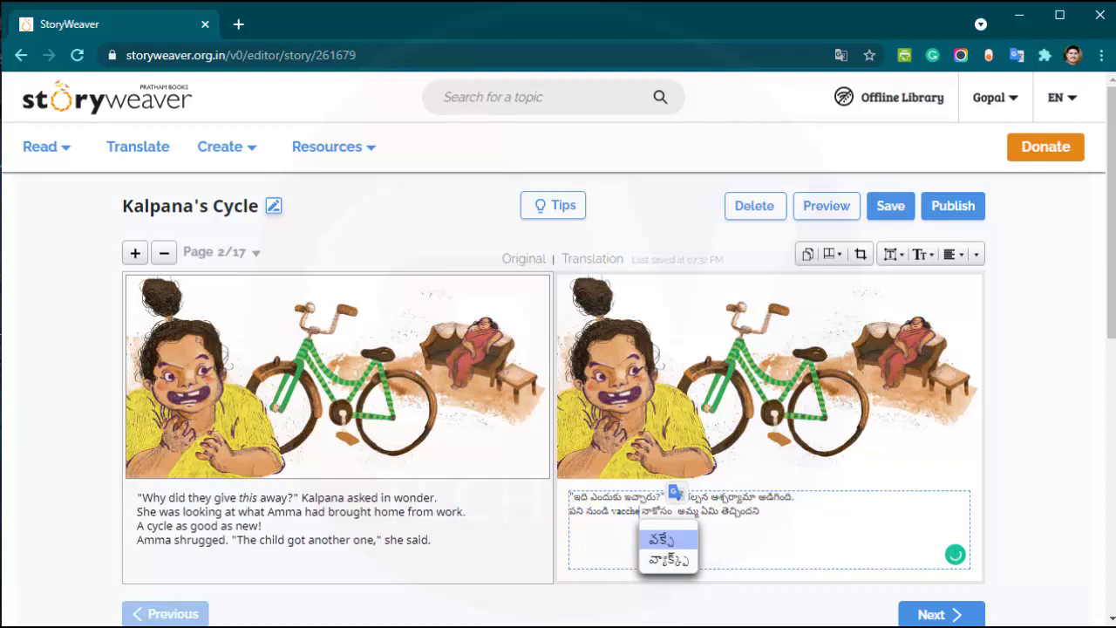
pyautogui.press('BackSpace')
pyautogui.press('BackSpace')
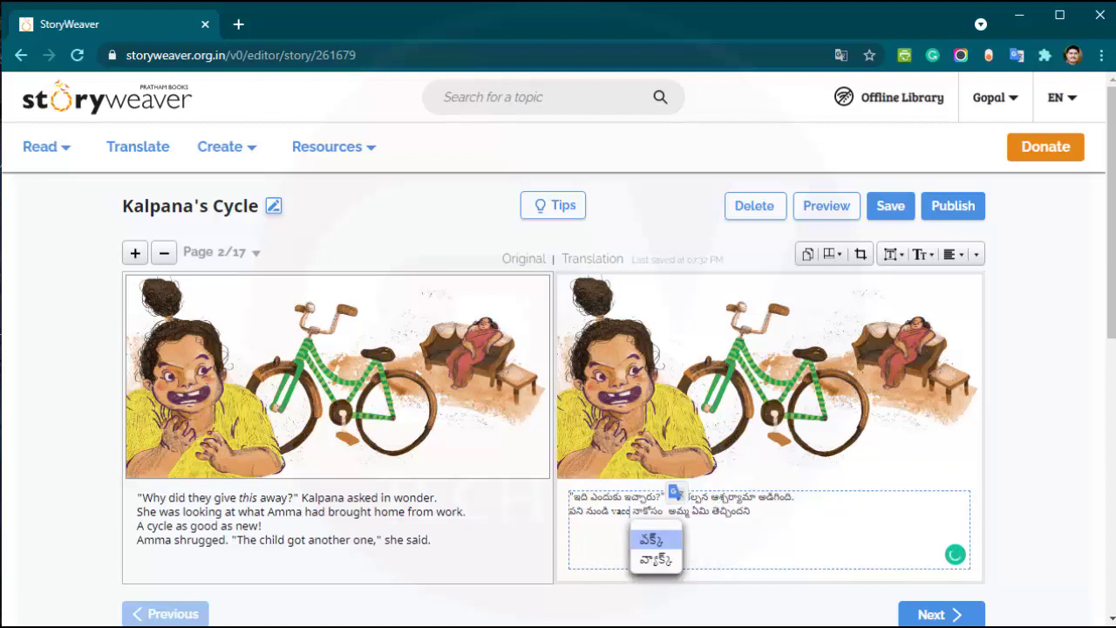
pyautogui.press('BackSpace')
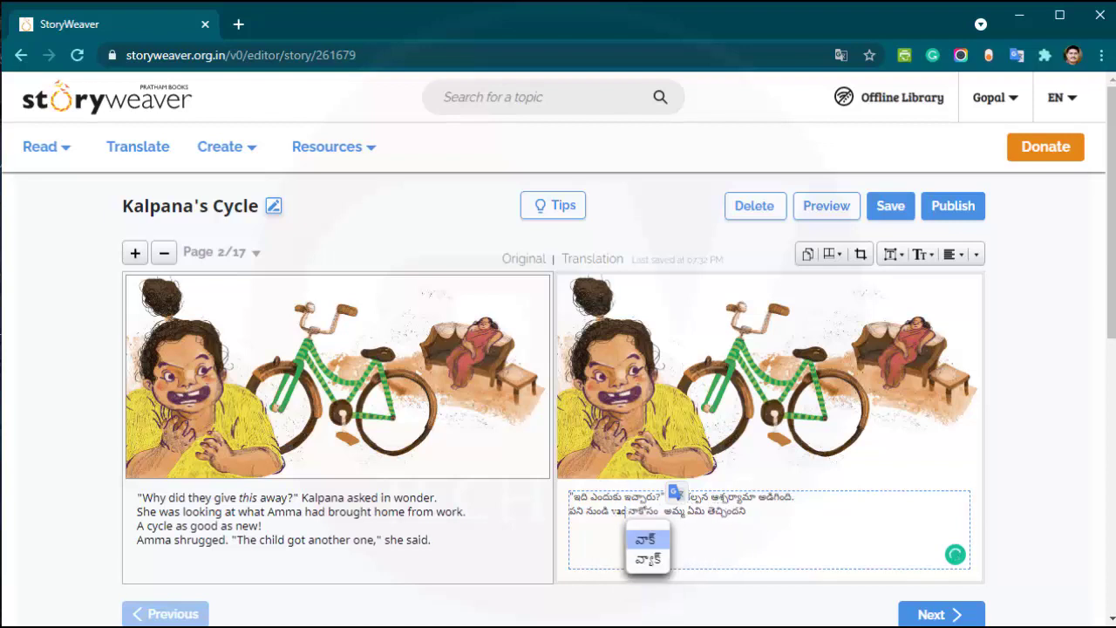
pyautogui.write('h')
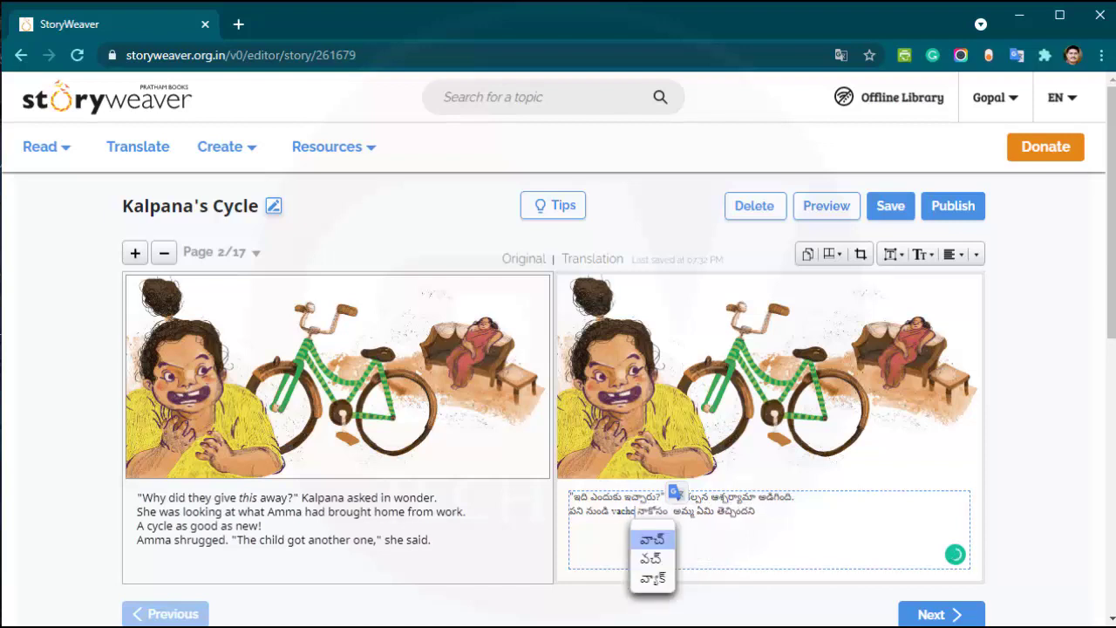
pyautogui.write('e tapp')
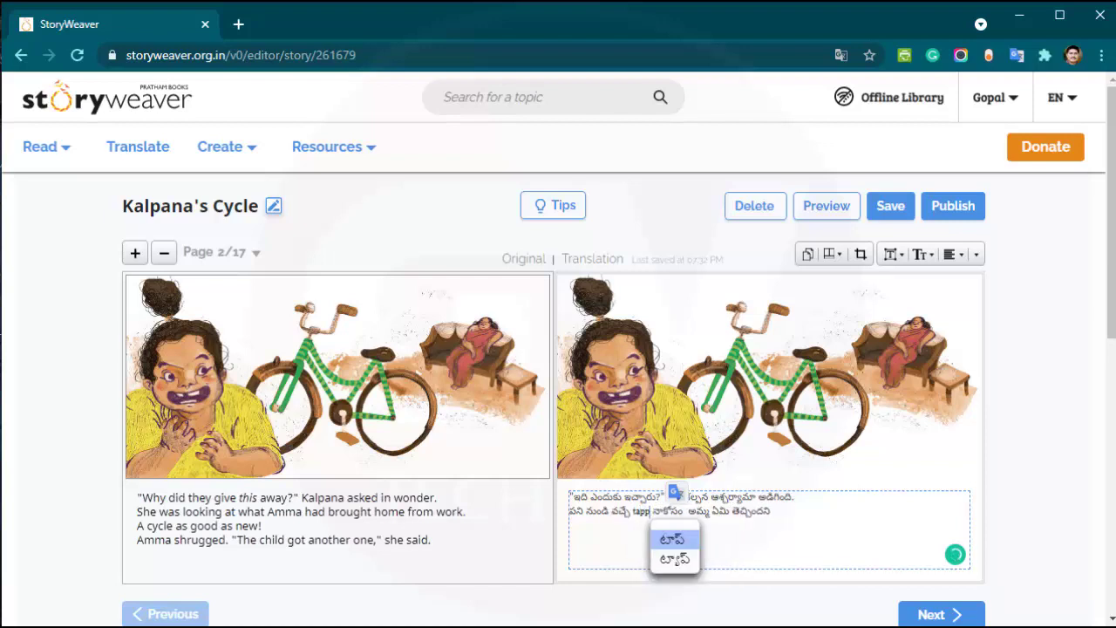
# Step: Extend వచ్చే on the second line into the single word వచ్చేటపుడు, followed by a space
pyautogui.write('ud')
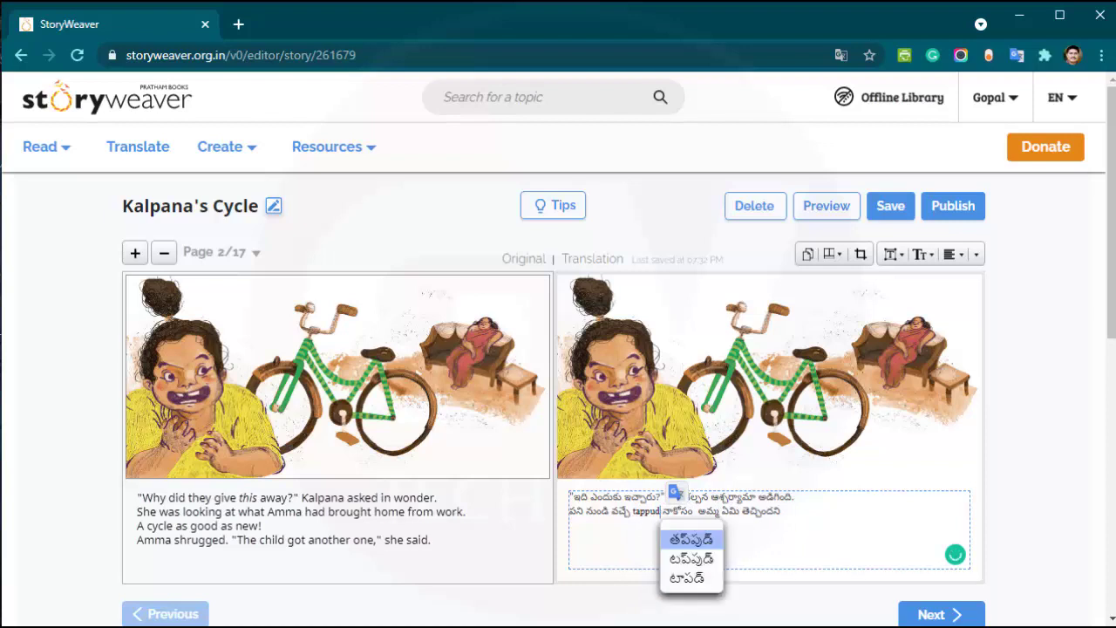
pyautogui.press('BackSpace')
pyautogui.press('BackSpace')
pyautogui.press('BackSpace')
pyautogui.press('BackSpace')
pyautogui.press('BackSpace')
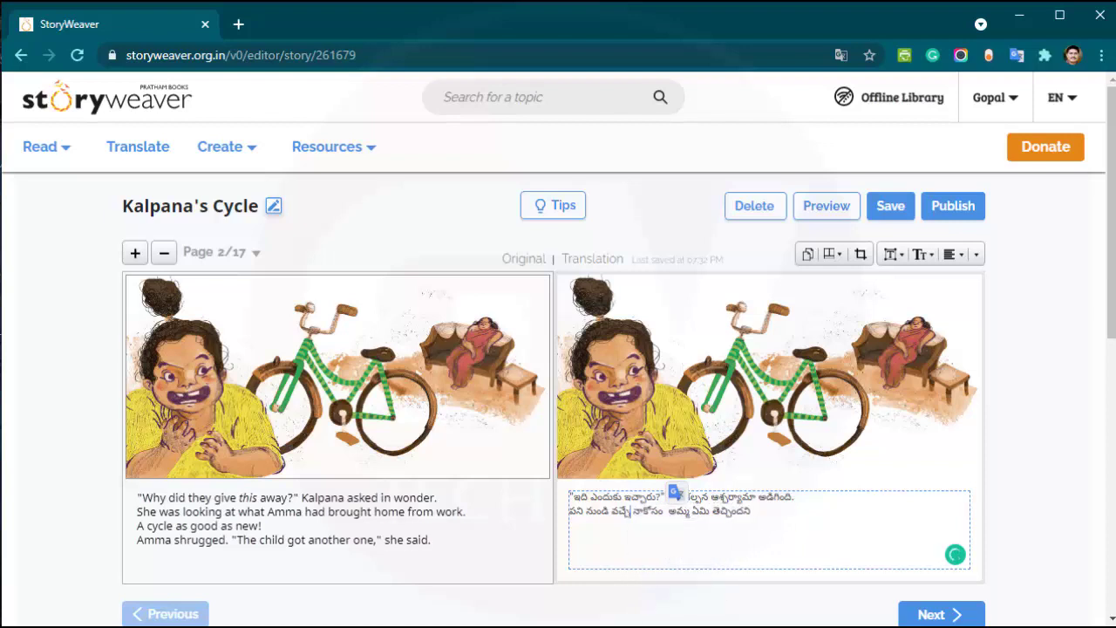
pyautogui.write('apuu')
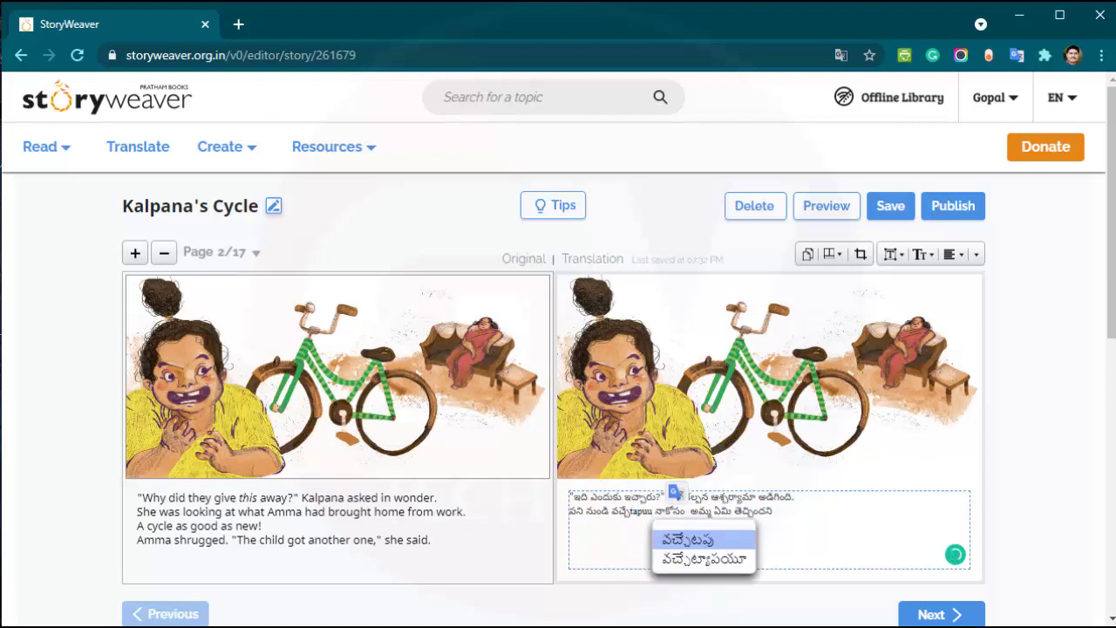
pyautogui.write('du')
pyautogui.press('space')
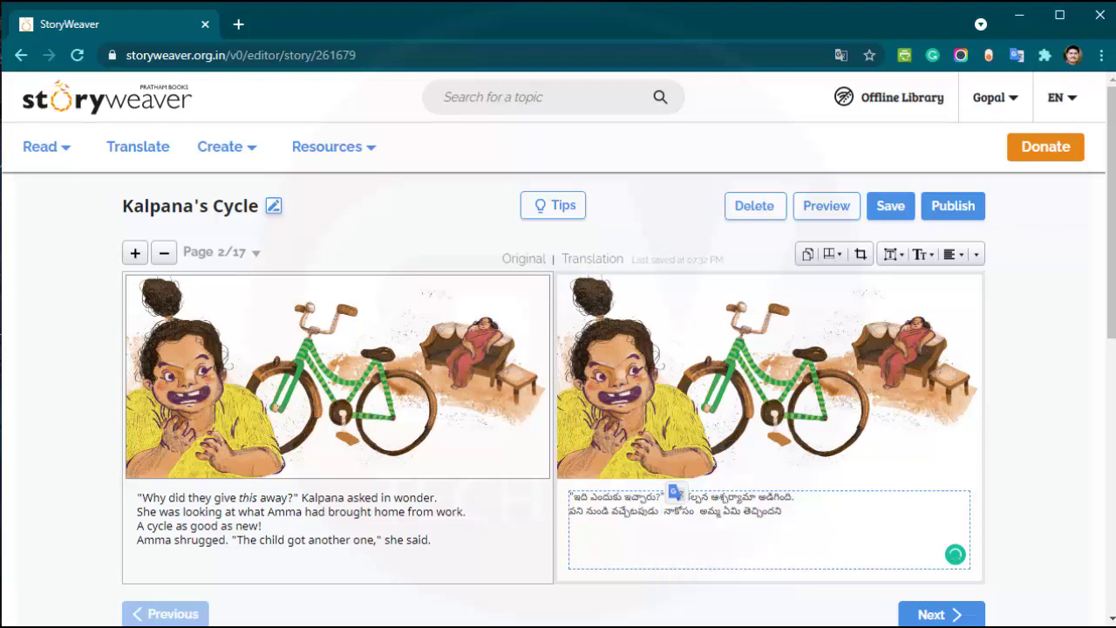
# Step: Move the word అమ్మ on the second line so that it comes before నాకోసం
pyautogui.doubleClick(712, 512)
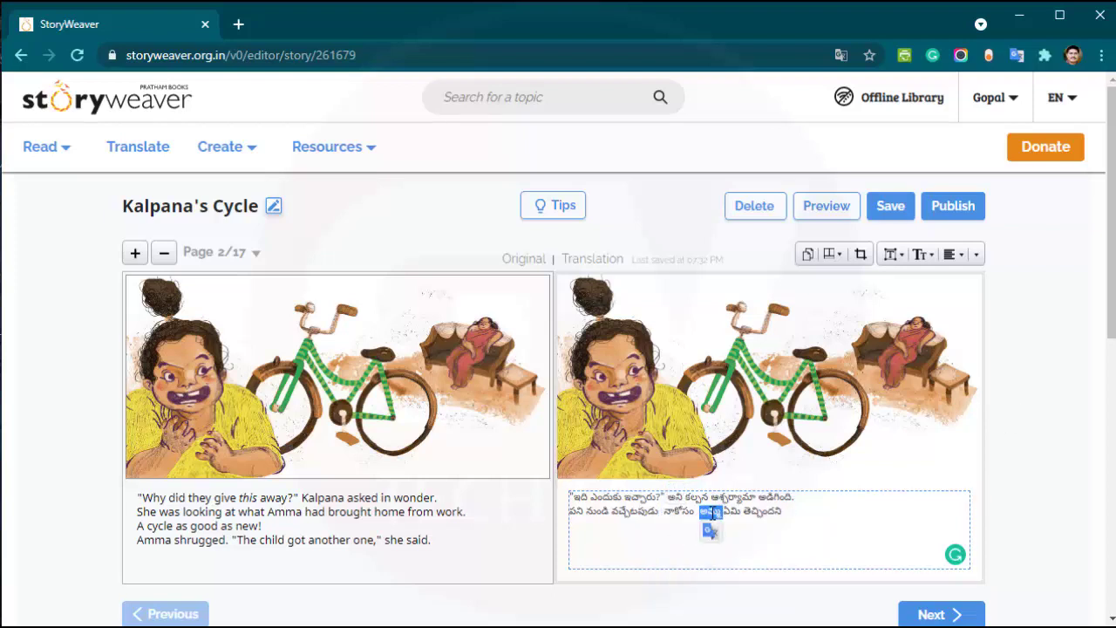
pyautogui.hotkey('ctrl', 'x')
pyautogui.click(666, 515)
pyautogui.hotkey('ctrl', 'v')
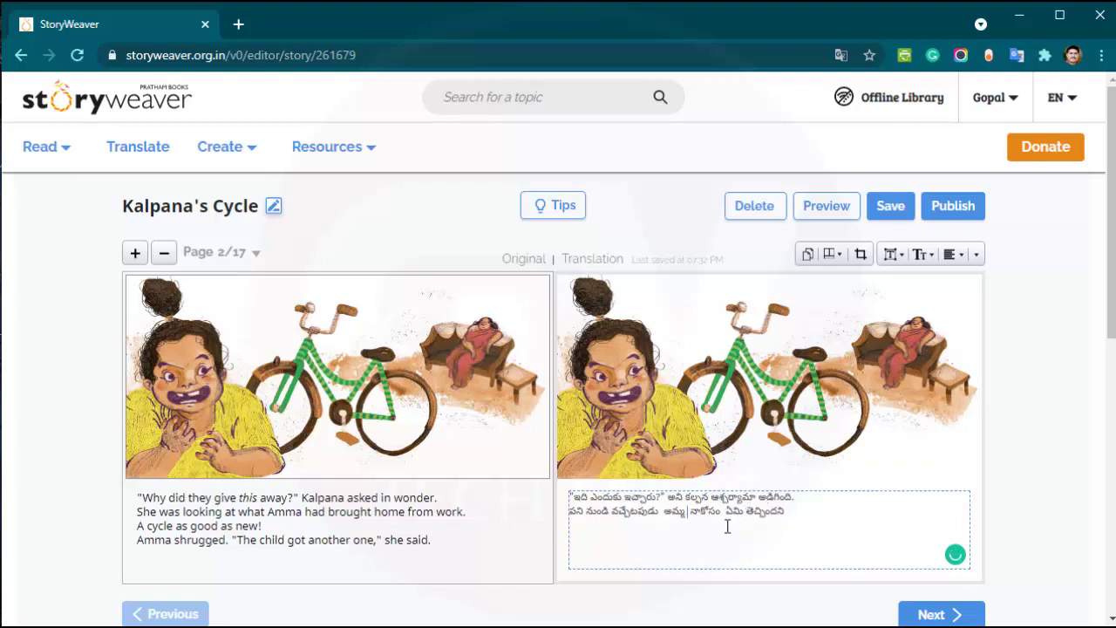
# Step: End the second line with తను చూస్తుంది and a full stop, using the short-vowel spelling తను
pyautogui.click(810, 513)
pyautogui.press('Delete')
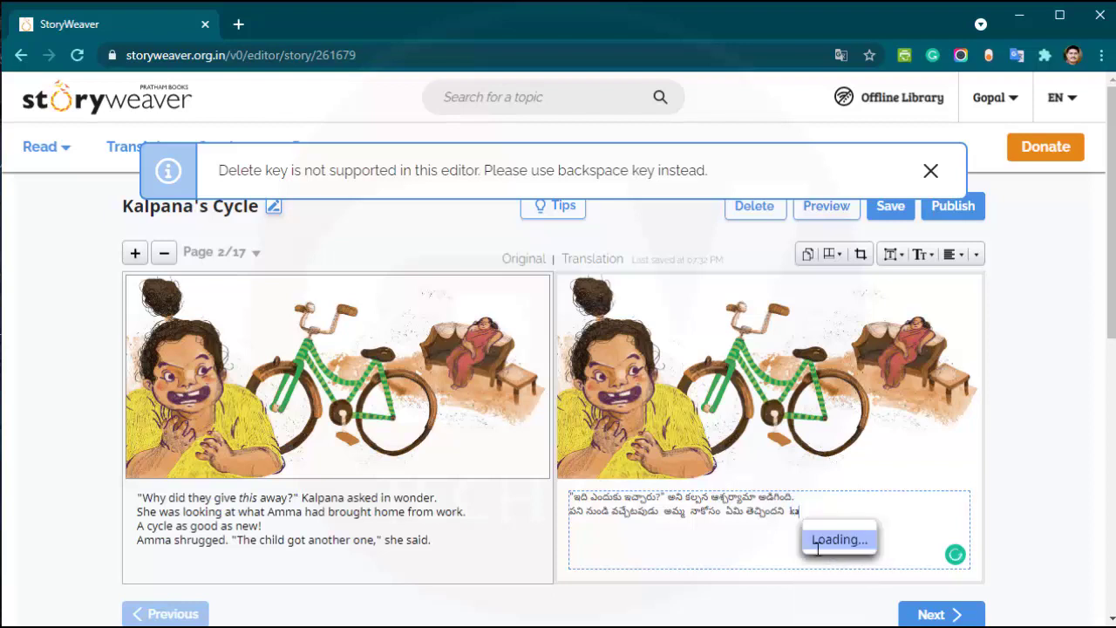
pyautogui.write('tan')
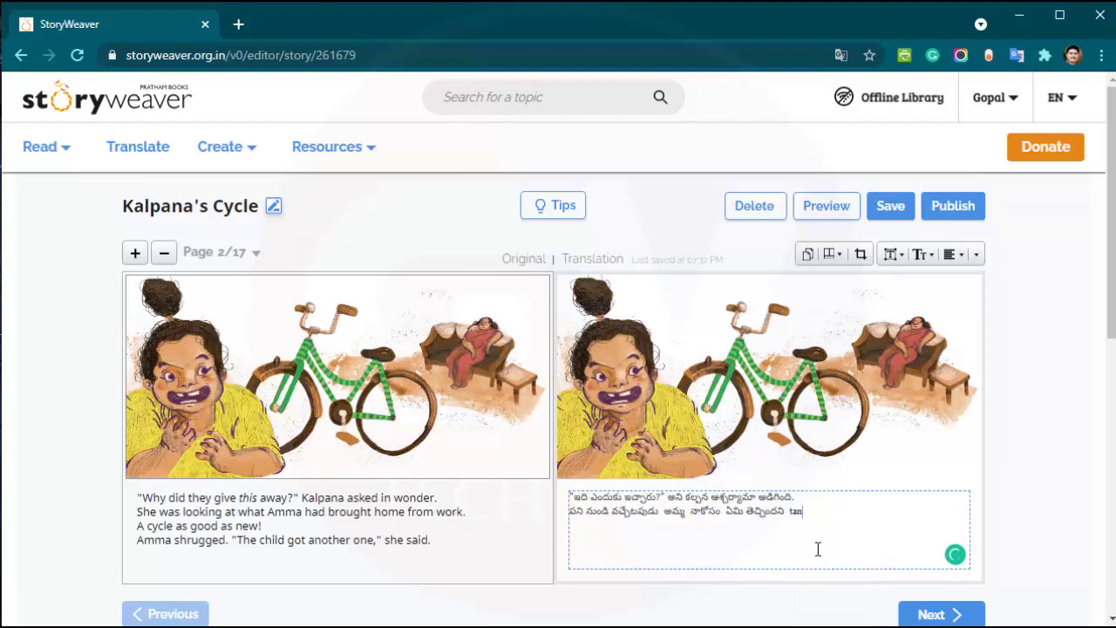
pyautogui.write('u')
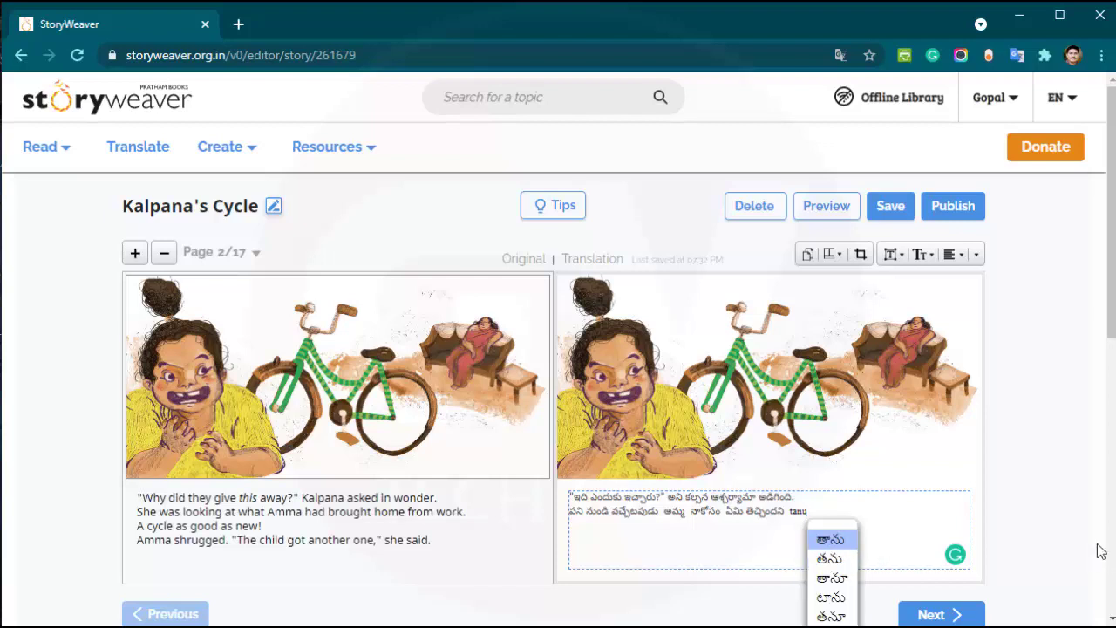
pyautogui.click(824, 565)
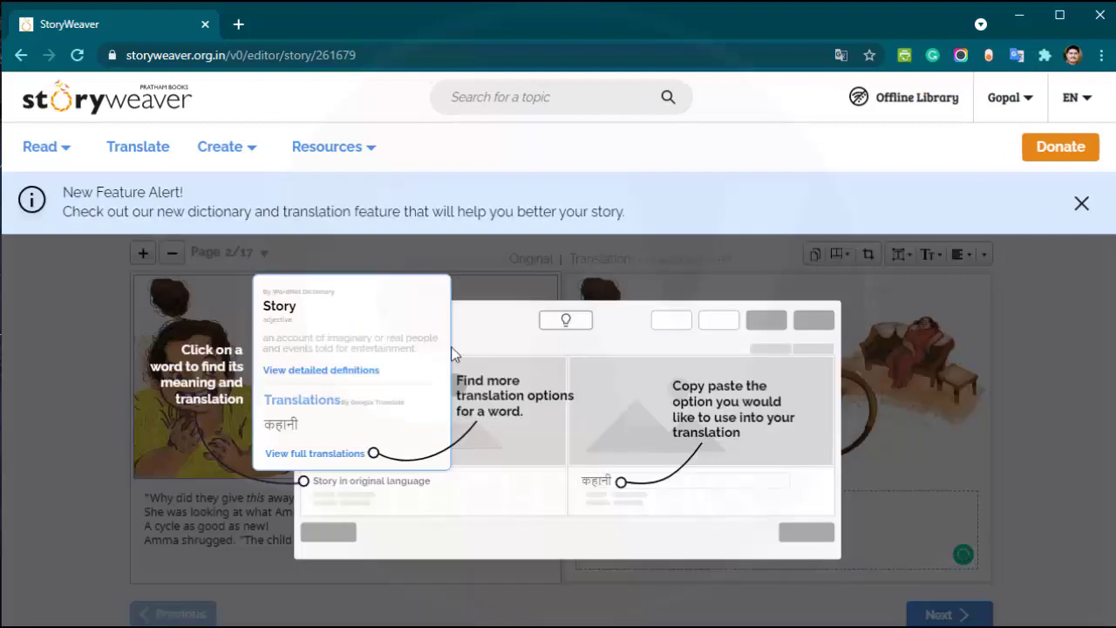
pyautogui.click(880, 521)
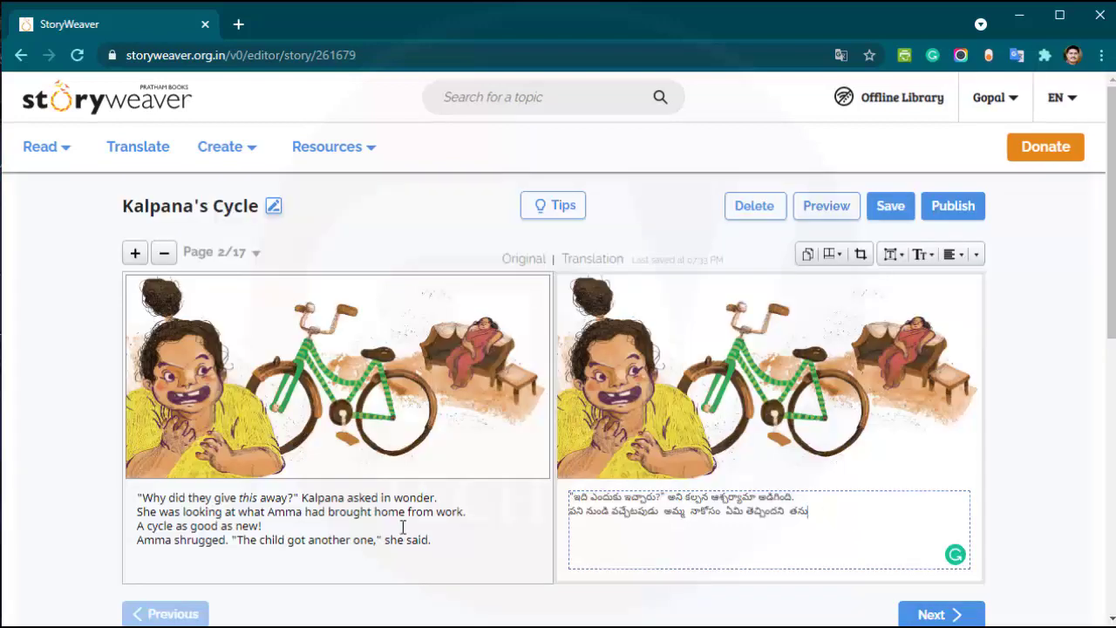
pyautogui.write('chustundi')
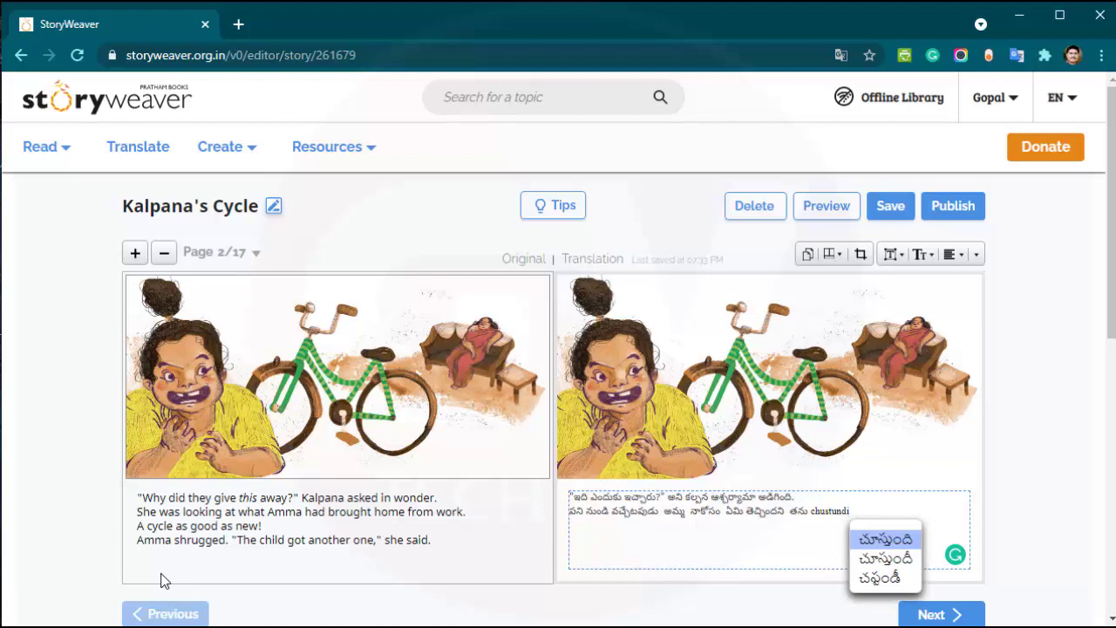
pyautogui.write('.')
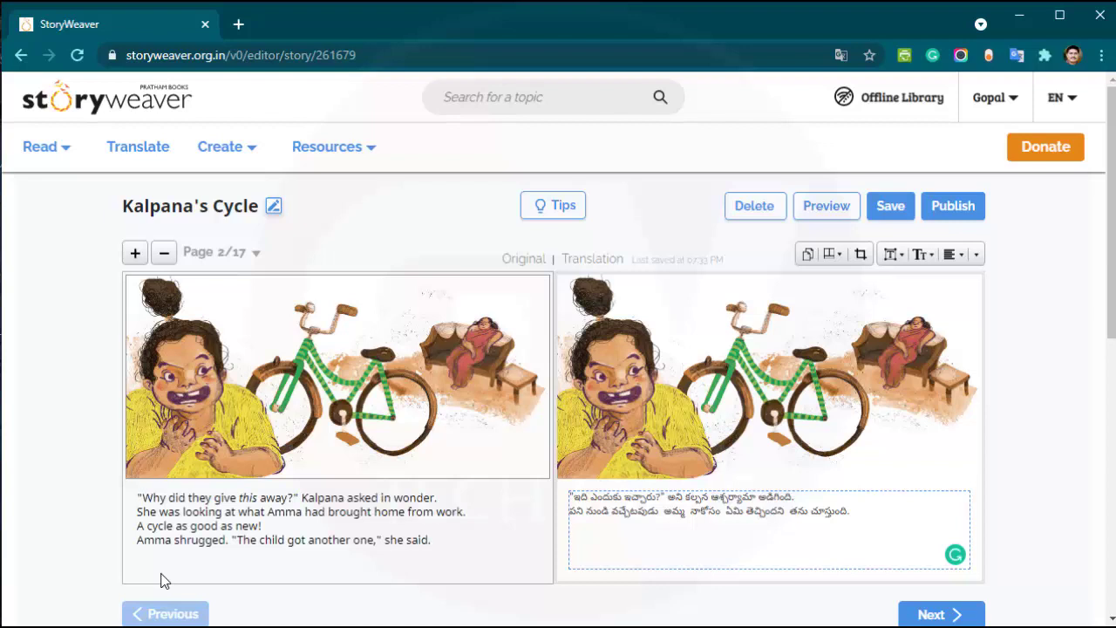
# Step: Start a third line in the translation with the word సైకిల్
pyautogui.press('Return')
pyautogui.write('saikil')
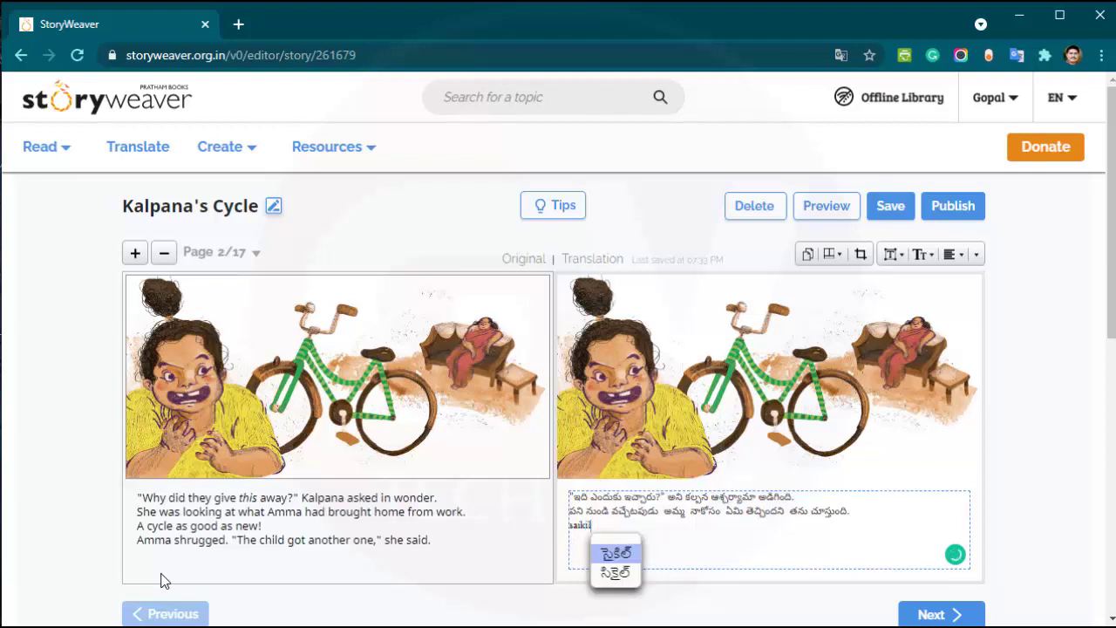
pyautogui.press('space')
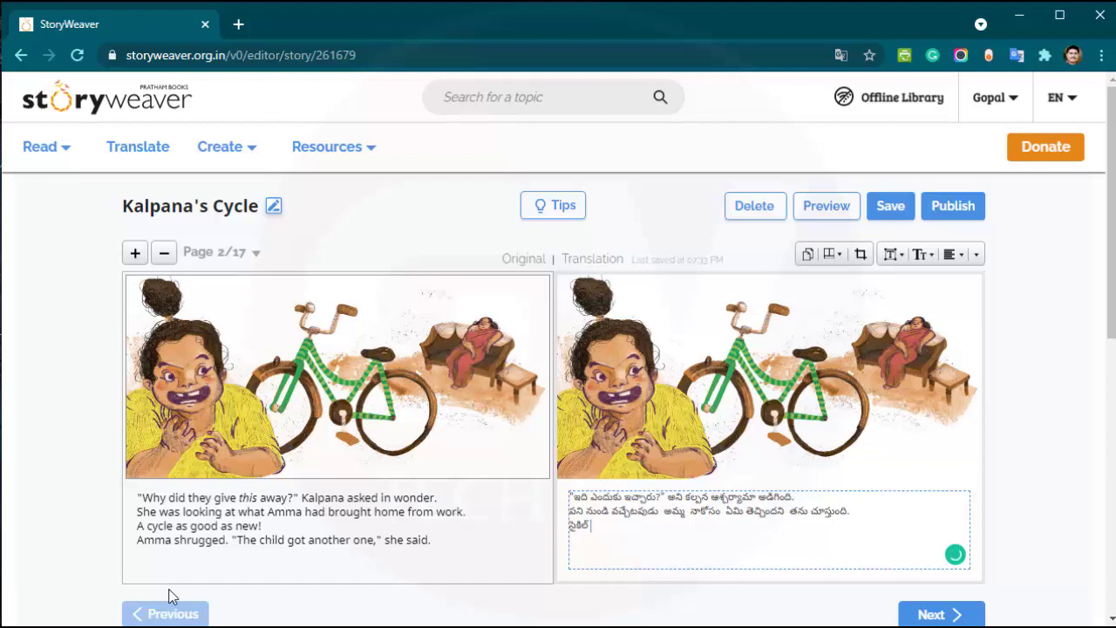
# Step: Insert the word శుభవార్త at the start of the third line, before సైకిల్
pyautogui.press('Home')
pyautogui.write('subha')
pyautogui.write('vaarta')
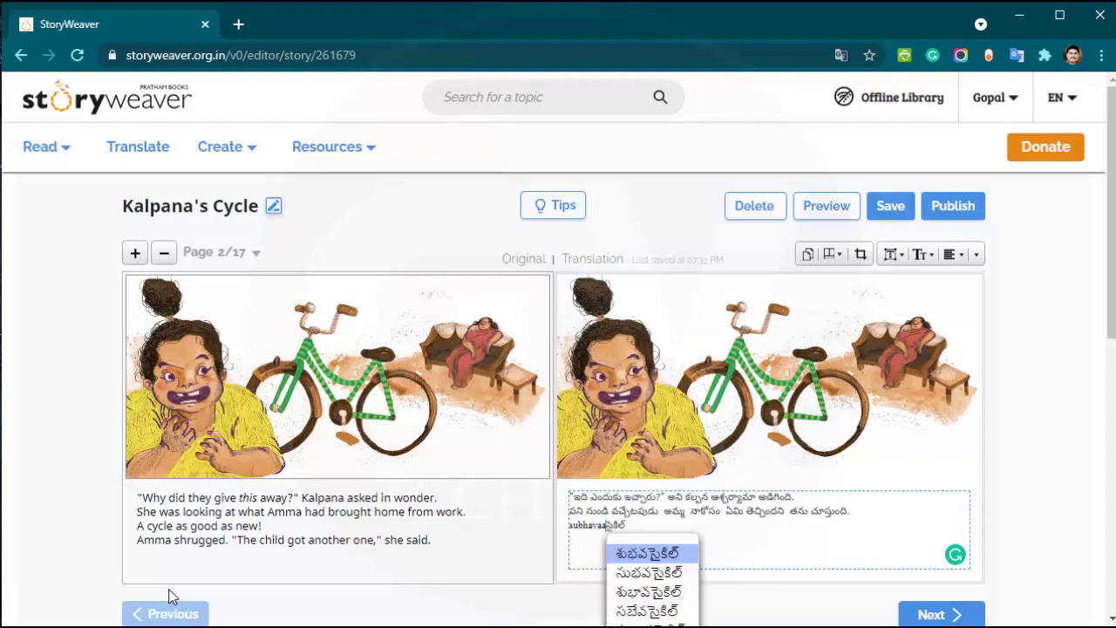
pyautogui.press('Return')
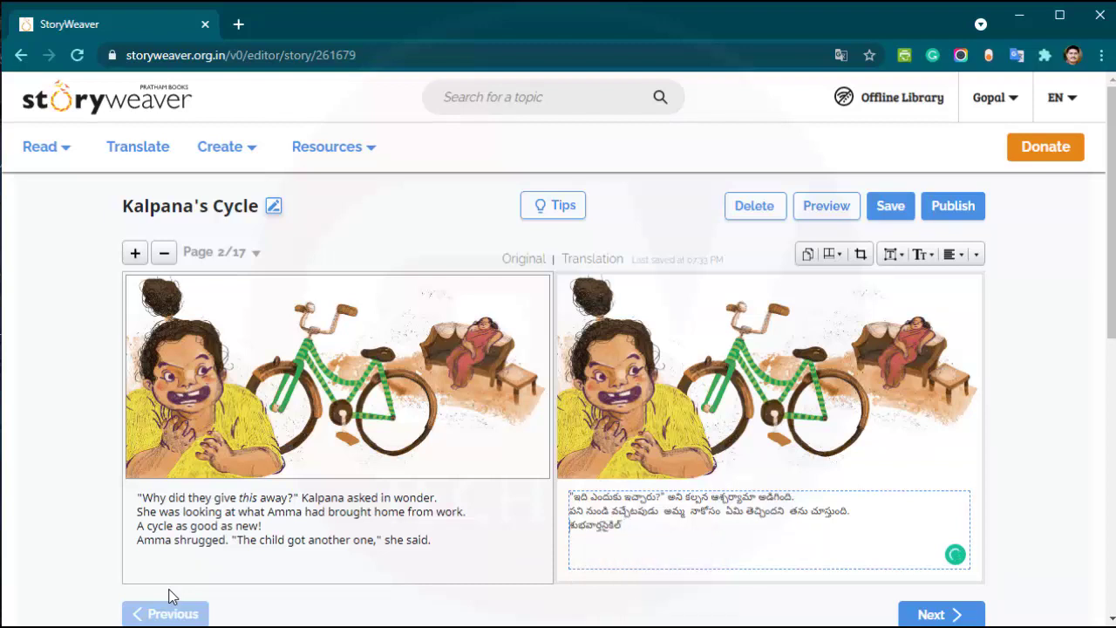
# Step: Insert ఇది before సైకిల్ on the third line, keeping the two words separate
pyautogui.write('idi saiki')
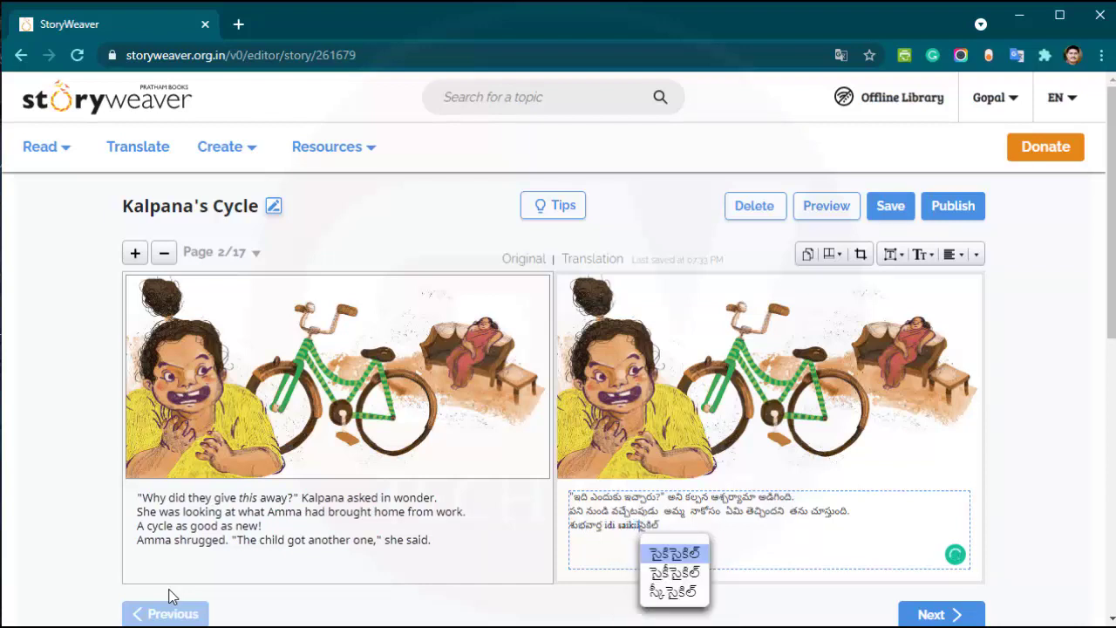
pyautogui.press('Return')
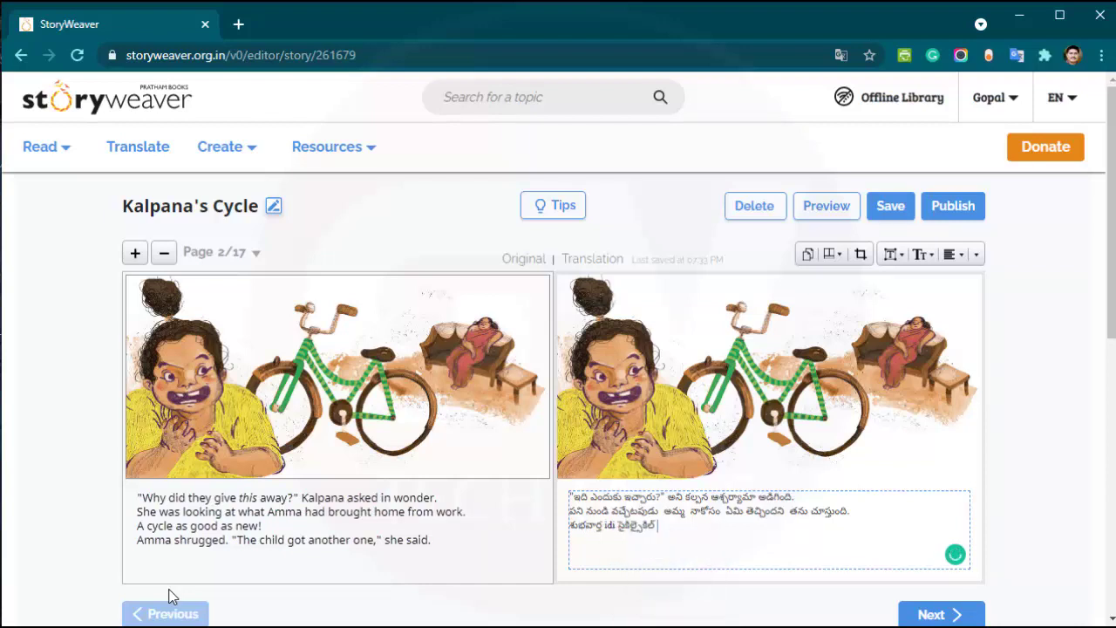
pyautogui.press('BackSpace')
pyautogui.press('space')
pyautogui.write('cycle')
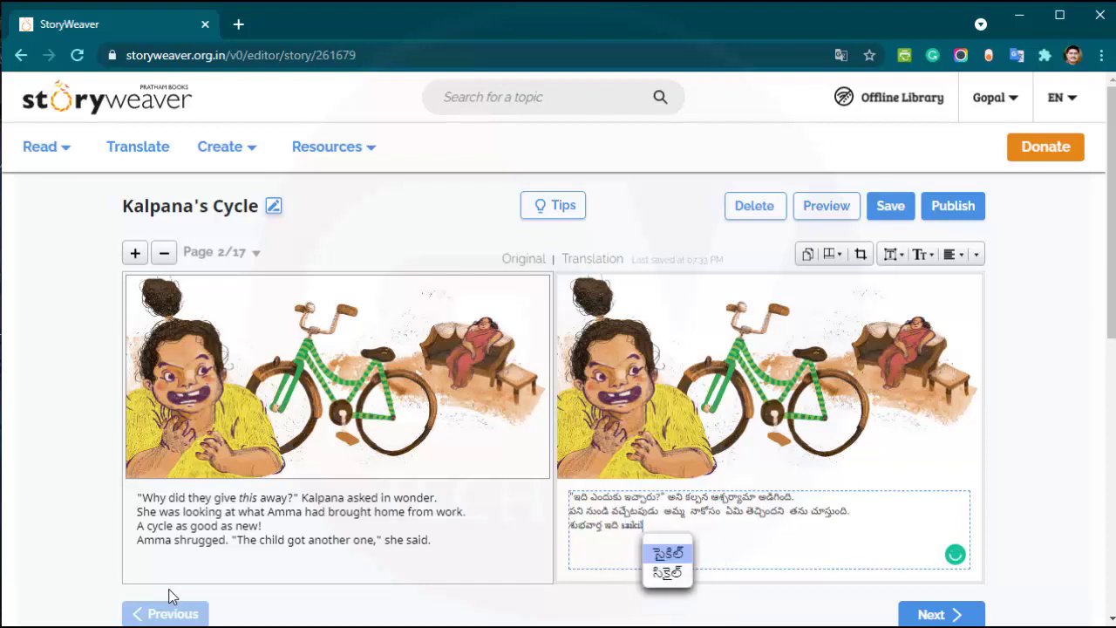
pyautogui.press('space')
# Step: Add ఒక between ఇది and సైకిల్, and end the third line with an exclamation mark
pyautogui.write('oka సైకిల్')
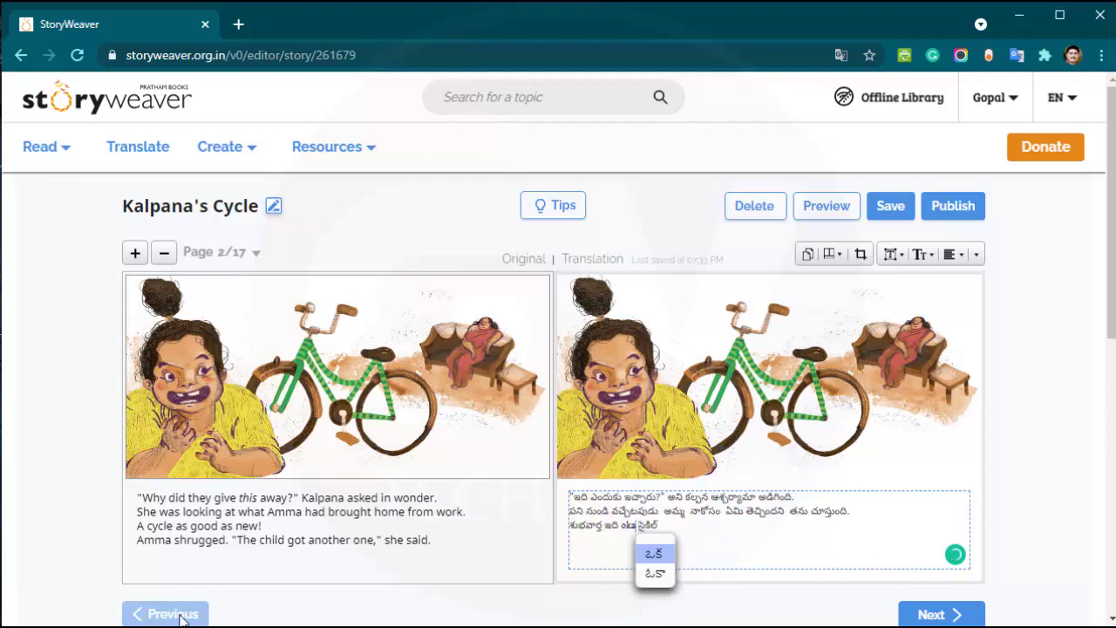
pyautogui.press('space')
pyautogui.press('Delete')
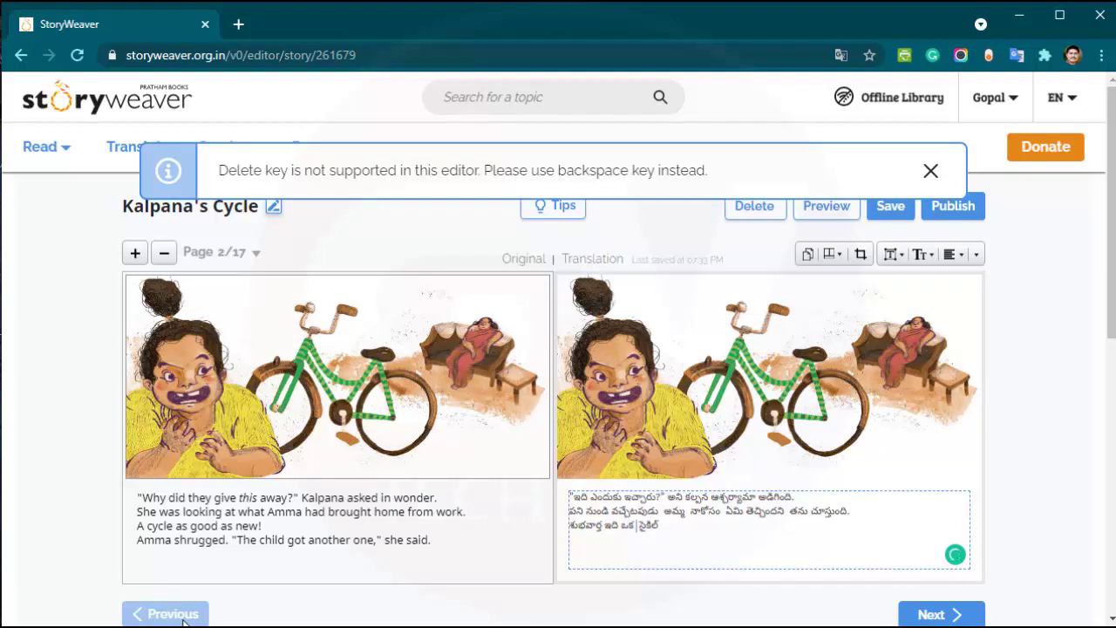
pyautogui.press('End')
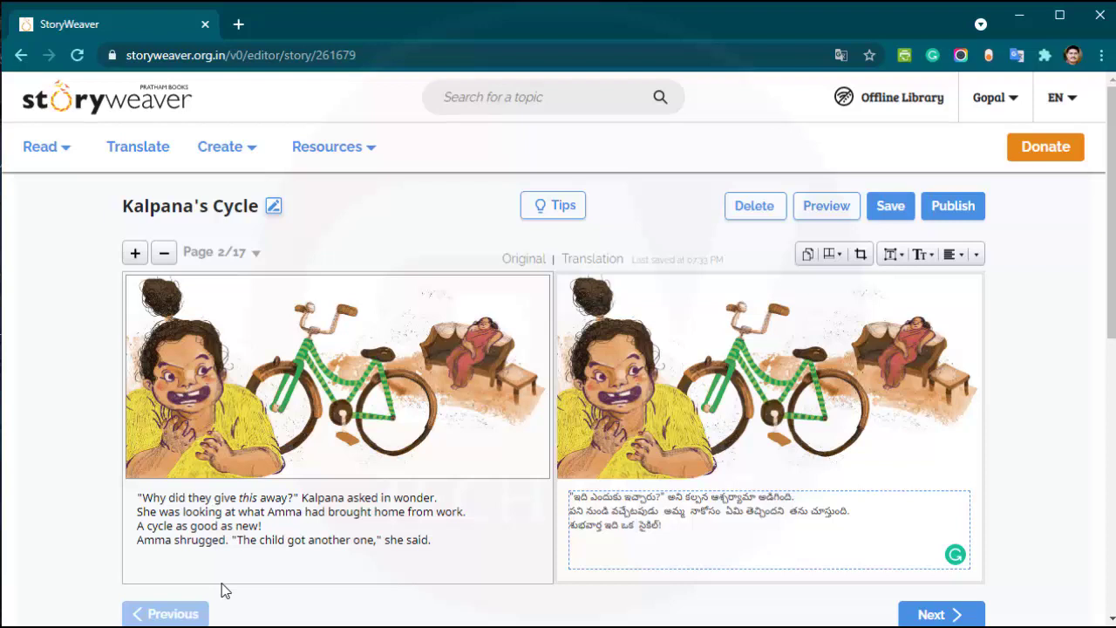
# Step: Remove the word శుభవార్త from the start of the third line
pyautogui.hotkey('shift', 'Home')
pyautogui.press('Delete')
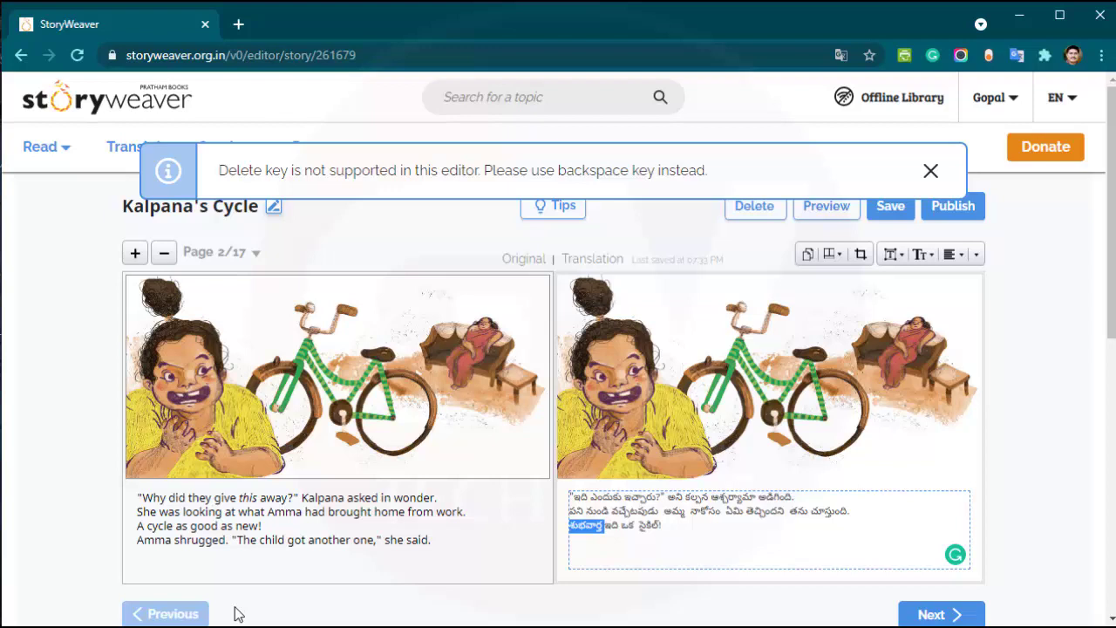
pyautogui.press('BackSpace')
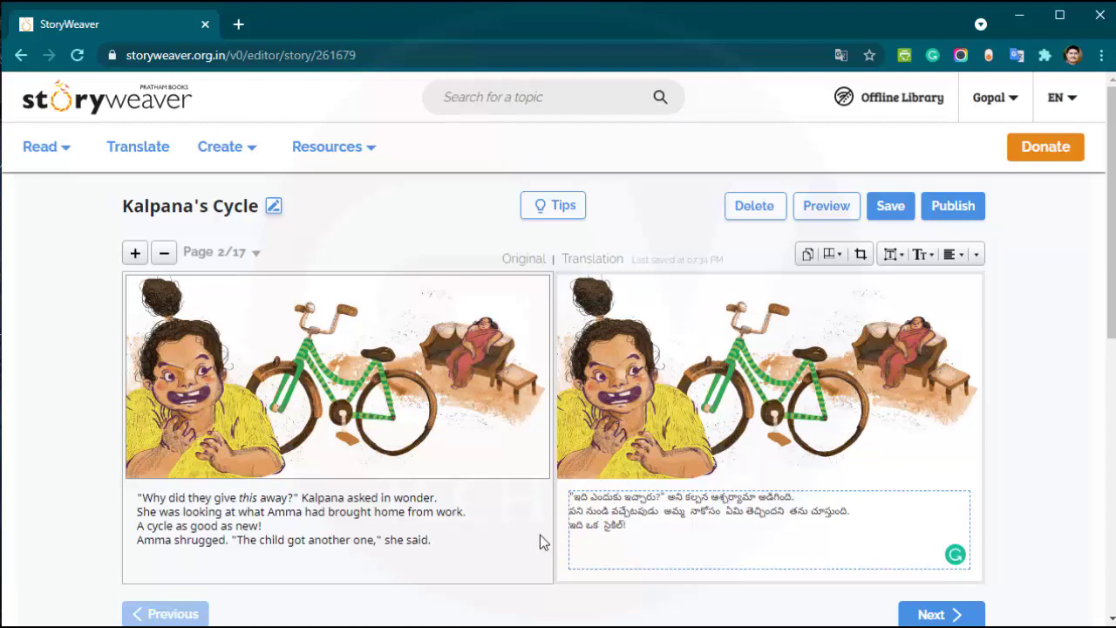
# Step: Replace ఒక on the third line with కొత్తదానంత మంచి, so it reads ఇది కొత్తదానంత మంచి సైకిల్!
pyautogui.click(585, 526)
pyautogui.write('కొత్తదానంత')
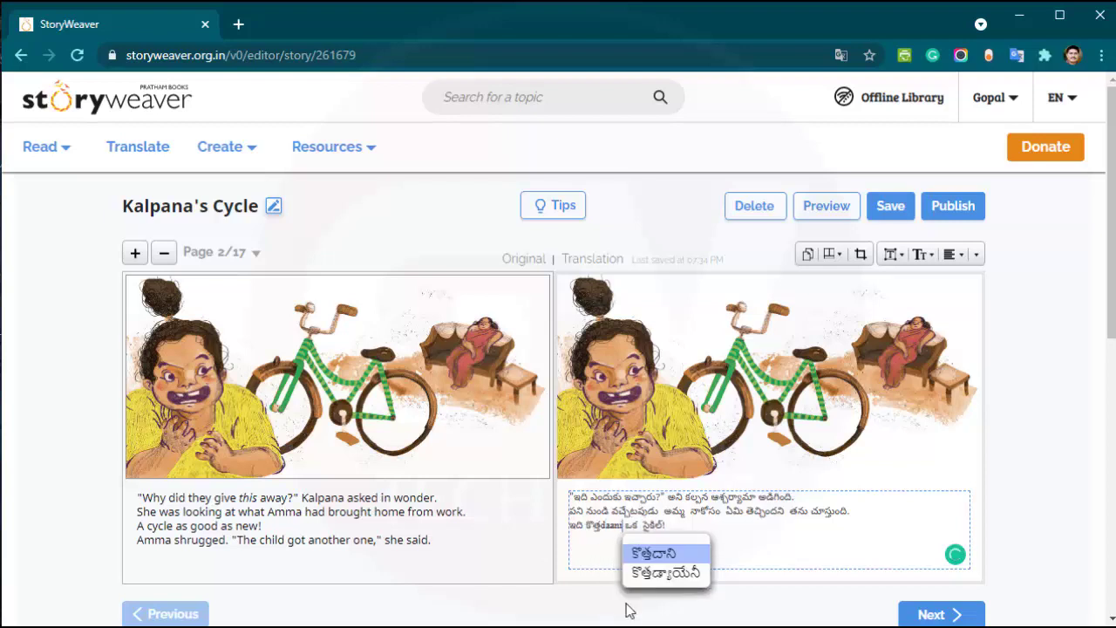
pyautogui.press('Delete')
pyautogui.write('మంచి')
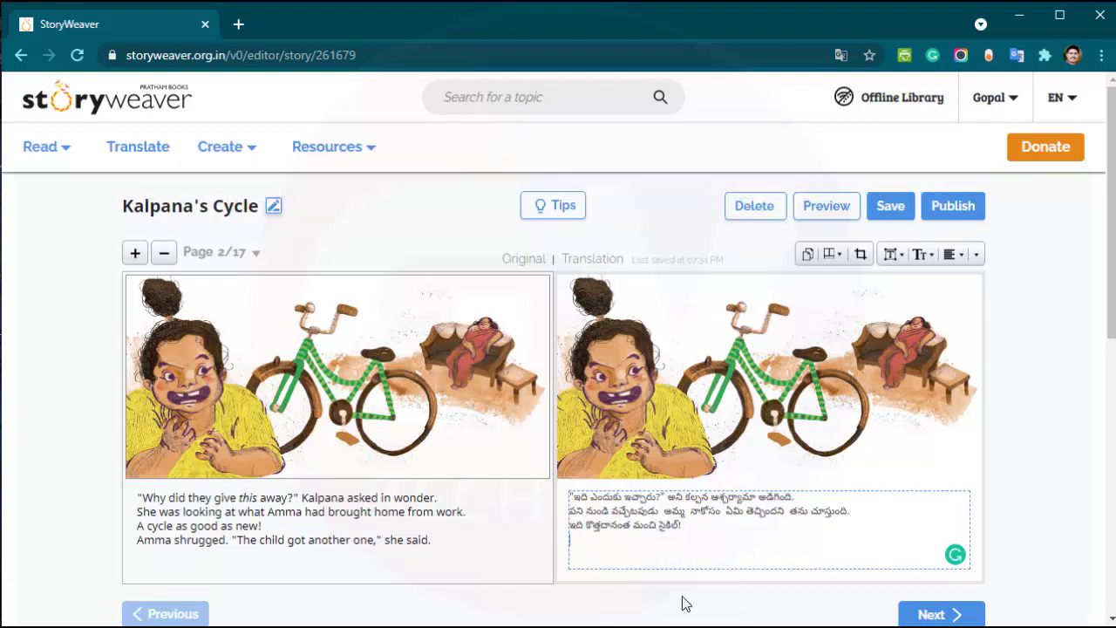
# Step: On page 3, enter కల్పన సైకిల్ పైకి ఎక్కింది. and, on a separate line, a Telugu rendering of the sound DUMMMMMMMM!
pyautogui.click(934, 612)
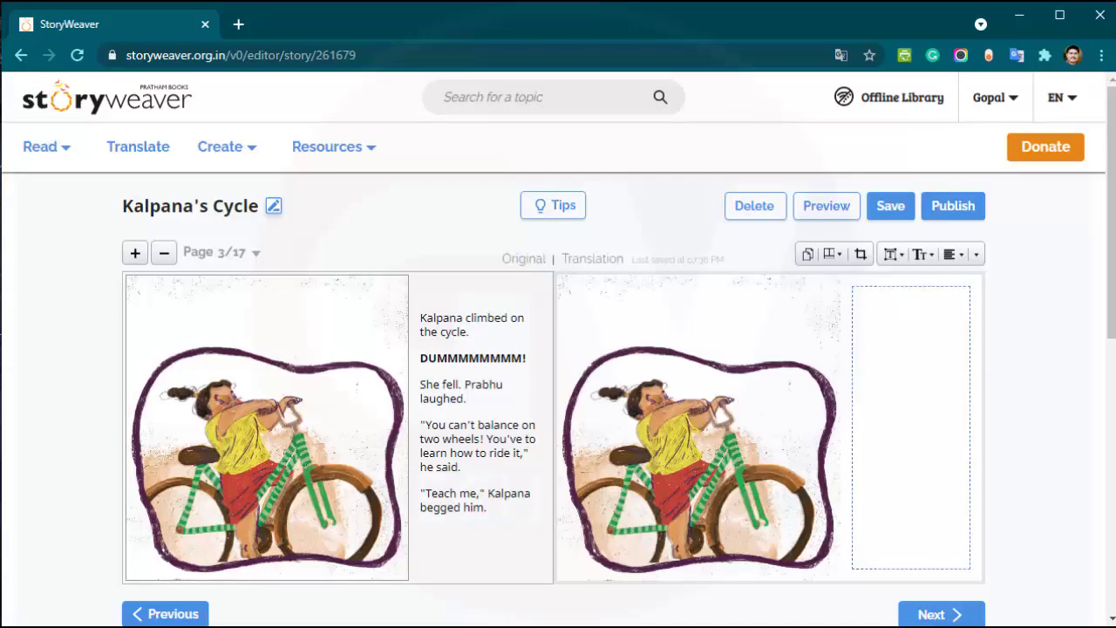
pyautogui.write('kalpana saikil paiki ekkindi')
pyautogui.write('.')
pyautogui.press('Return')
pyautogui.write('dam')
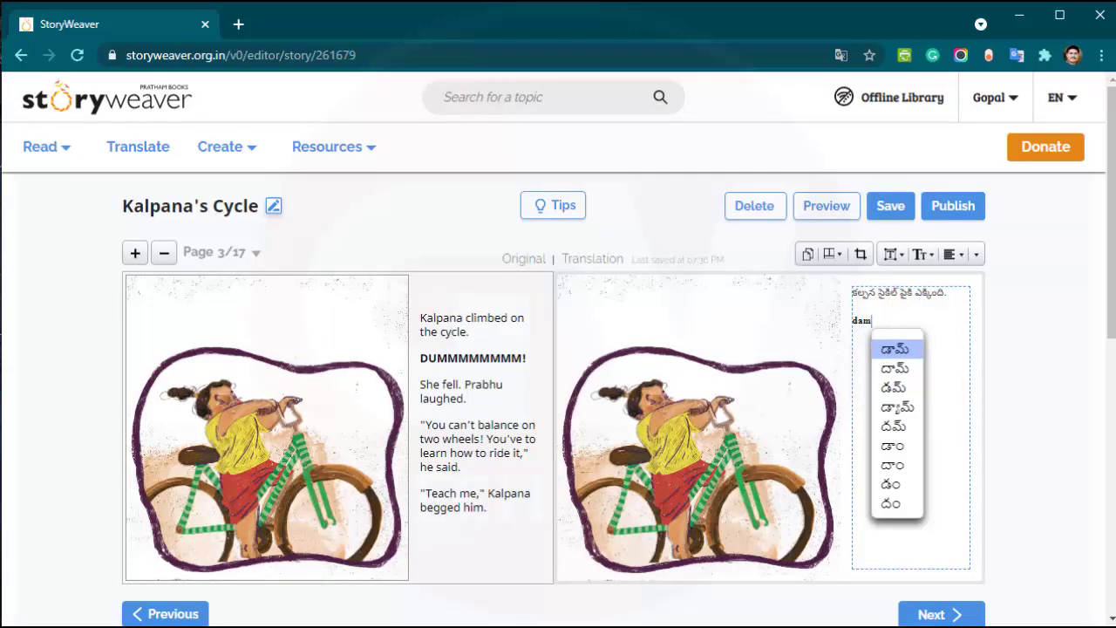
pyautogui.write('mmmmmmm!')
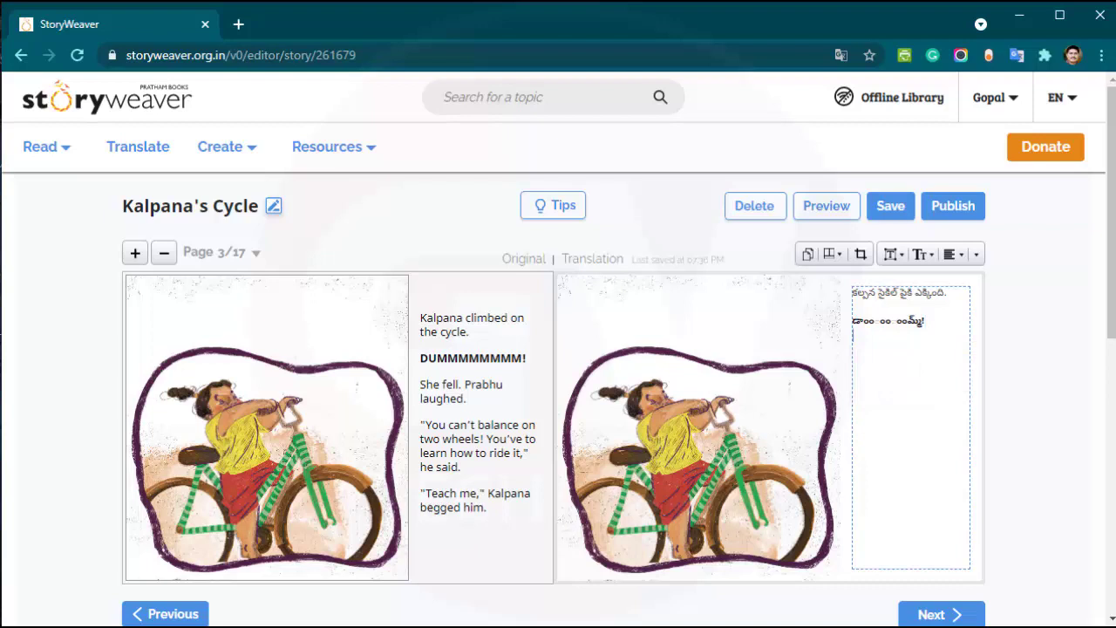
# Step: On page 3, add అని క్రింద పడగానే, adi చూసిన ప్రభు గట్టిగా నవ్వాడు. and, as a paragraph, "నువ్వు సైకిల్ ని ఊరికే నడుపాలేవు అది నడుపాలంటే ముందుగా నేర్చుకోవాలి" అన్నాడు, ప్రభు
pyautogui.write('ani krinda padagane,adi chusina prabhu gattiga navvadu.')
pyautogui.press('Return')
pyautogui.write('nuvu')
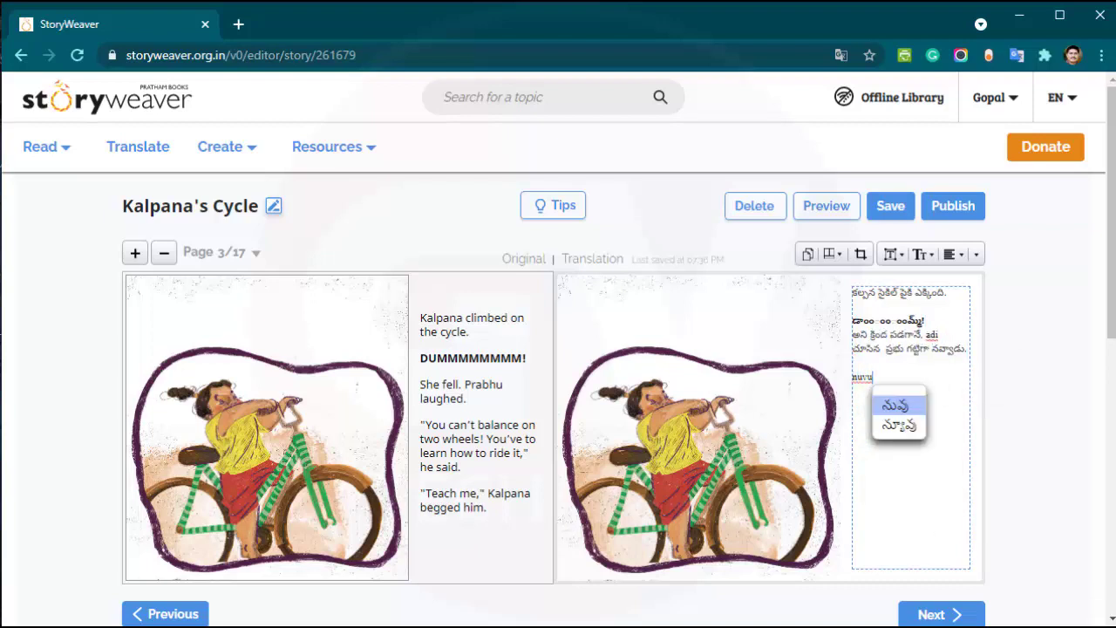
pyautogui.write(' saikil ni oorike nadupalevu adi nadup')
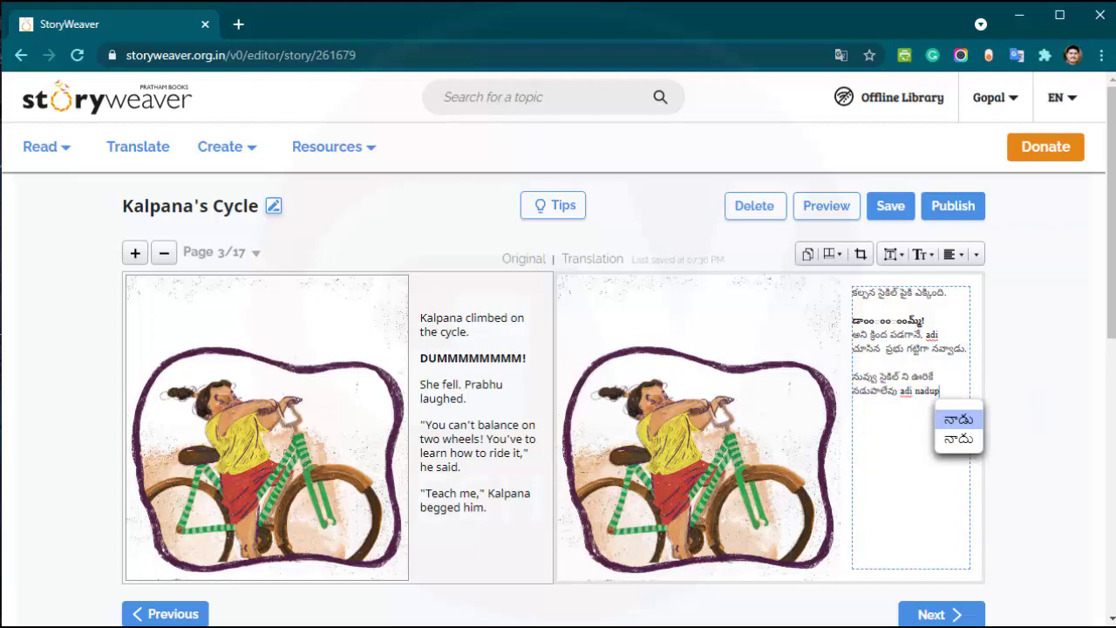
pyautogui.write('alante munduga nerchukovali annaadu prabhu')
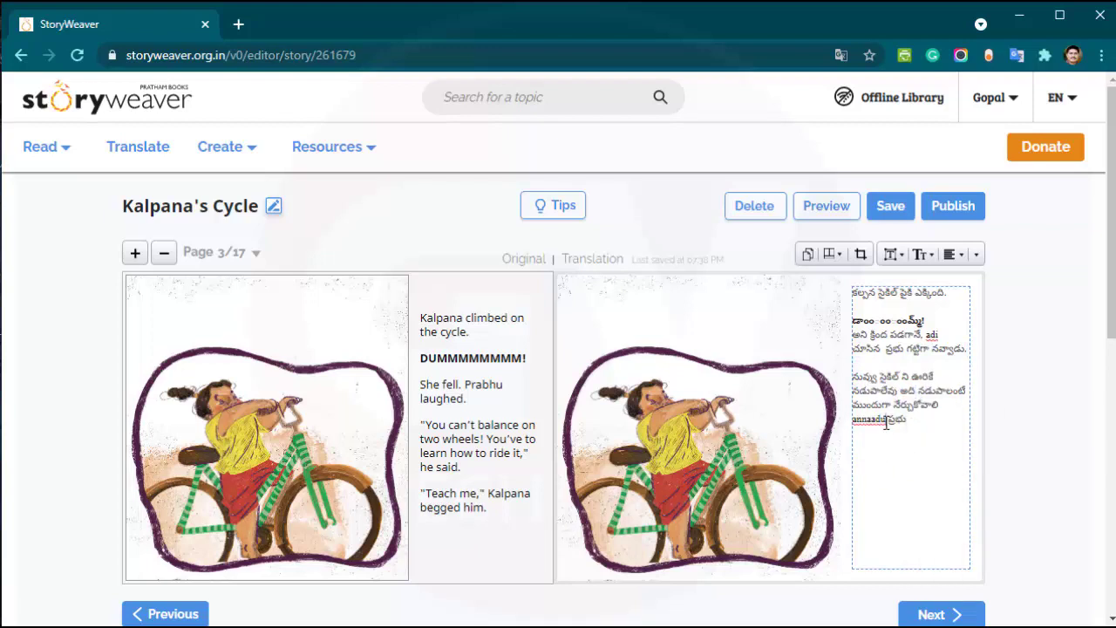
pyautogui.click(886, 423)
pyautogui.click(925, 485)
# Step: Add the closing paragraph "నాకు నేర్పించవా", అని బ్రతిములాడింది కల్పన on page 3 and save the story
pyautogui.write('naaku nerpinchavaa"')
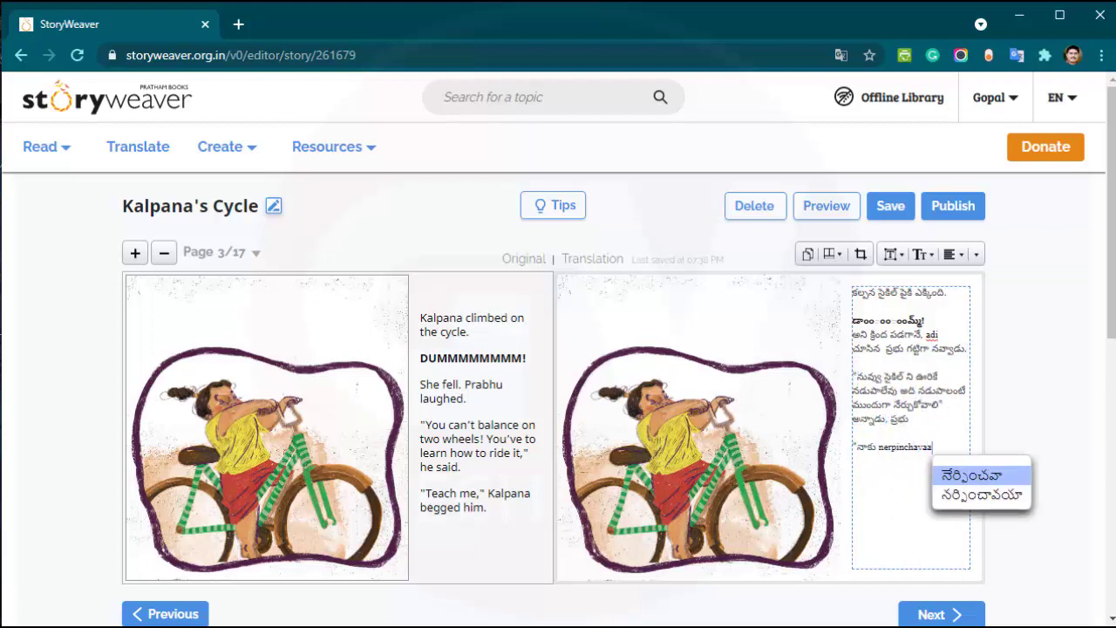
pyautogui.write(', ani')
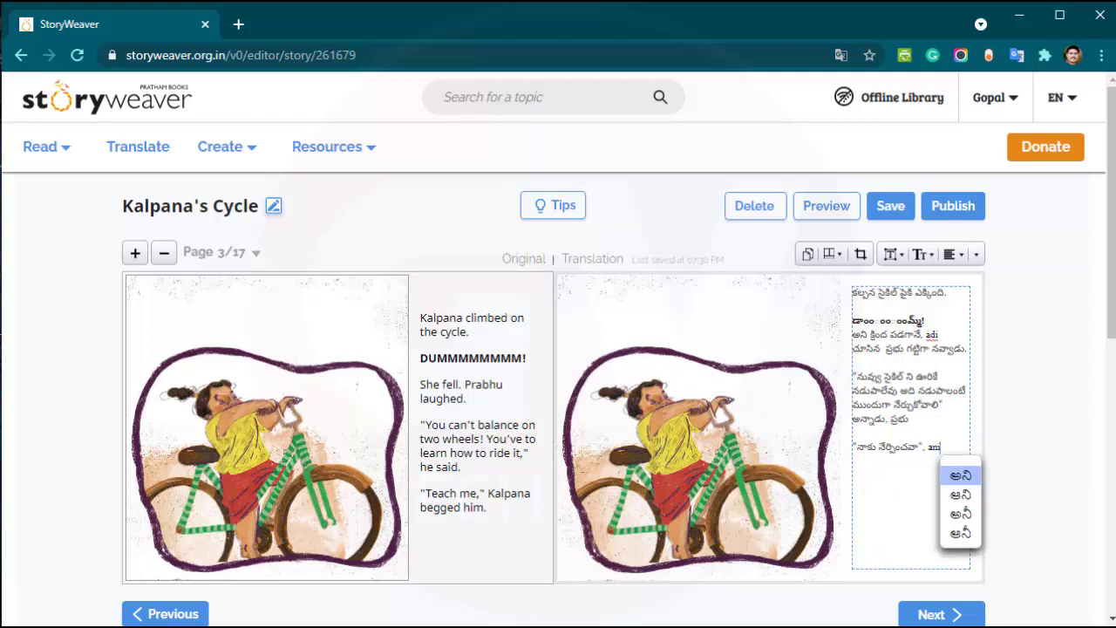
pyautogui.write(' Brathimaalindi')
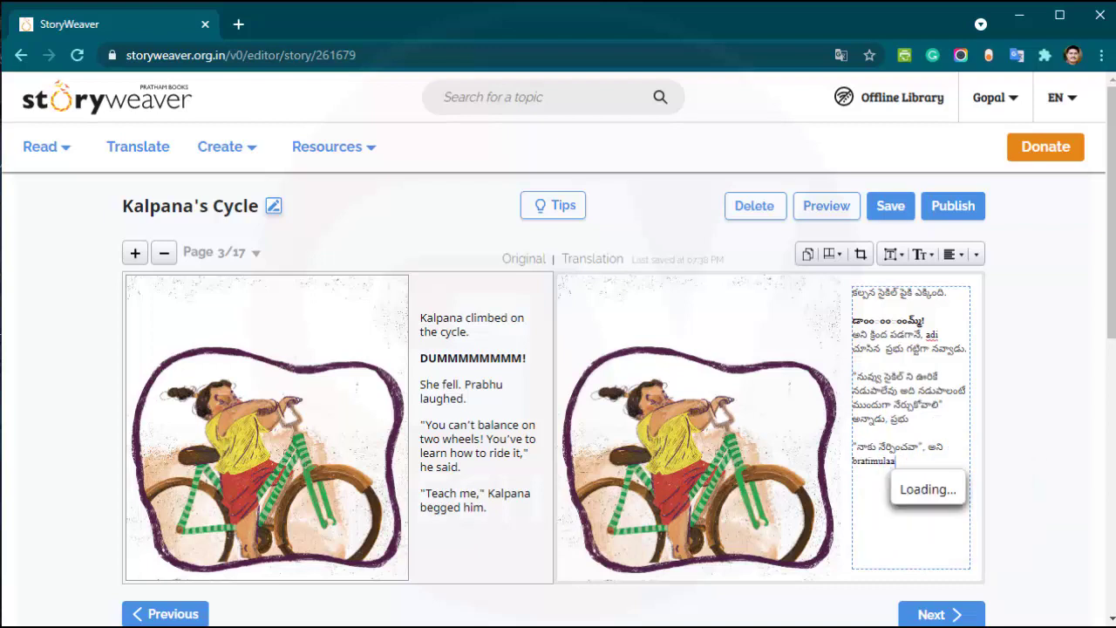
pyautogui.press('Delete')
pyautogui.press('BackSpace')
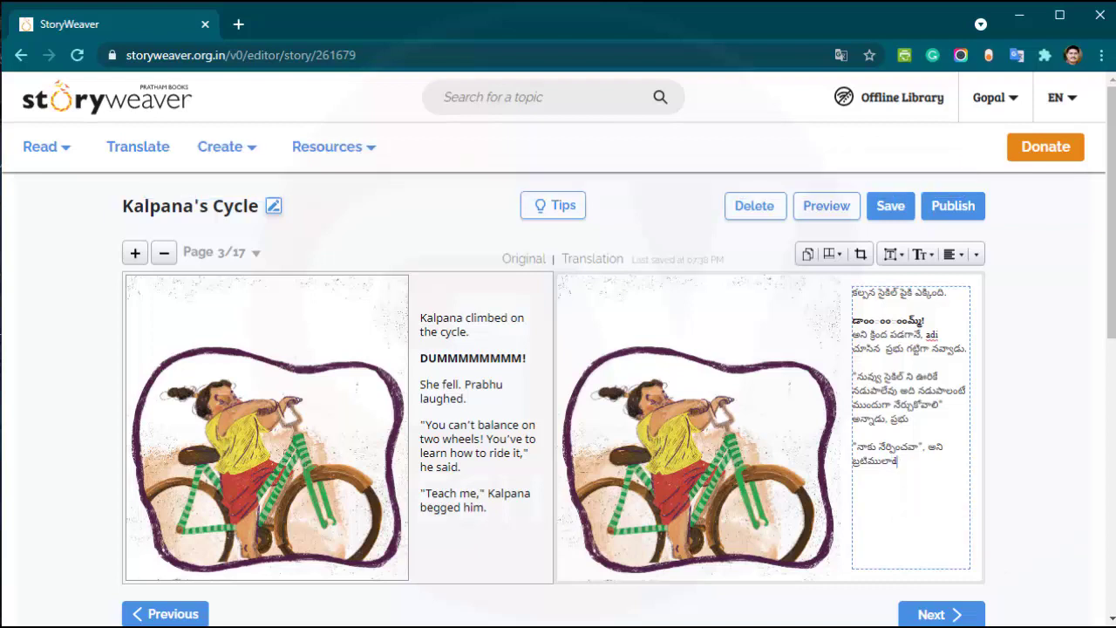
pyautogui.press('Delete')
pyautogui.write('DI')
pyautogui.press('space')
pyautogui.press('Delete')
pyautogui.write('kalpana')
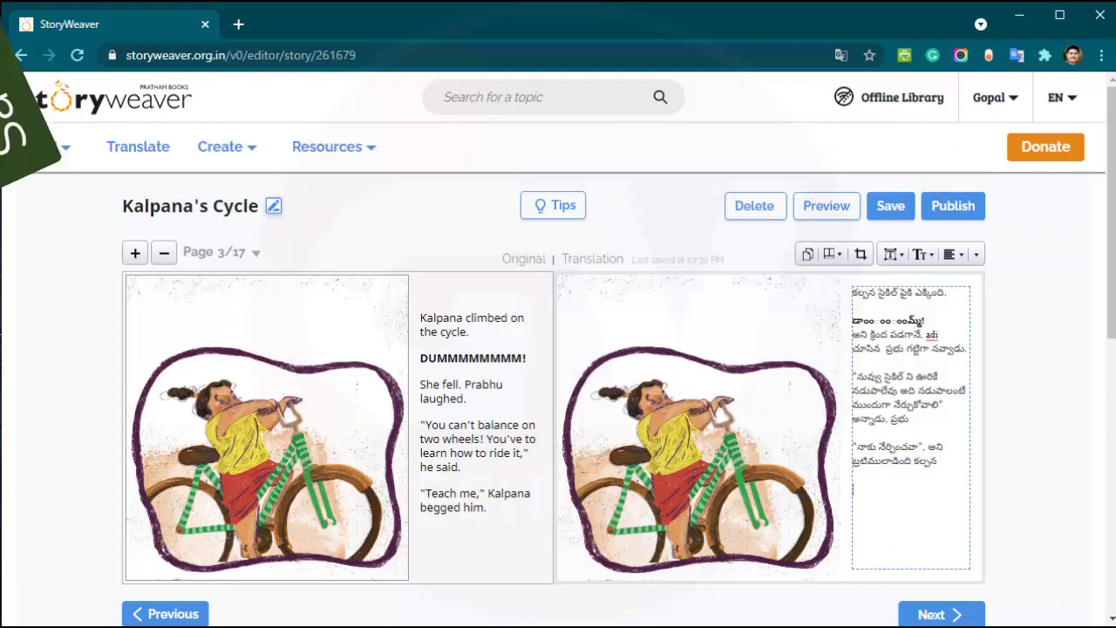
pyautogui.click(907, 210)
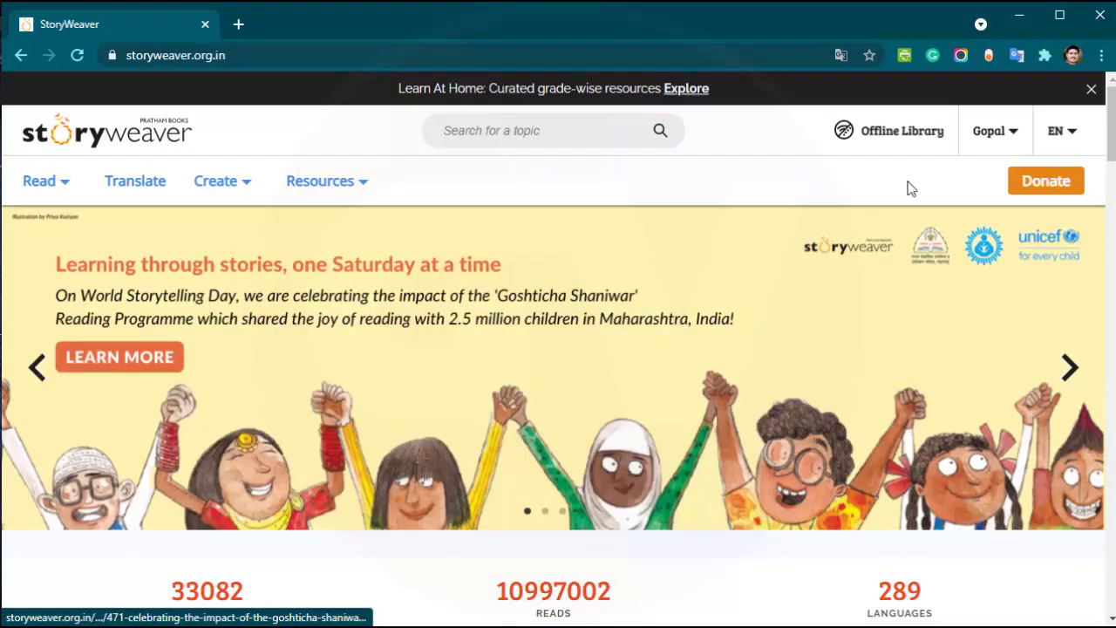
# Step: Delete the drafts Untitled 148237 and Untitled 148236 from the account's drafts dashboard
pyautogui.click(994, 131)
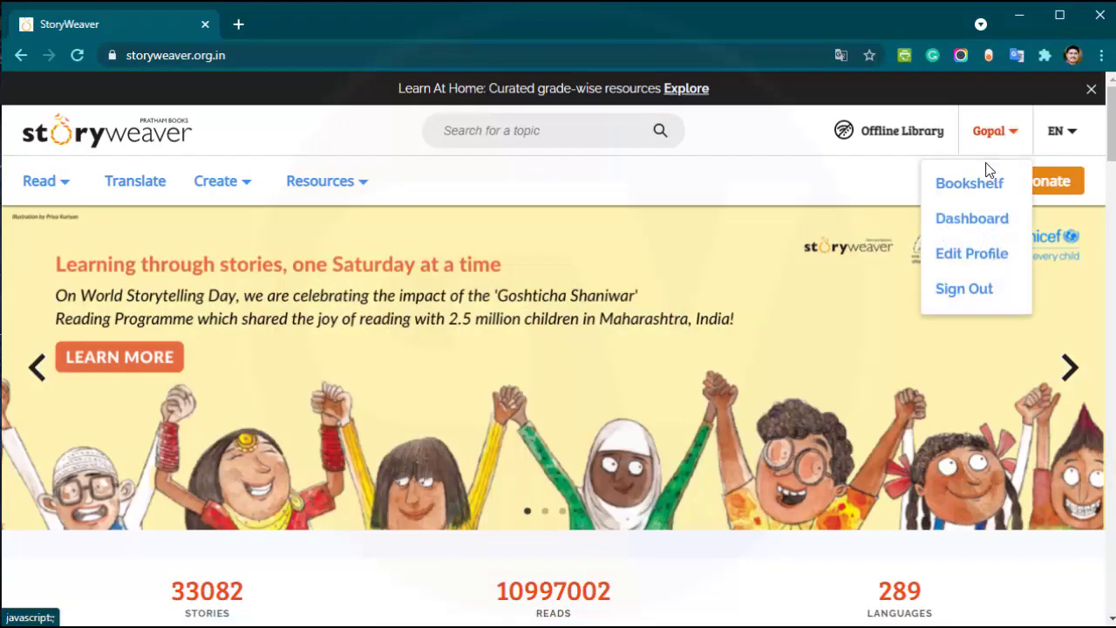
pyautogui.click(972, 223)
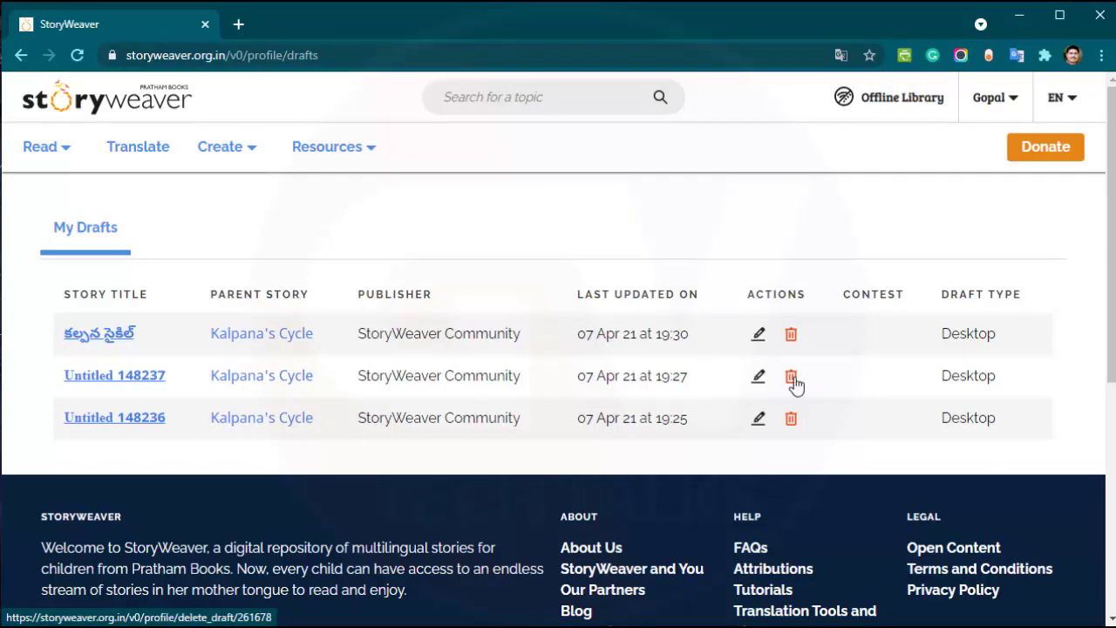
pyautogui.click(791, 377)
pyautogui.click(765, 177)
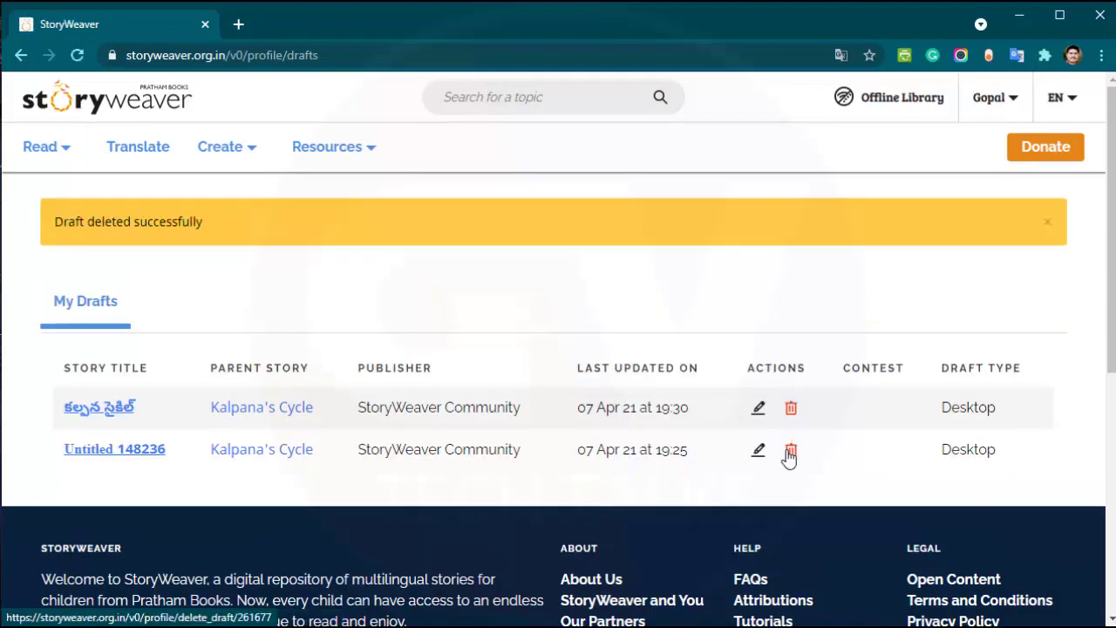
pyautogui.click(791, 449)
pyautogui.click(761, 180)
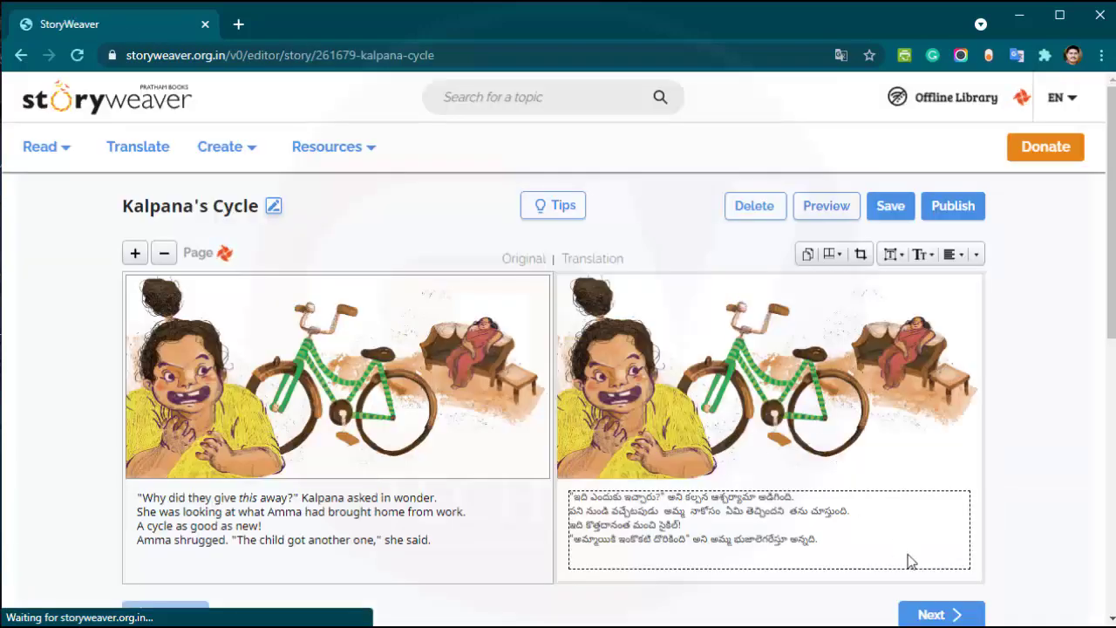
# Step: Go to page 4 of the translation and enter ఇంకా, ప్రతి రోజు, బడి నుండి రాగానే బంగాళా వీధి లోకి వెళ్లేవారు, as its first line
pyautogui.click(940, 616)
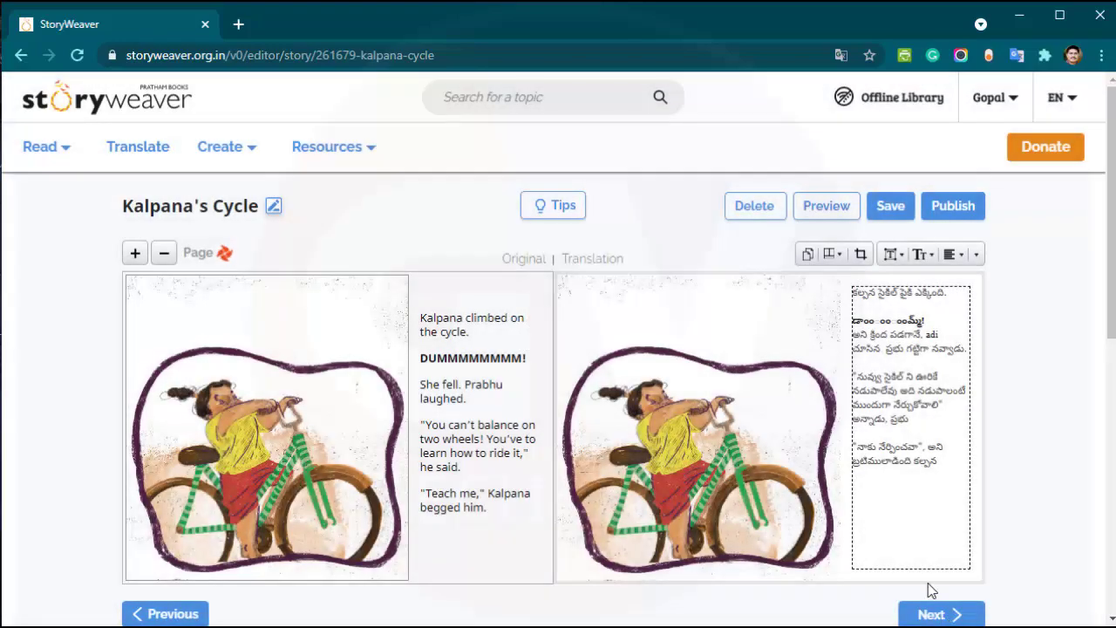
pyautogui.click(957, 615)
pyautogui.press('Delete')
pyautogui.write(', బడి నుండి రాగానే')
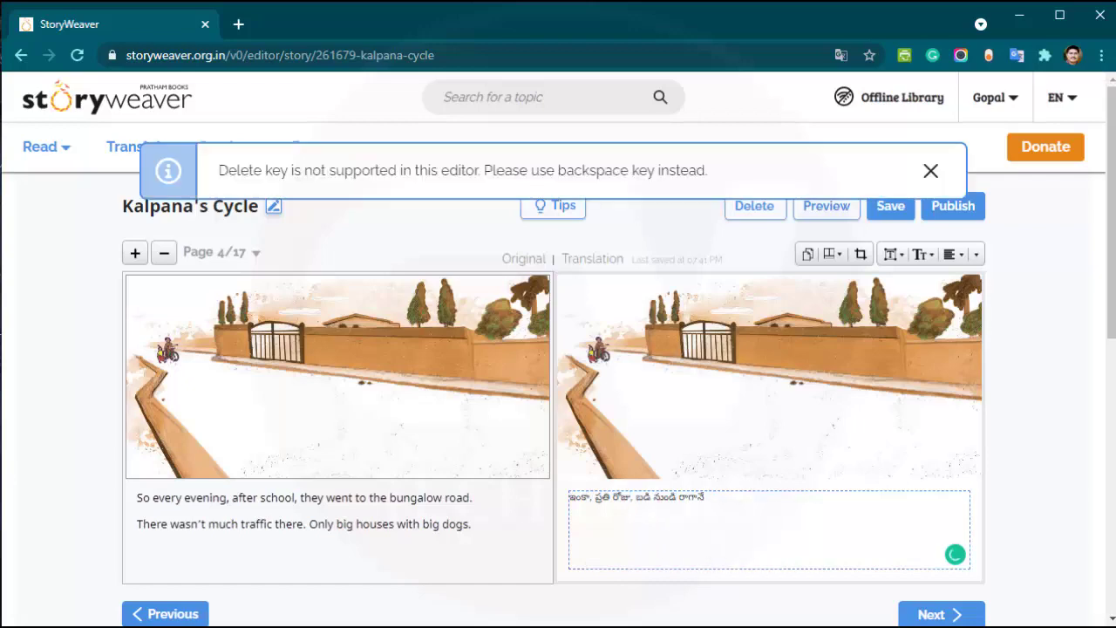
pyautogui.write(' బంగాళా వీధి లోకి వెళ్లేవారు,')
# Step: On a new line of page 4, enter ఎందుకంటే అక్కడ ఎక్కువ వాహనాల రద్దీ ఉండదు, కేవలం పెద్ద పెద్ద ఇల్లు, ఇంకా పెద్ద కుక్కలు
pyautogui.press('Return')
pyautogui.write('ఎందుకంటే అక్కడ ఎక్కువ వాహనాల రద్దీ ఉండదు, కేవలం పెద్ద పెద్ద ఇల్లు, ఇంకా పెద్ద kukkalu')
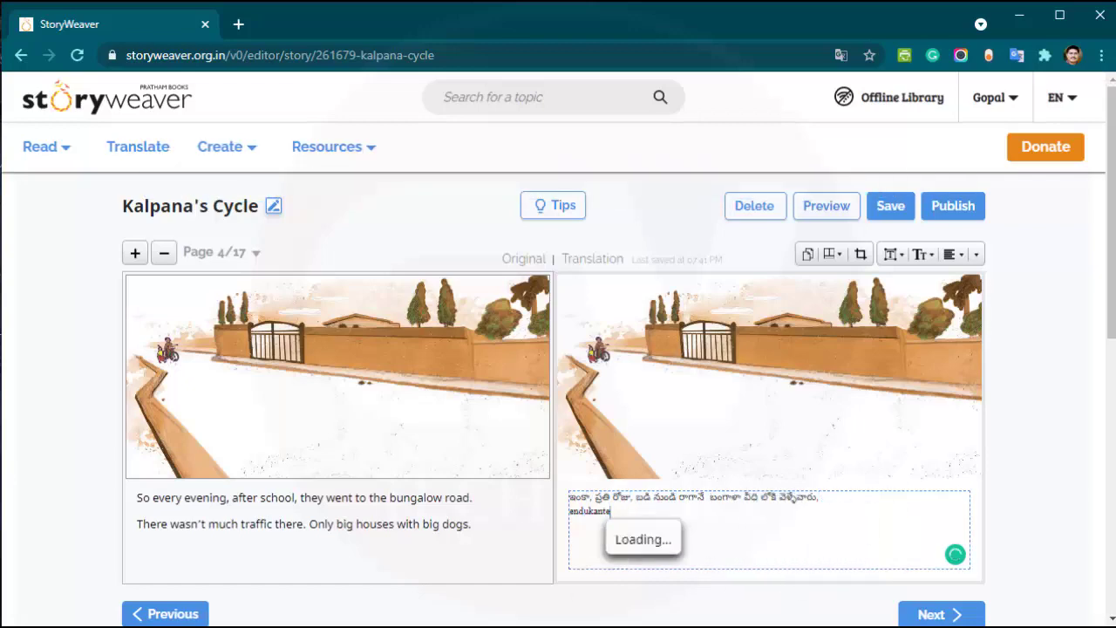
pyautogui.press('space')
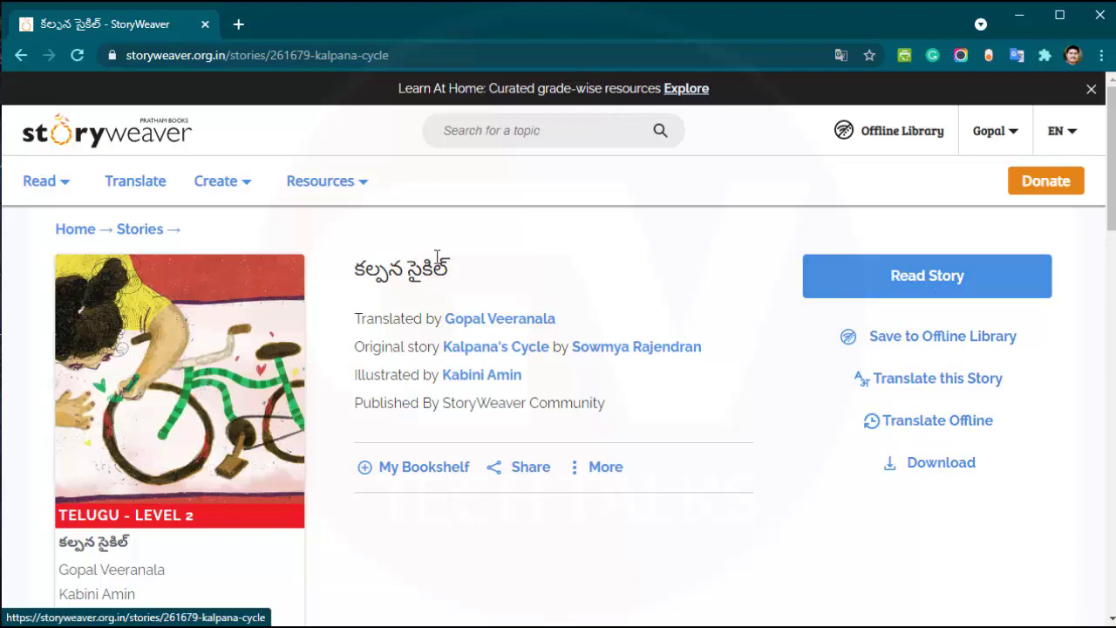
# Step: Open the కల్పన సైకిల్ draft for editing from the account's drafts dashboard and advance to page 3
pyautogui.scroll(-2, 536, 524)
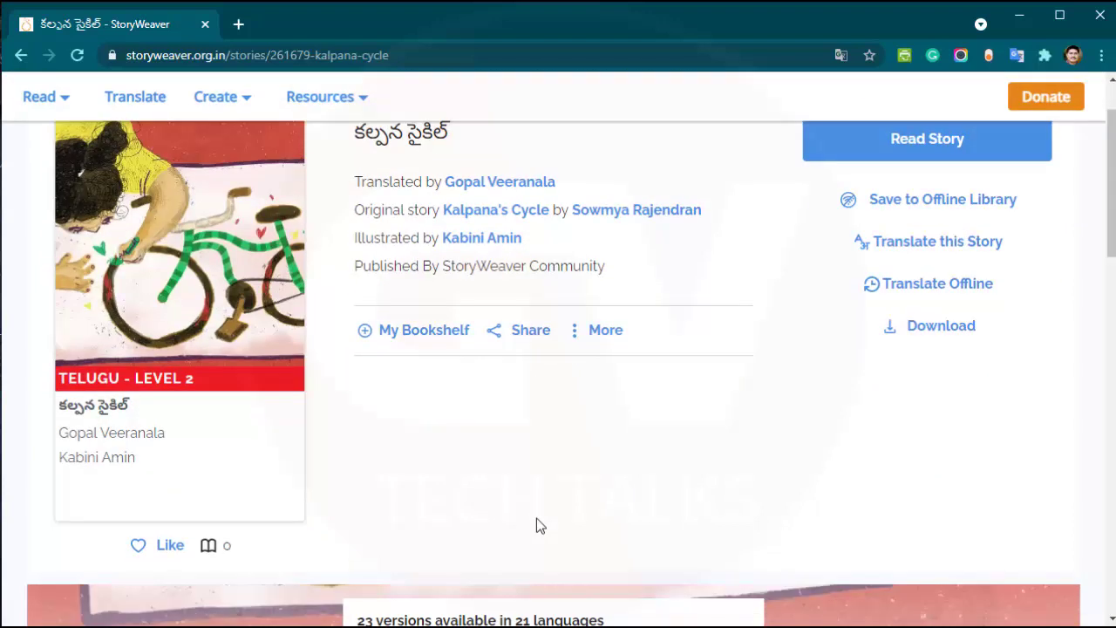
pyautogui.scroll(2, 723, 473)
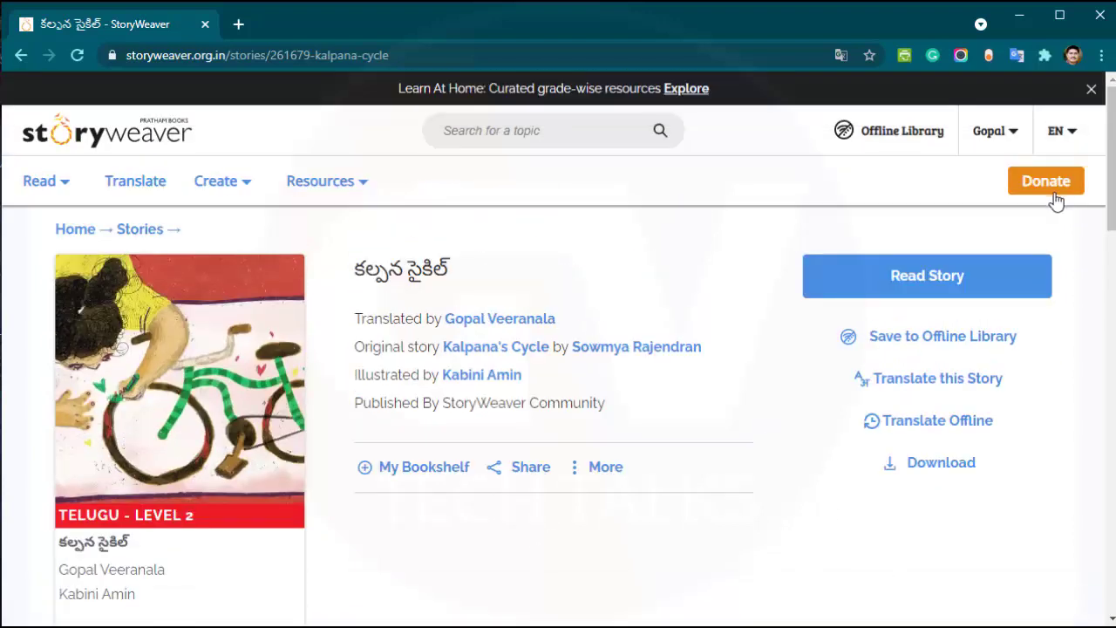
pyautogui.click(1007, 139)
pyautogui.click(975, 219)
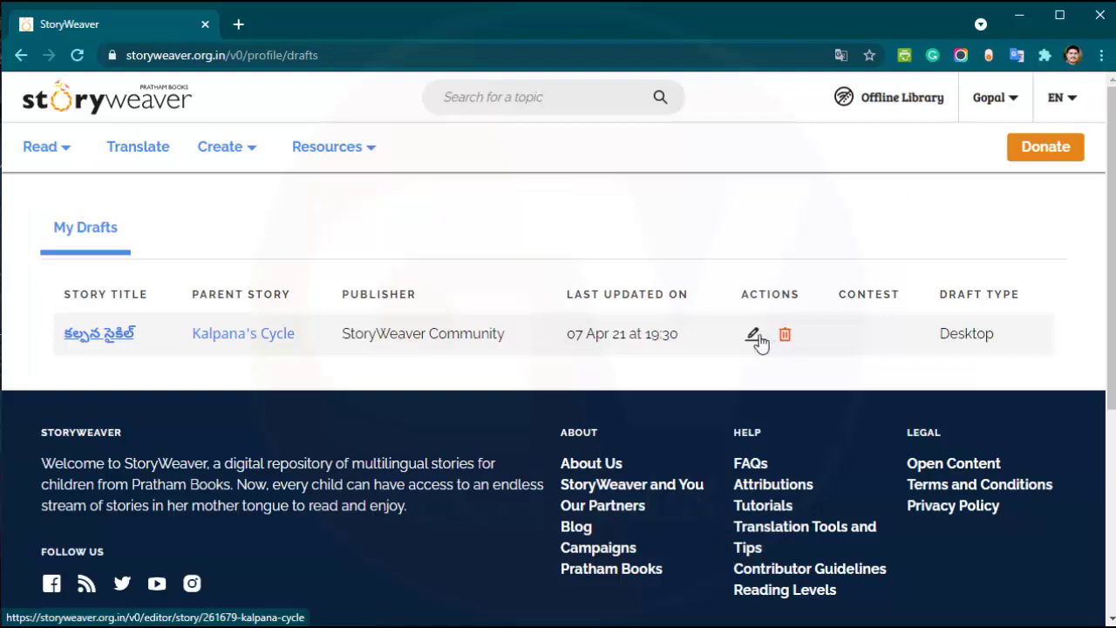
pyautogui.click(755, 335)
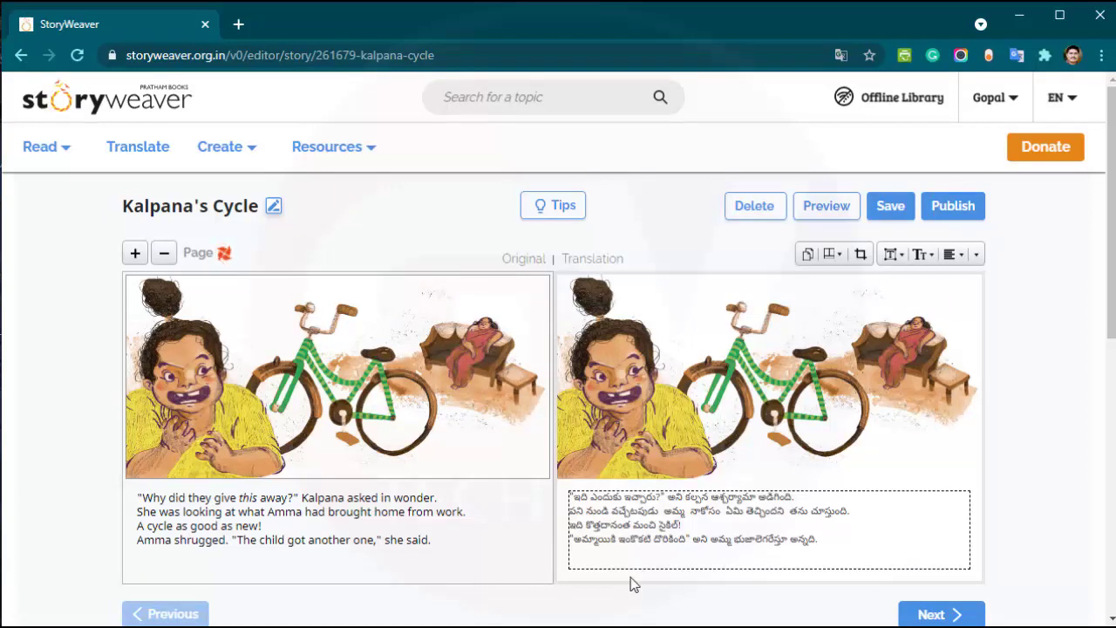
pyautogui.click(941, 614)
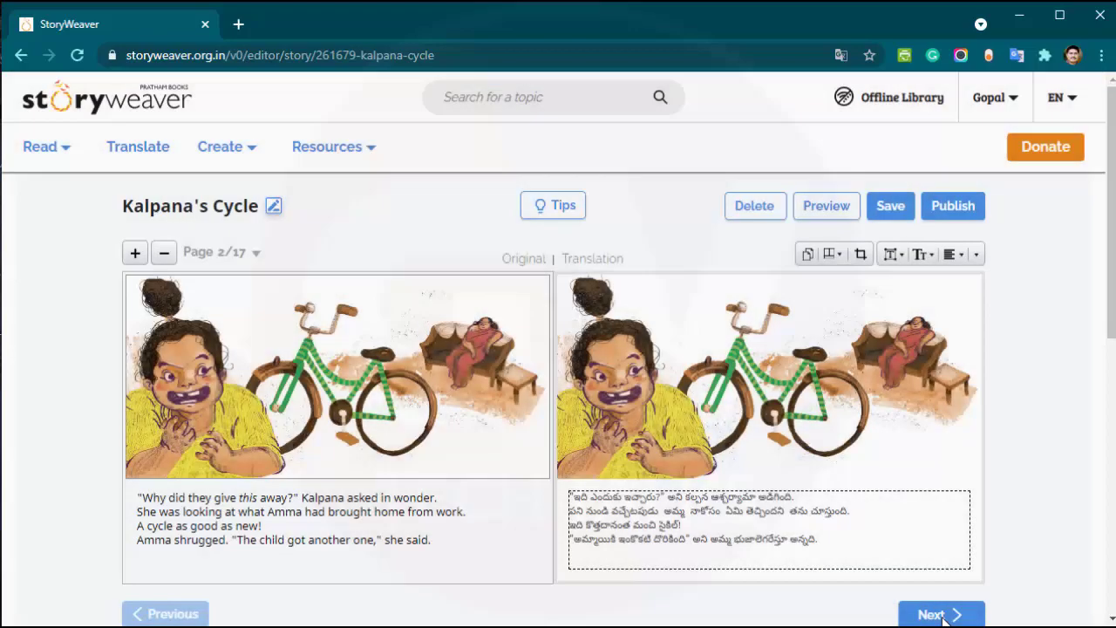
# Step: Preview the translated story from the cover through page 3, and close the preview
pyautogui.click(833, 215)
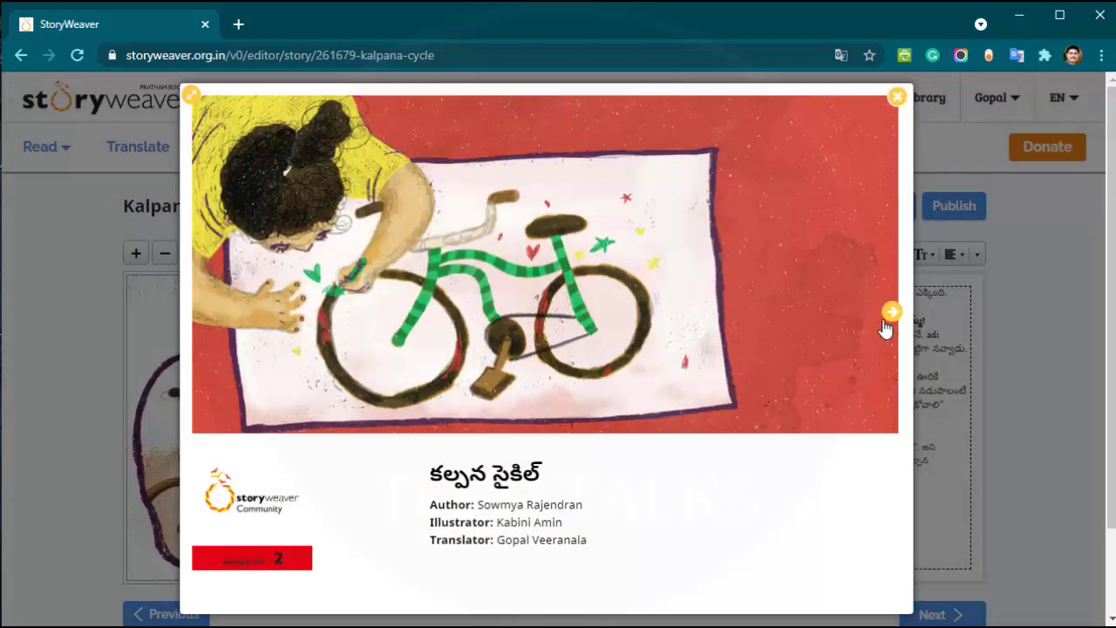
pyautogui.click(886, 312)
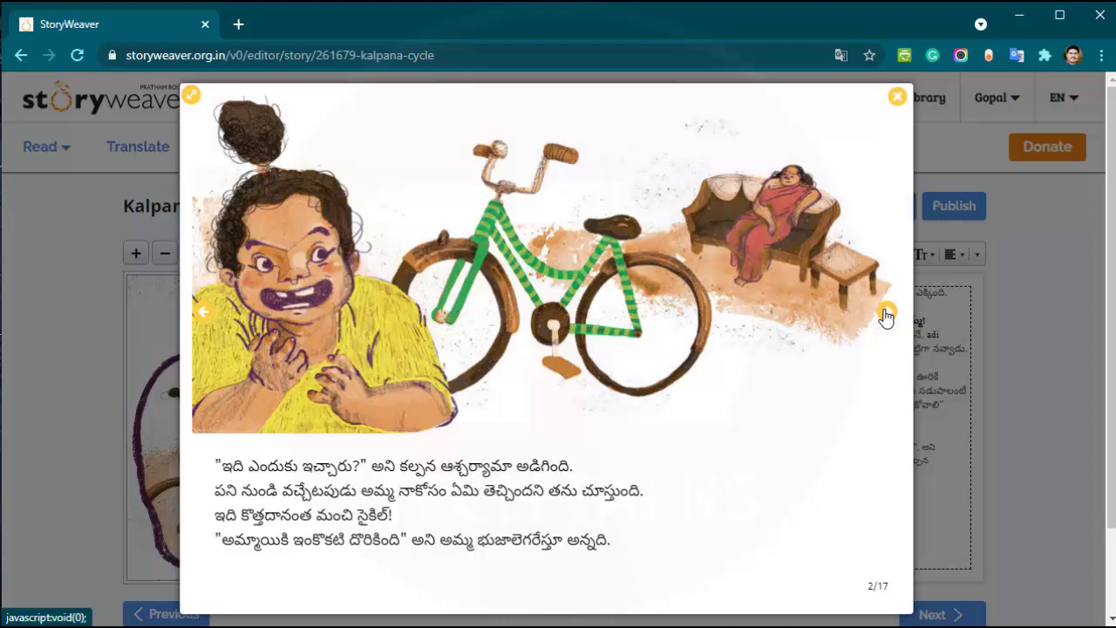
pyautogui.click(885, 314)
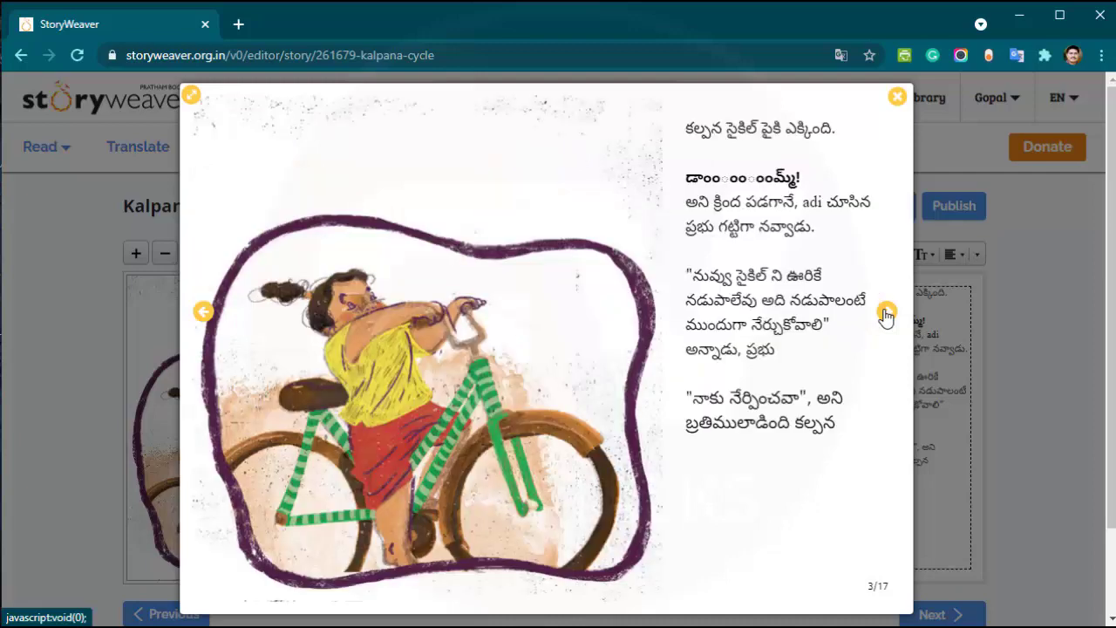
pyautogui.click(897, 97)
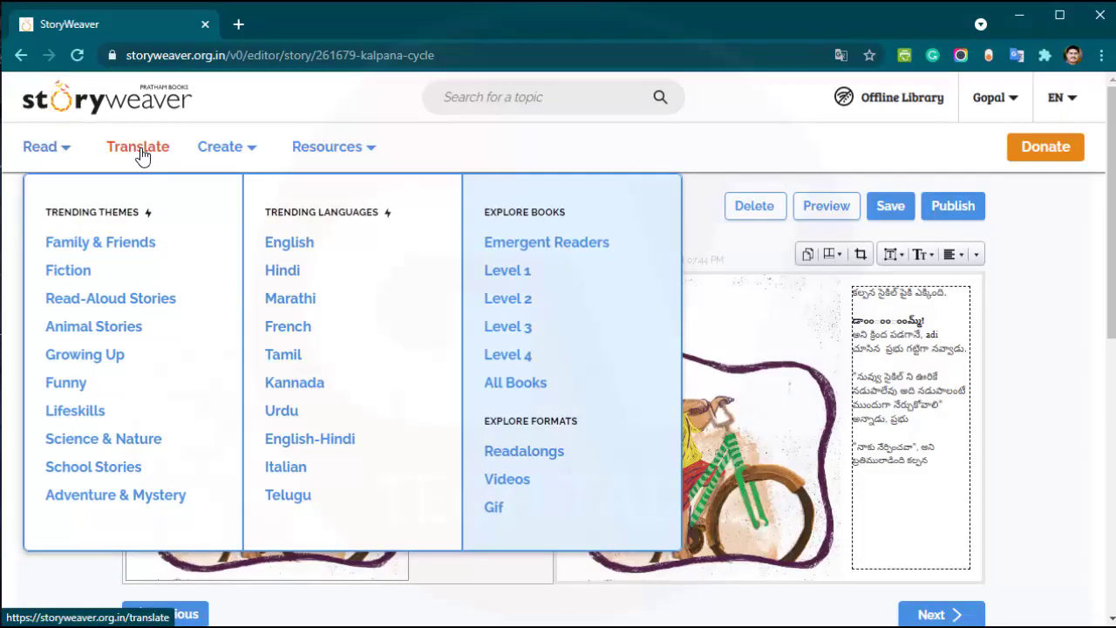
# Step: Start creating a new book and go through the story creator's welcome tour to its end
pyautogui.moveTo(252, 150)
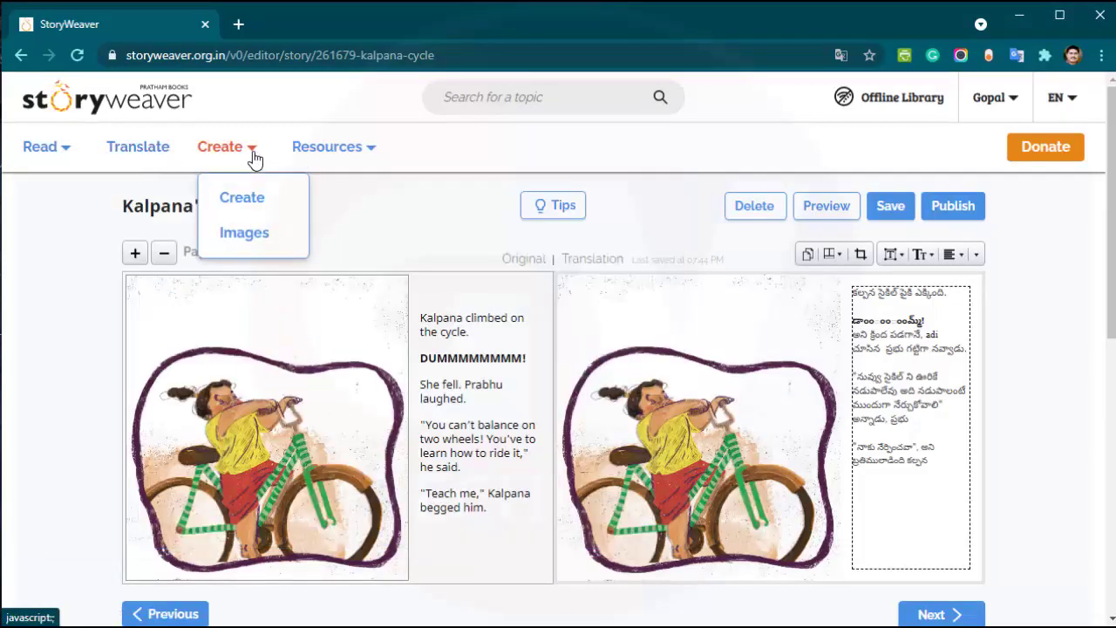
pyautogui.click(259, 206)
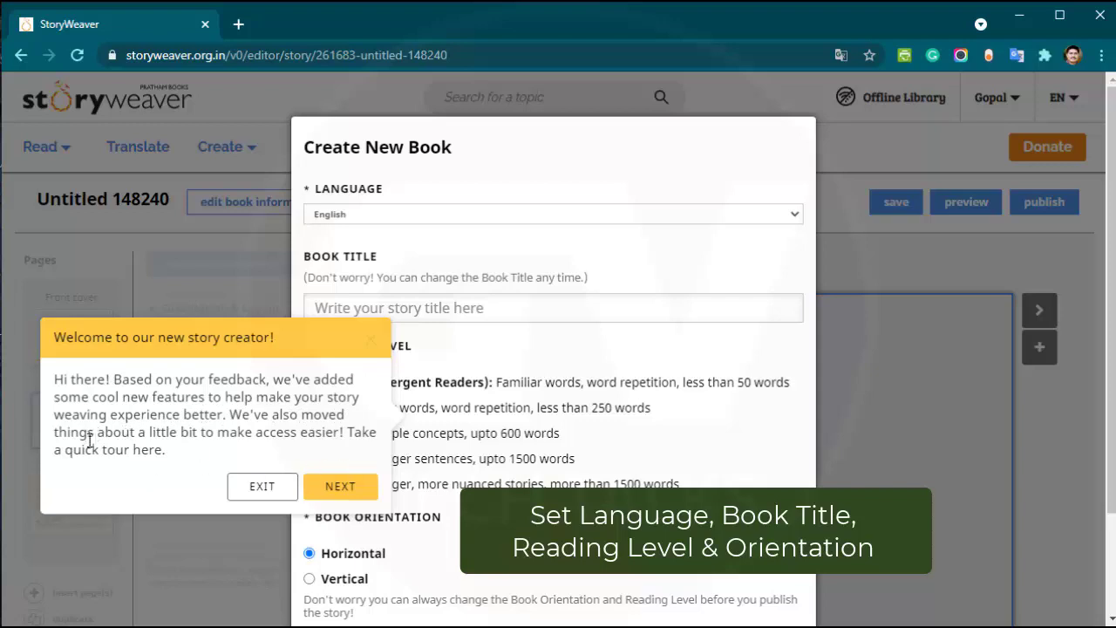
pyautogui.click(339, 487)
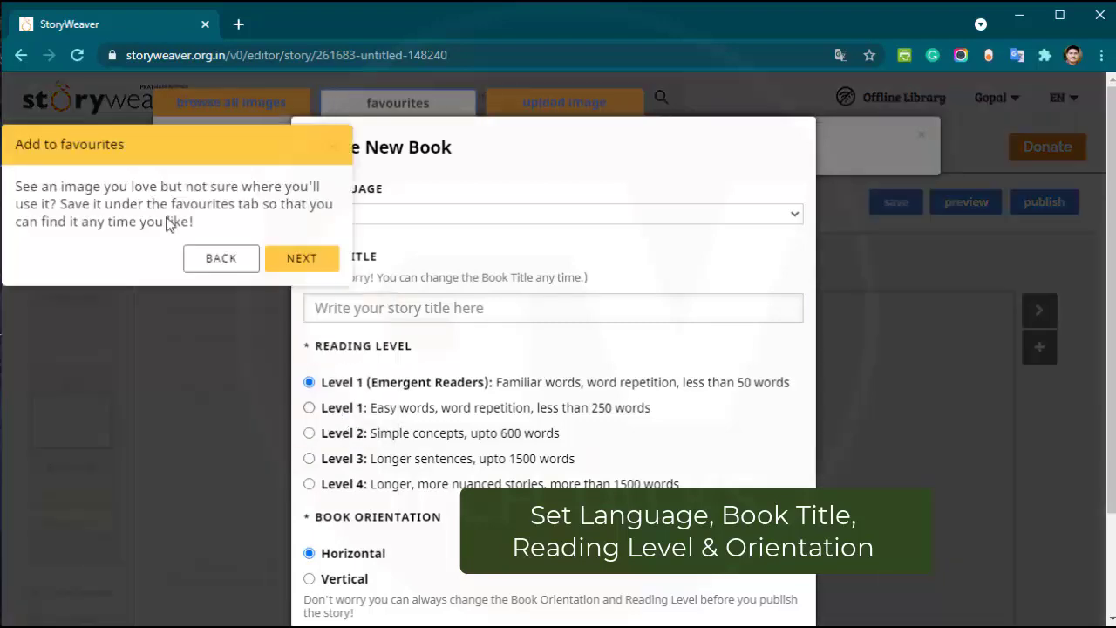
pyautogui.click(302, 259)
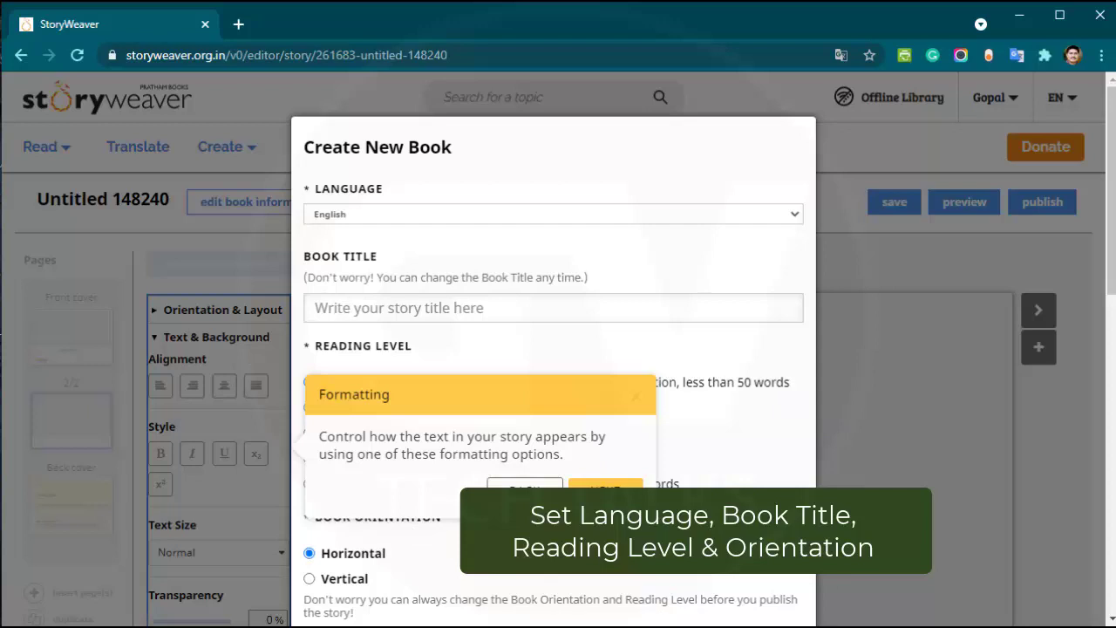
pyautogui.click(605, 485)
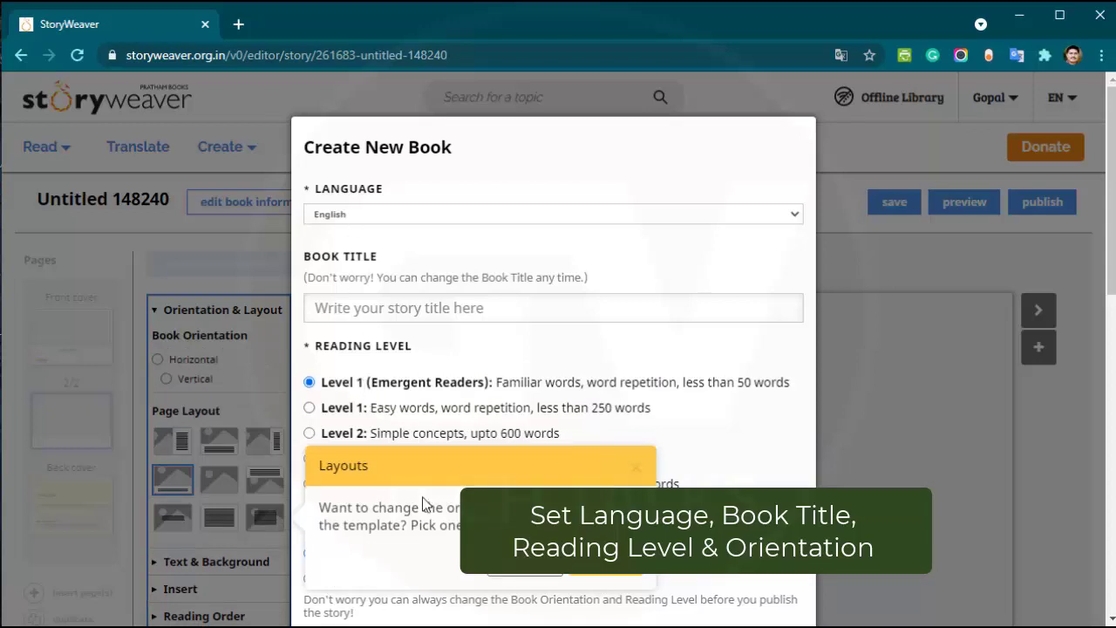
pyautogui.click(588, 574)
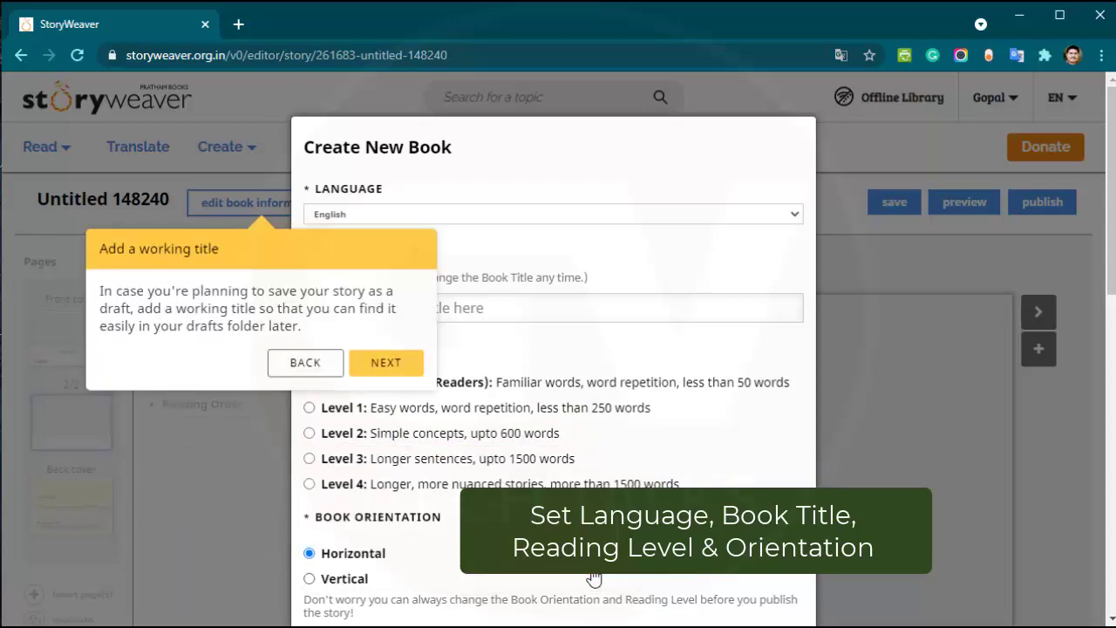
pyautogui.click(397, 363)
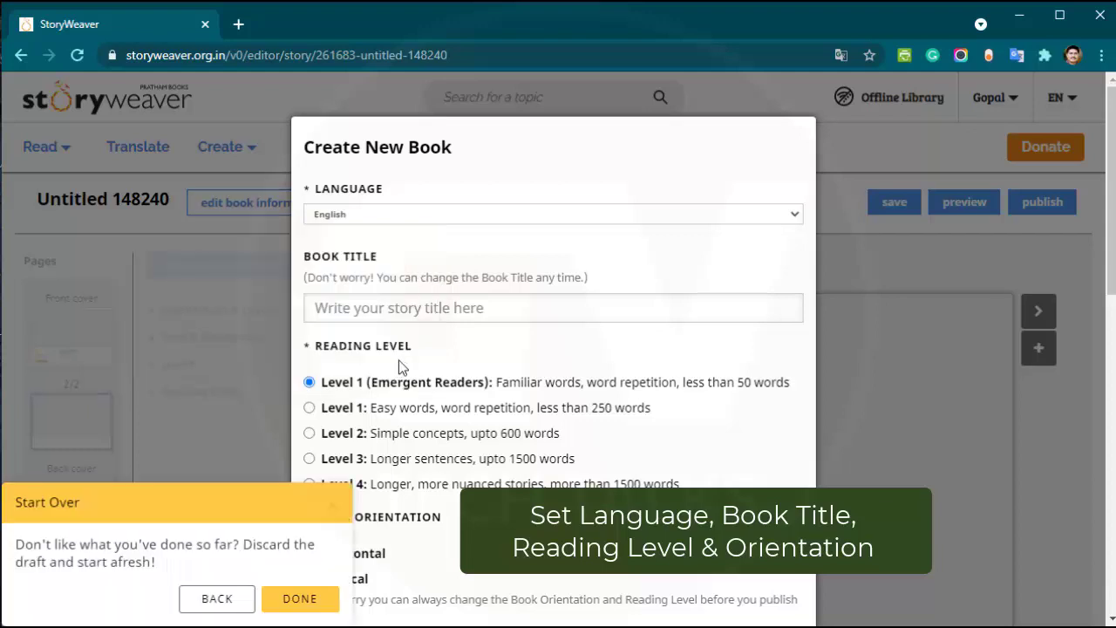
pyautogui.click(300, 598)
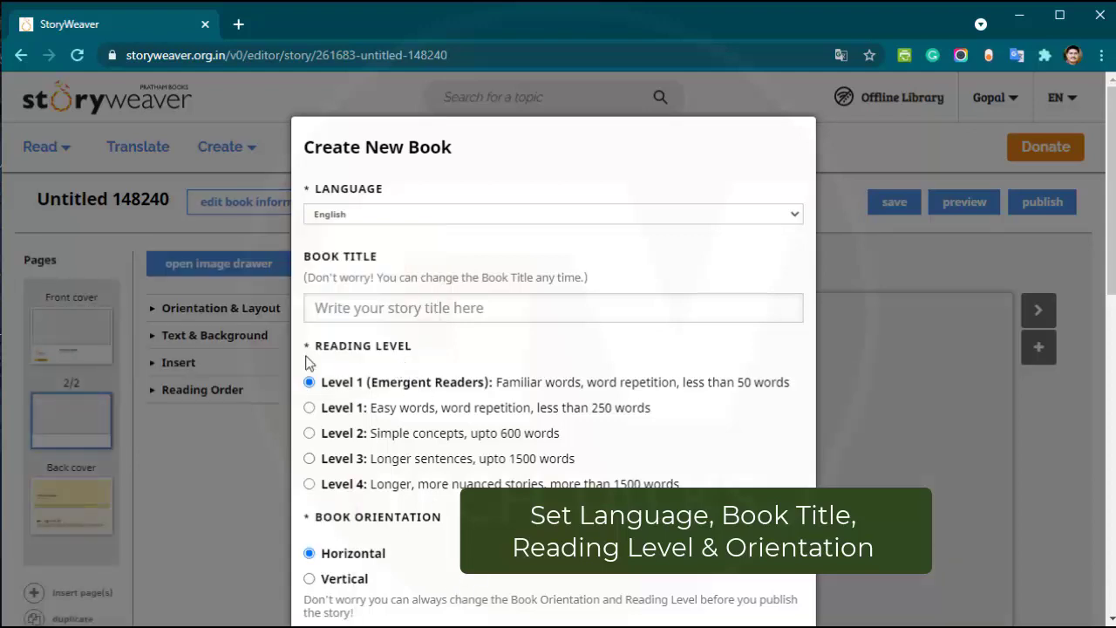
# Step: Set the new book's language to Telugu
pyautogui.click(358, 215)
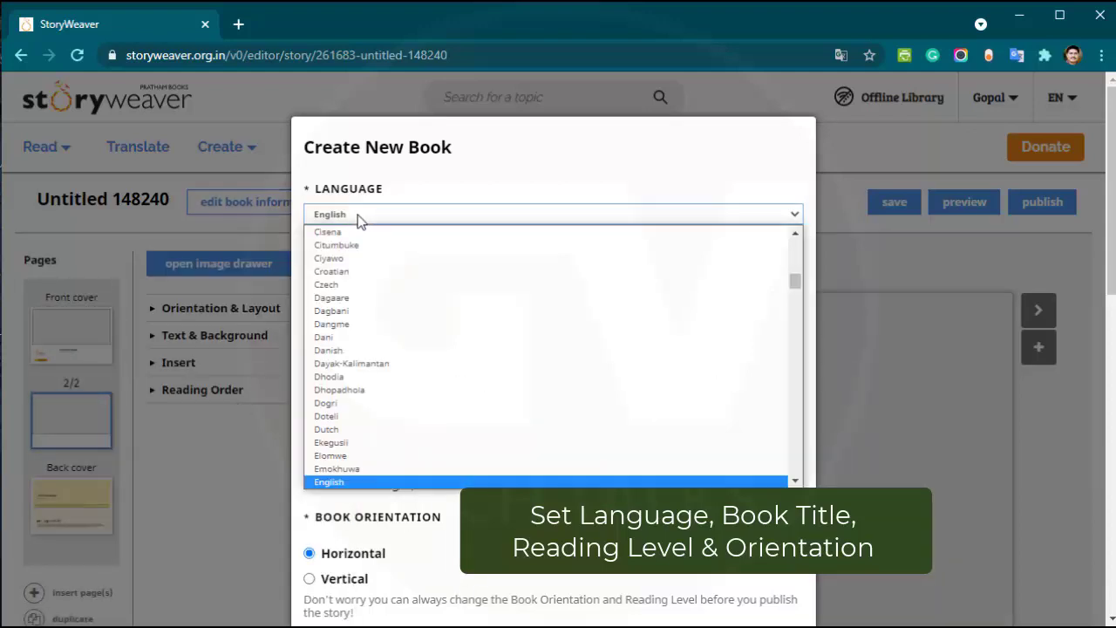
pyautogui.click(358, 215)
pyautogui.click(798, 214)
pyautogui.moveTo(795, 280); pyautogui.dragTo(801, 445)
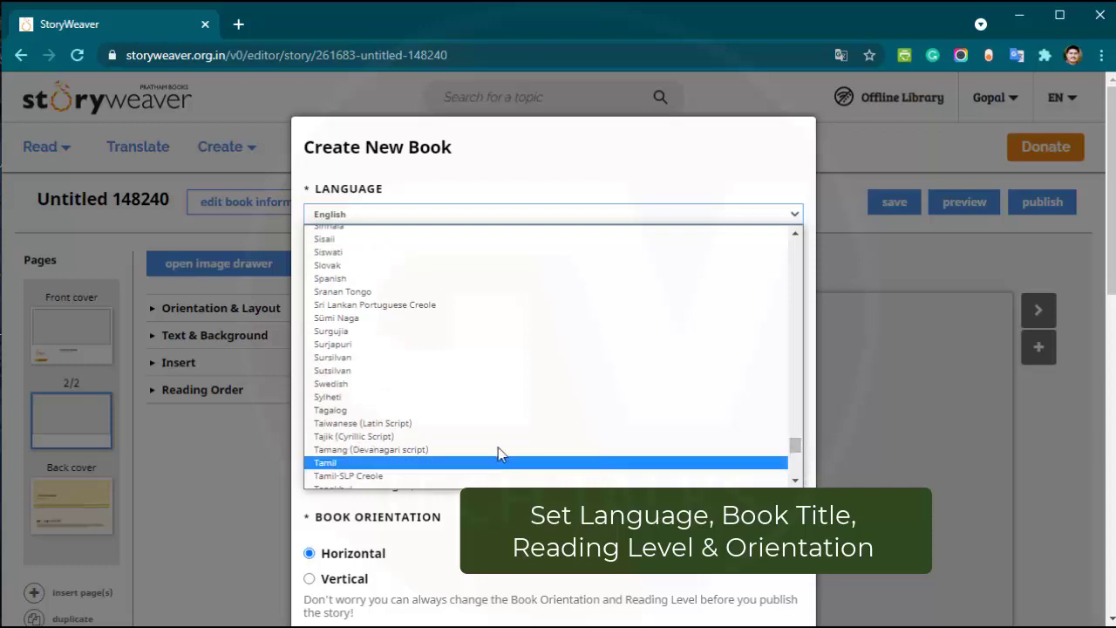
pyautogui.scroll(-5, 523, 440)
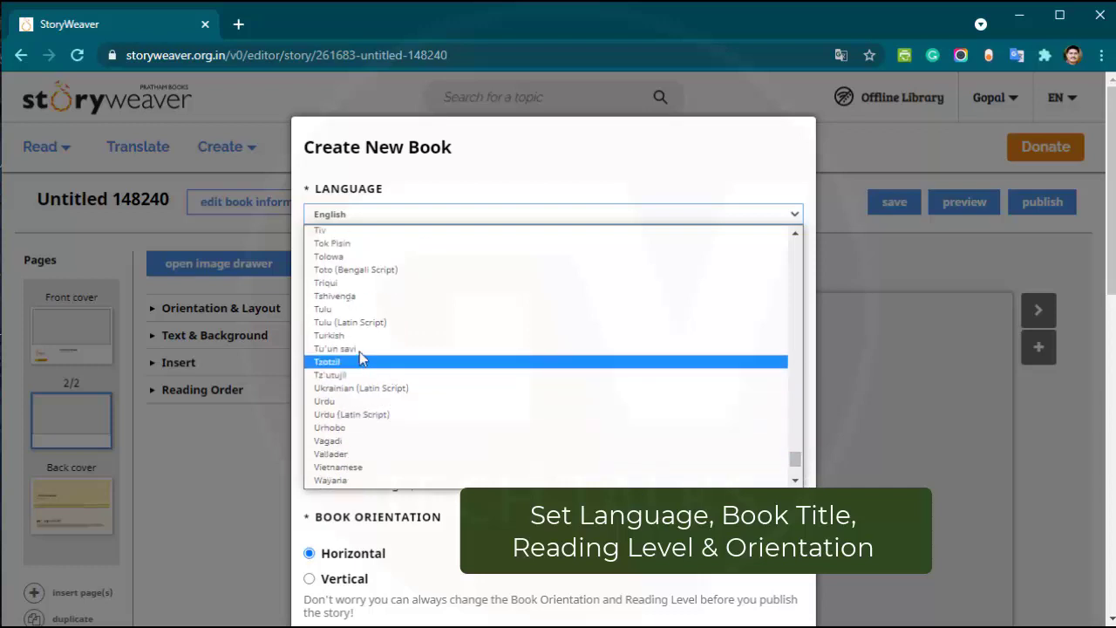
pyautogui.scroll(5, 675, 332)
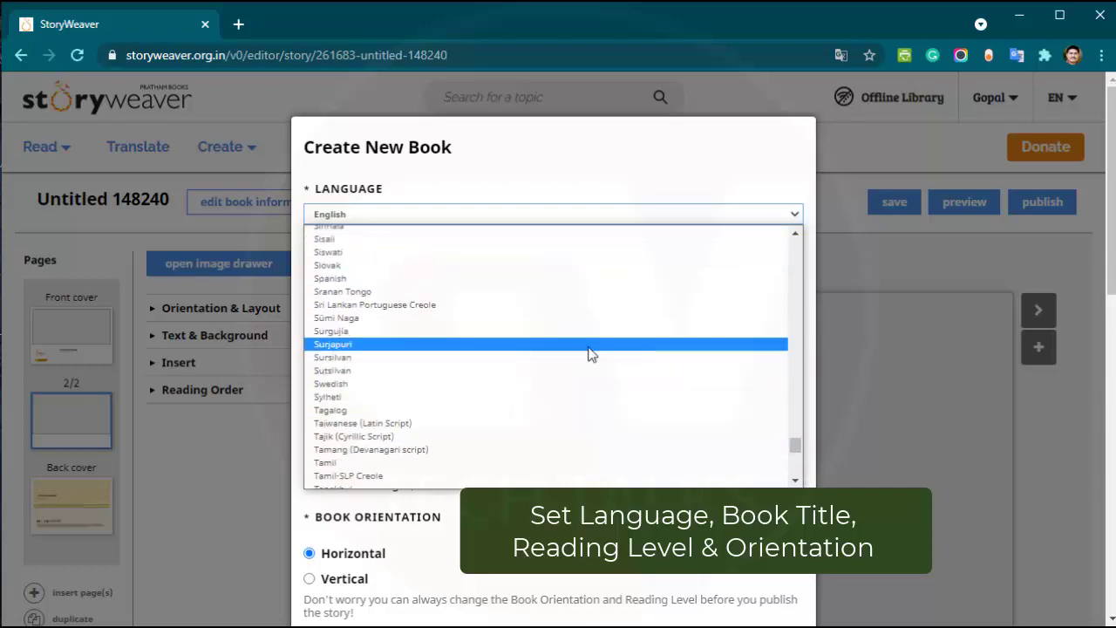
pyautogui.click(796, 481)
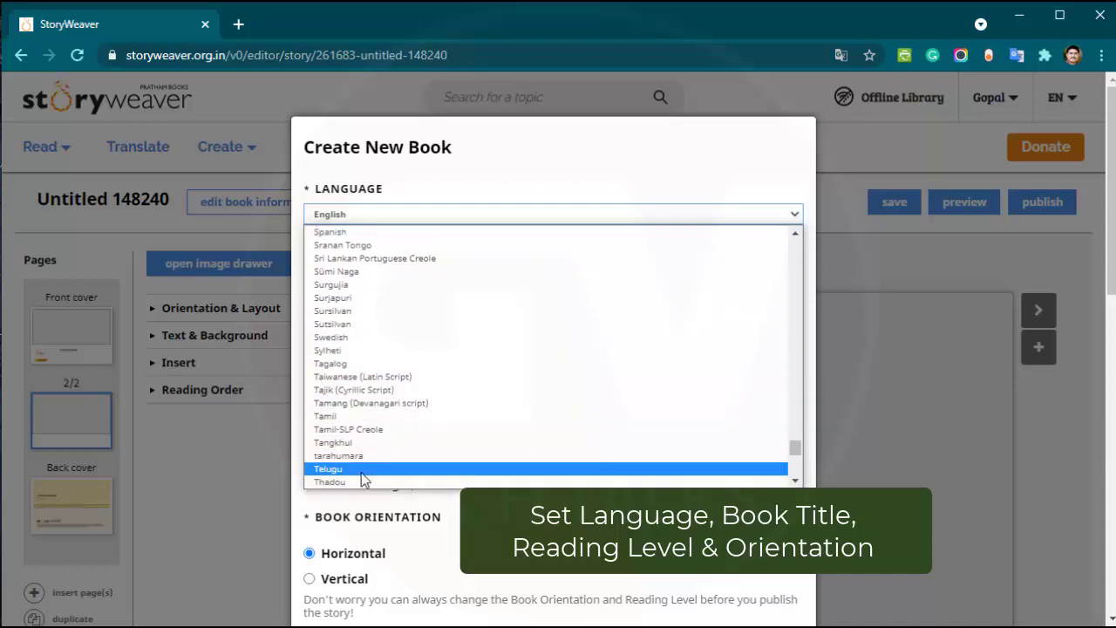
pyautogui.click(364, 480)
# Step: Enter అందరి క్షేమం కోసం as the book title
pyautogui.click(376, 303)
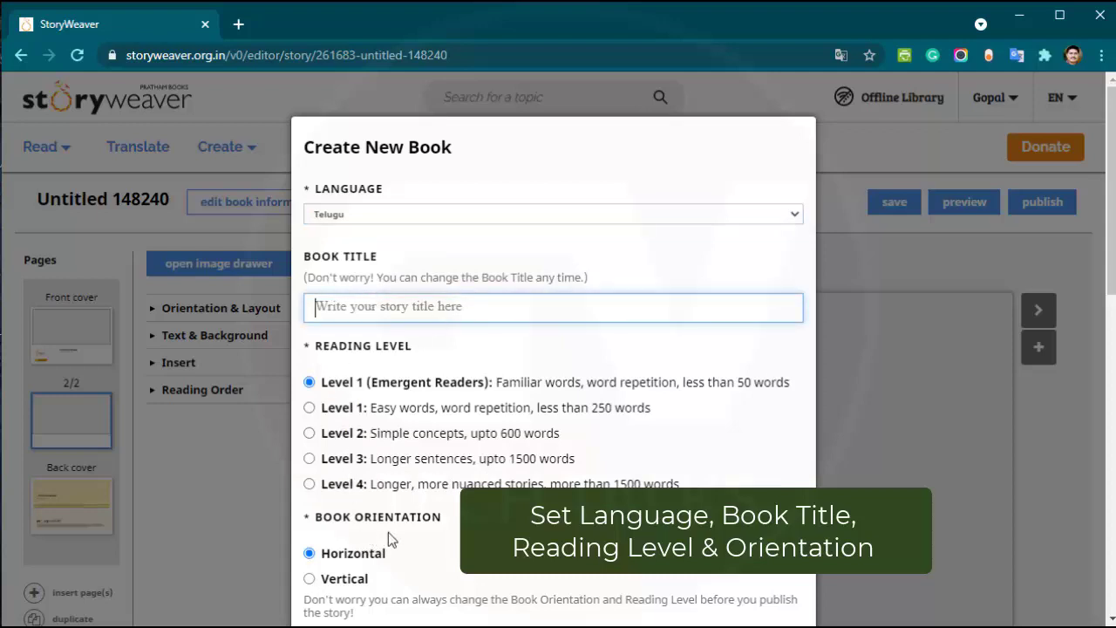
pyautogui.scroll(-3, 375, 549)
pyautogui.scroll(3, 375, 549)
pyautogui.write('andari ')
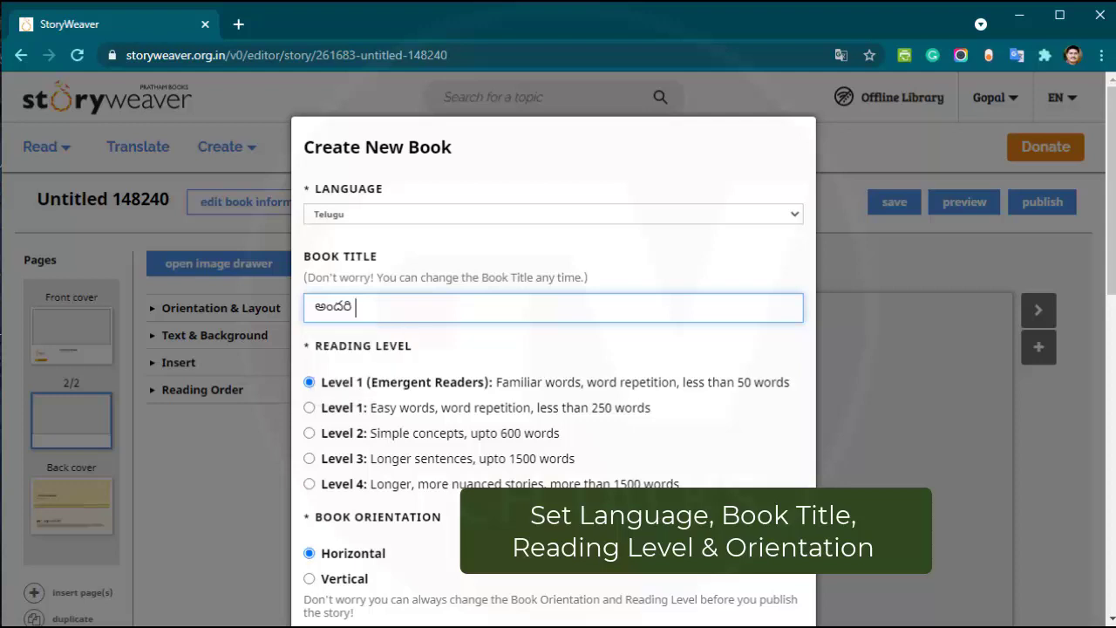
pyautogui.write('kshem')
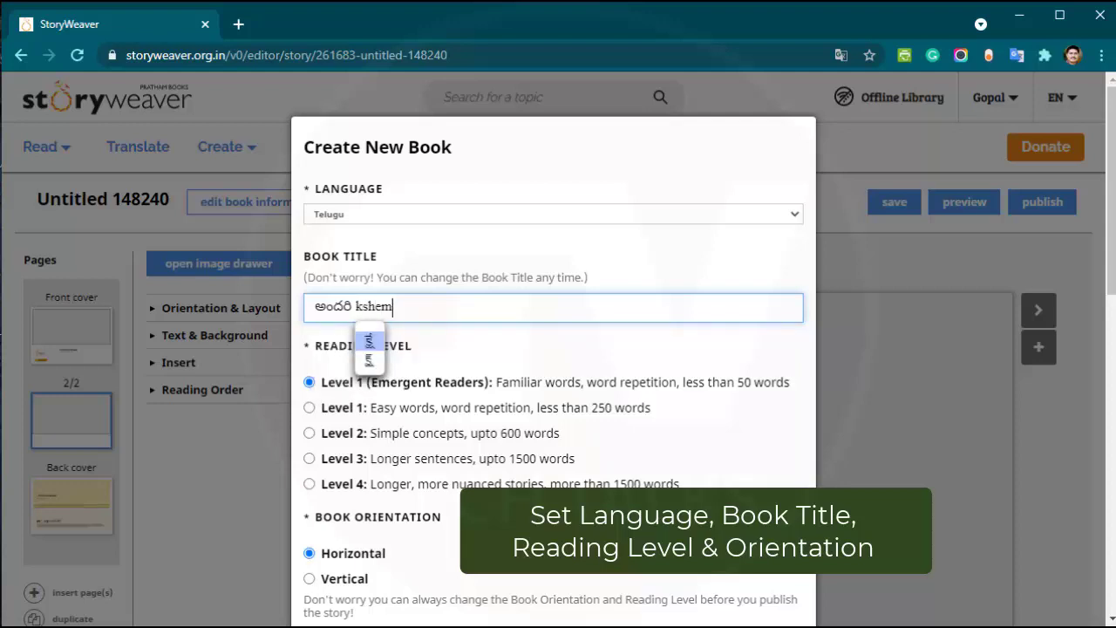
pyautogui.write('am kosam')
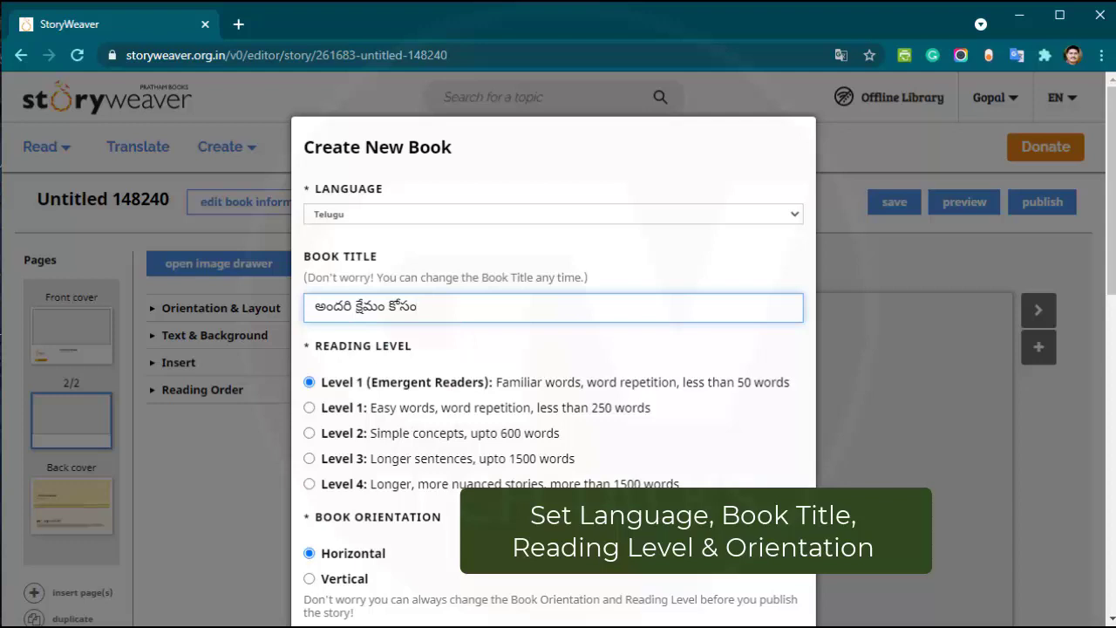
# Step: Set the book orientation to Vertical and the reading level to Level 1 (Emergent Readers)
pyautogui.scroll(-2, 511, 349)
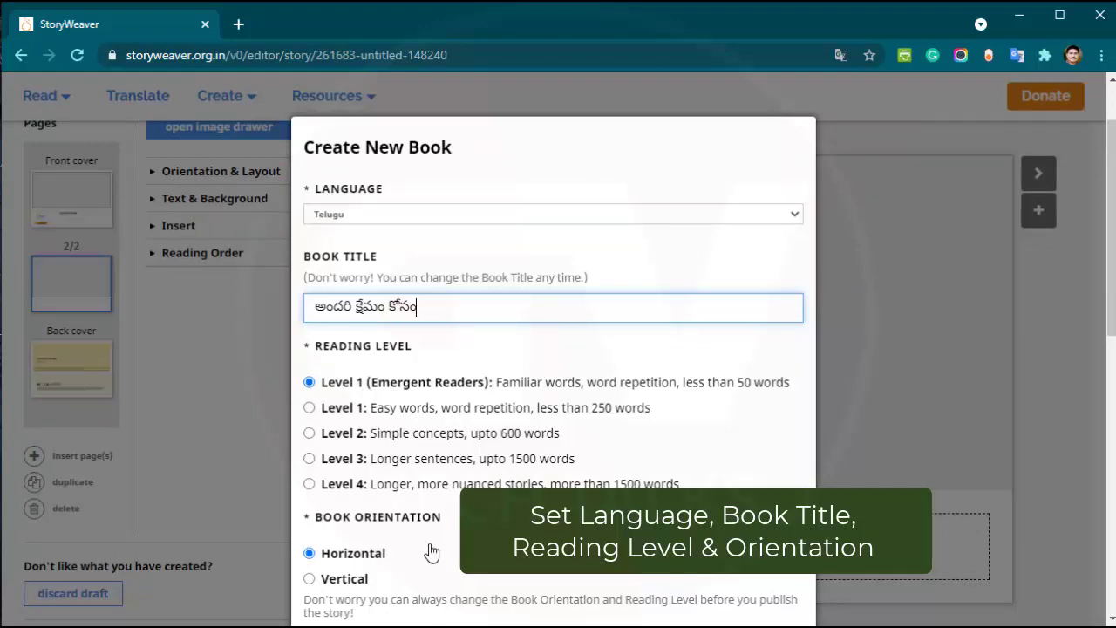
pyautogui.scroll(-3, 618, 436)
pyautogui.scroll(3, 340, 589)
pyautogui.click(310, 580)
pyautogui.click(310, 580)
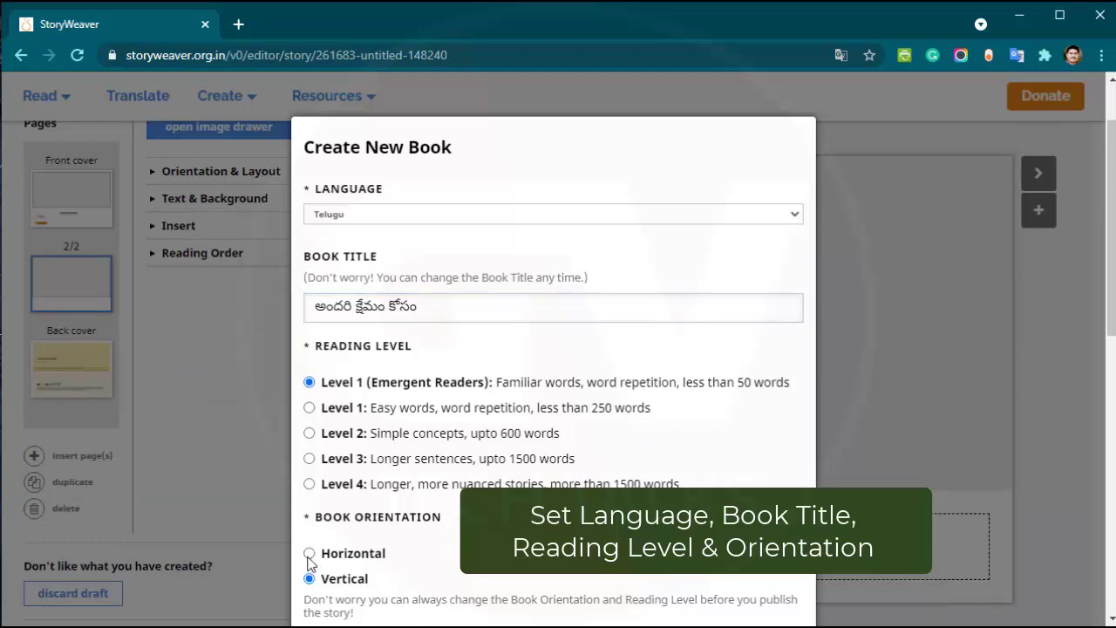
pyautogui.click(309, 554)
pyautogui.click(311, 581)
pyautogui.scroll(-2, 857, 443)
pyautogui.scroll(3, 721, 448)
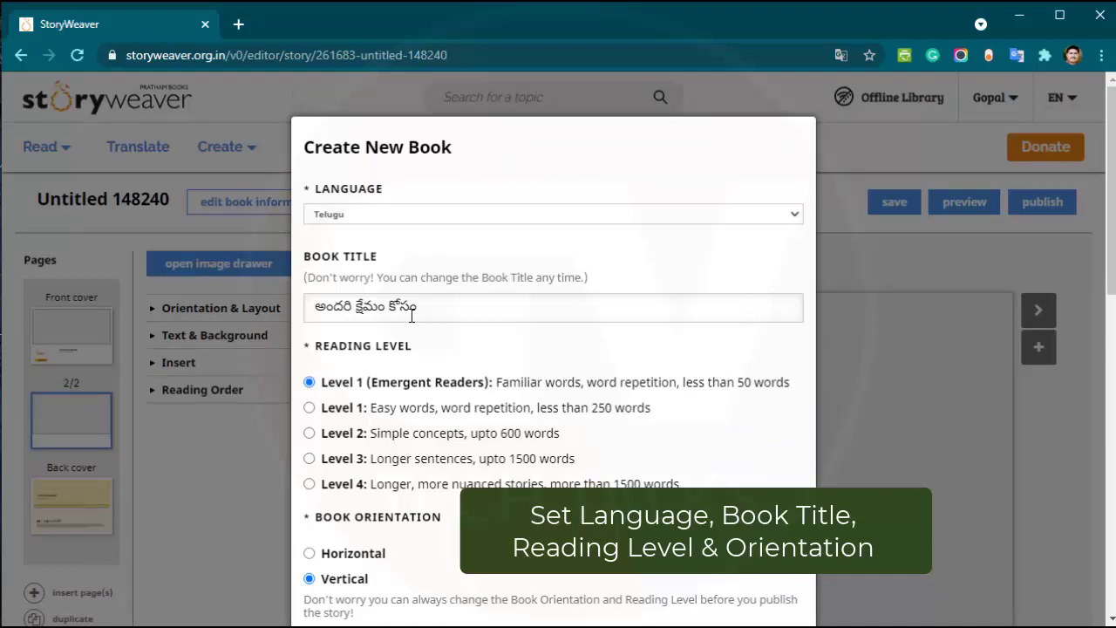
pyautogui.click(324, 383)
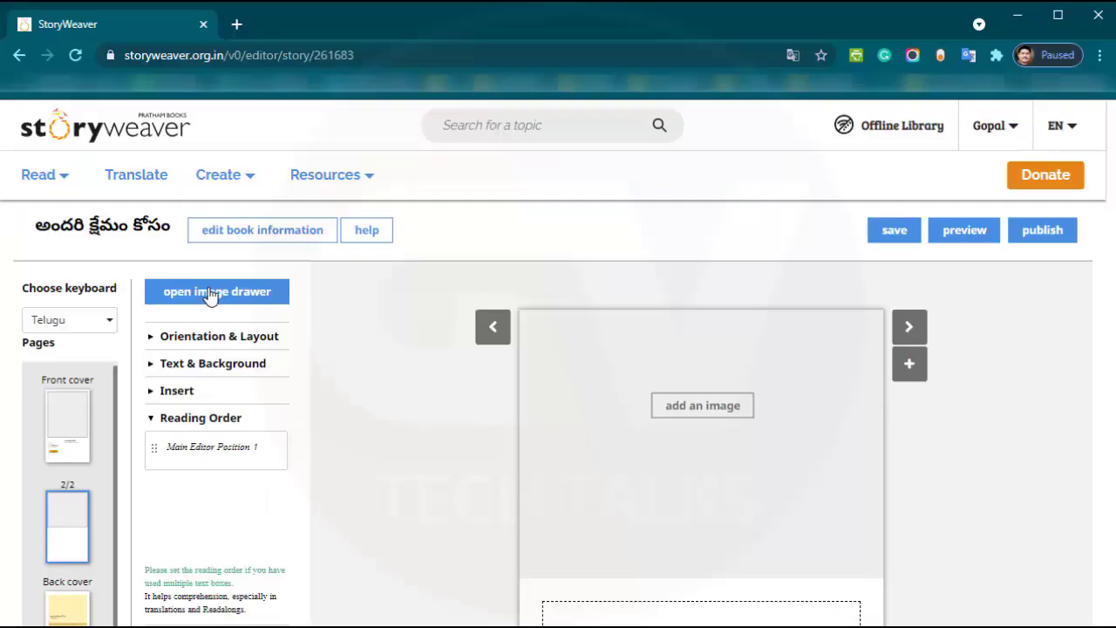
# Step: Open the image drawer for page 2 and search all images for village
pyautogui.click(210, 296)
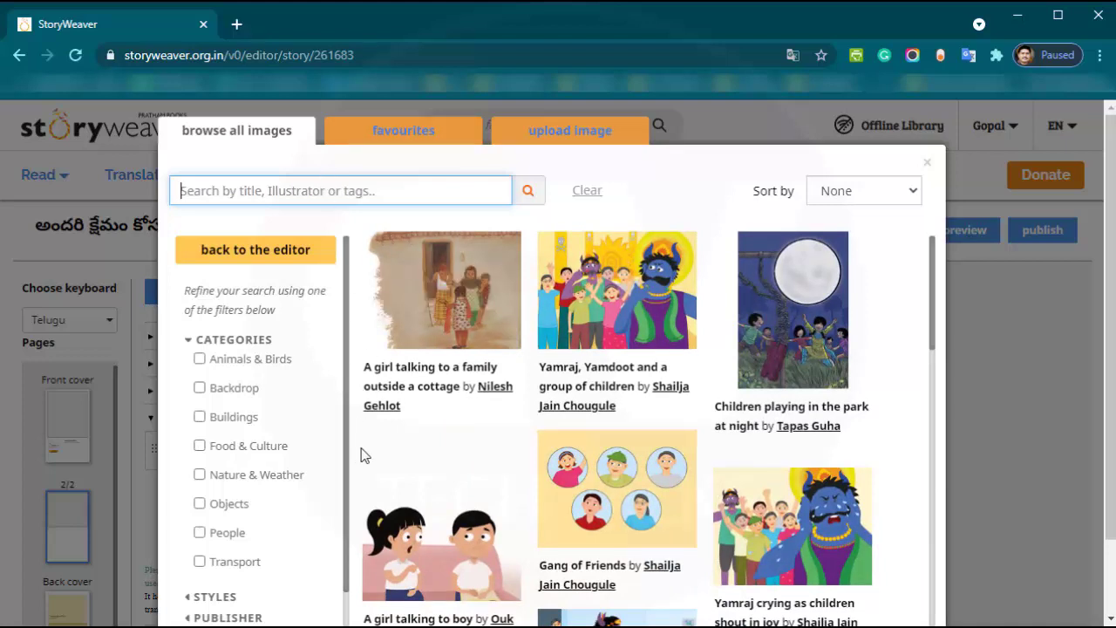
pyautogui.write('v')
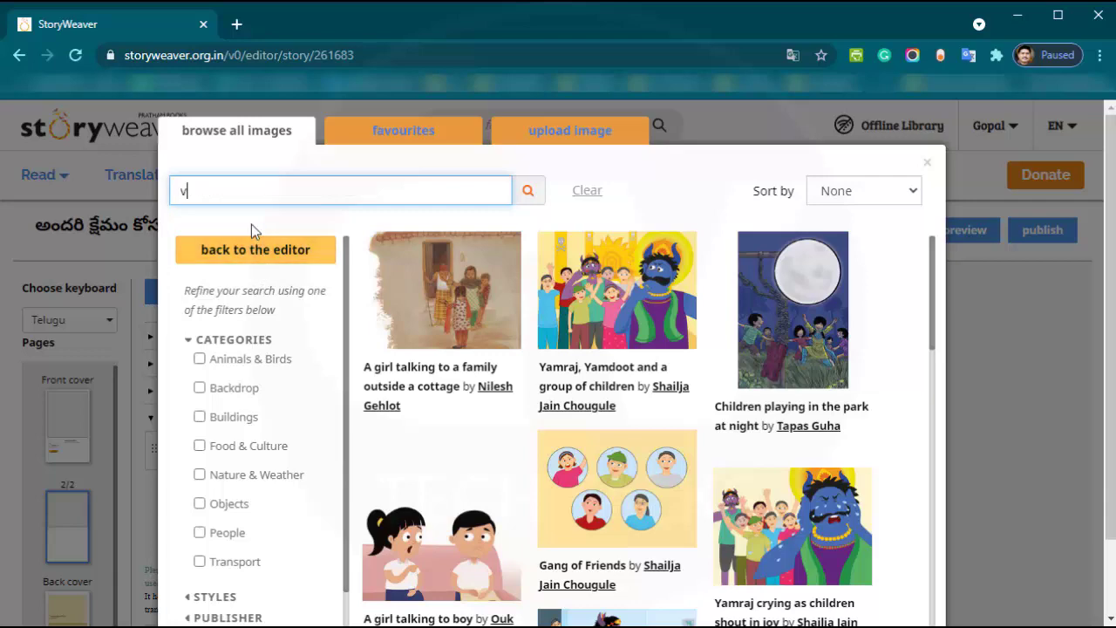
pyautogui.write('illage')
pyautogui.press('Return')
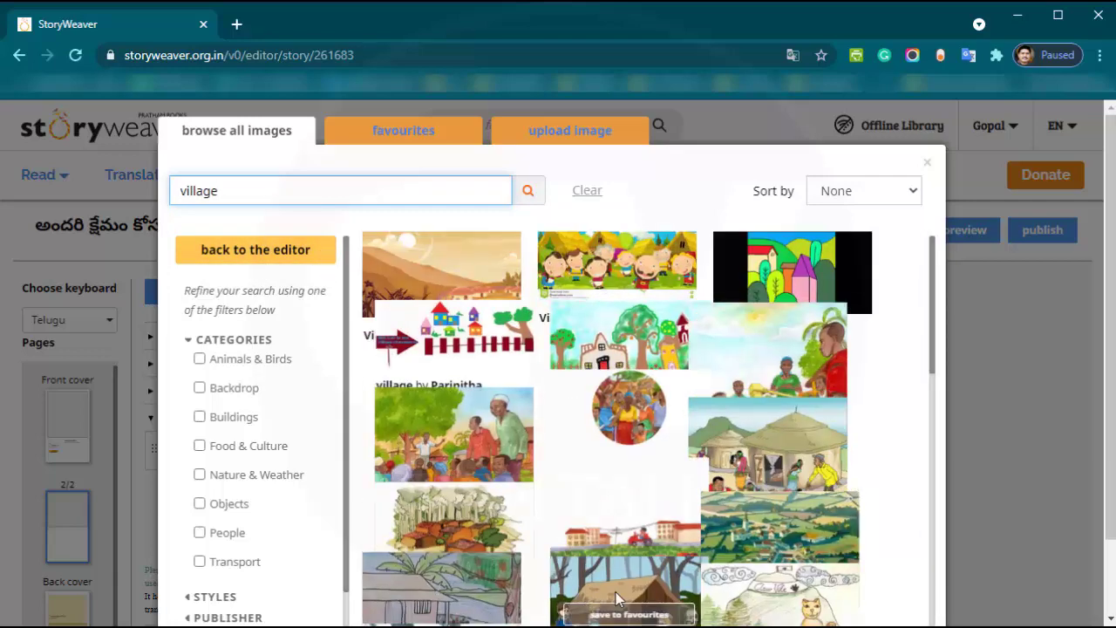
# Step: Browse the village images and save the Village illustration showing an aerial view of houses and fields to favourites
pyautogui.scroll(-4, 812, 546)
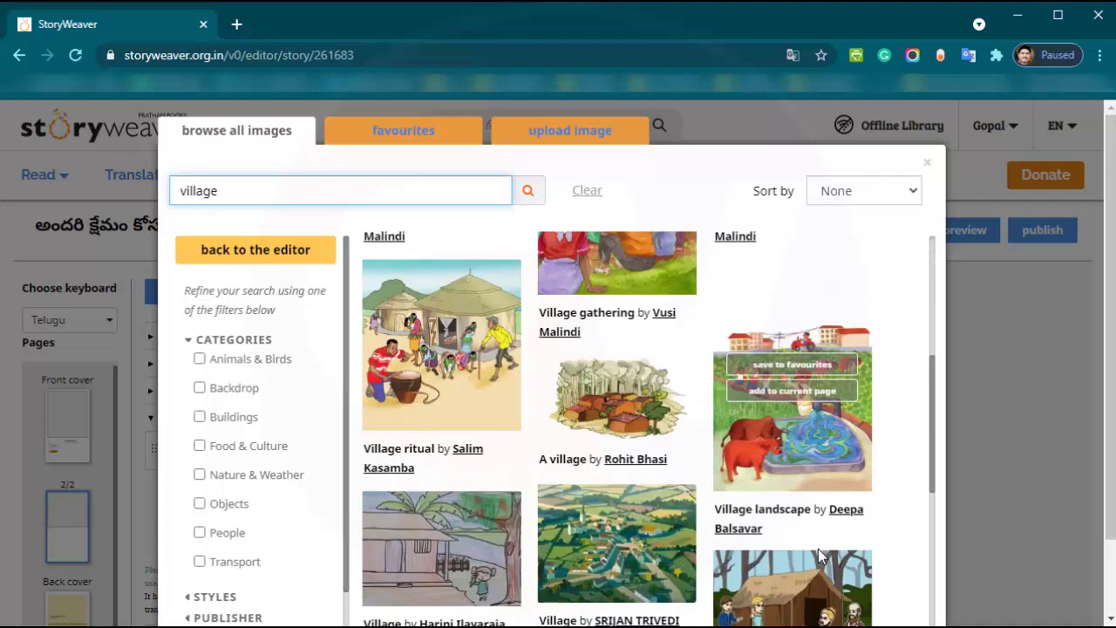
pyautogui.scroll(-2, 818, 555)
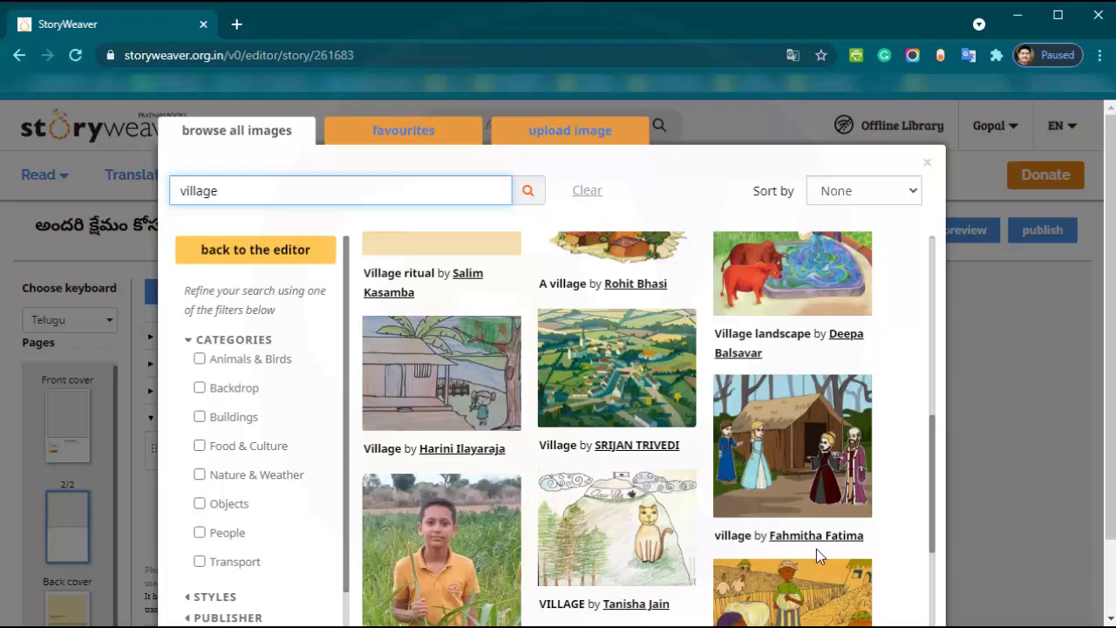
pyautogui.scroll(-2, 816, 548)
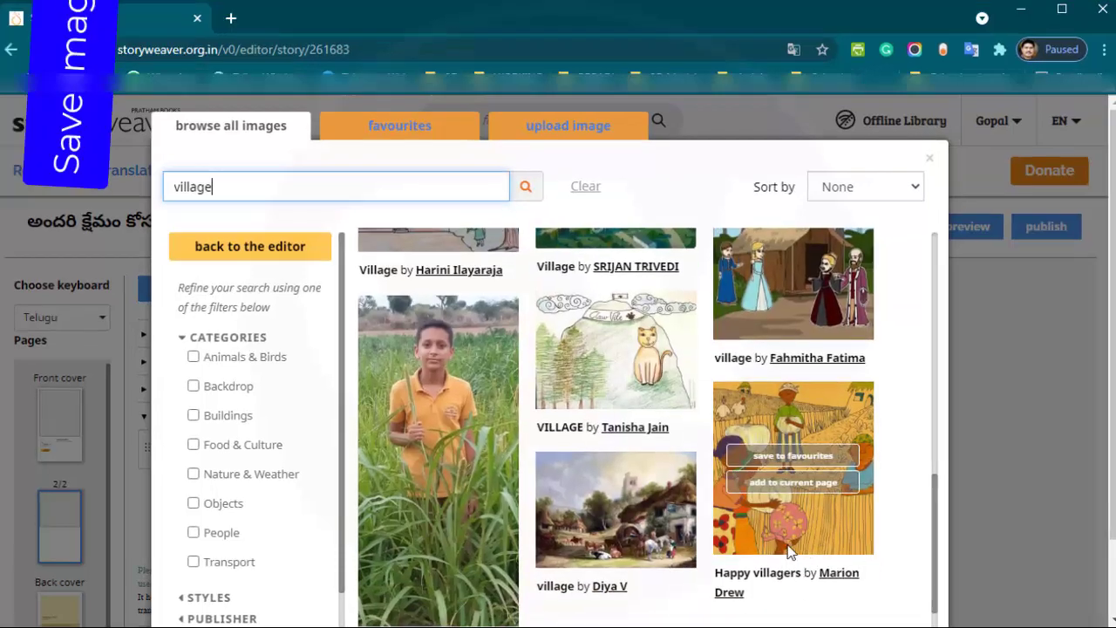
pyautogui.scroll(3, 785, 558)
pyautogui.moveTo(622, 447)
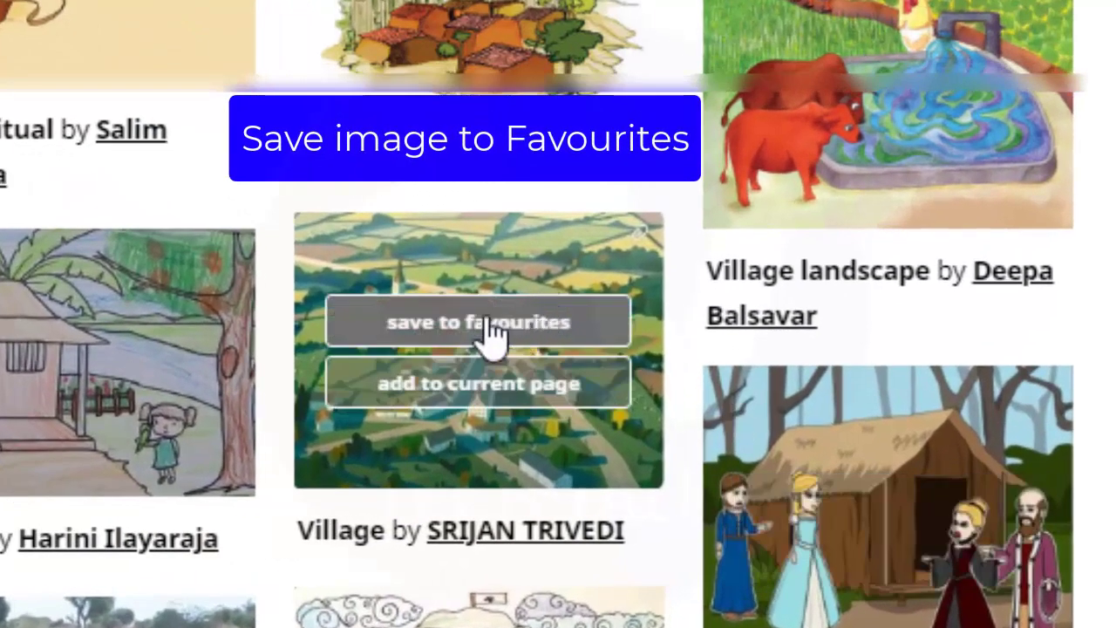
pyautogui.scroll(-4, 586, 596)
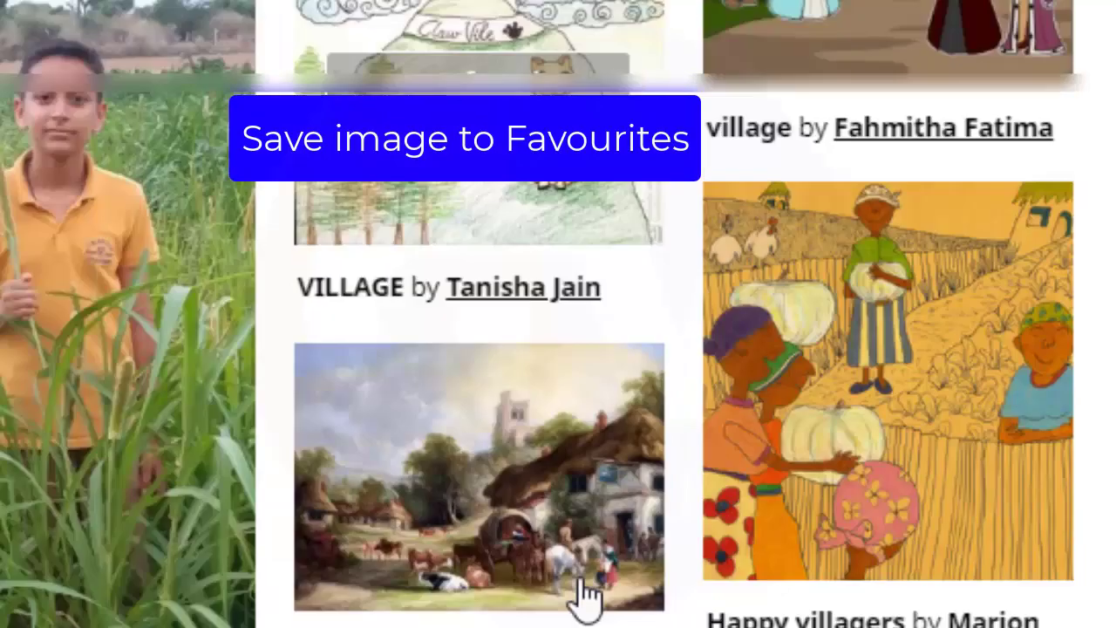
pyautogui.scroll(5, 1017, 588)
pyautogui.moveTo(608, 414)
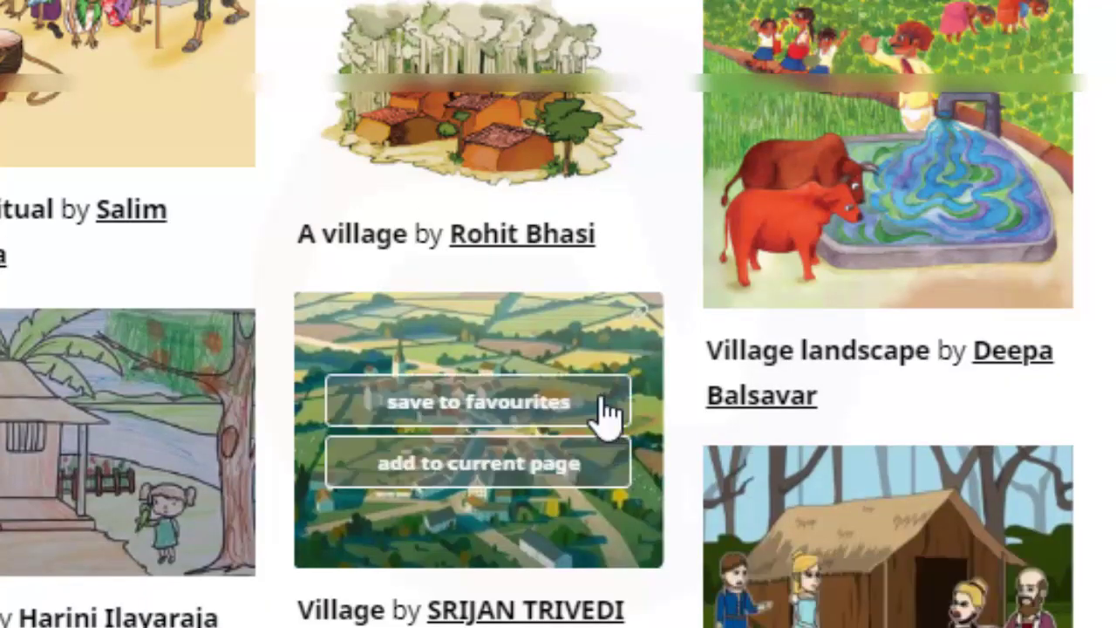
pyautogui.click(403, 403)
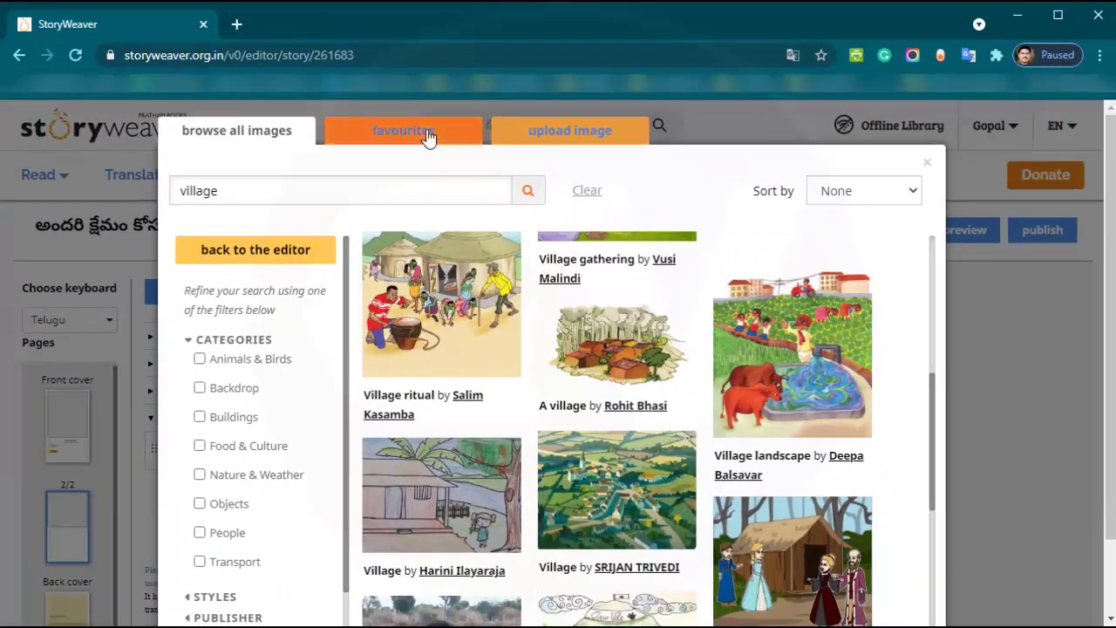
# Step: Add the aerial Village illustration from the favourites to page 2 and accept its placement
pyautogui.click(403, 131)
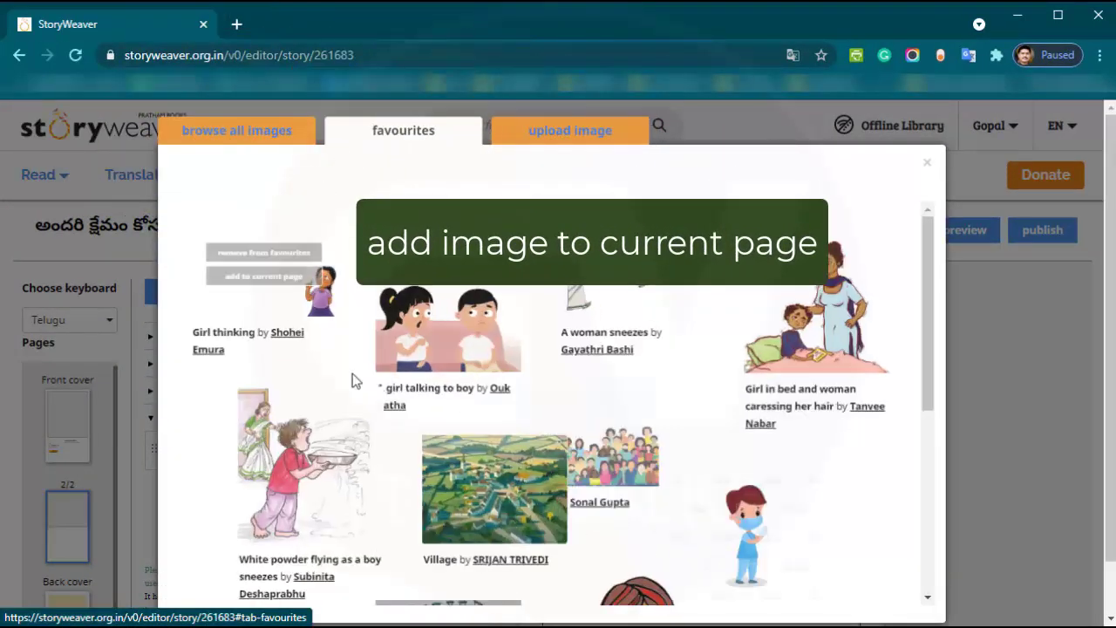
pyautogui.moveTo(472, 486)
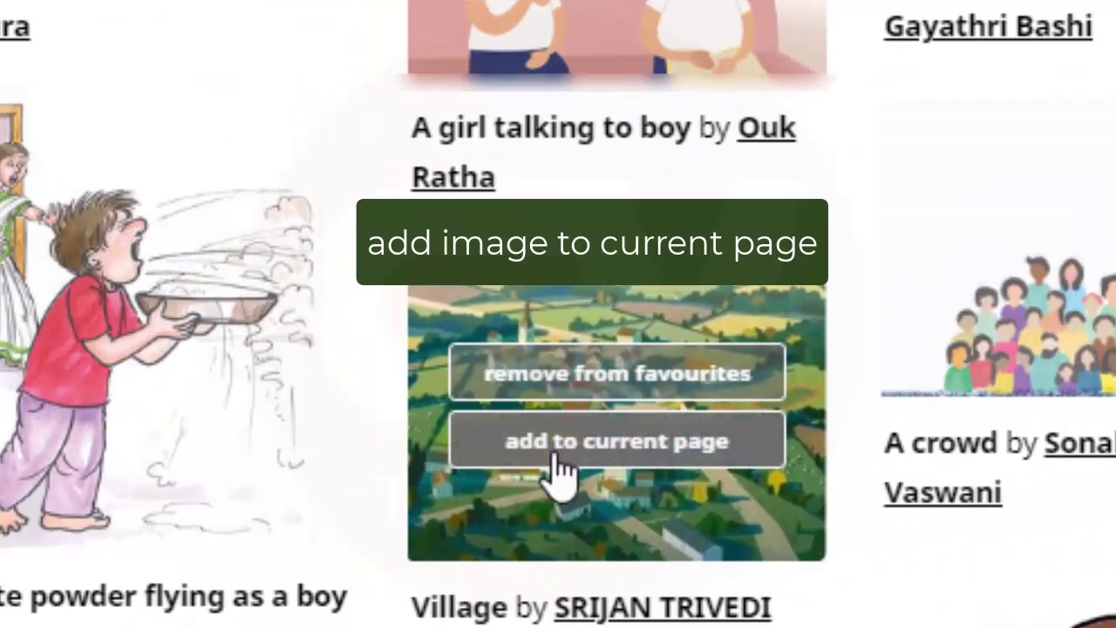
pyautogui.click(697, 457)
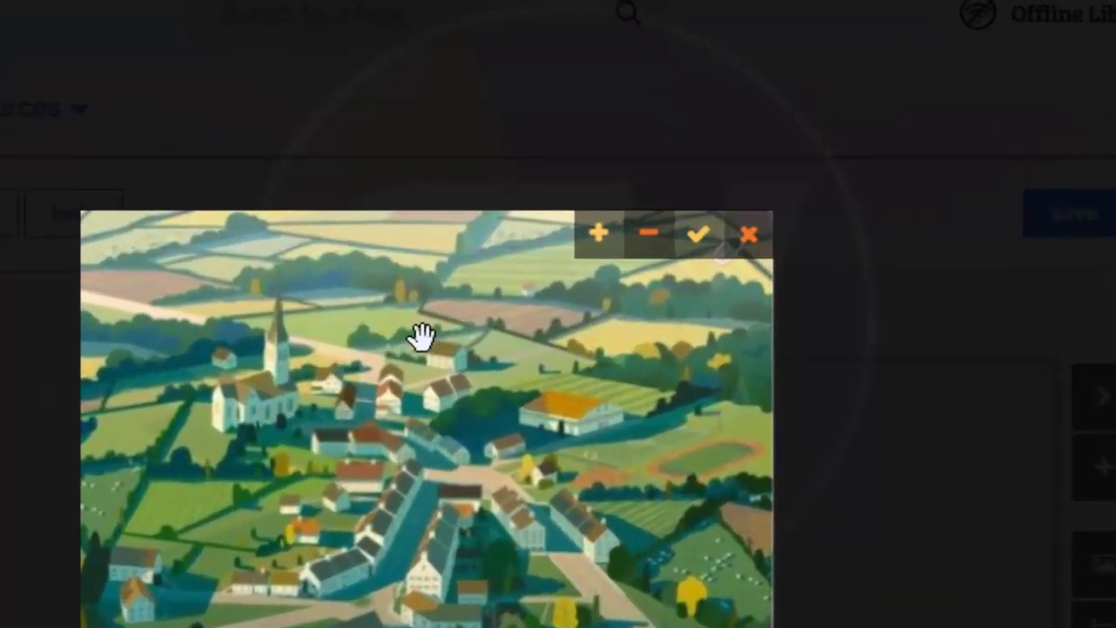
pyautogui.click(699, 235)
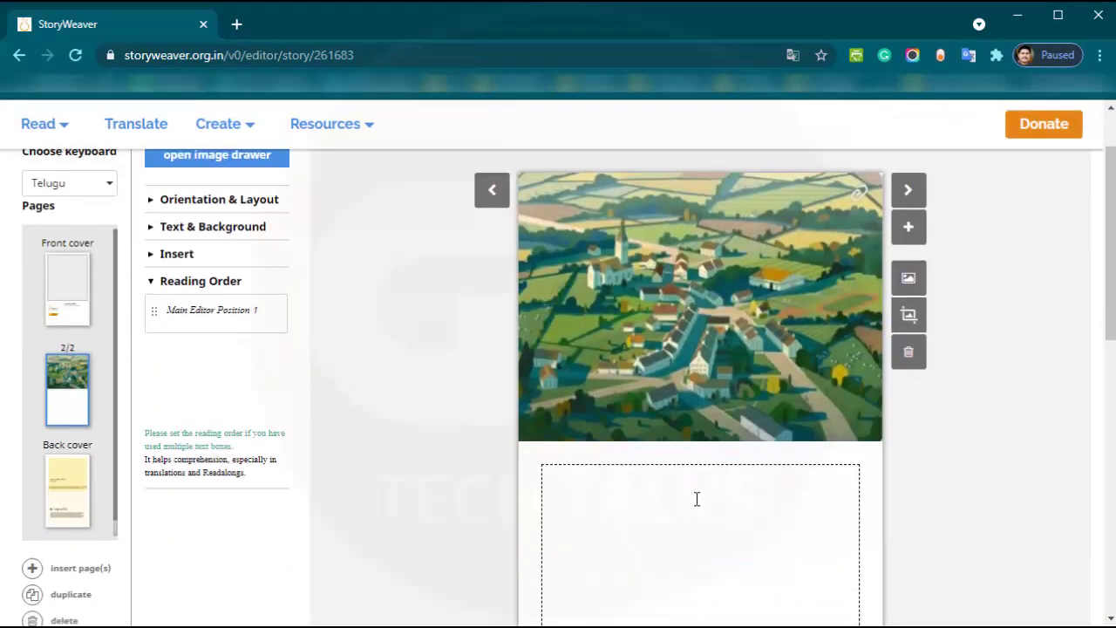
# Step: Enter అందమైన ఊరది, అందులో in the text box below the village image on page 2
pyautogui.scroll(-2, 697, 499)
pyautogui.scroll(2, 673, 474)
pyautogui.click(665, 505)
pyautogui.write('andamaina')
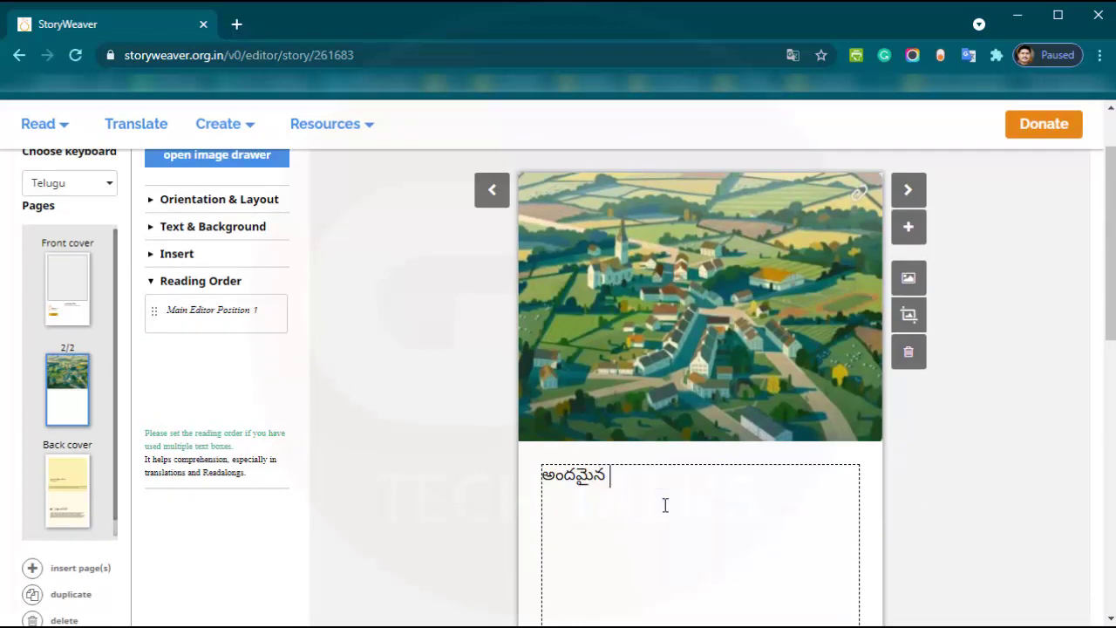
pyautogui.write(' oo')
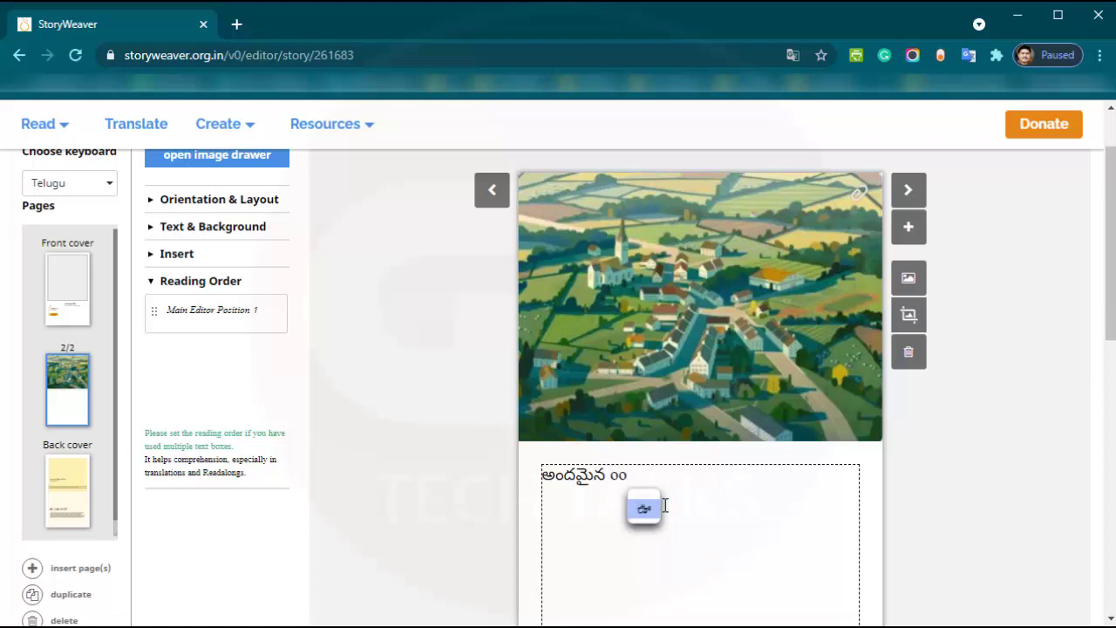
pyautogui.write('radi')
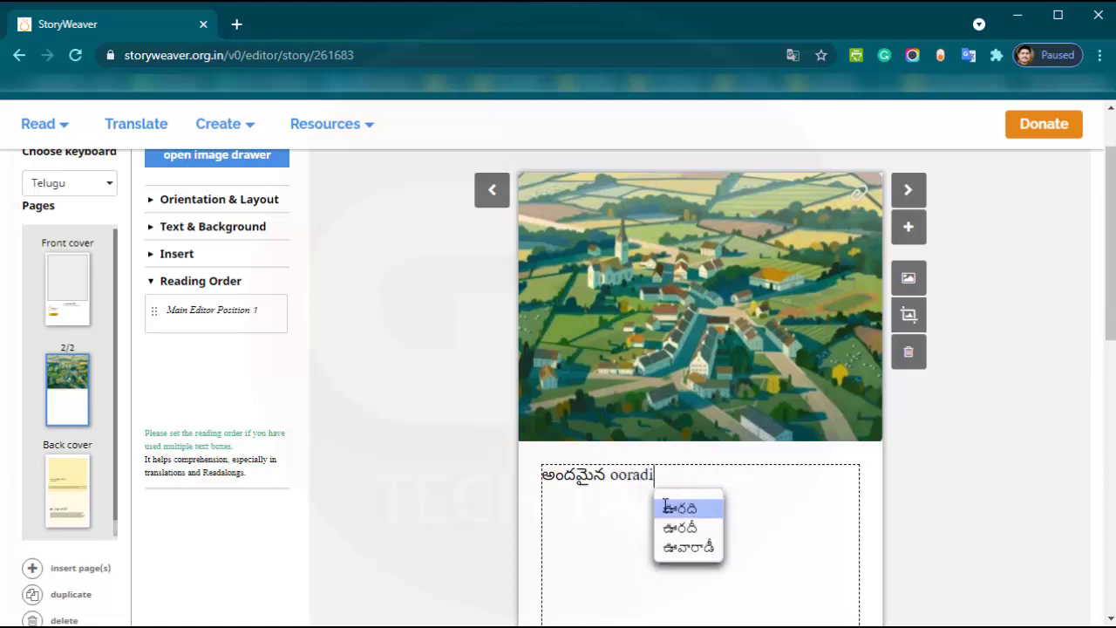
pyautogui.write(', andulo')
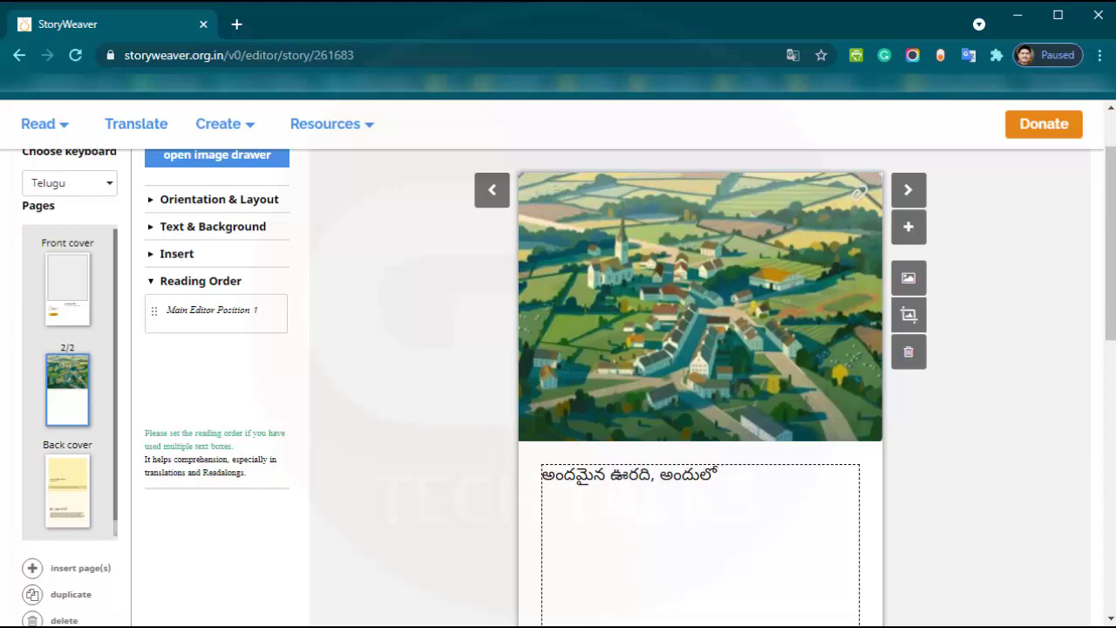
# Step: Add a new page after page 2 and open the image drawer for its empty image area
pyautogui.scroll(1, 953, 533)
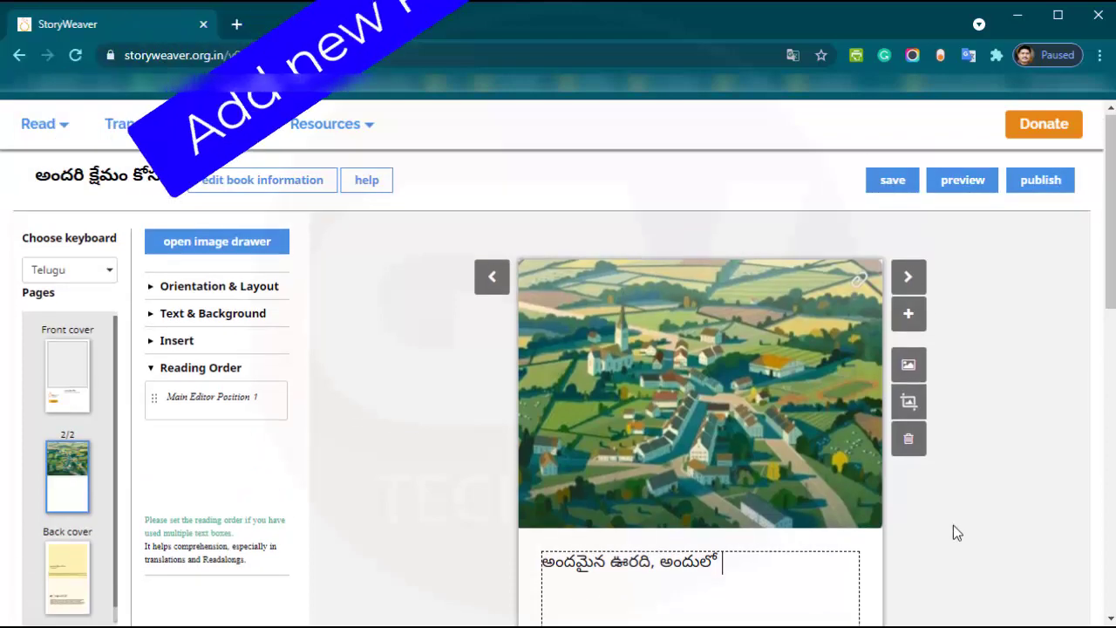
pyautogui.scroll(-1, 953, 533)
pyautogui.scroll(2, 838, 355)
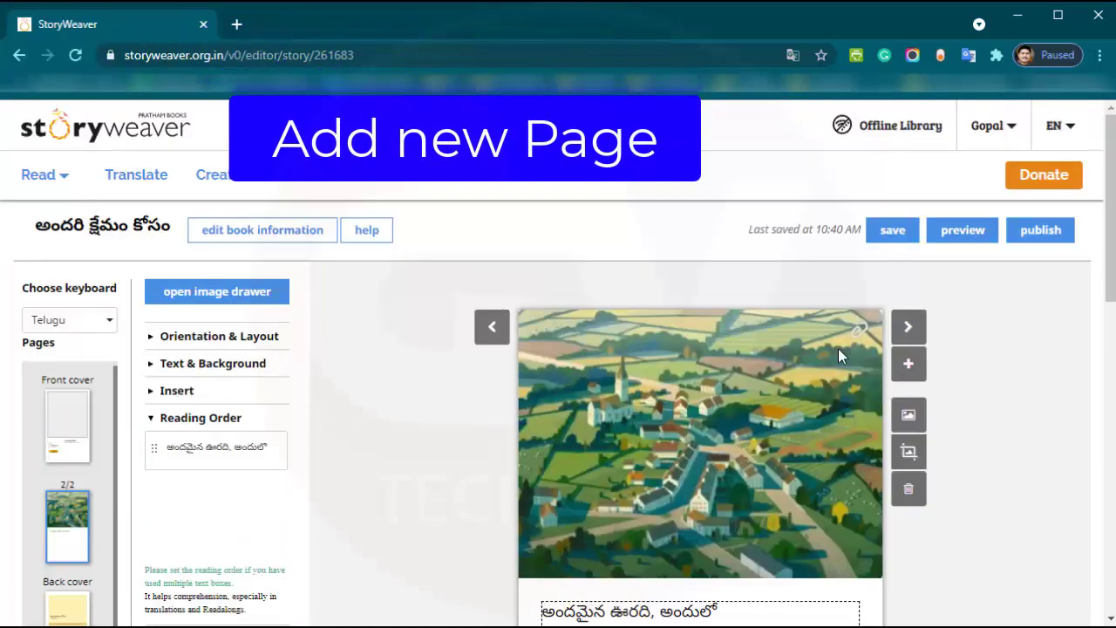
pyautogui.click(908, 364)
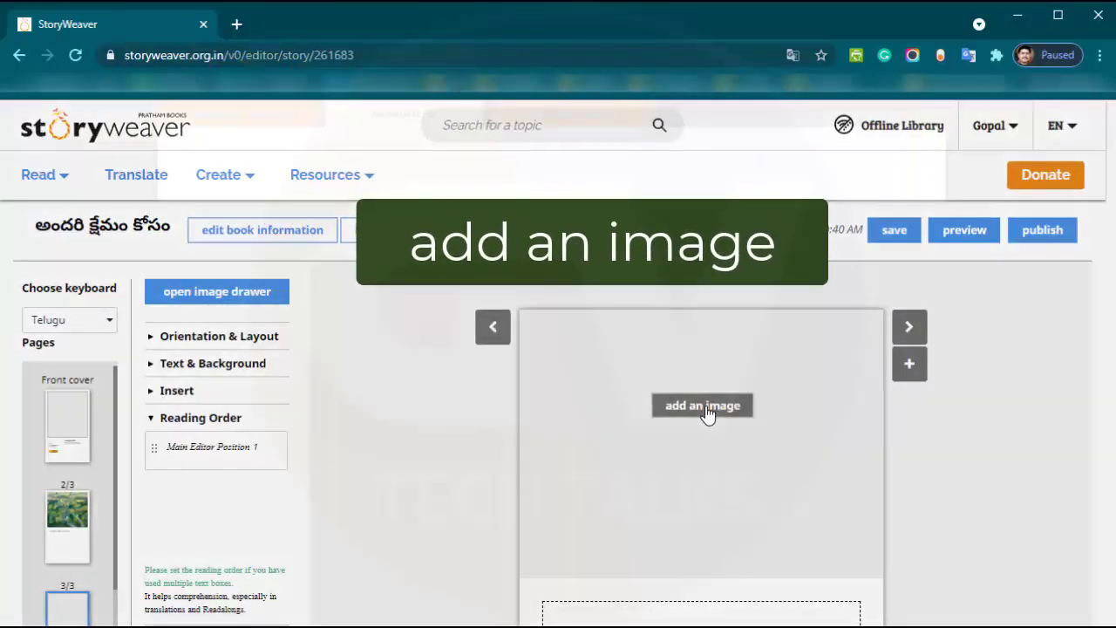
pyautogui.click(703, 406)
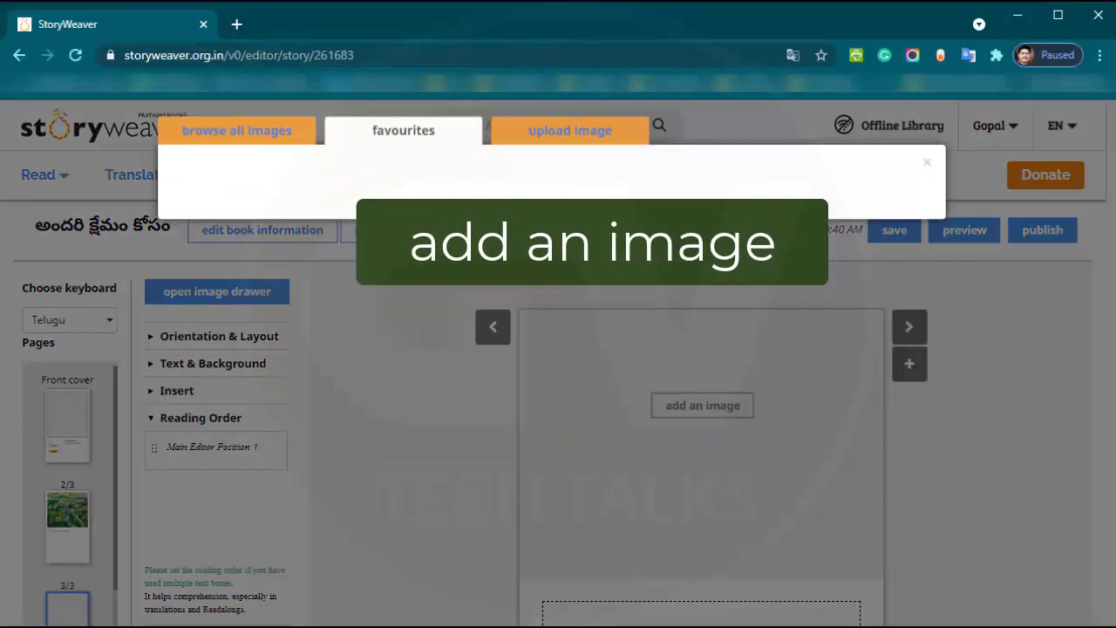
# Step: Add the favourite image A girl talking to boy to page 3, shift it up to frame both children, and accept the placement
pyautogui.moveTo(436, 340)
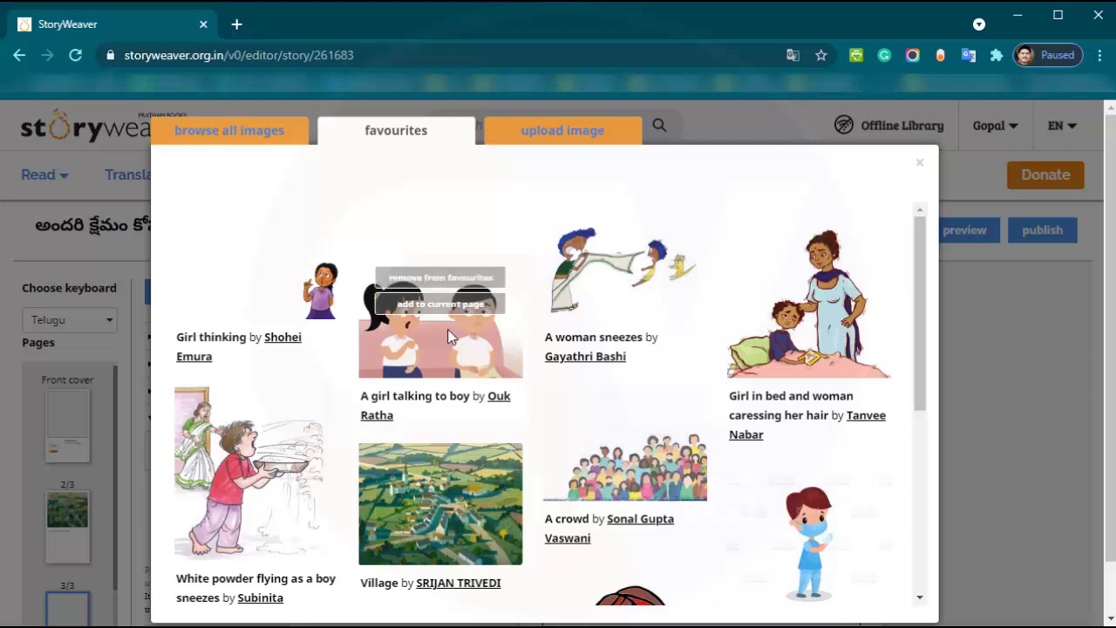
pyautogui.click(440, 303)
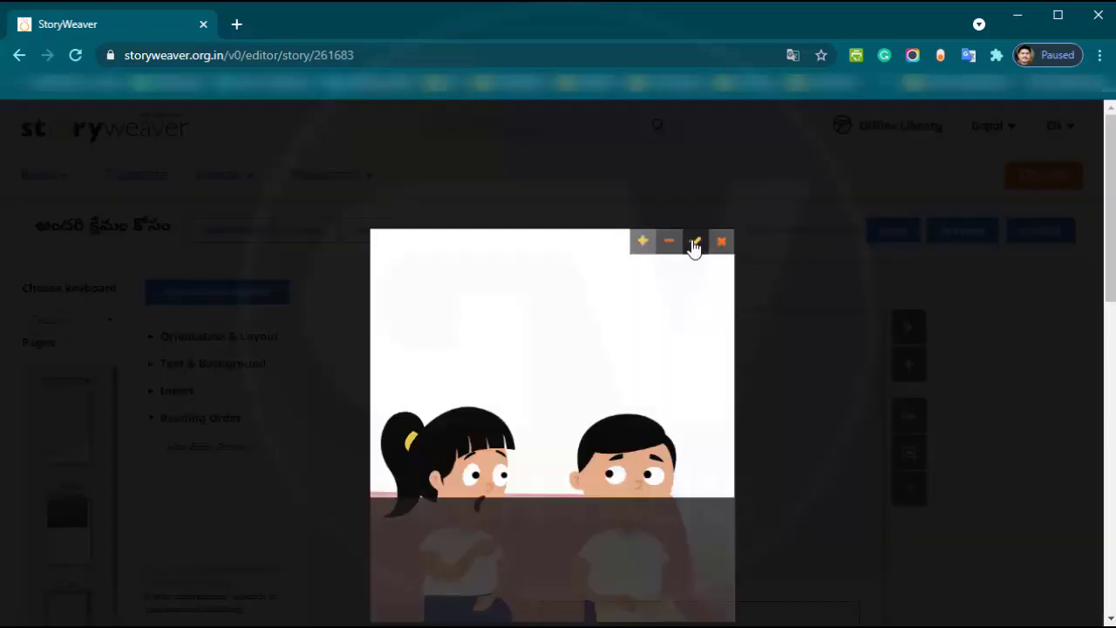
pyautogui.moveTo(629, 276); pyautogui.dragTo(638, 338)
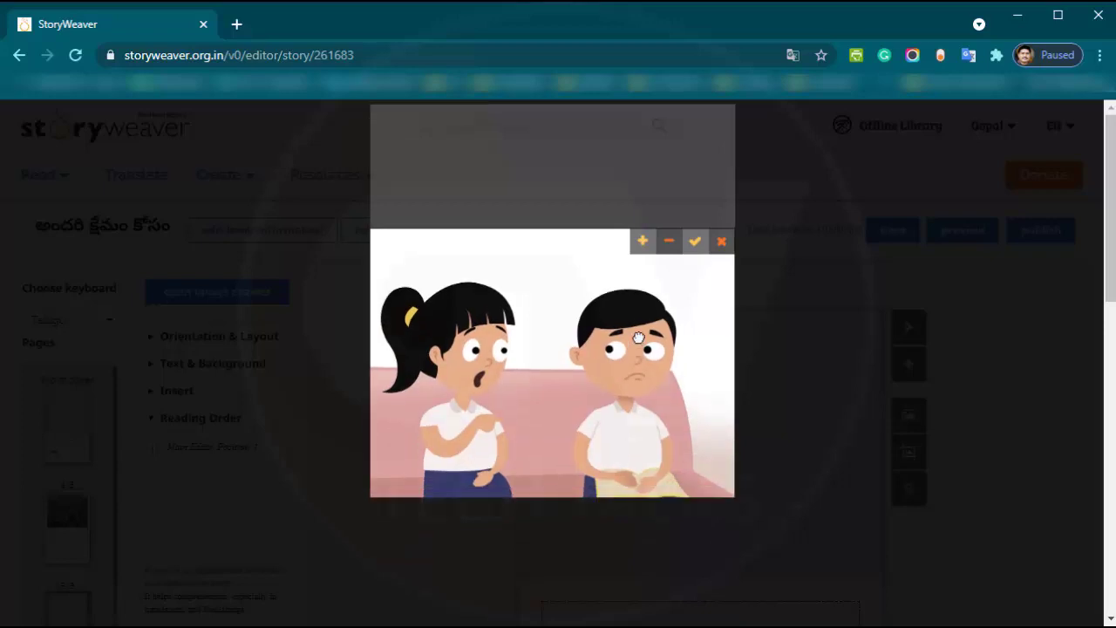
pyautogui.click(701, 243)
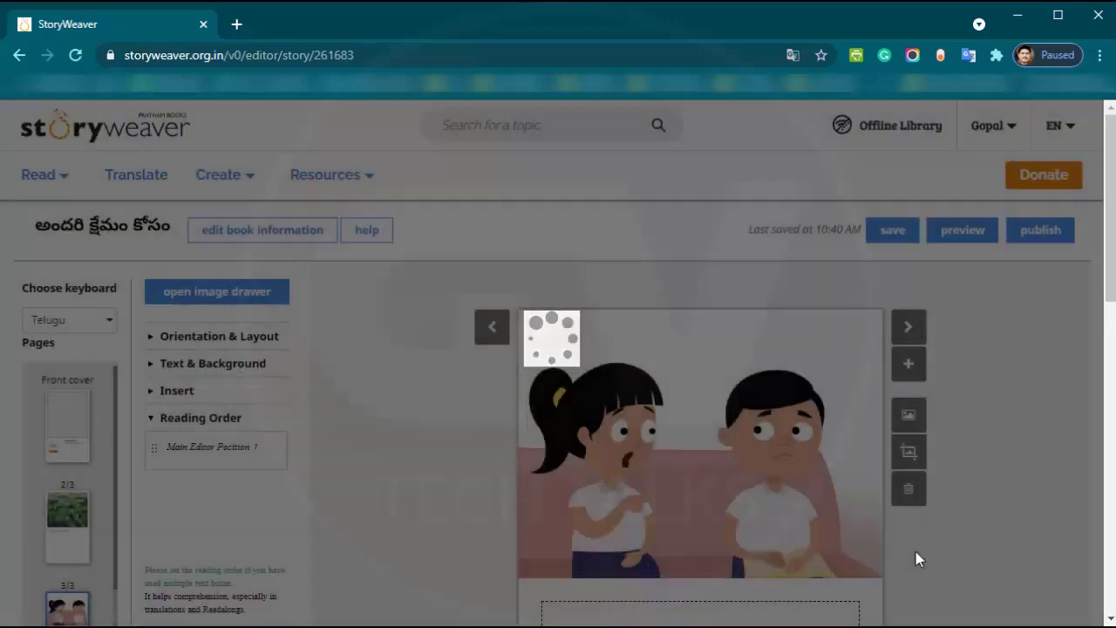
# Step: Enter కిట్టు మిట్టు అని ఇద్దరు స్నేహితులు, as the first line of the text box below the image on page 3
pyautogui.scroll(-2, 752, 551)
pyautogui.click(684, 534)
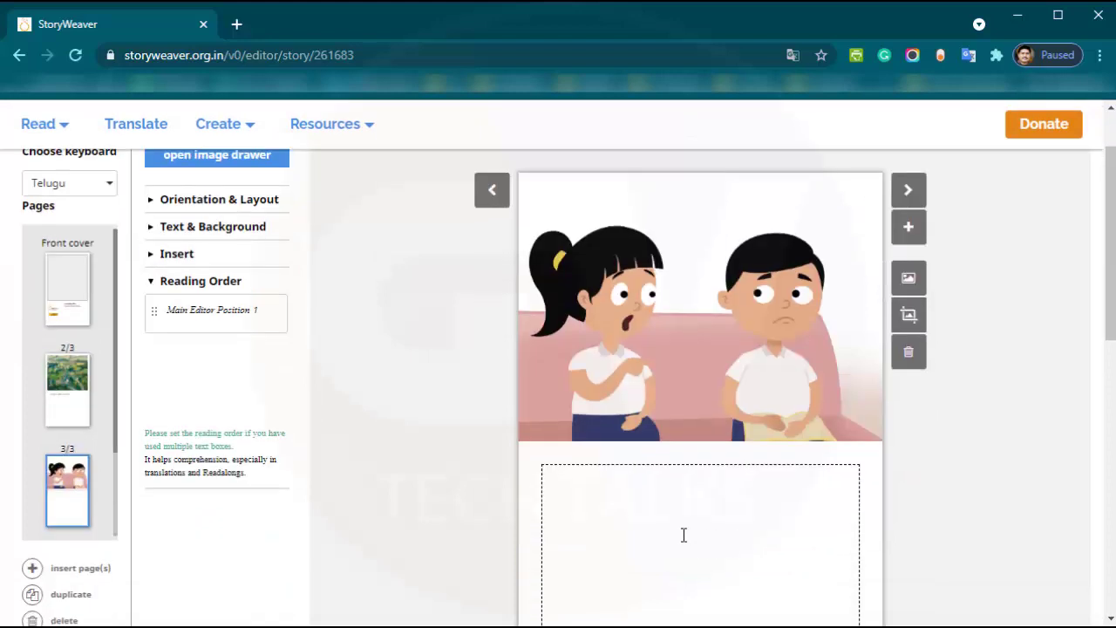
pyautogui.write('kittu mit')
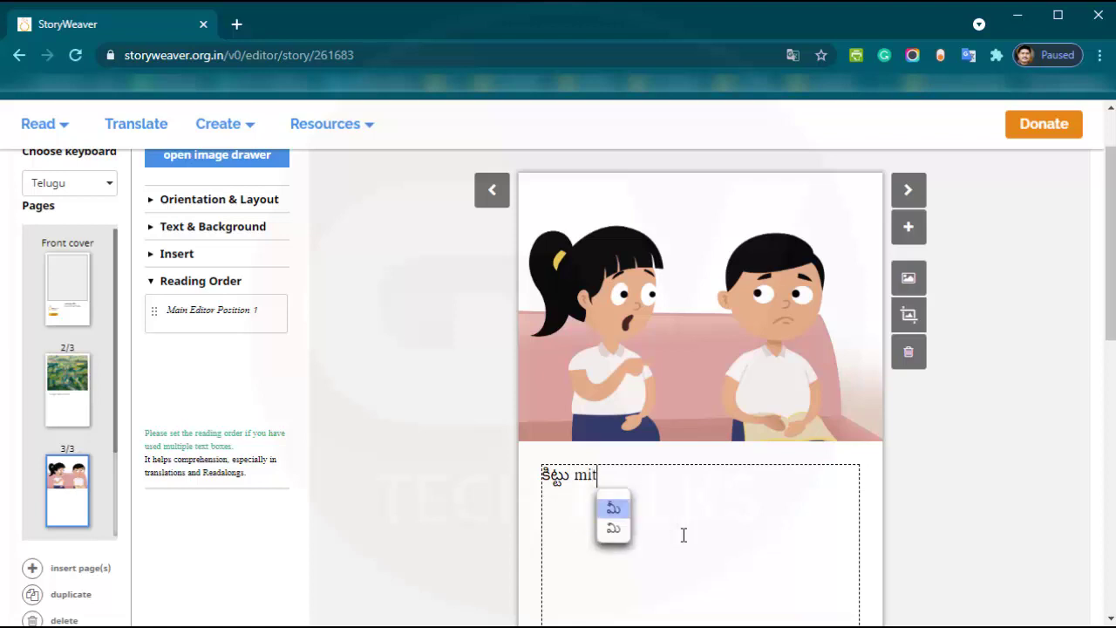
pyautogui.write('tu ani')
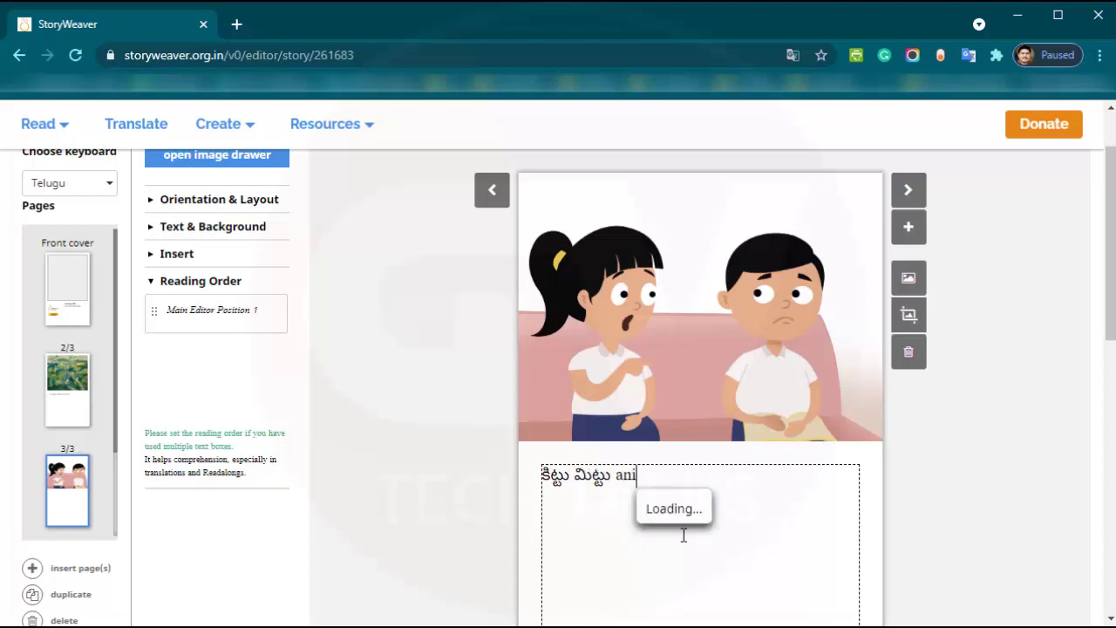
pyautogui.write(' iddaru ')
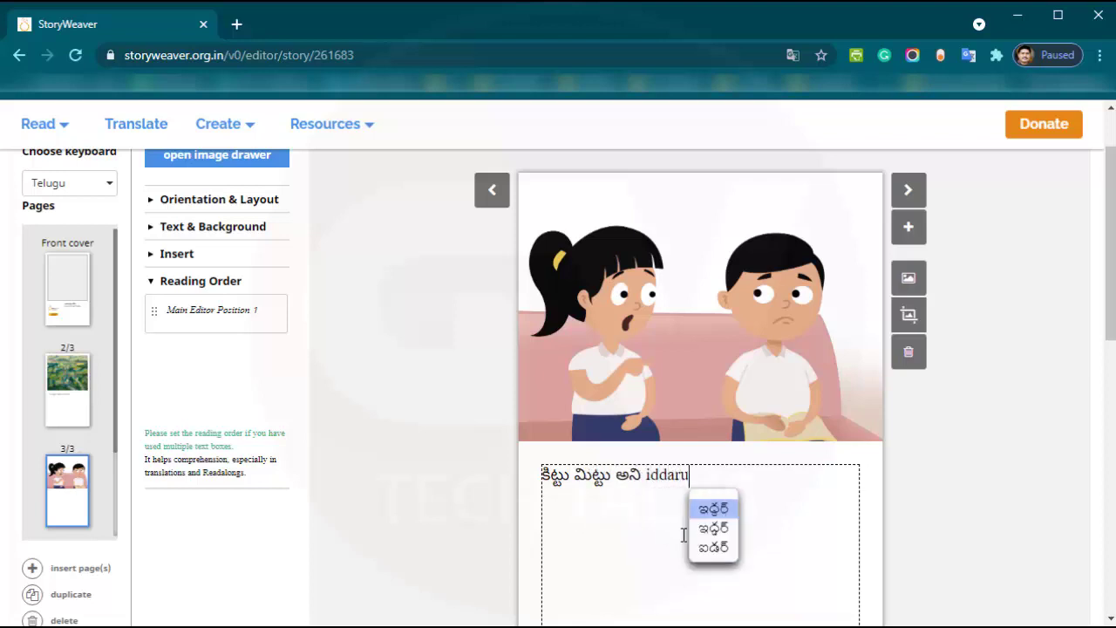
pyautogui.write('u')
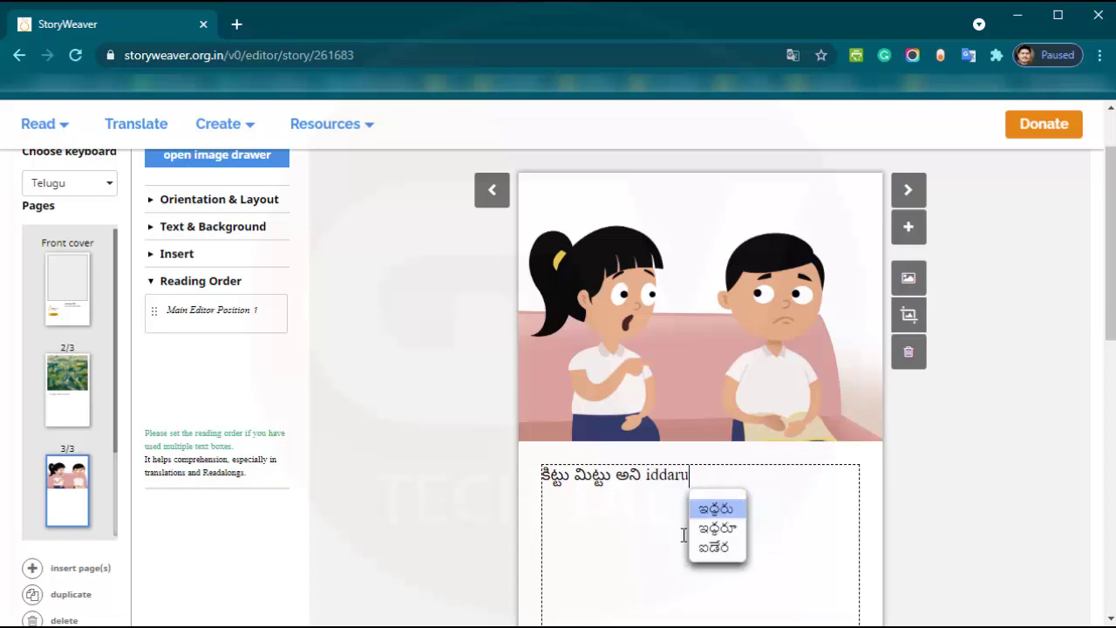
pyautogui.write(' snehitul')
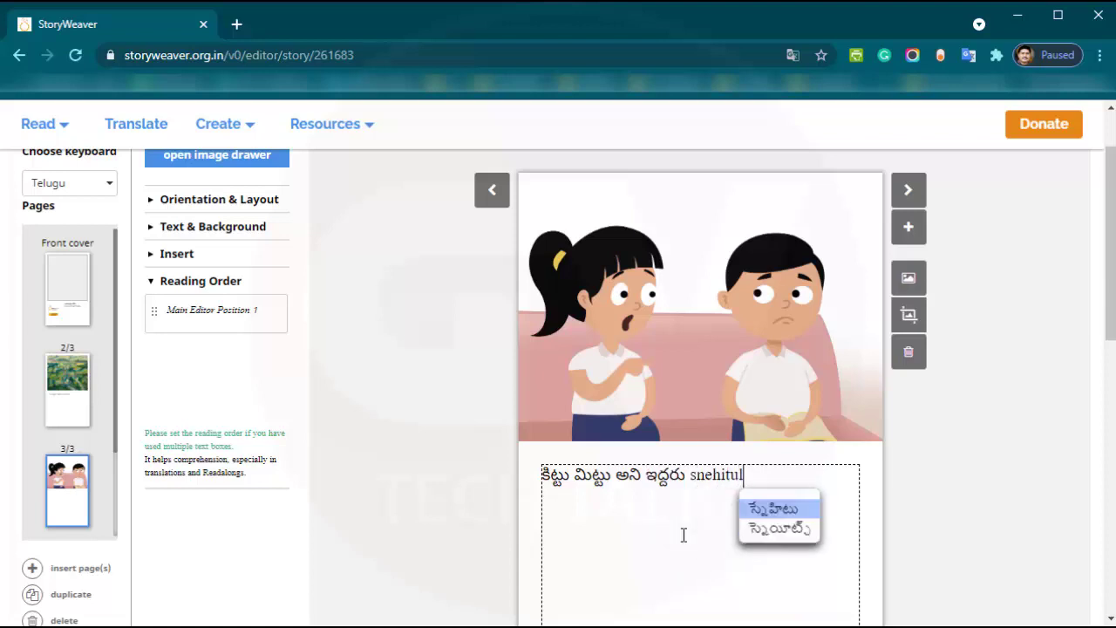
pyautogui.write('u,')
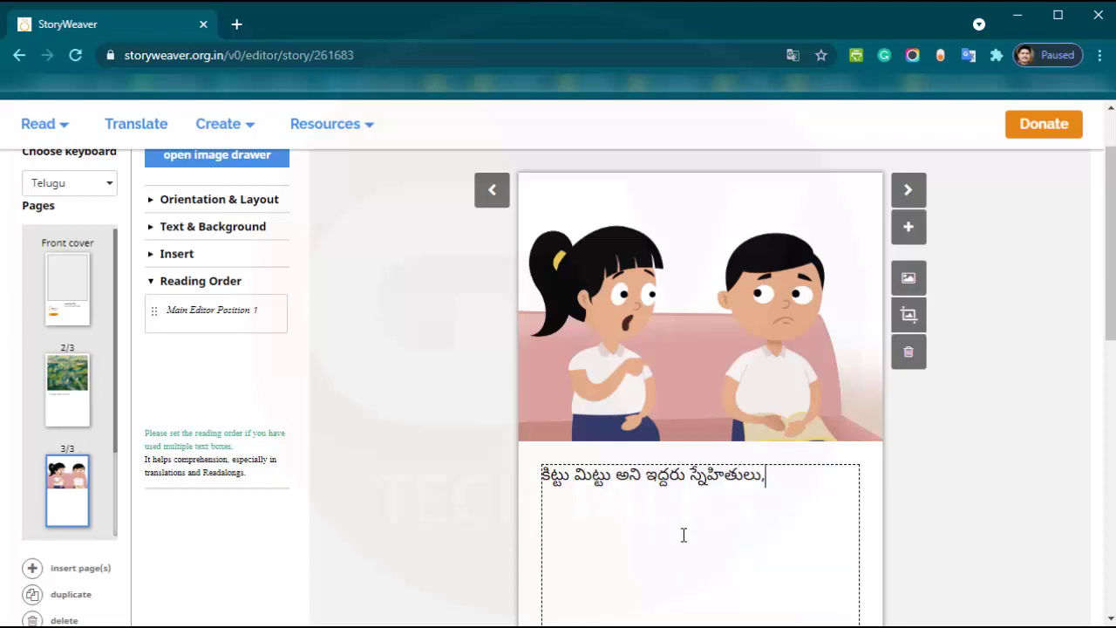
# Step: Add a second line on page 3 reading మిట్టు అస్తమానం మాట్లాడుతూనే ఉంటుంది,
pyautogui.press('Return')
pyautogui.write('mittu')
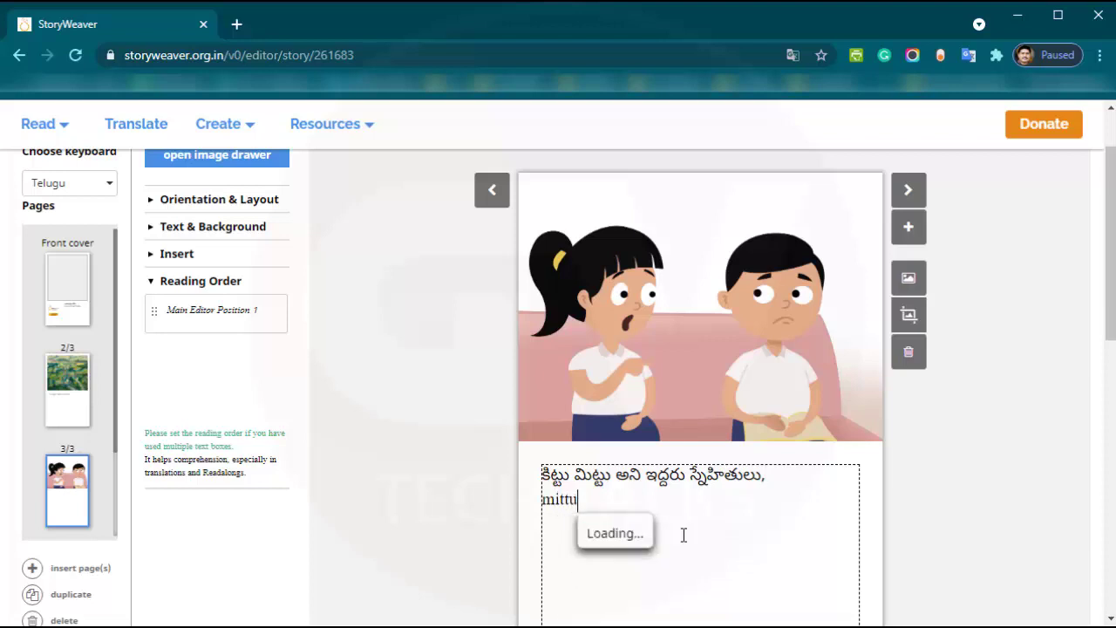
pyautogui.write(' ast')
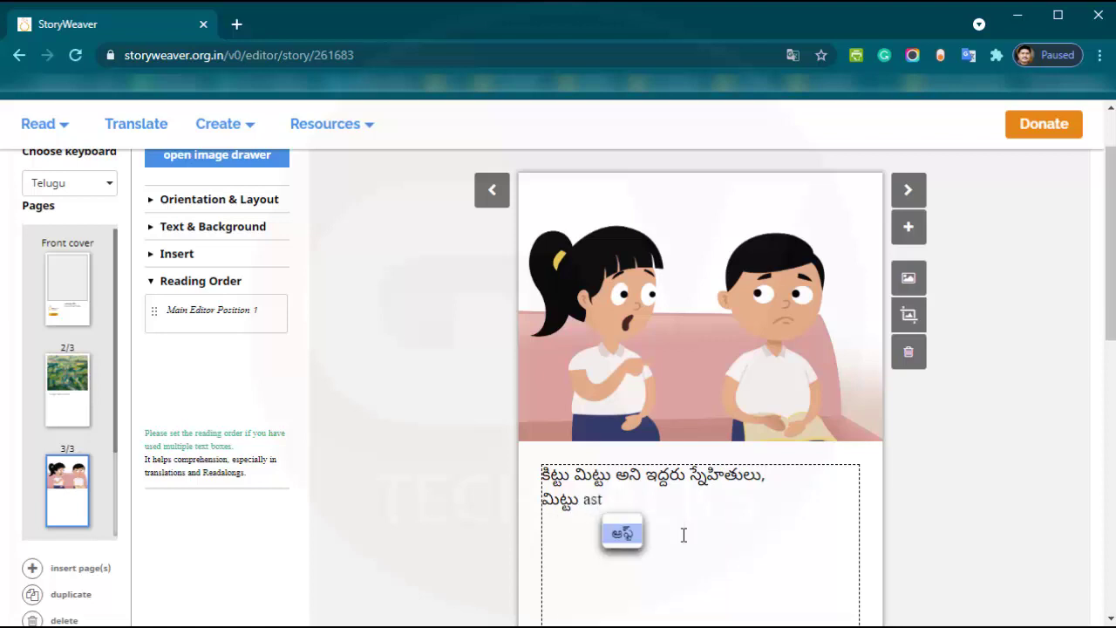
pyautogui.write('amaanam')
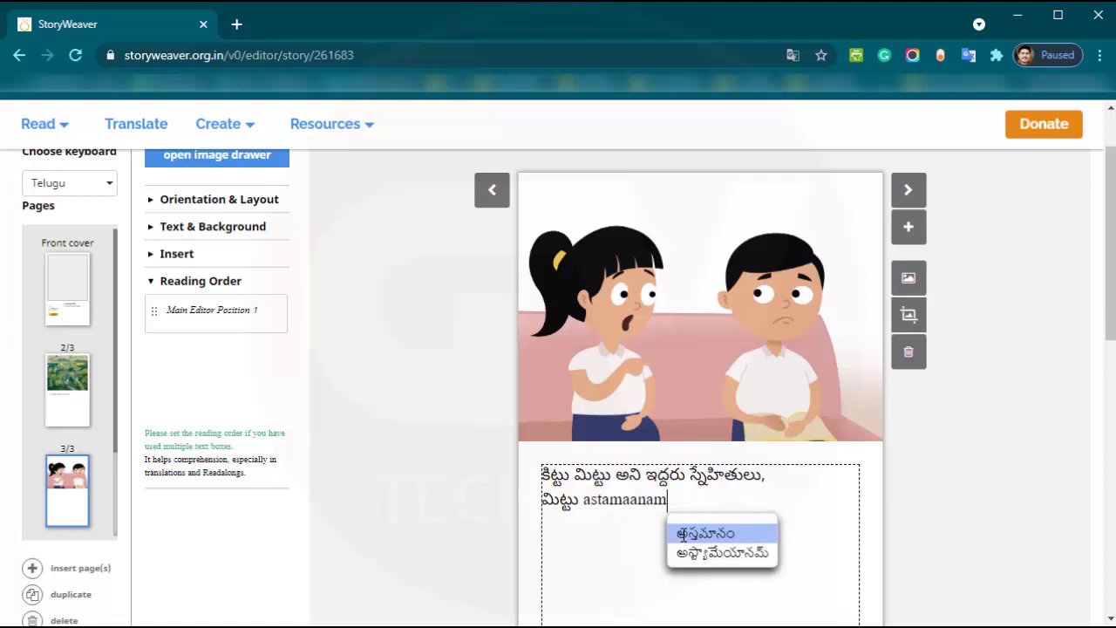
pyautogui.write(' maa')
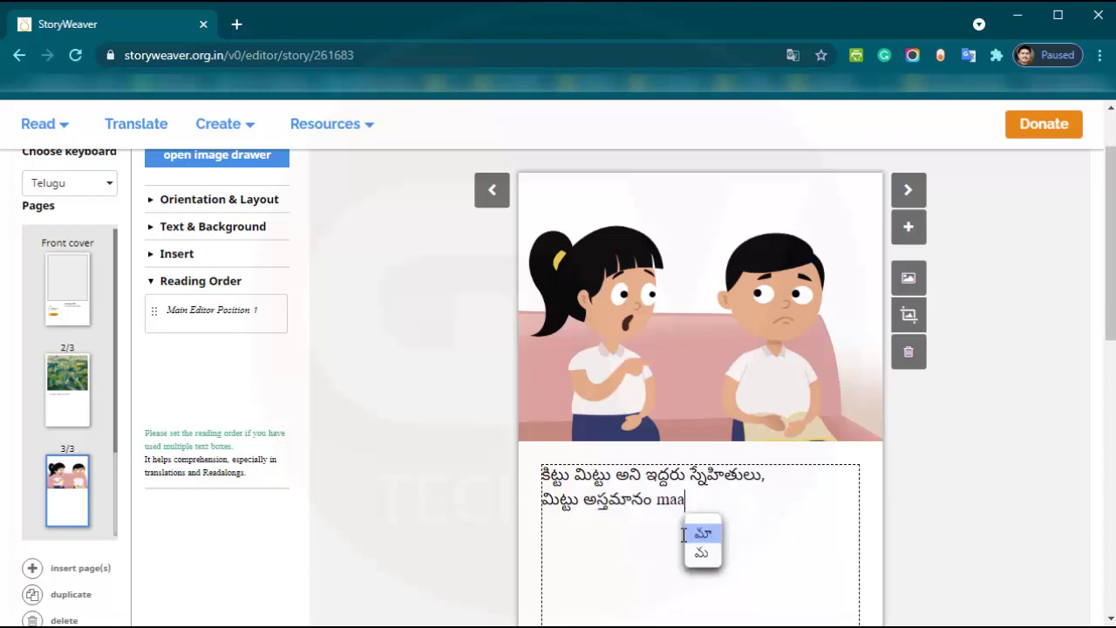
pyautogui.write('tlaadutoone')
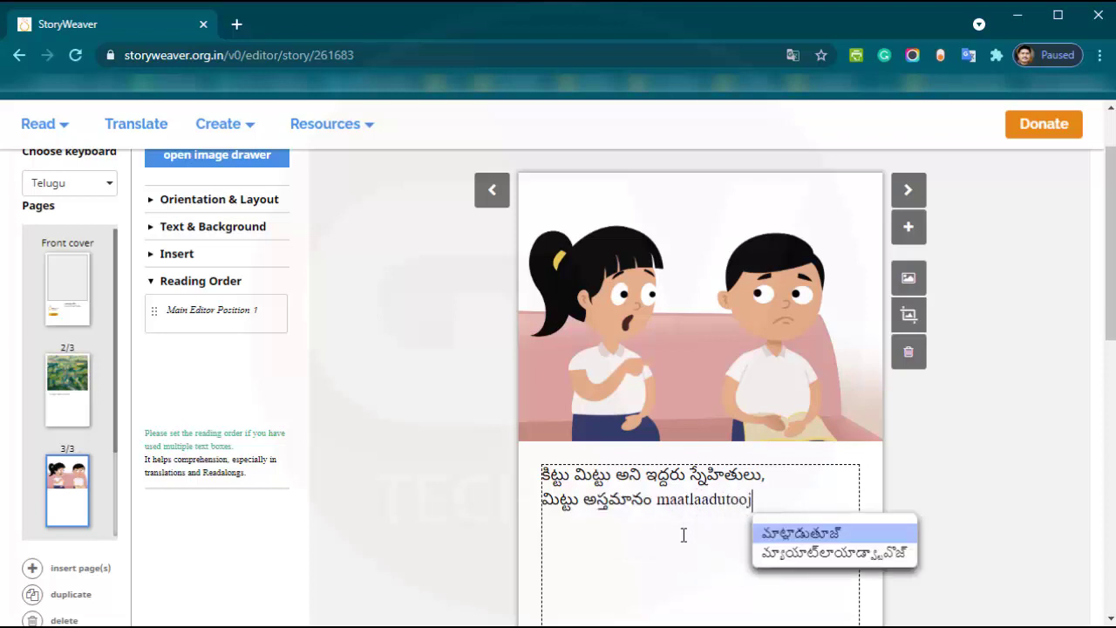
pyautogui.write(' u')
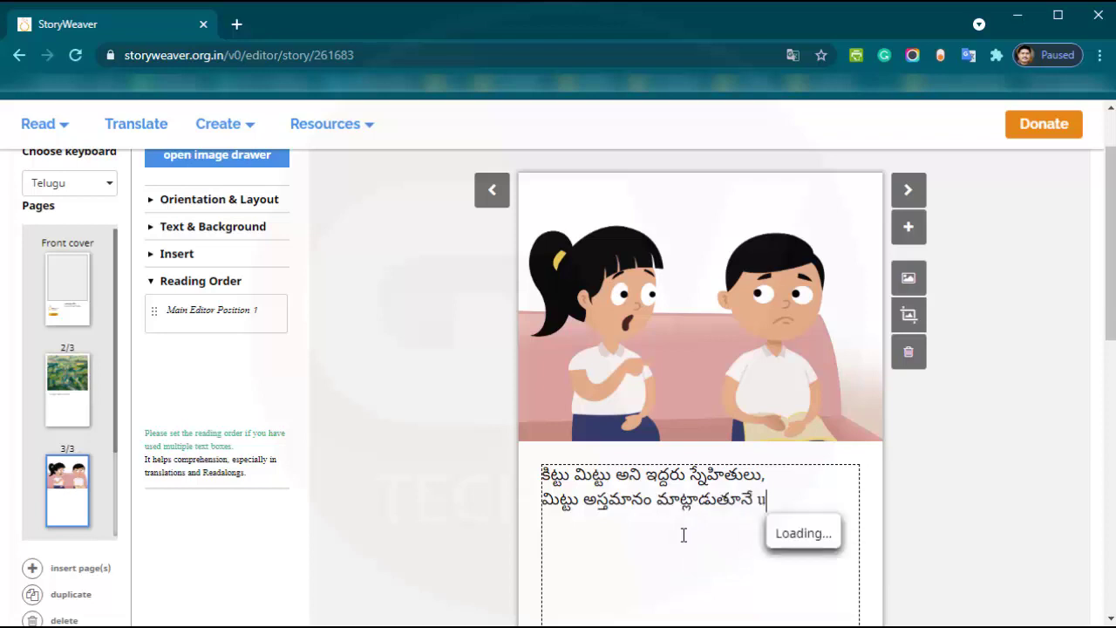
pyautogui.write('ntundi,')
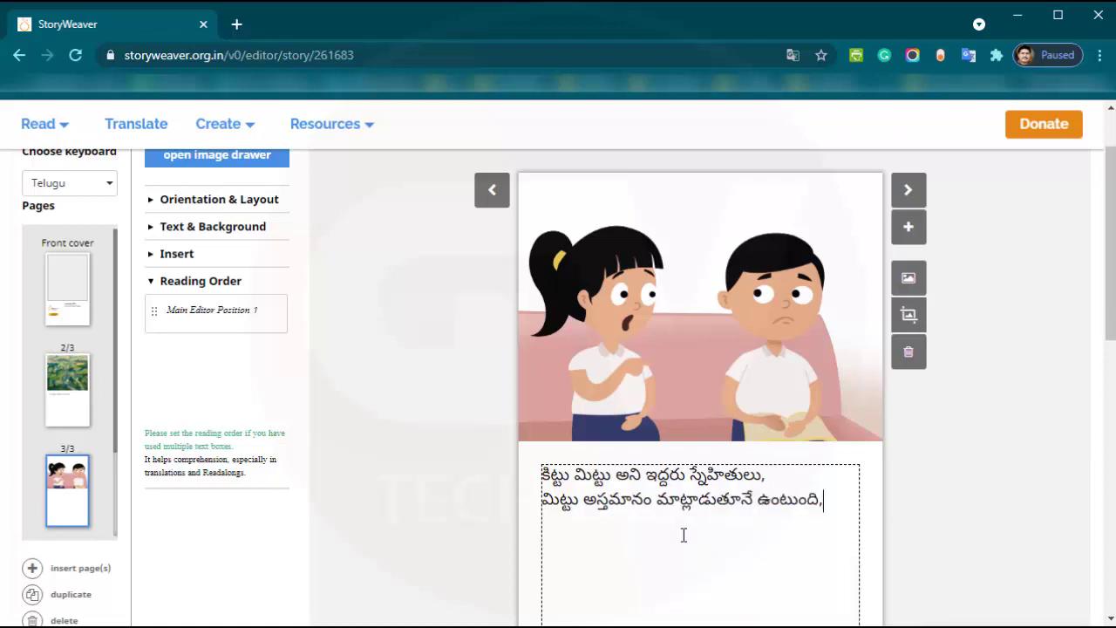
# Step: Add a third line on page 3 reading కిట్టు మాత్రం తాను చెప్పే మాటలు వింటూ,
pyautogui.write('kittu')
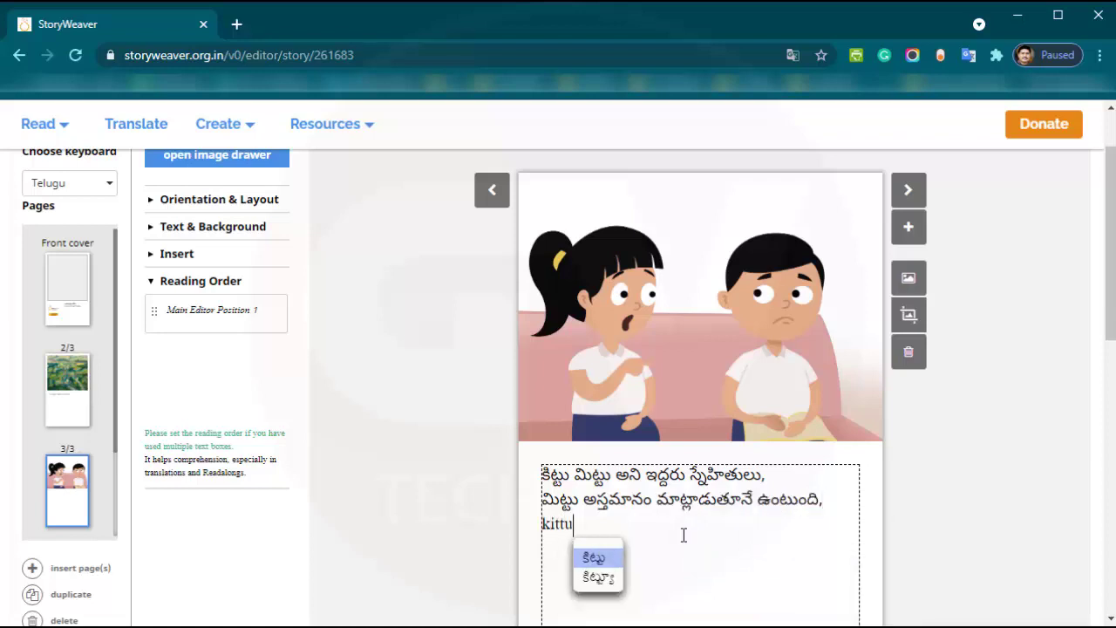
pyautogui.write(' maatram ')
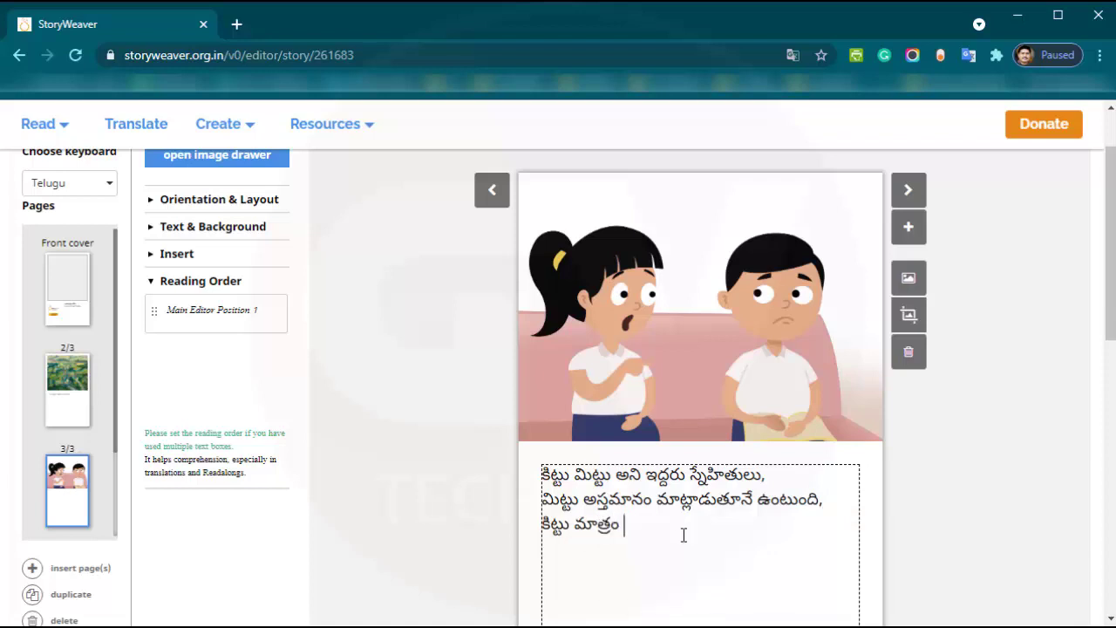
pyautogui.write('tanu')
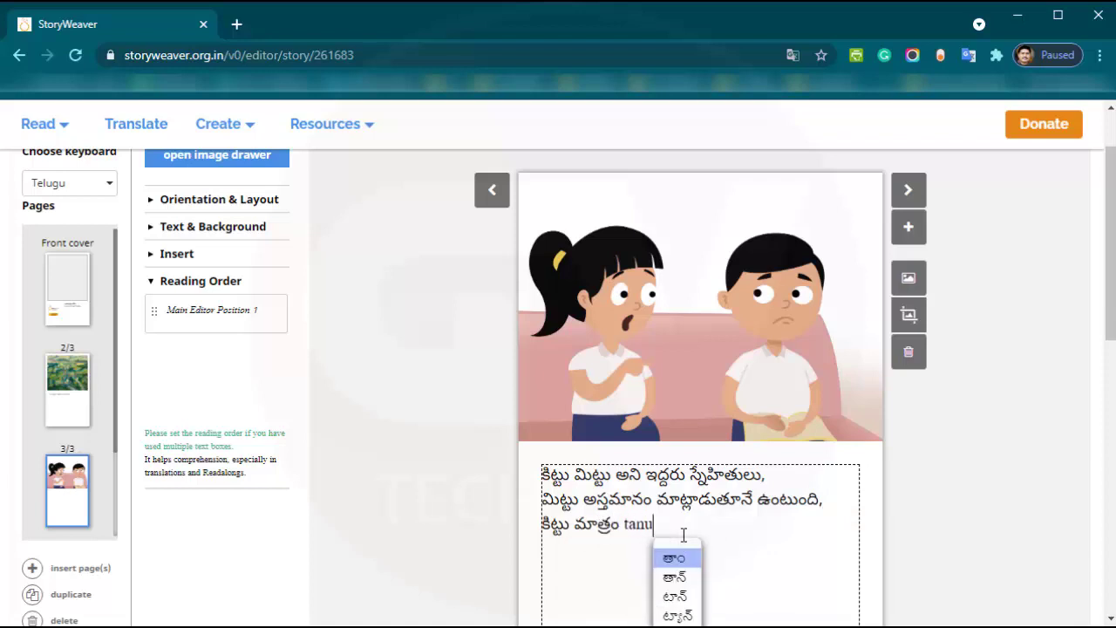
pyautogui.write(' cheppe')
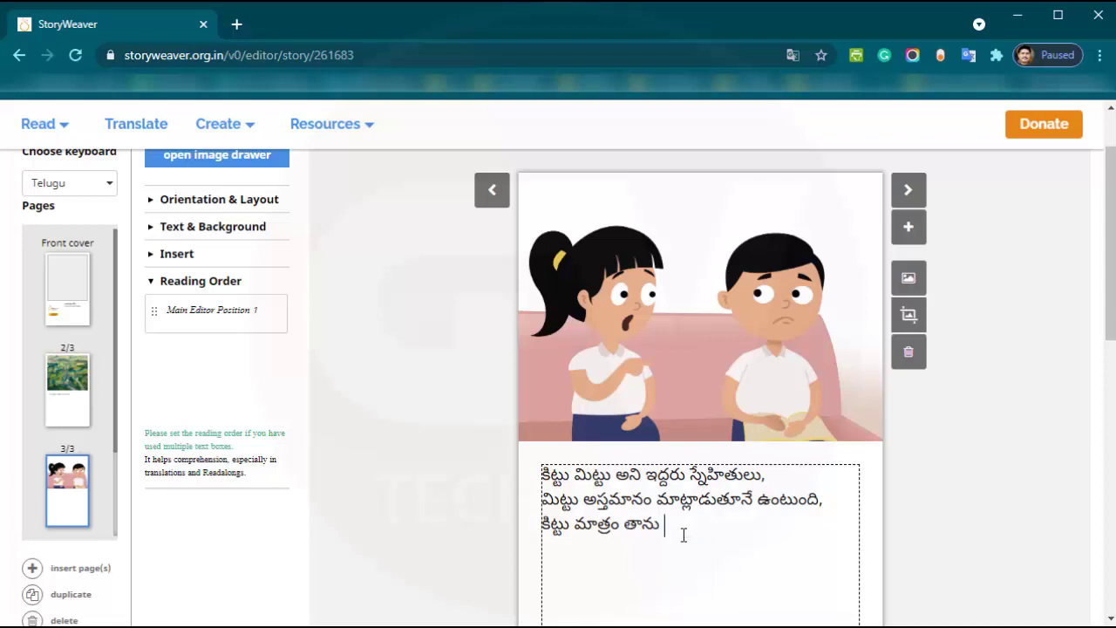
pyautogui.write(' matalu')
pyautogui.write(' vintoo')
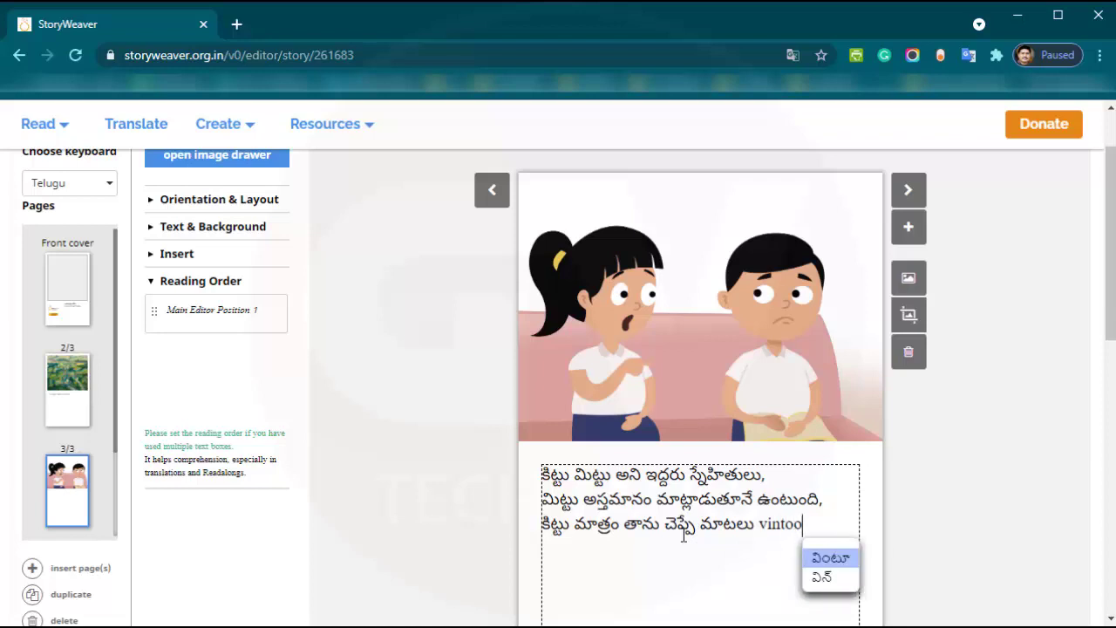
pyautogui.press('BackSpace')
pyautogui.press('BackSpace')
pyautogui.press('BackSpace')
pyautogui.press('BackSpace')
pyautogui.press('BackSpace')
pyautogui.press('BackSpace')
pyautogui.write('వింటూ,')
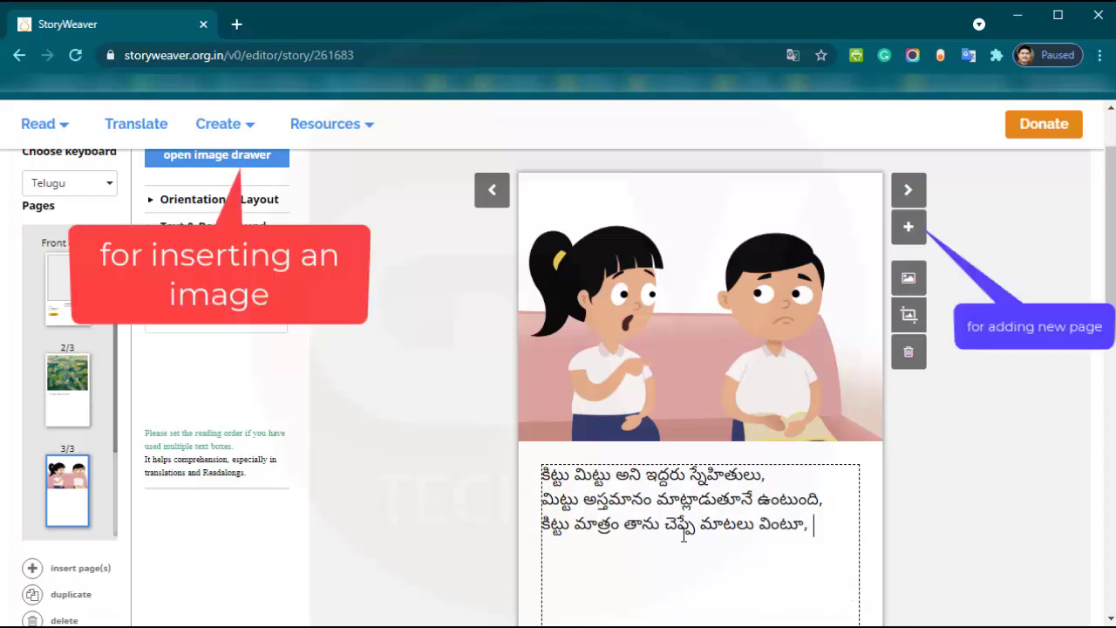
# Step: Continue the third line on page 3 with తాను చదివే విషయం లో ఏదైనా అనుమానం ఉంటే
pyautogui.write(' ja')
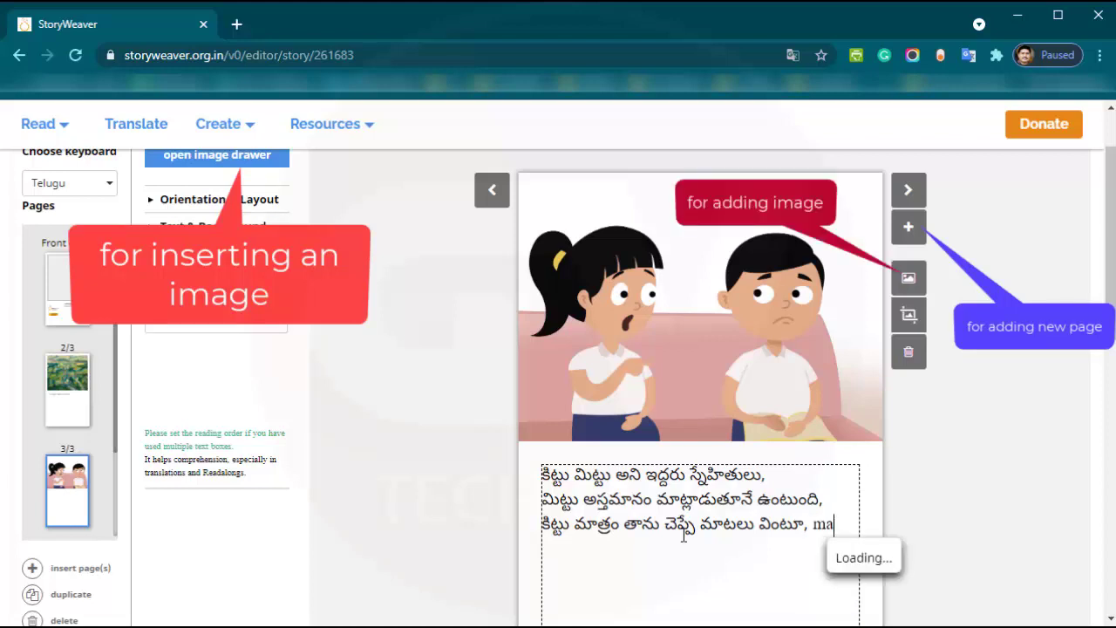
pyautogui.press('BackSpace')
pyautogui.press('BackSpace')
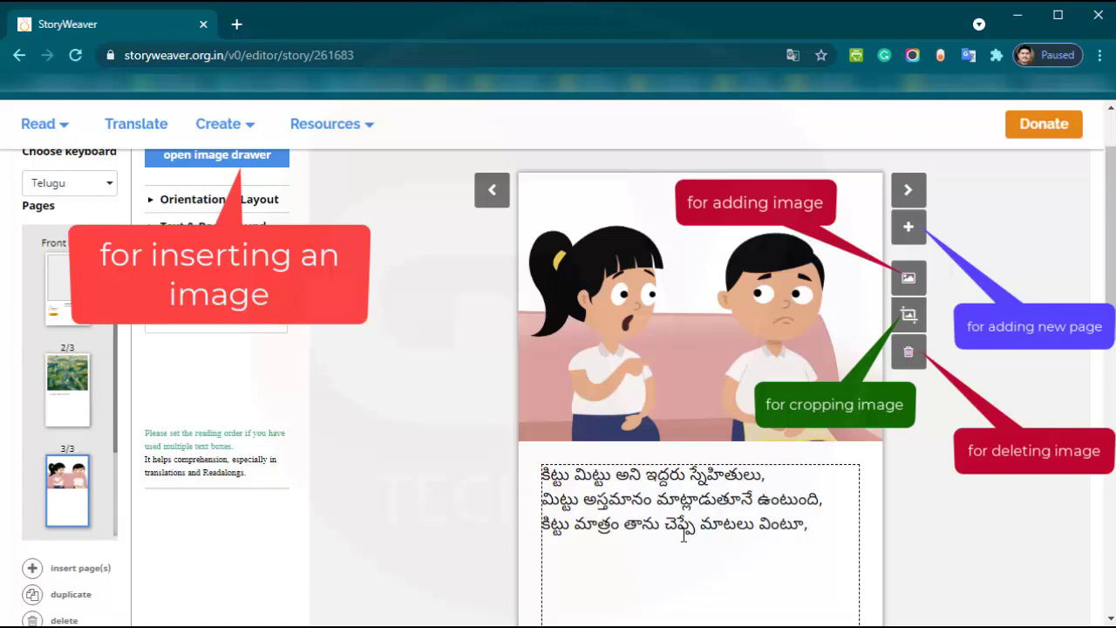
pyautogui.write('anu')
pyautogui.write(' chadi')
pyautogui.write('ve')
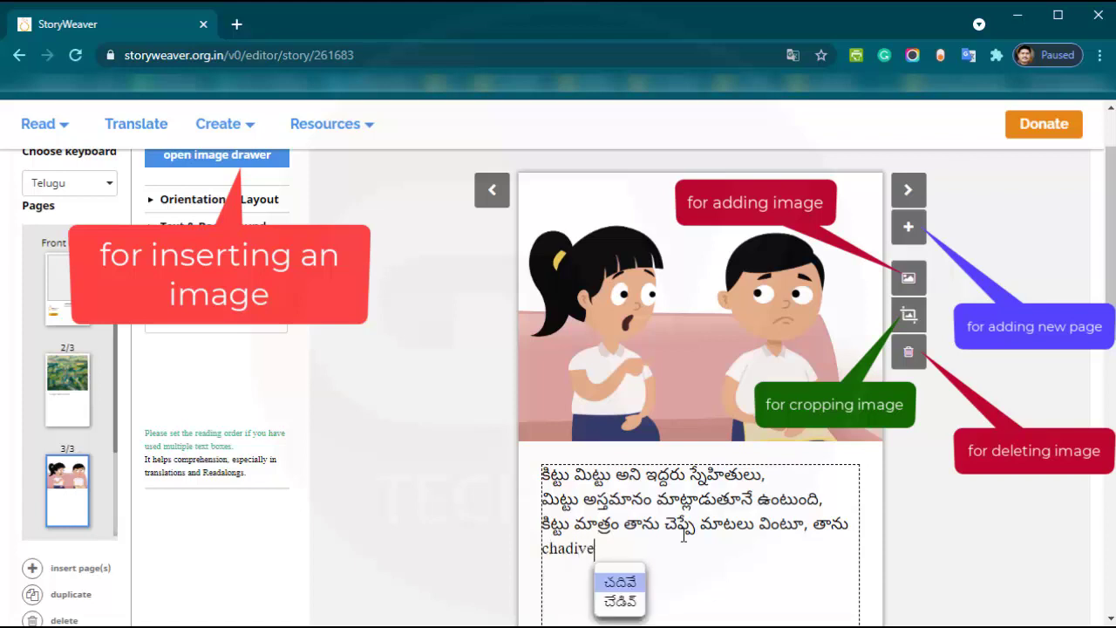
pyautogui.write(' vishayam lo eda')
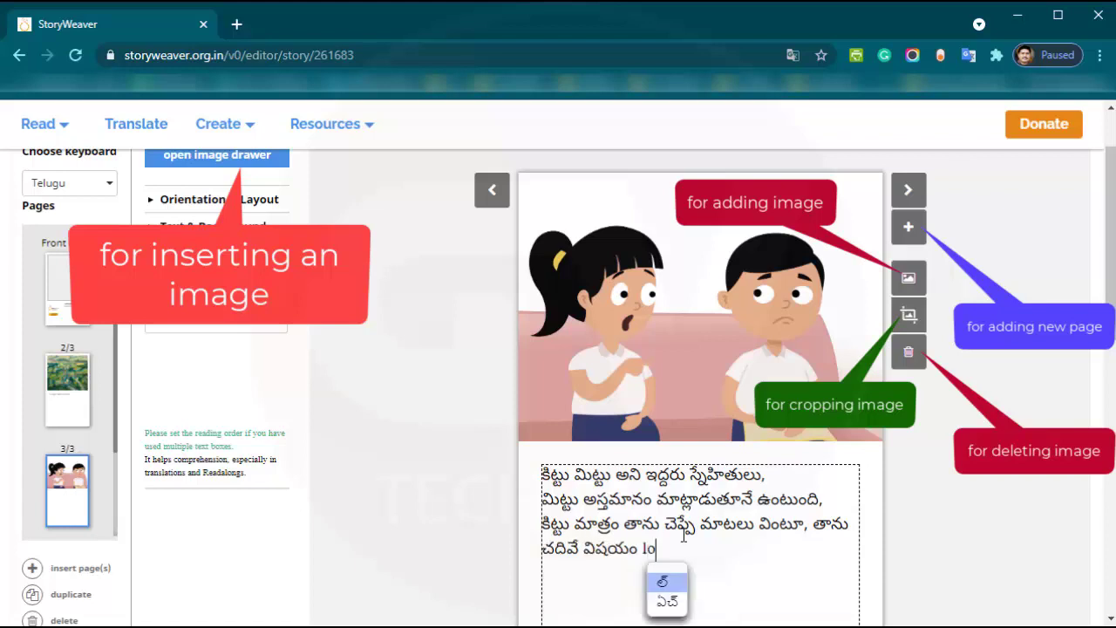
pyautogui.write('inaa')
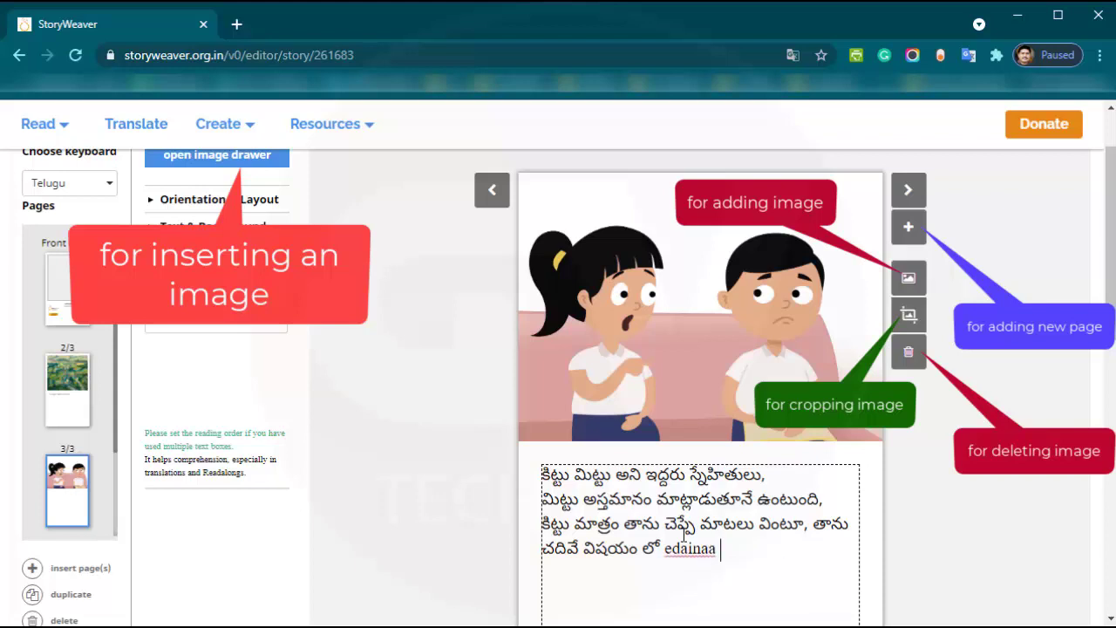
pyautogui.write(' anuma')
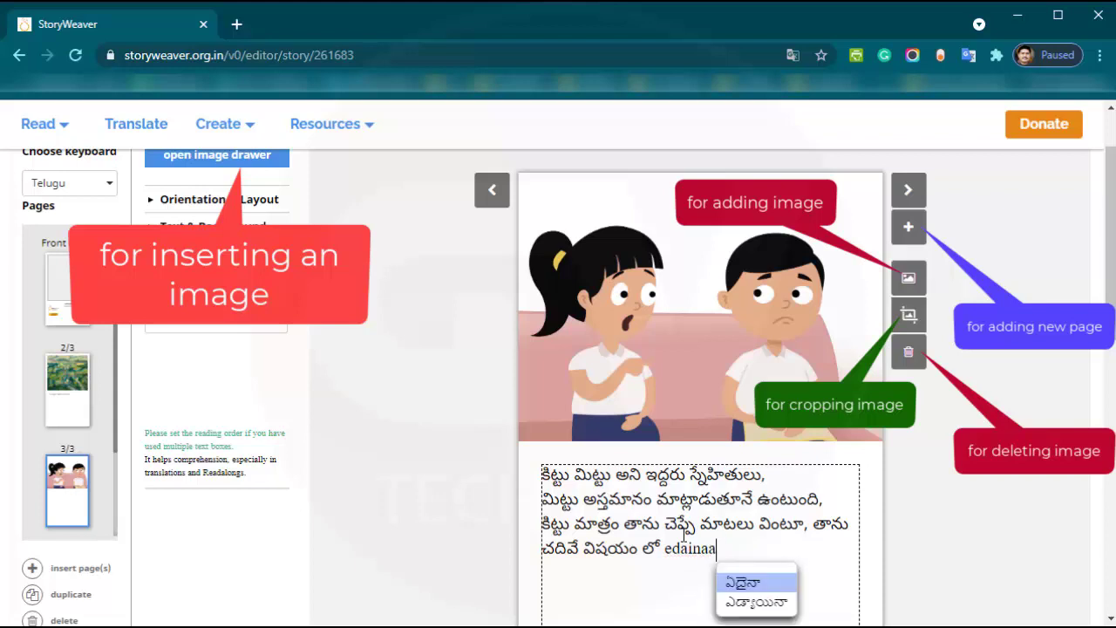
pyautogui.write('nam')
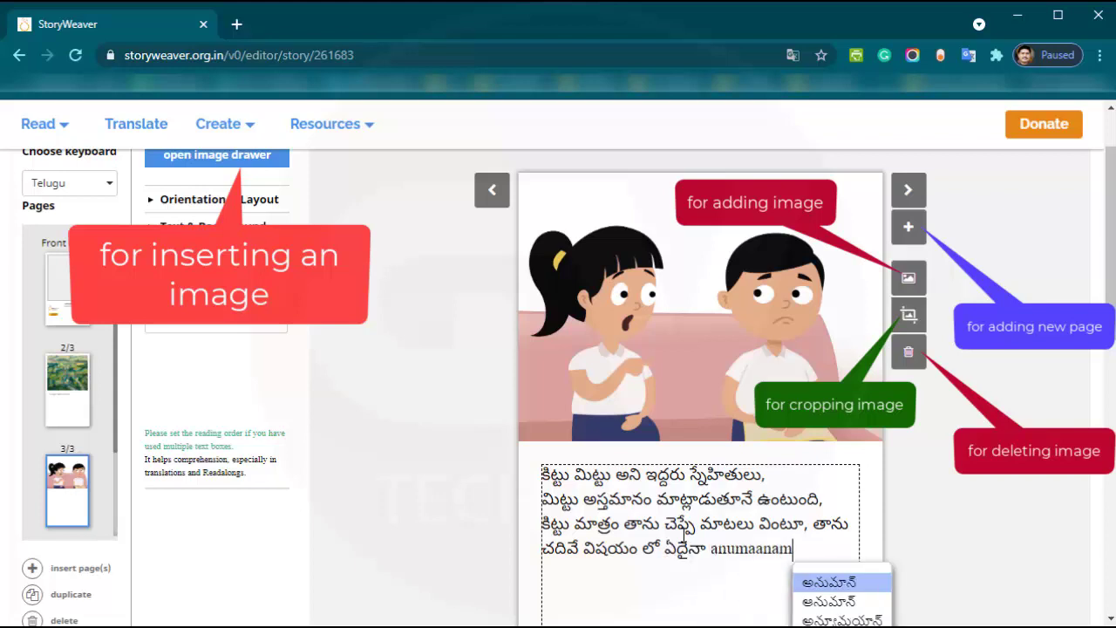
pyautogui.write(' unte')
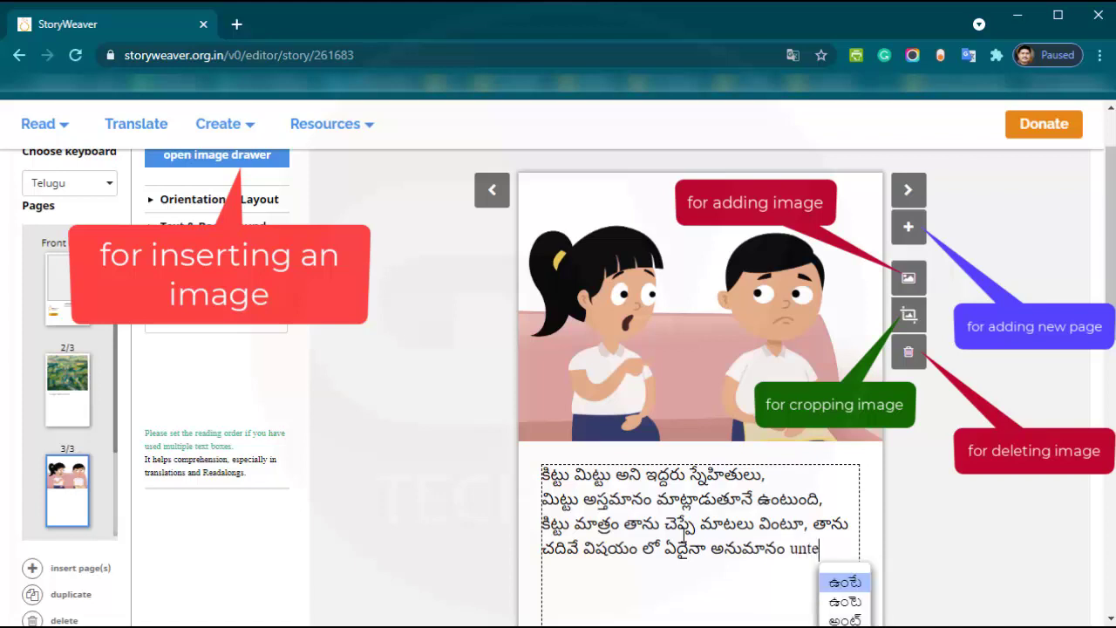
# Step: Complete the page 3 sentence with a comma followed by మిట్టుని అడుగుతాడు
pyautogui.write(', m')
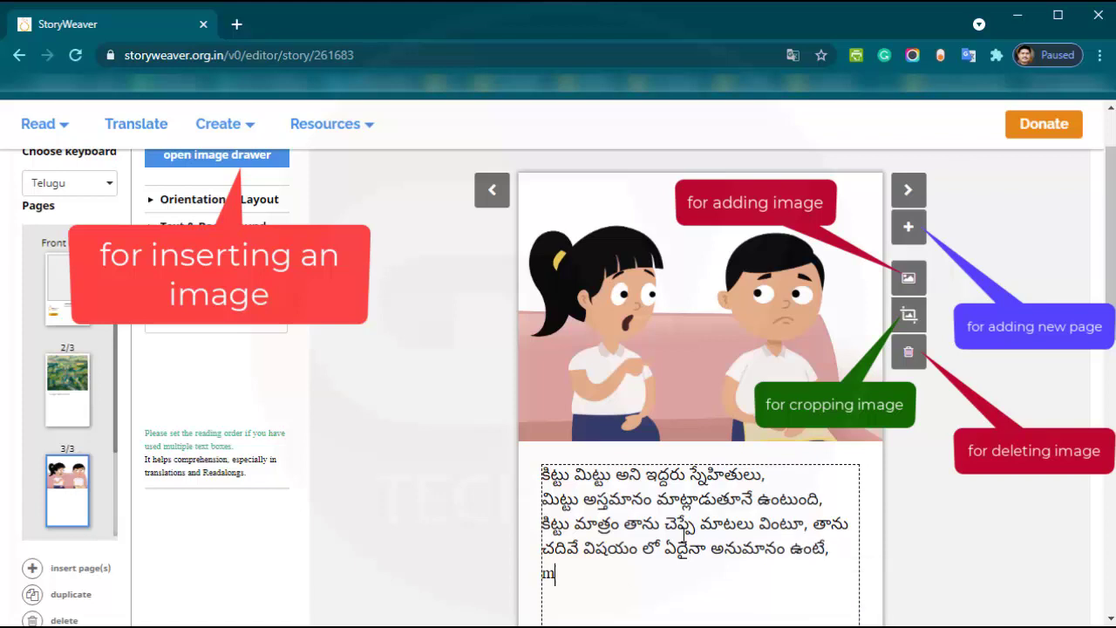
pyautogui.write('ittuni')
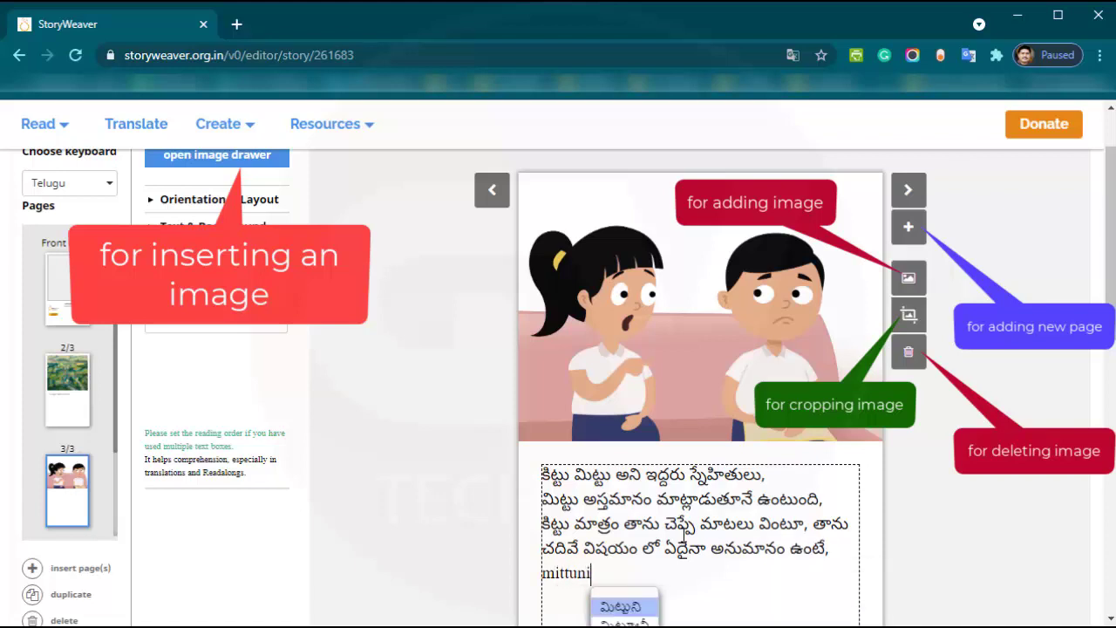
pyautogui.write(' adugutaadu')
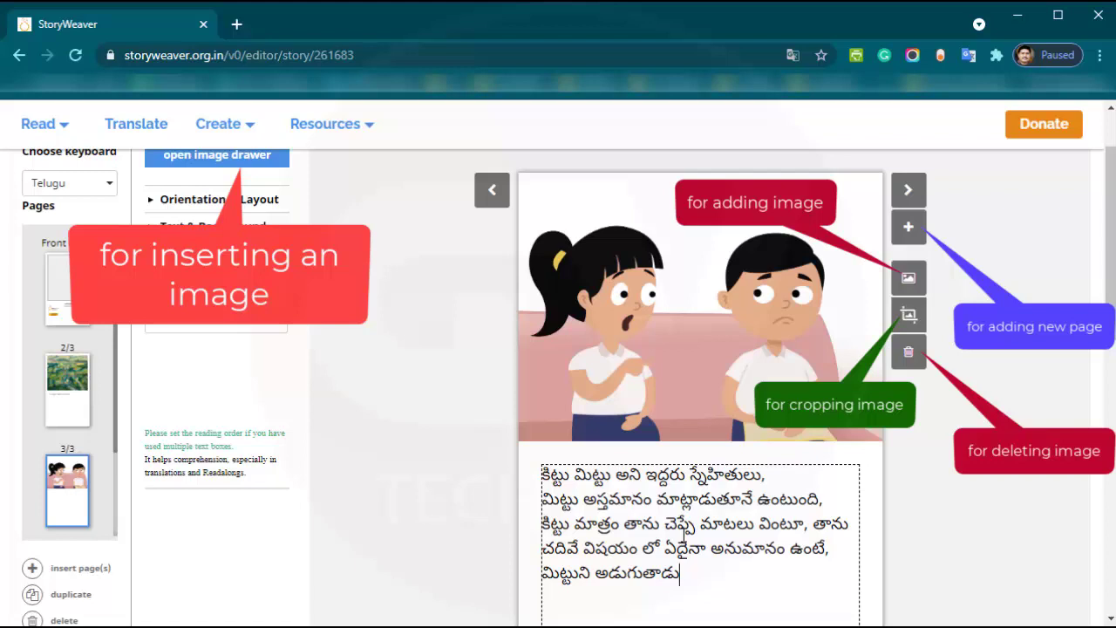
# Step: Add a comma after అడుగుతాడు on page 3 and start a new line reading మిట్టు ఏమాత్రం సంకోచించకుండా
pyautogui.write(' mittu ')
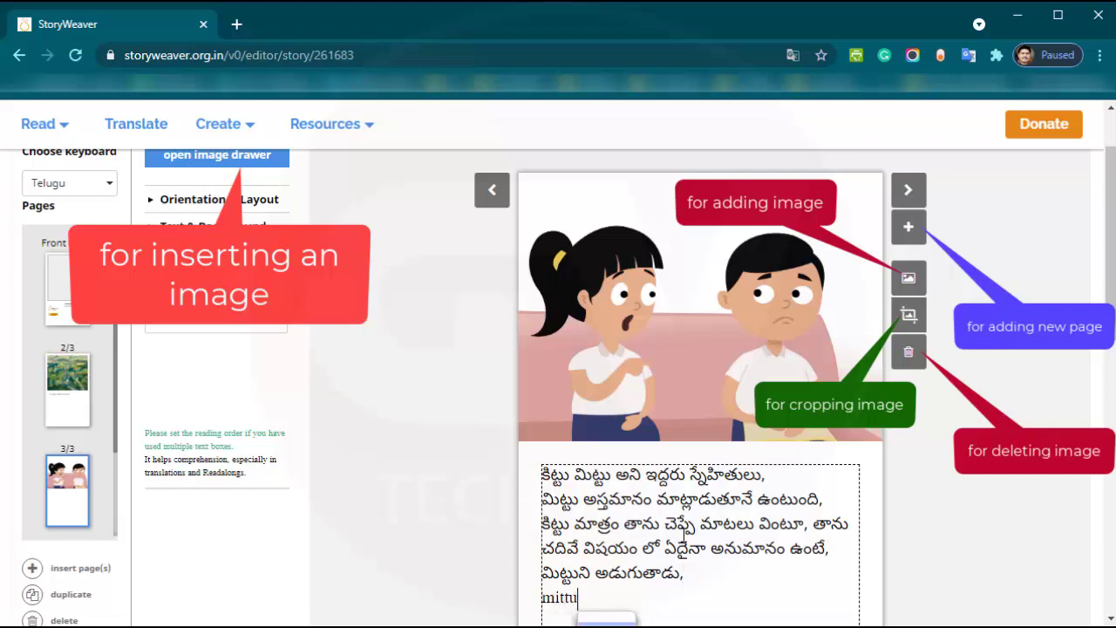
pyautogui.write('emaatram')
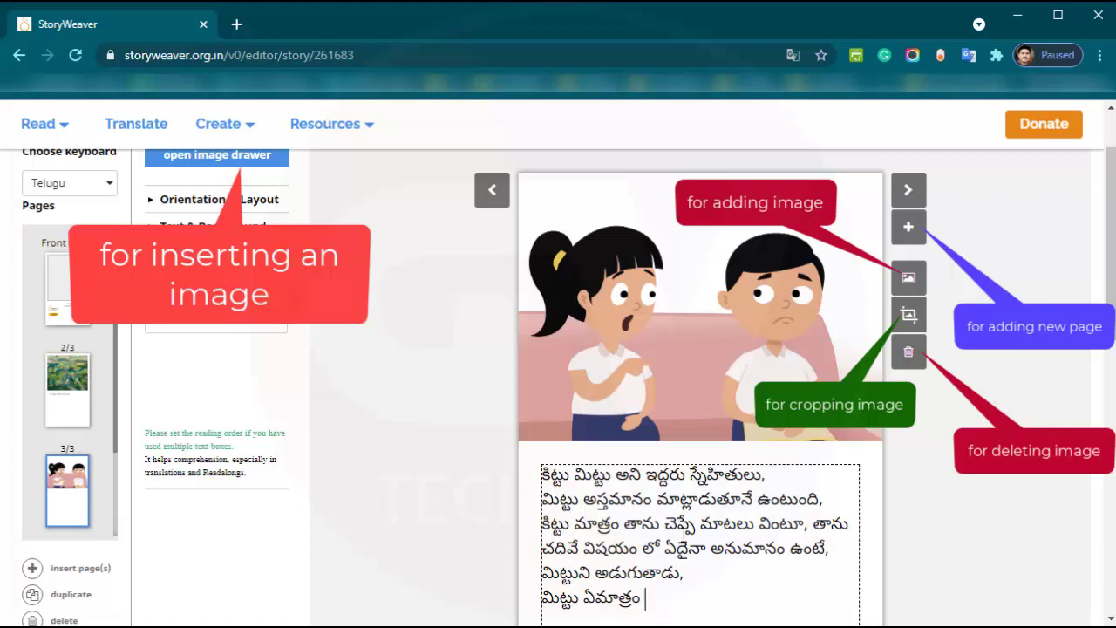
pyautogui.write('sankochinc')
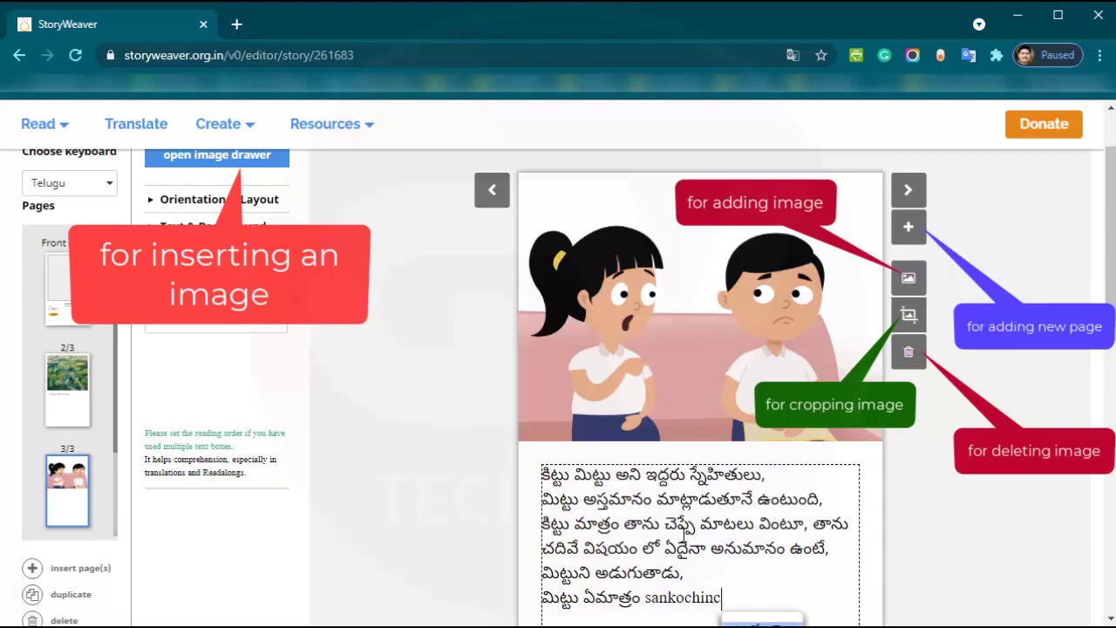
pyautogui.write('a')
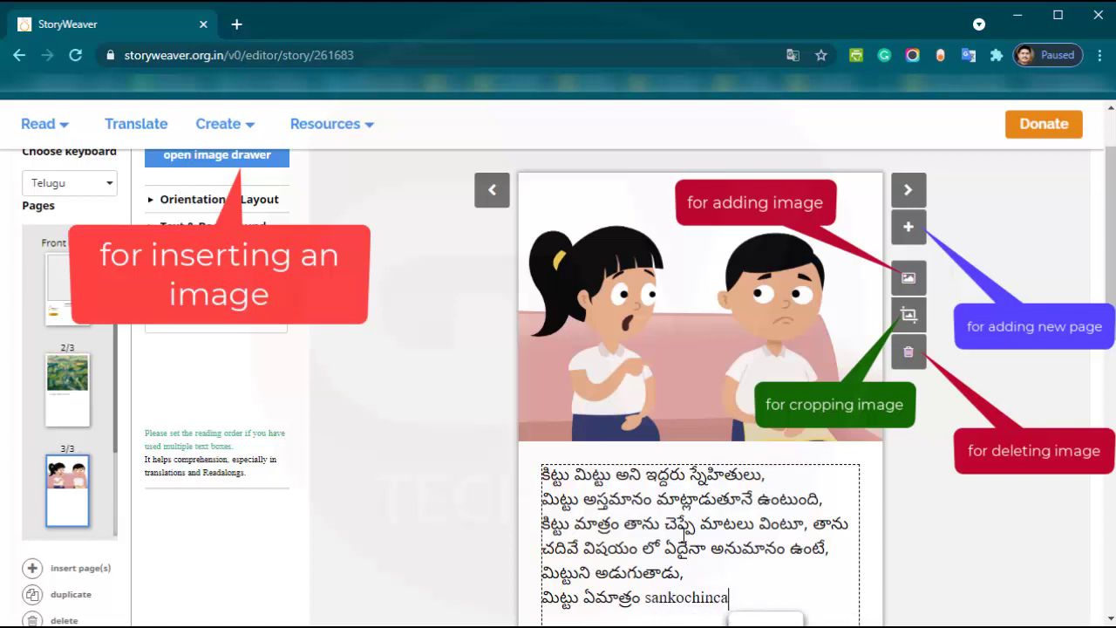
pyautogui.write('kundaa')
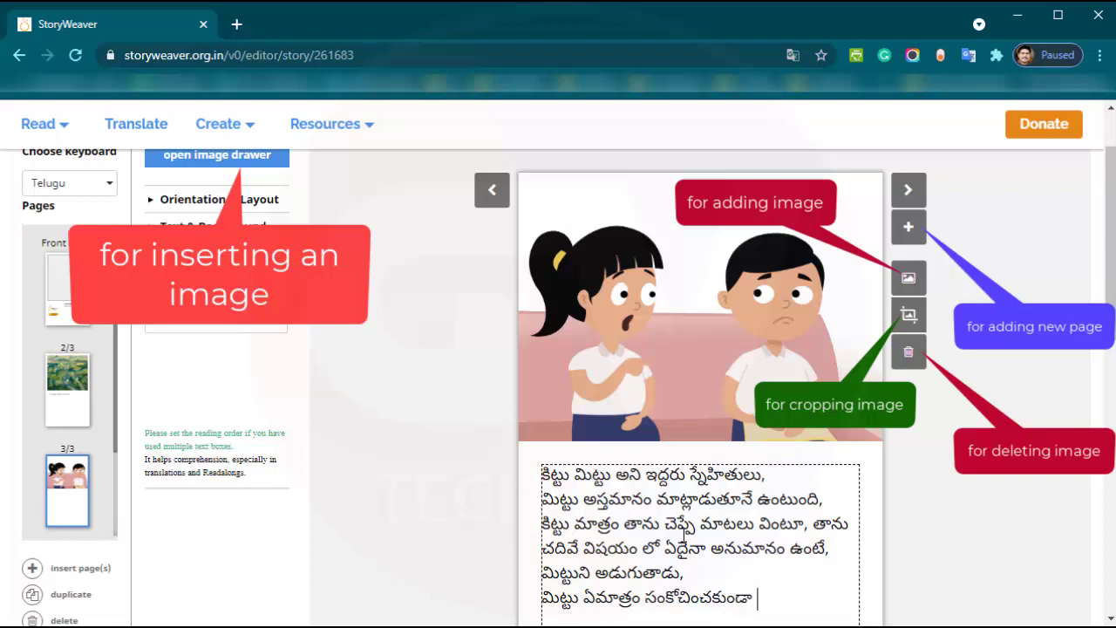
# Step: Finish the last sentence on page 3 with వివరించి చెప్తుంది
pyautogui.scroll(-2, 852, 519)
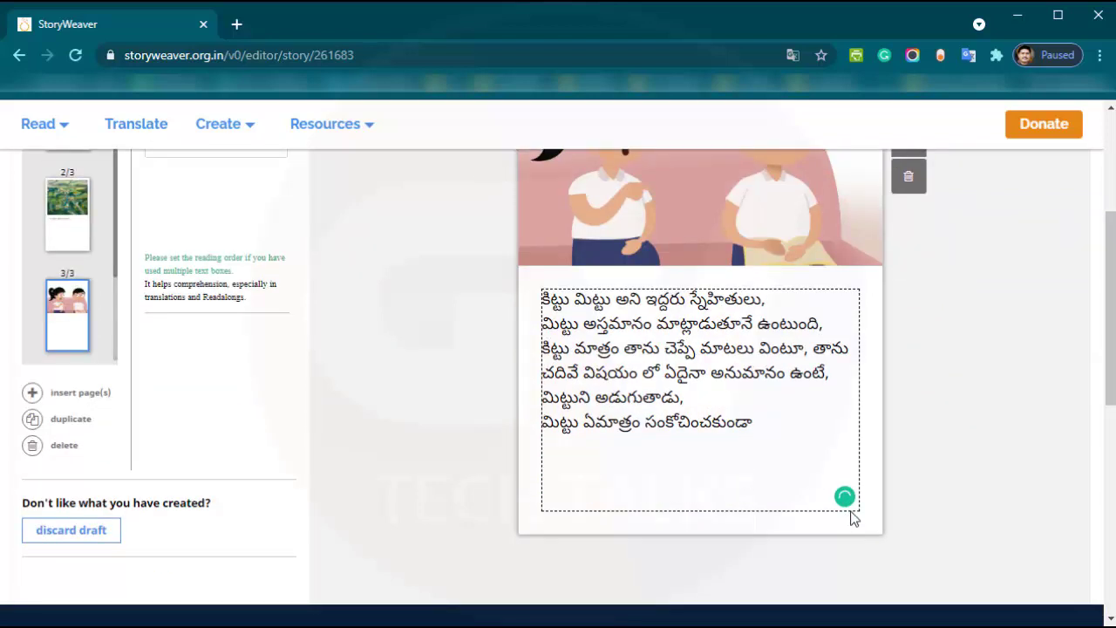
pyautogui.scroll(2, 853, 519)
pyautogui.scroll(-1, 846, 514)
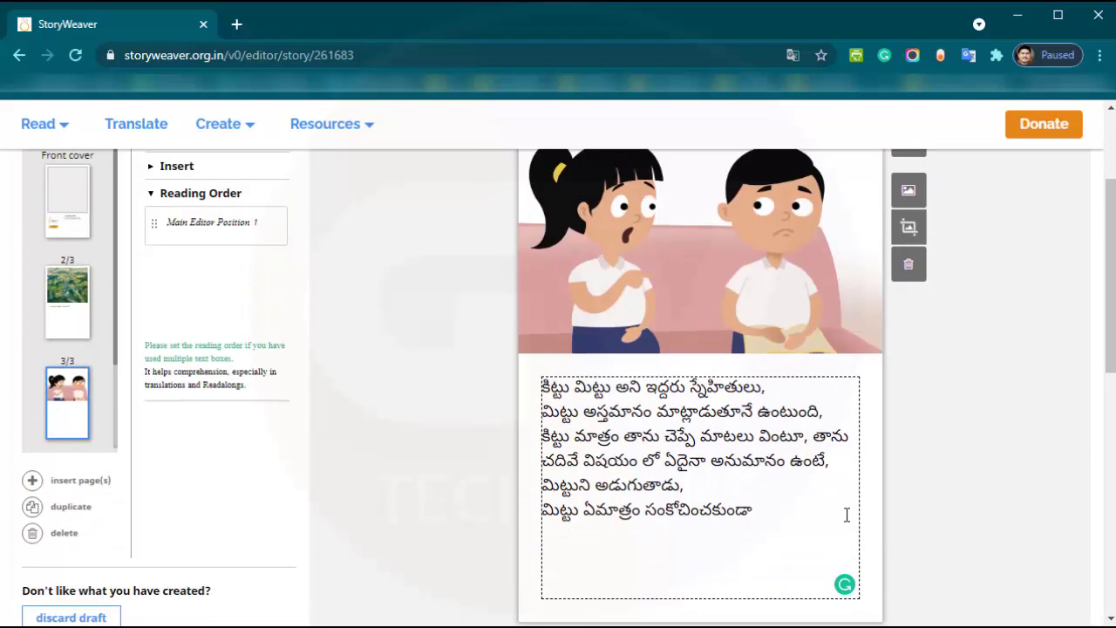
pyautogui.write('vivari')
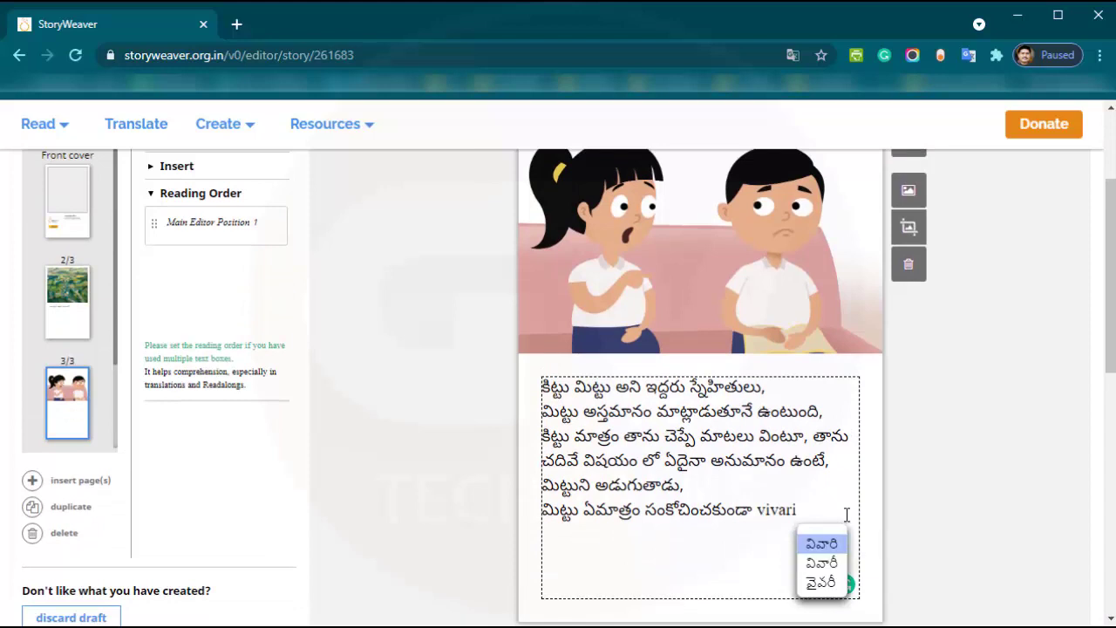
pyautogui.write('nchi chep')
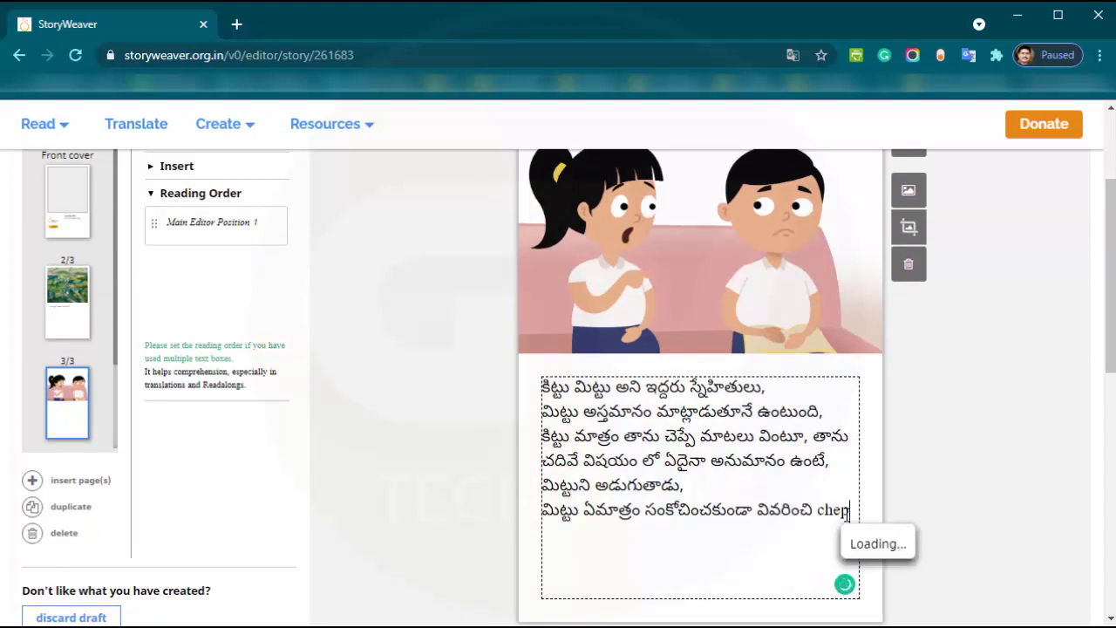
pyautogui.write('tundhi')
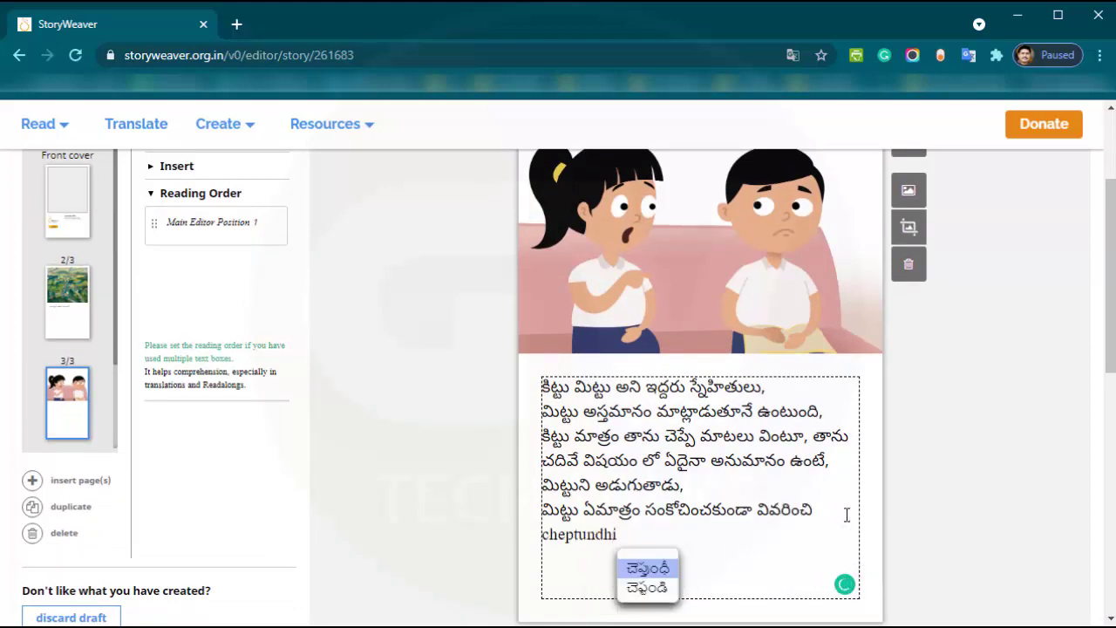
pyautogui.press('BackSpace')
pyautogui.press('BackSpace')
pyautogui.write('i')
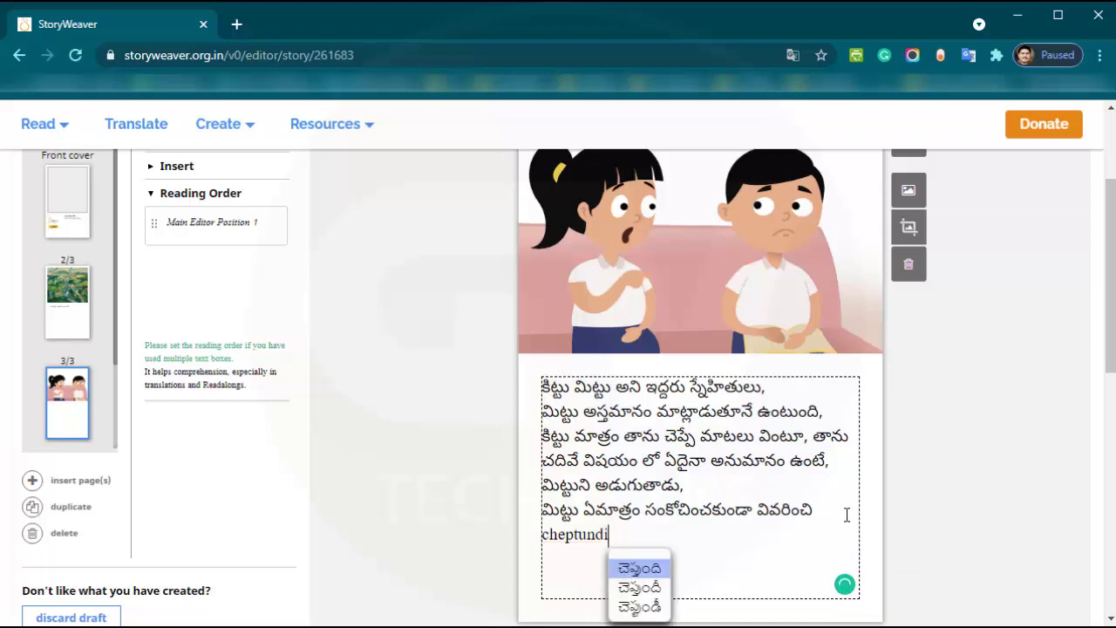
pyautogui.write('.')
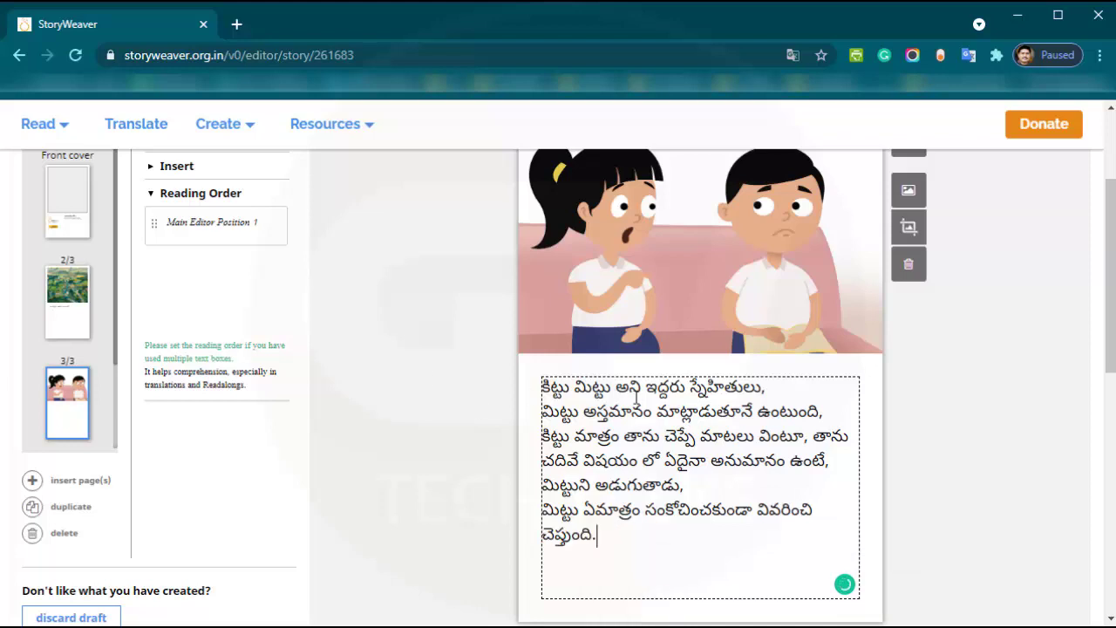
# Step: Add a new blank page after page 3 of the book
pyautogui.scroll(3, 917, 443)
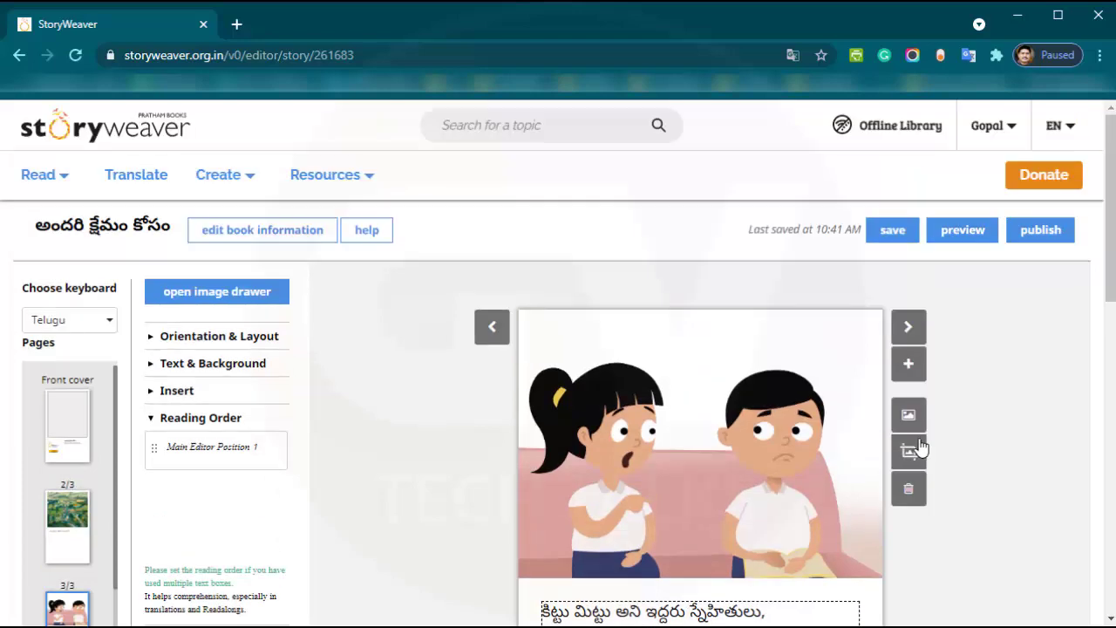
pyautogui.scroll(-3, 916, 443)
pyautogui.scroll(1, 918, 387)
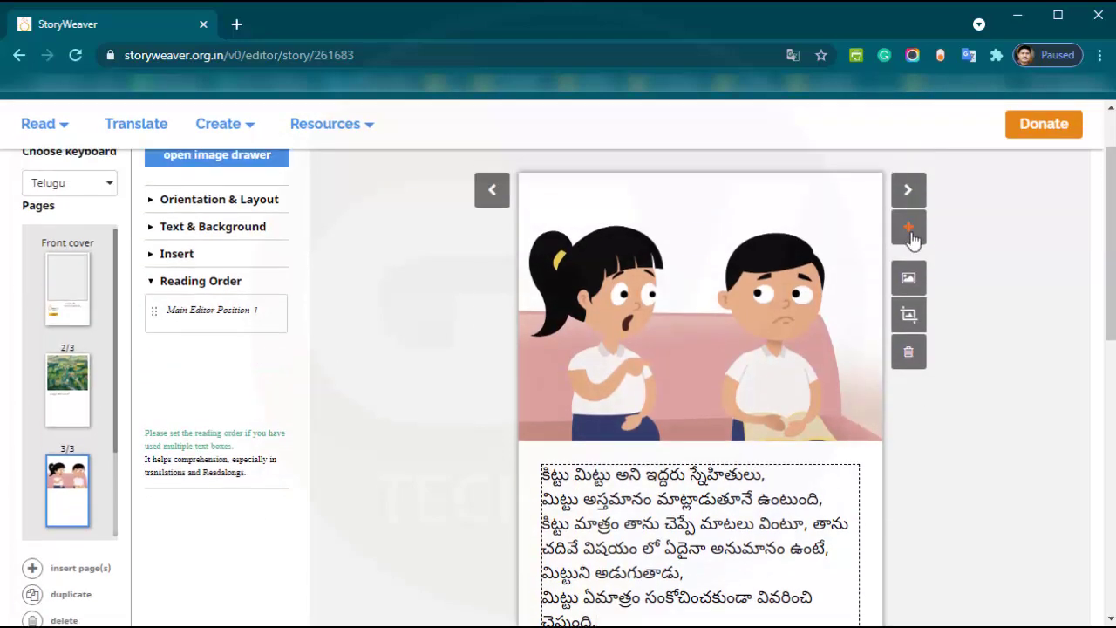
pyautogui.click(909, 228)
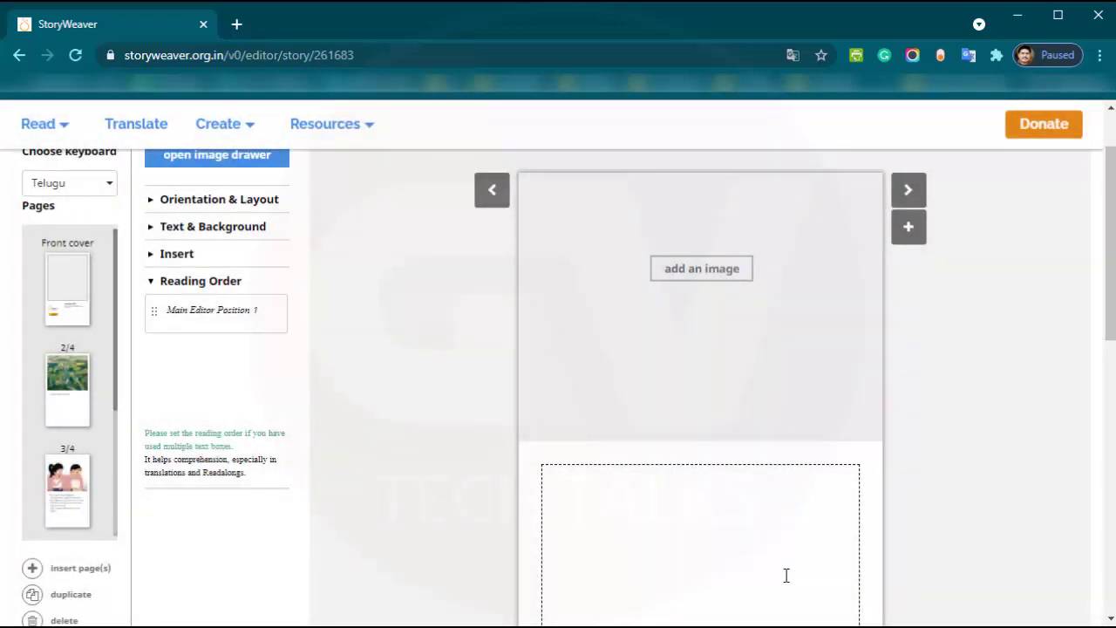
# Step: Pick the favourite image "A girl talking to boy" for the new page 4
pyautogui.click(691, 272)
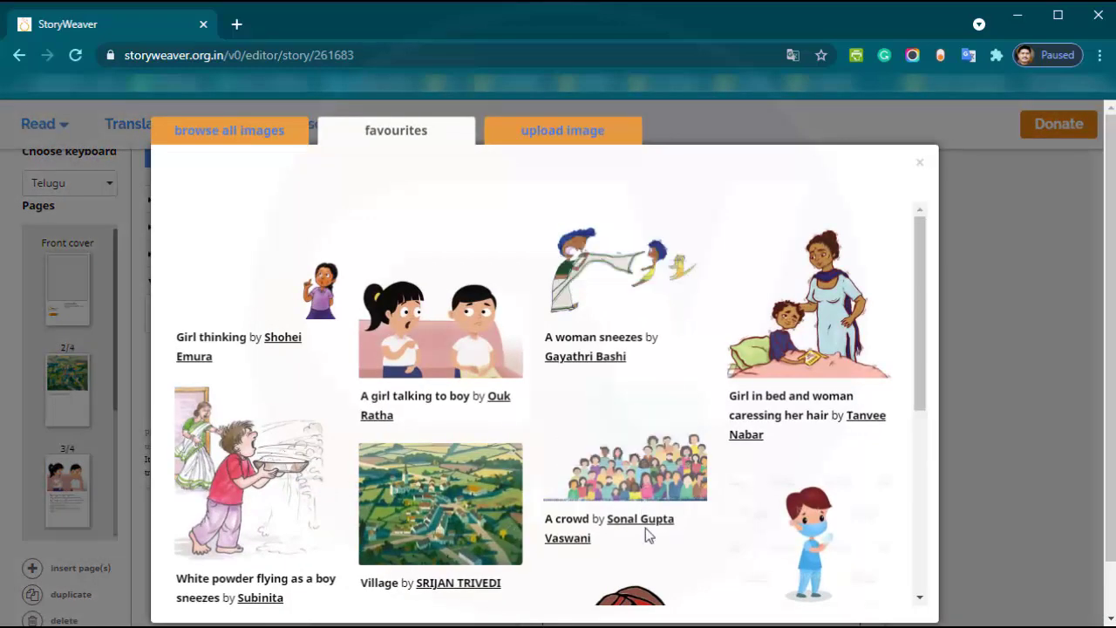
pyautogui.moveTo(430, 469)
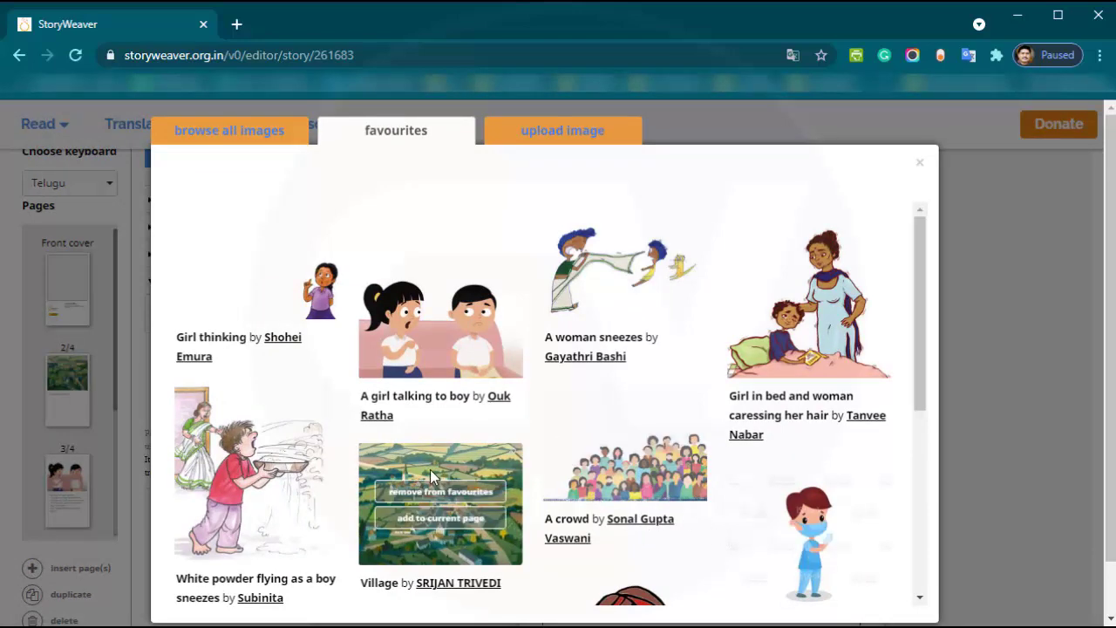
pyautogui.scroll(-4, 430, 471)
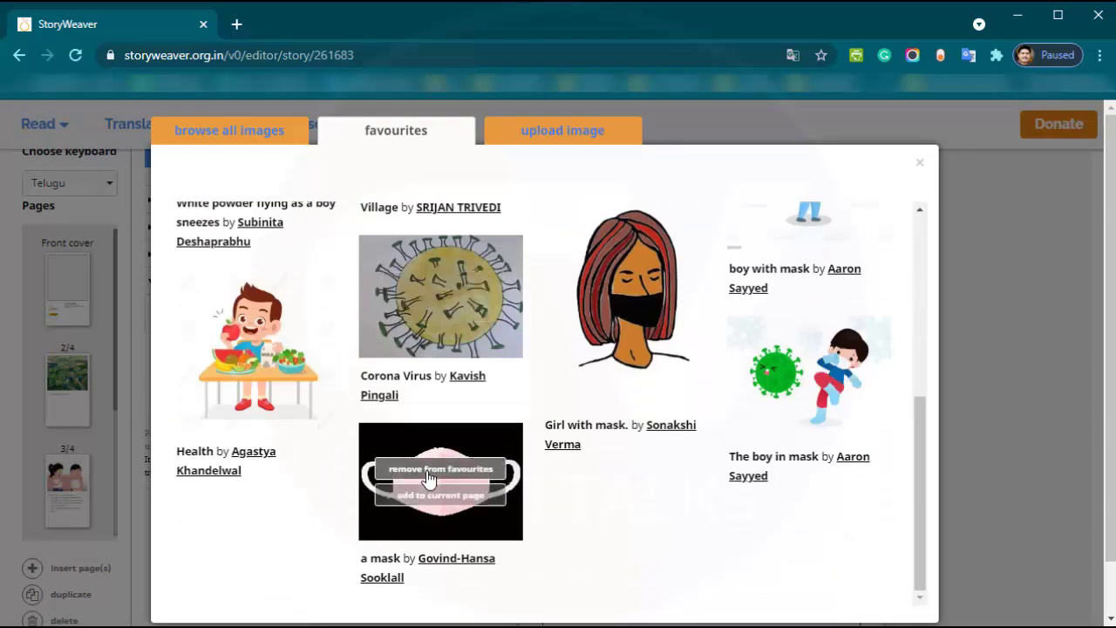
pyautogui.scroll(4, 430, 475)
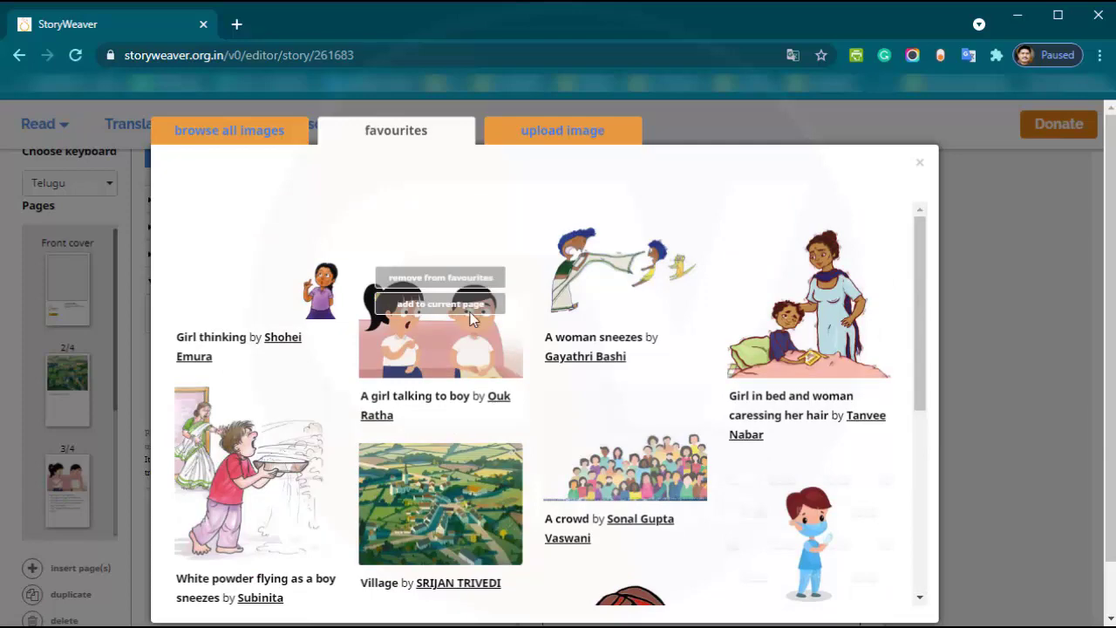
pyautogui.click(470, 312)
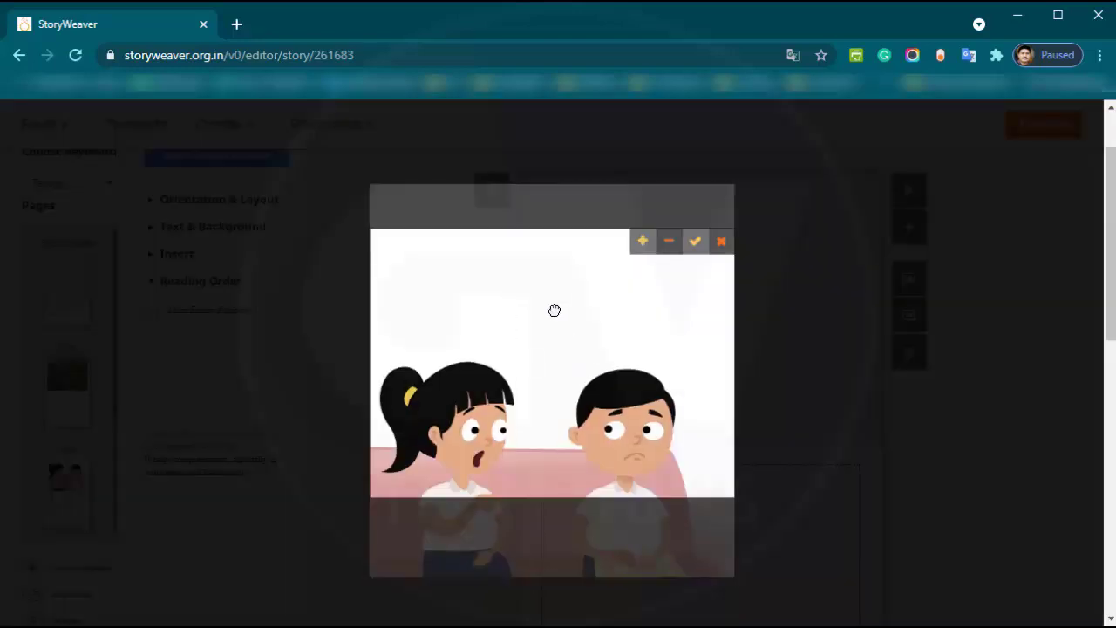
# Step: Enlarge the image, shift the crop frame toward the boy, and insert the cropped picture on page 4
pyautogui.click(642, 242)
pyautogui.click(642, 242)
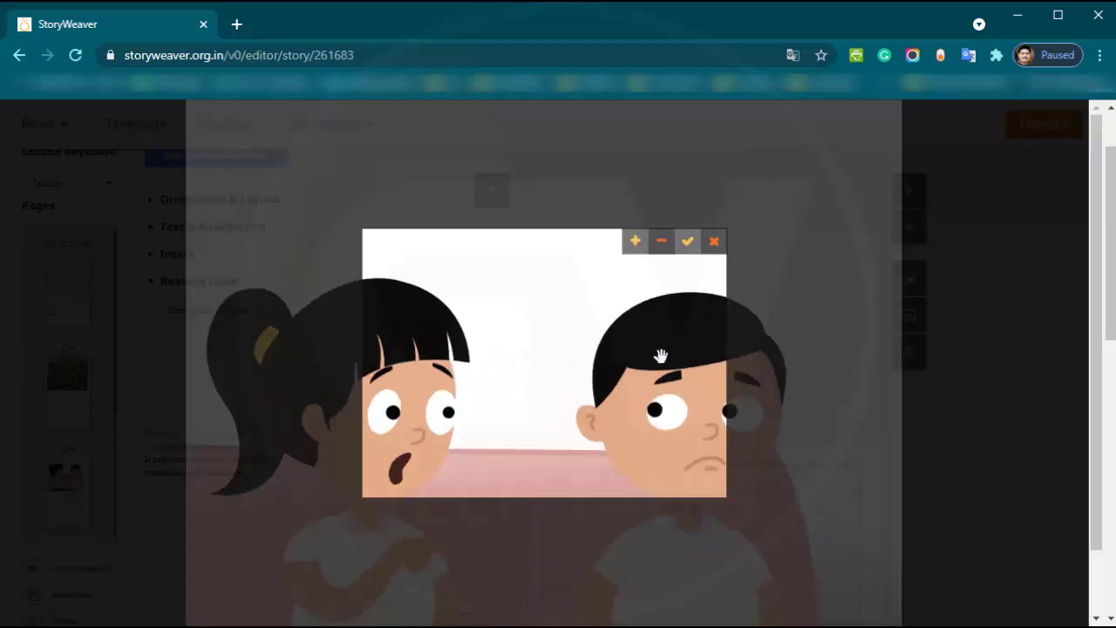
pyautogui.moveTo(661, 357); pyautogui.dragTo(462, 262)
pyautogui.moveTo(616, 403); pyautogui.dragTo(640, 282)
pyautogui.click(670, 246)
pyautogui.click(669, 246)
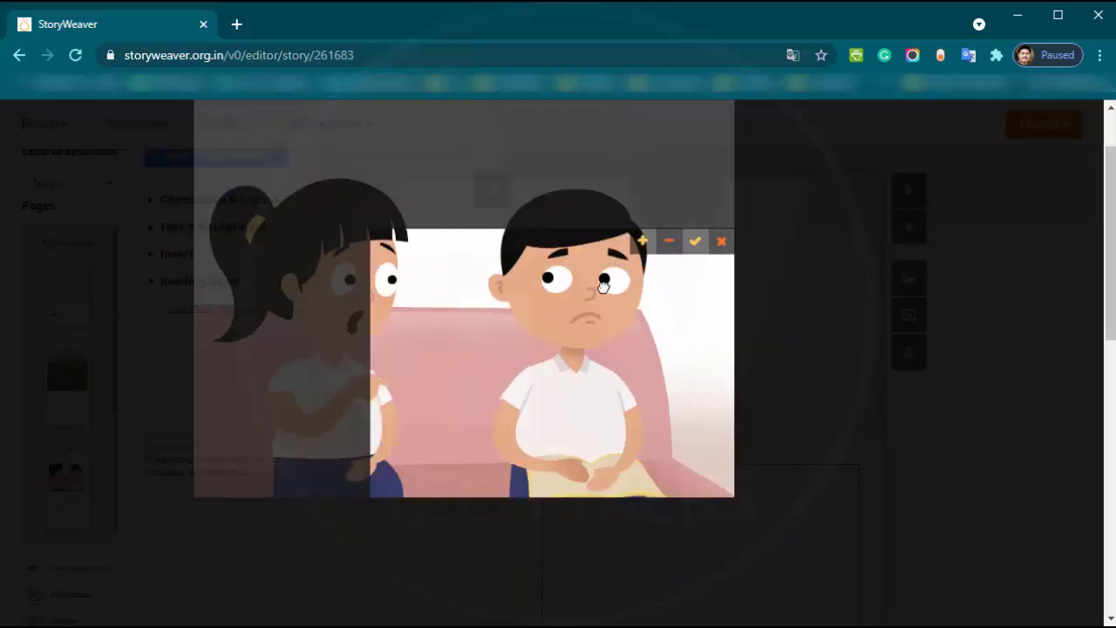
pyautogui.click(695, 241)
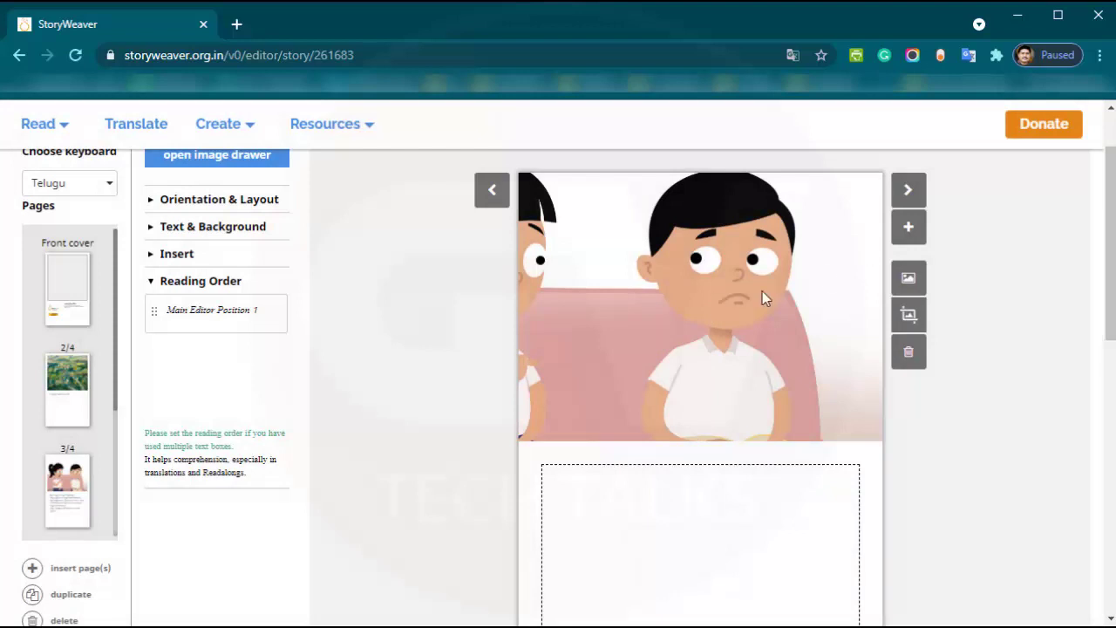
# Step: Reopen page 4's image for cropping and shrink it until both children fit in the frame
pyautogui.click(907, 315)
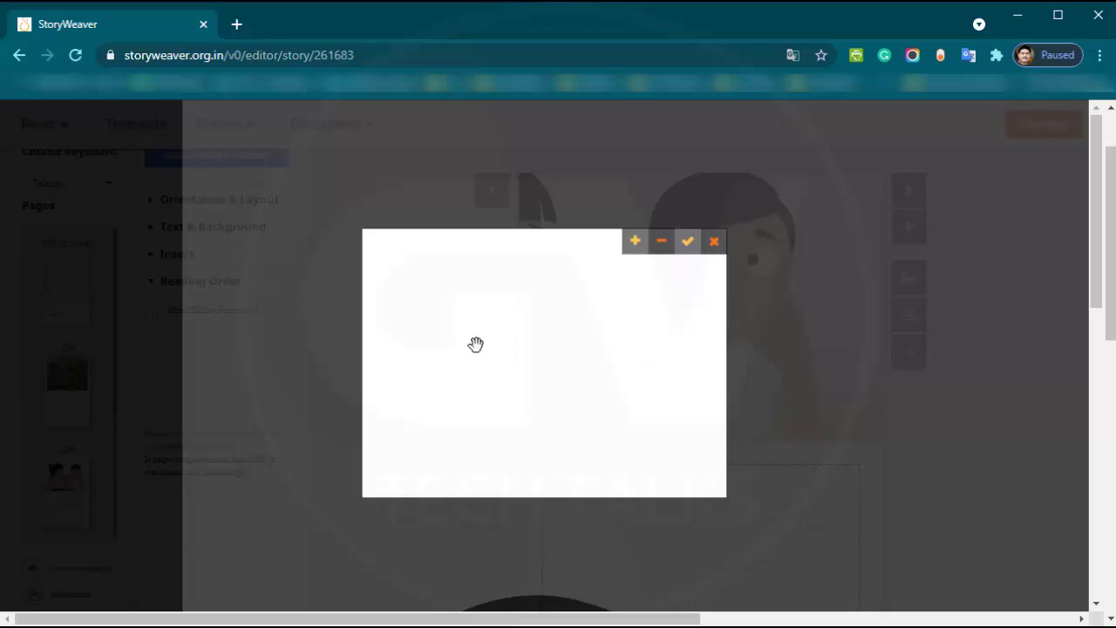
pyautogui.scroll(-5, 475, 344)
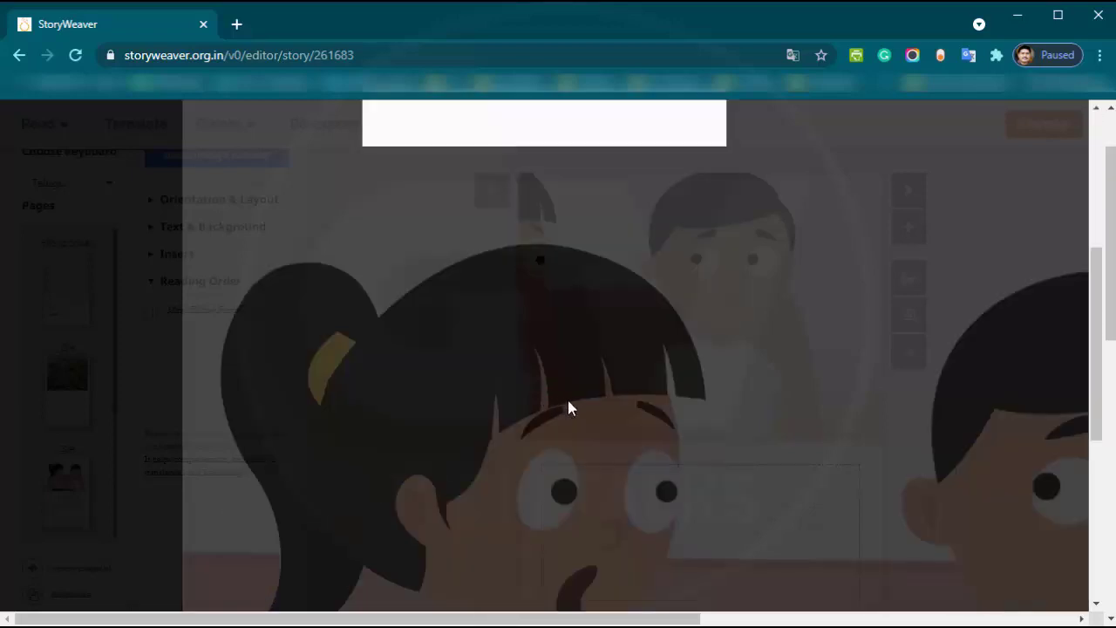
pyautogui.scroll(5, 575, 410)
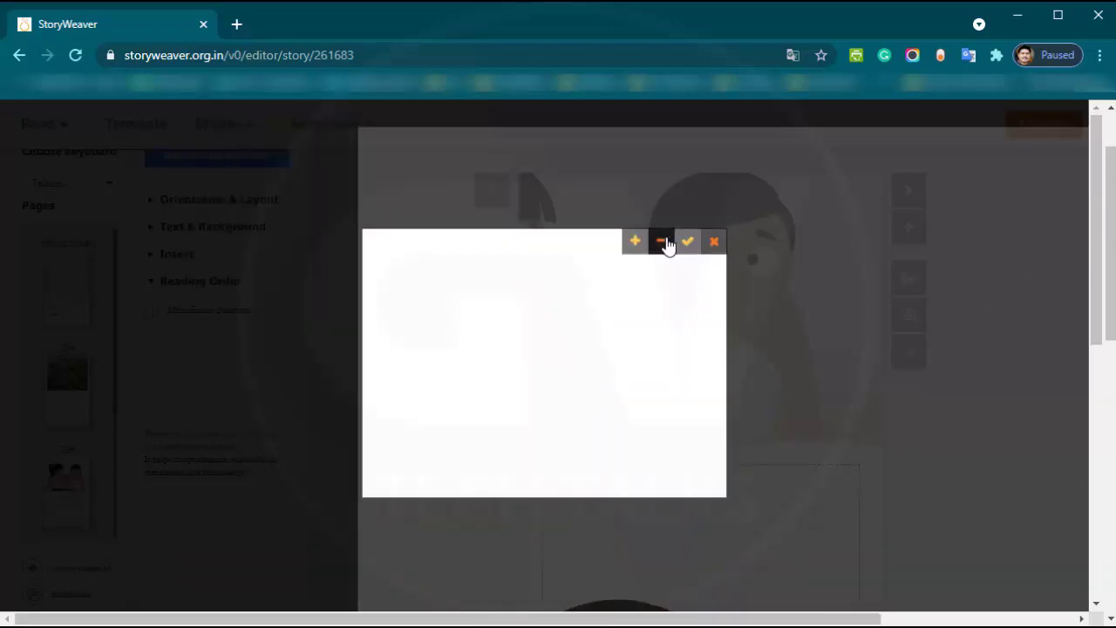
pyautogui.click(663, 242)
pyautogui.click(663, 241)
pyautogui.click(662, 241)
pyautogui.moveTo(640, 341); pyautogui.dragTo(559, 284)
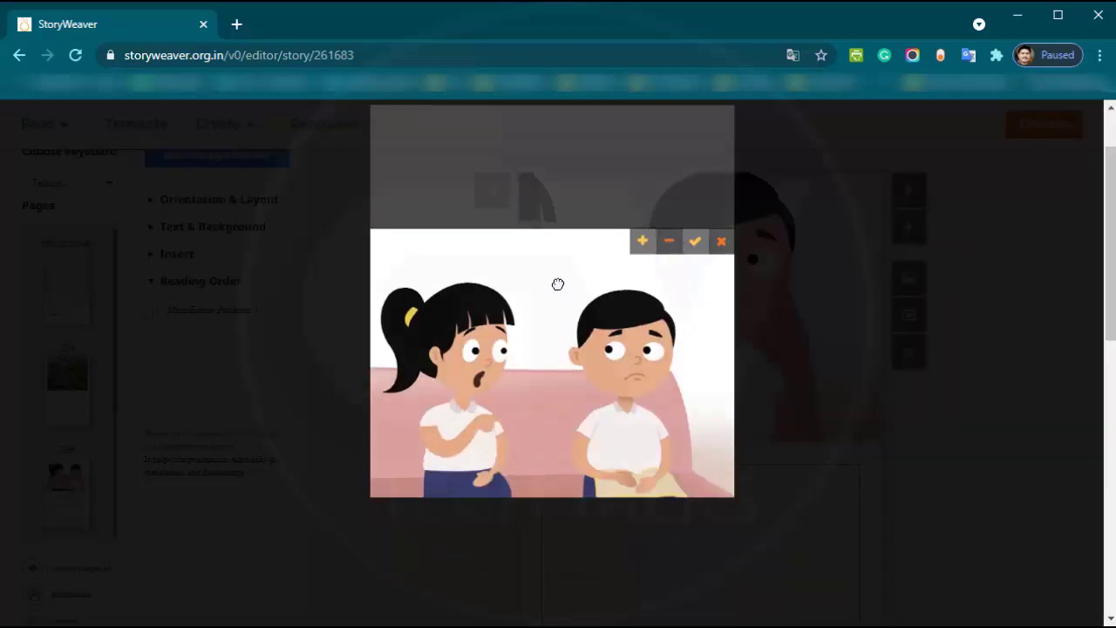
# Step: Enlarge and reposition the image so only the boy's head and shoulders fill the frame, and apply the crop
pyautogui.click(641, 241)
pyautogui.click(641, 241)
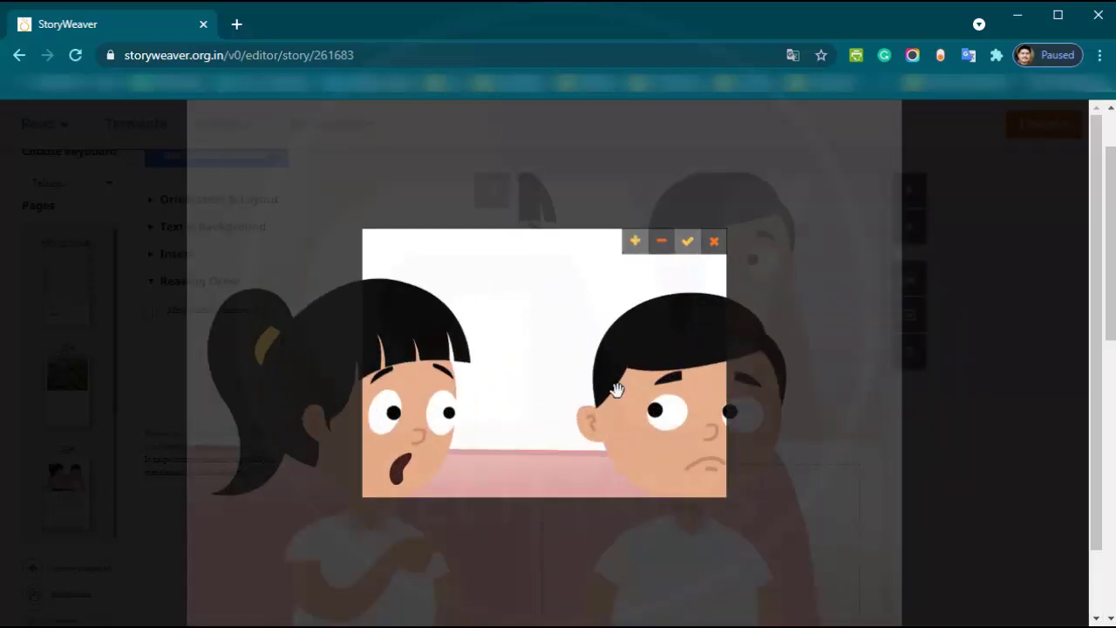
pyautogui.click(642, 242)
pyautogui.moveTo(628, 384); pyautogui.dragTo(460, 322)
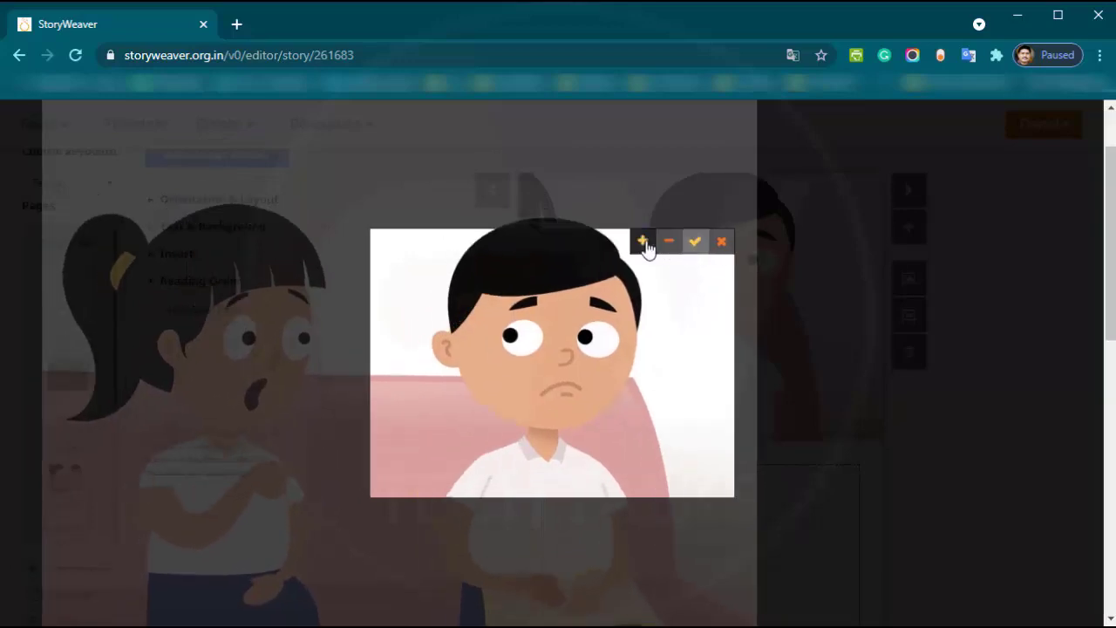
pyautogui.click(668, 247)
pyautogui.click(668, 248)
pyautogui.click(668, 247)
pyautogui.moveTo(599, 284); pyautogui.dragTo(608, 304)
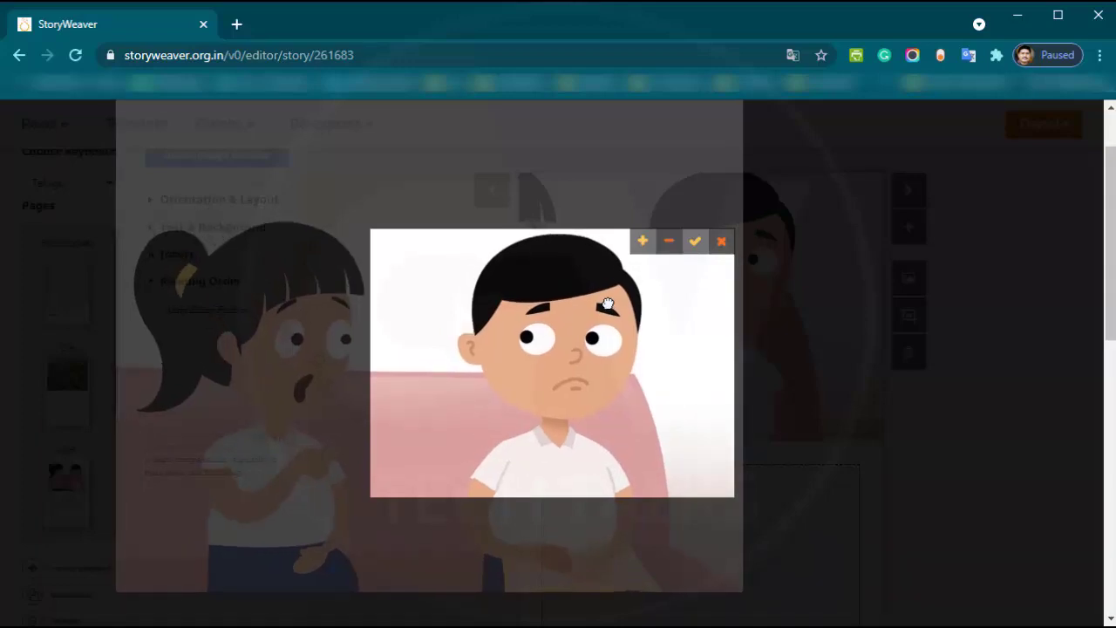
pyautogui.click(695, 242)
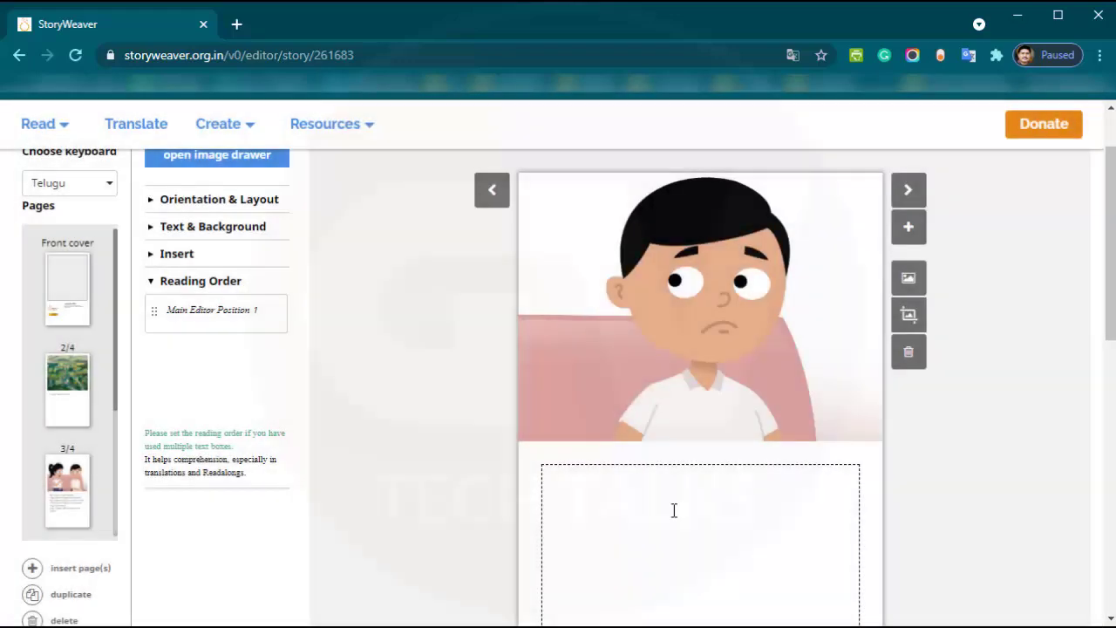
# Step: Start page 4's text with "కిట్టు మనసులో అనుకునే వాడు," in Telugu
pyautogui.write('kittu man')
pyautogui.write('asulol')
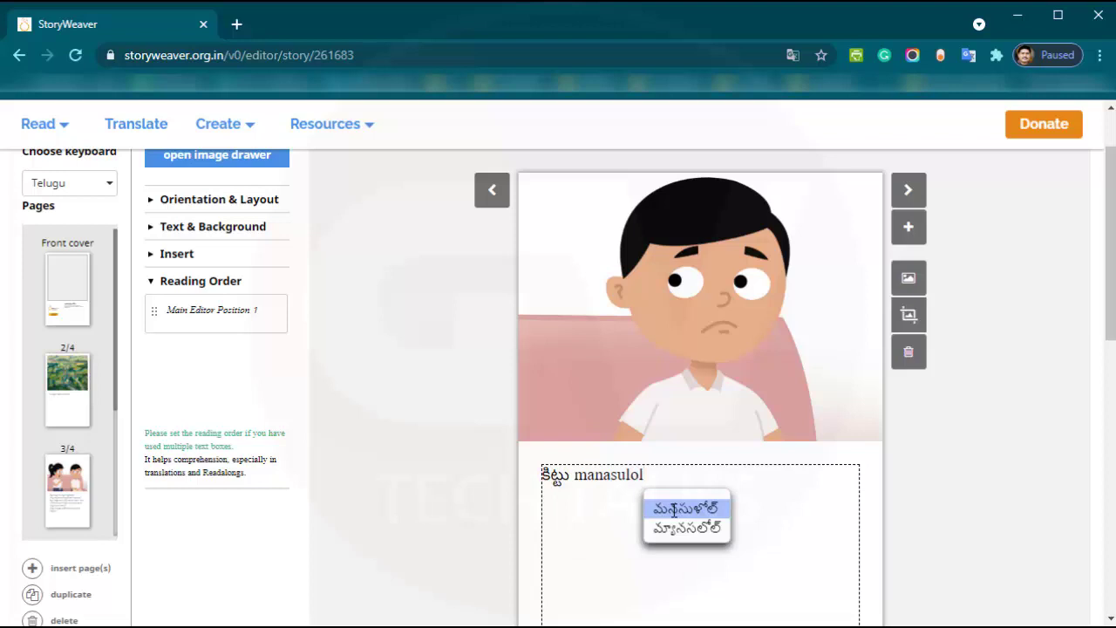
pyautogui.write(' anuku')
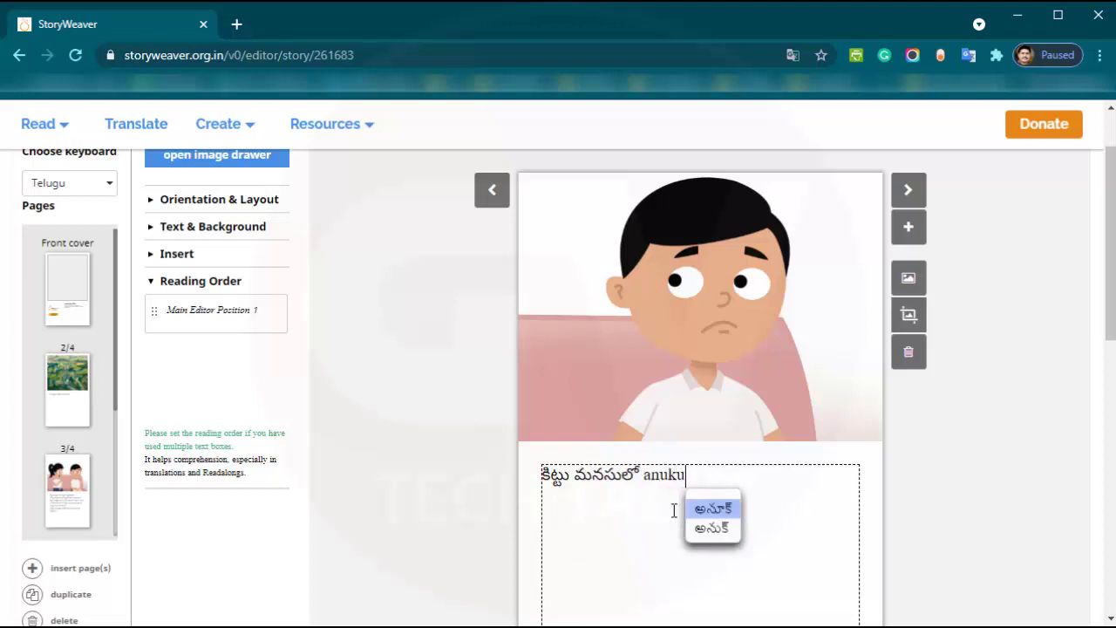
pyautogui.write('ne vaadu')
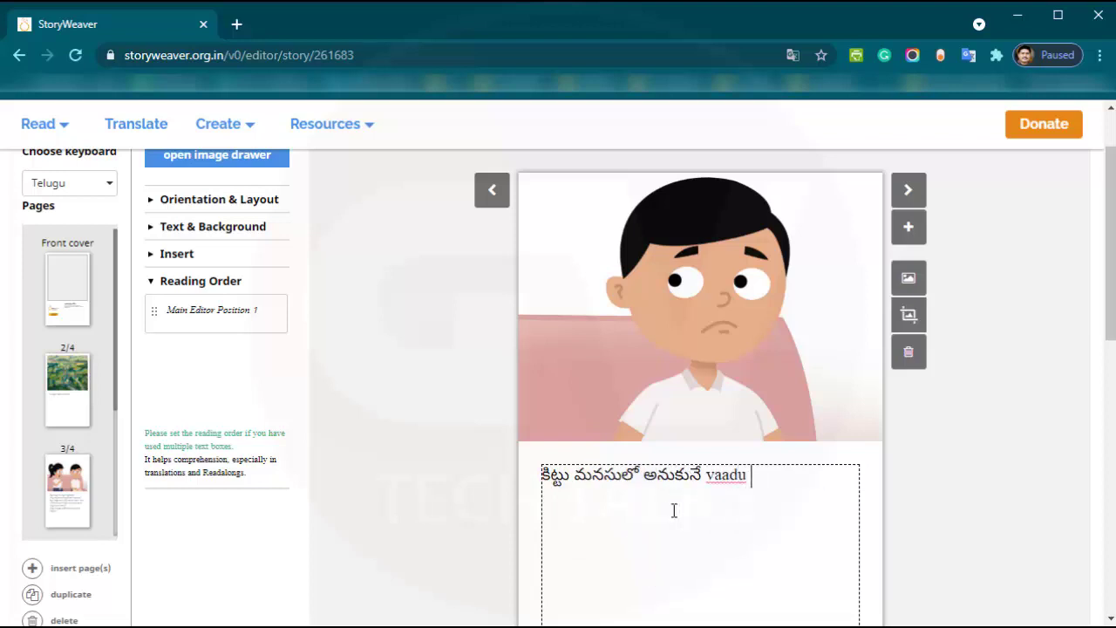
pyautogui.press('BackSpace')
pyautogui.write('du')
# Step: Continue page 4's sentence with the quoted thought "మిట్టు చాలా టెలివైనది", followed by "ani"
pyautogui.write('"mittu ')
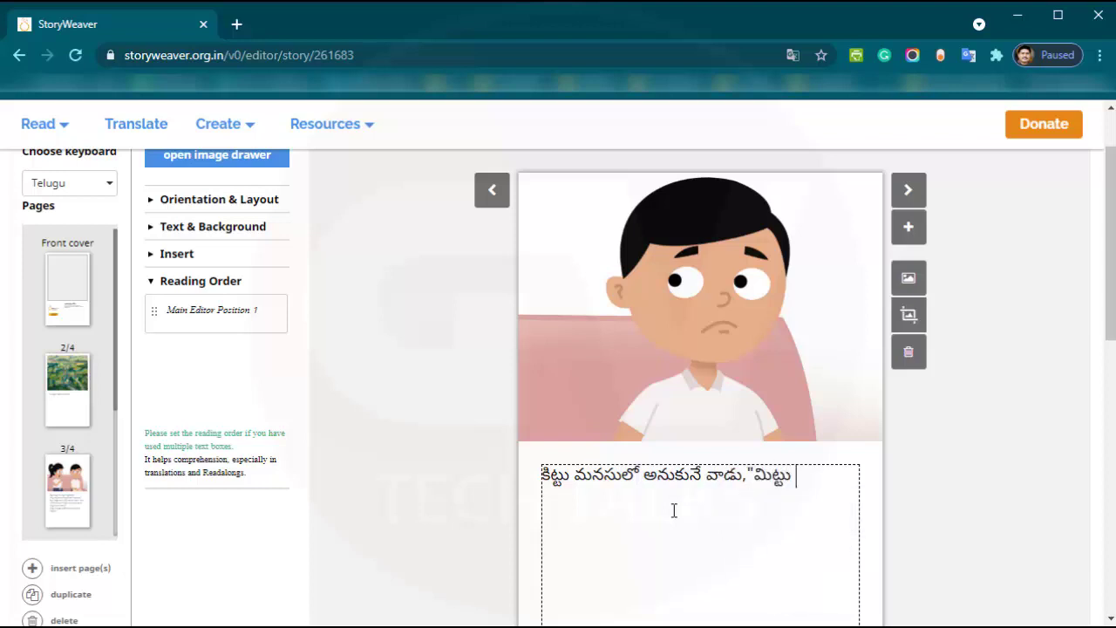
pyautogui.write('chaalaa')
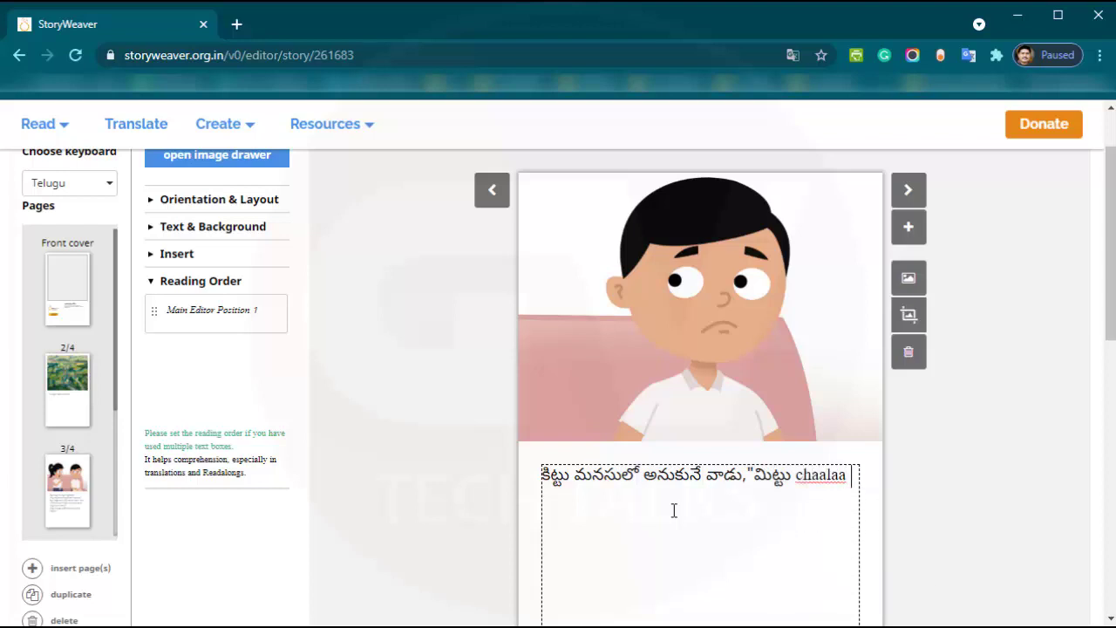
pyautogui.press('BackSpace')
pyautogui.write('telivainadi')
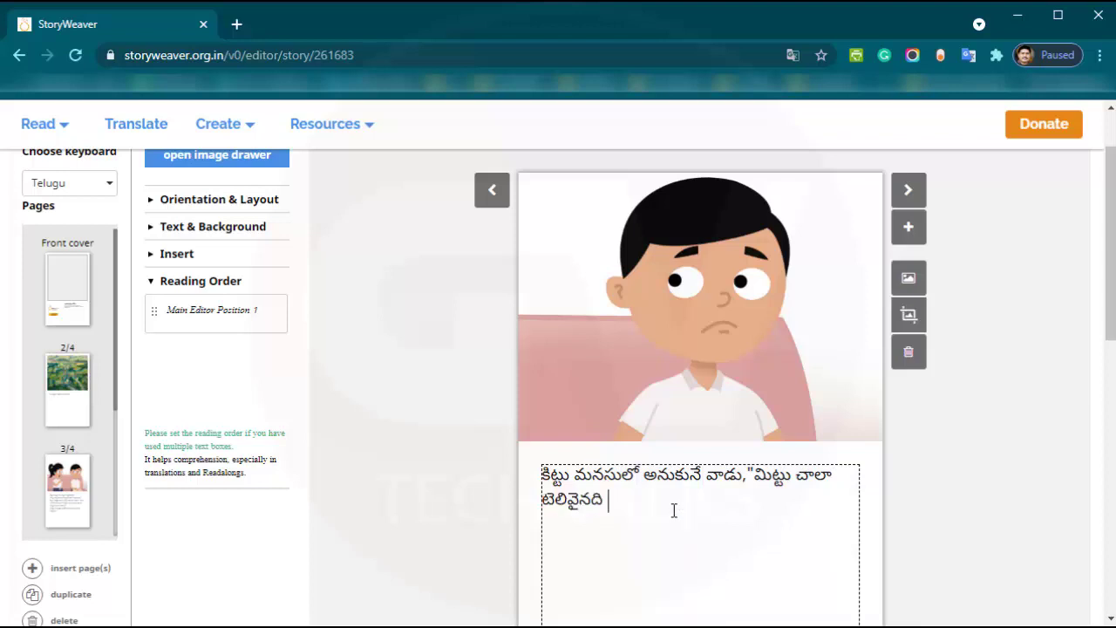
pyautogui.write(' " ani')
# Step: Add a new page after page 4 and open the favourite images to choose its picture
pyautogui.click(913, 243)
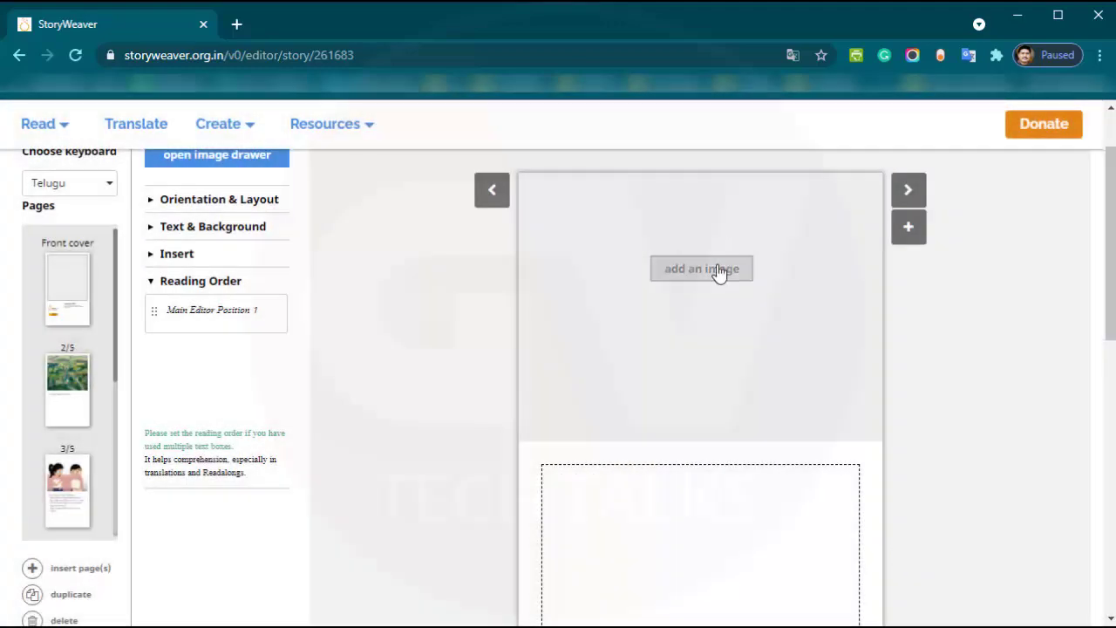
pyautogui.click(718, 272)
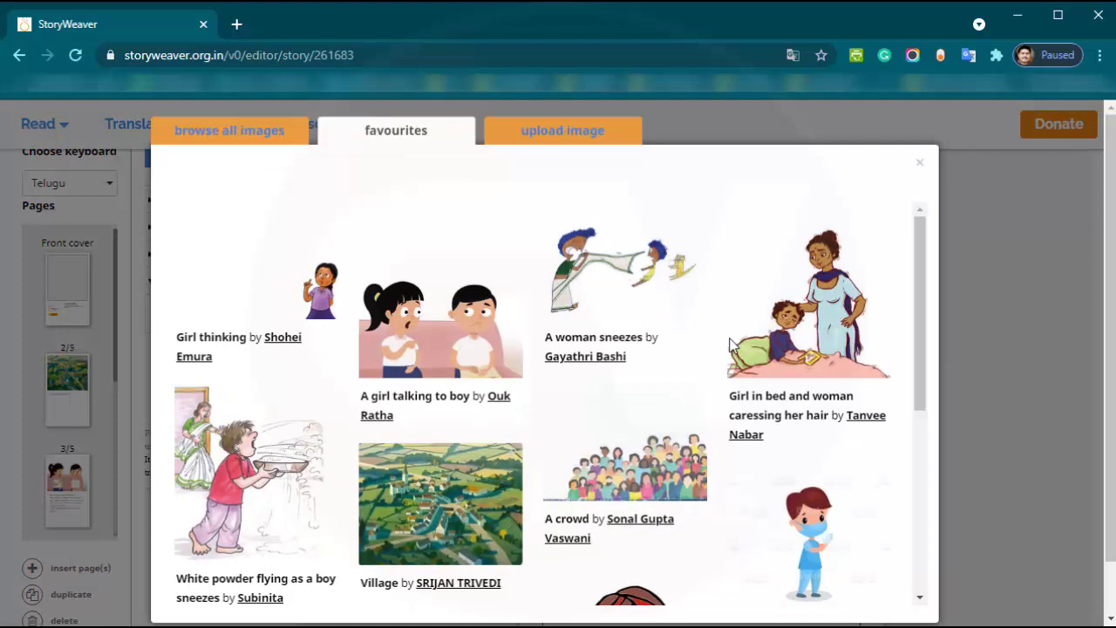
pyautogui.moveTo(467, 332)
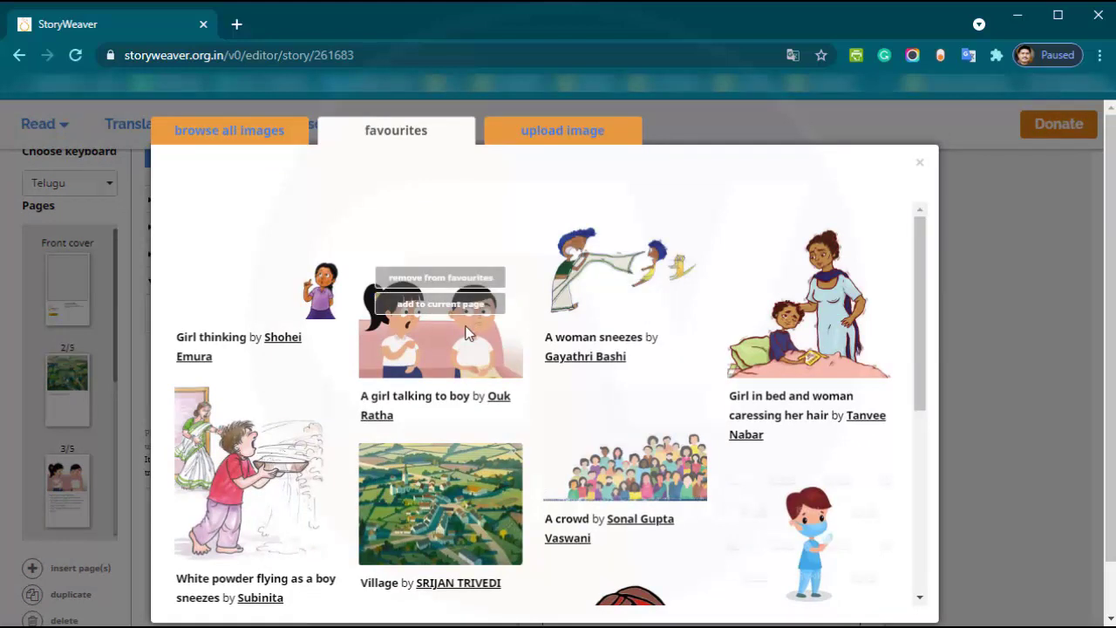
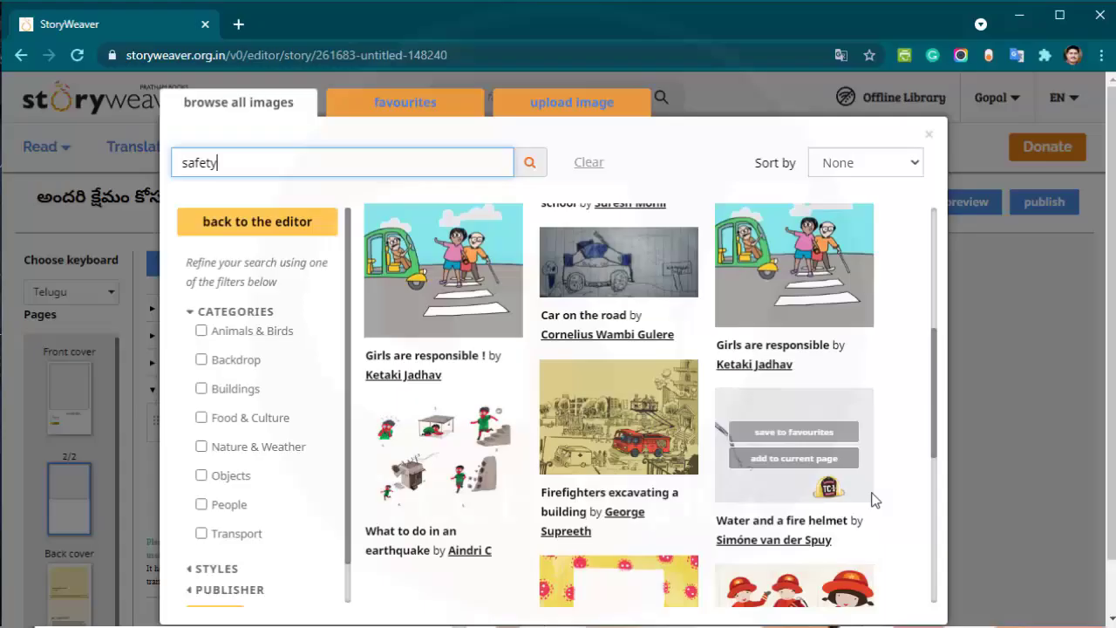
# Step: Look through the "safety" image results, loading more of them, and enter "health" as the new search term
pyautogui.scroll(-5, 877, 502)
pyautogui.scroll(-3, 879, 506)
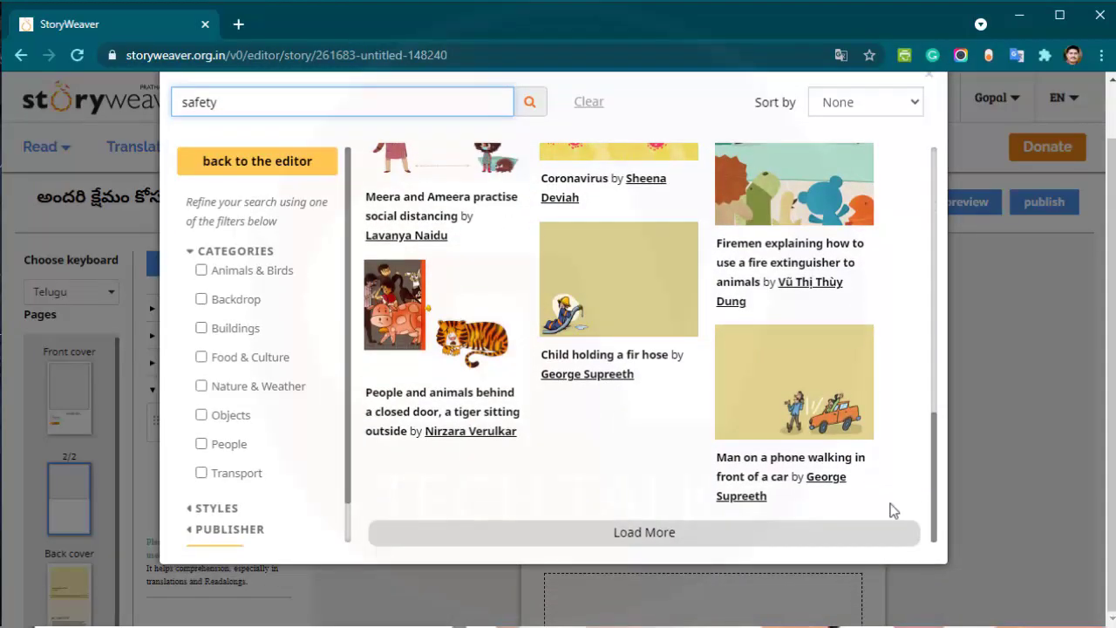
pyautogui.click(889, 528)
pyautogui.scroll(-10, 729, 581)
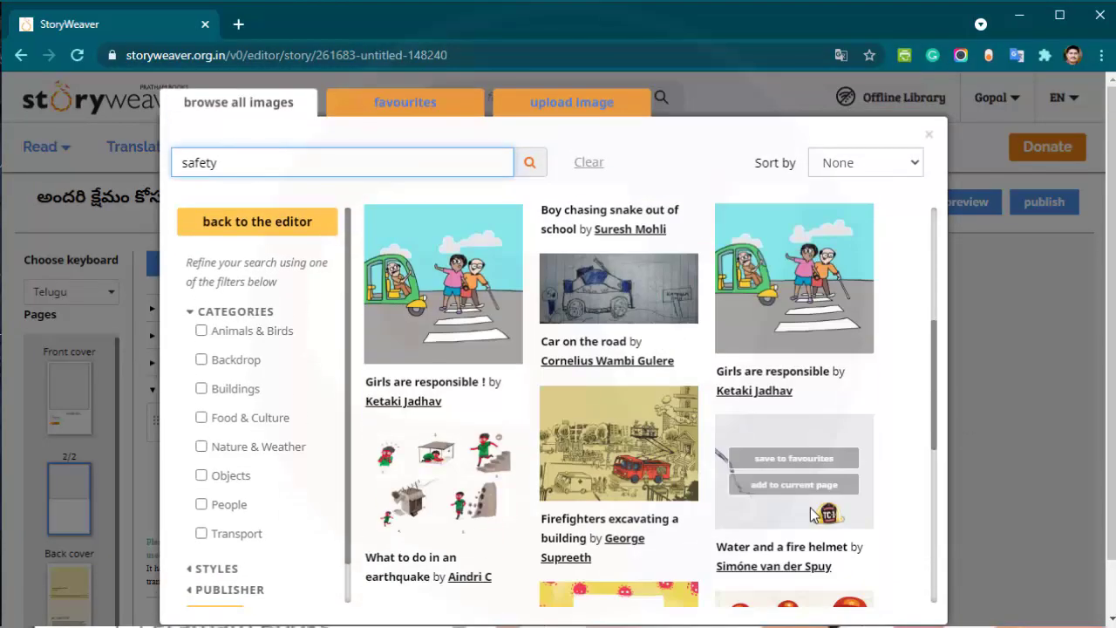
pyautogui.click(668, 531)
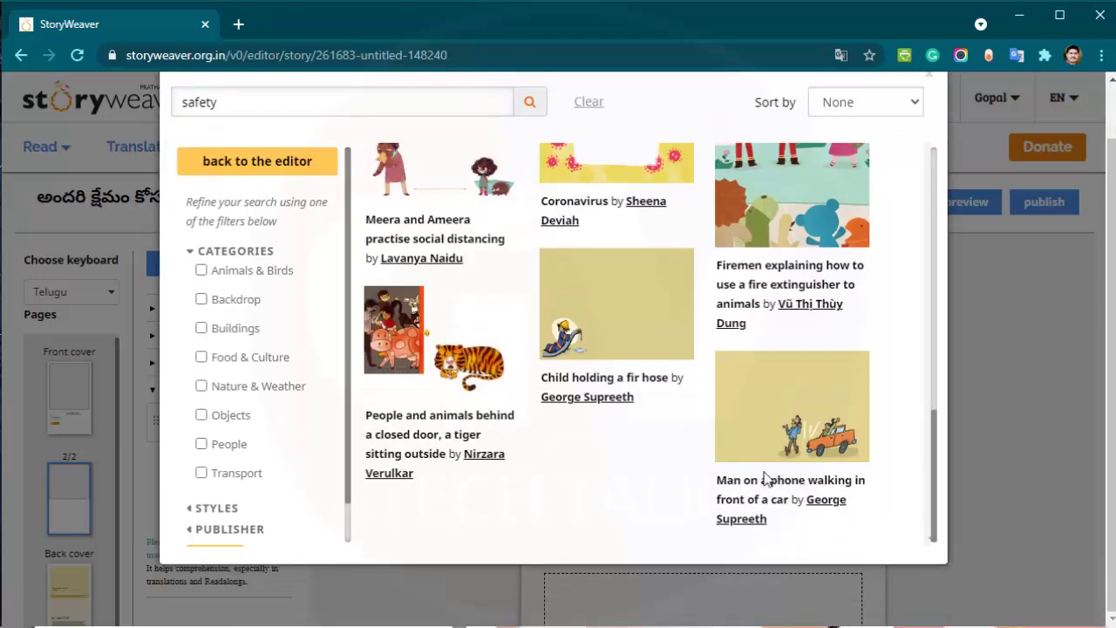
pyautogui.scroll(10, 767, 477)
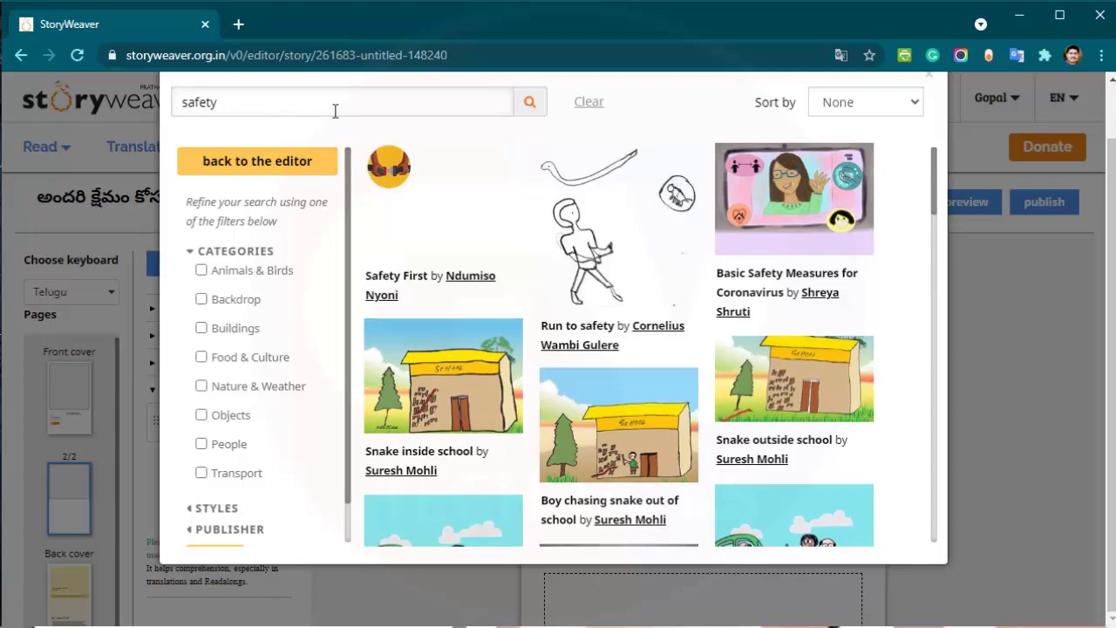
pyautogui.moveTo(237, 100); pyautogui.dragTo(152, 111)
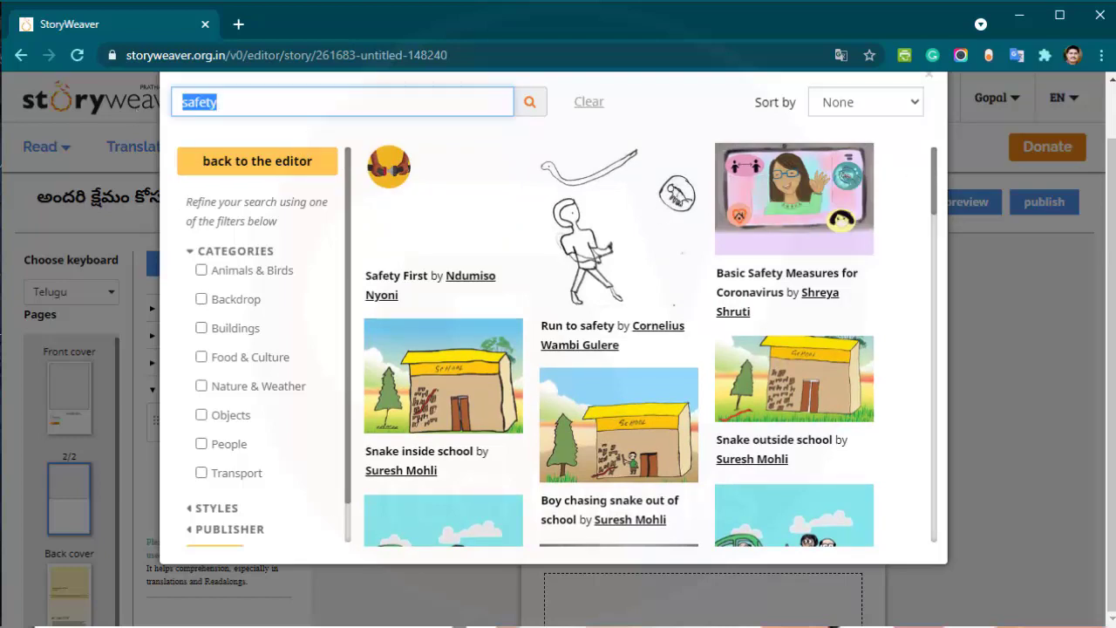
pyautogui.write('health')
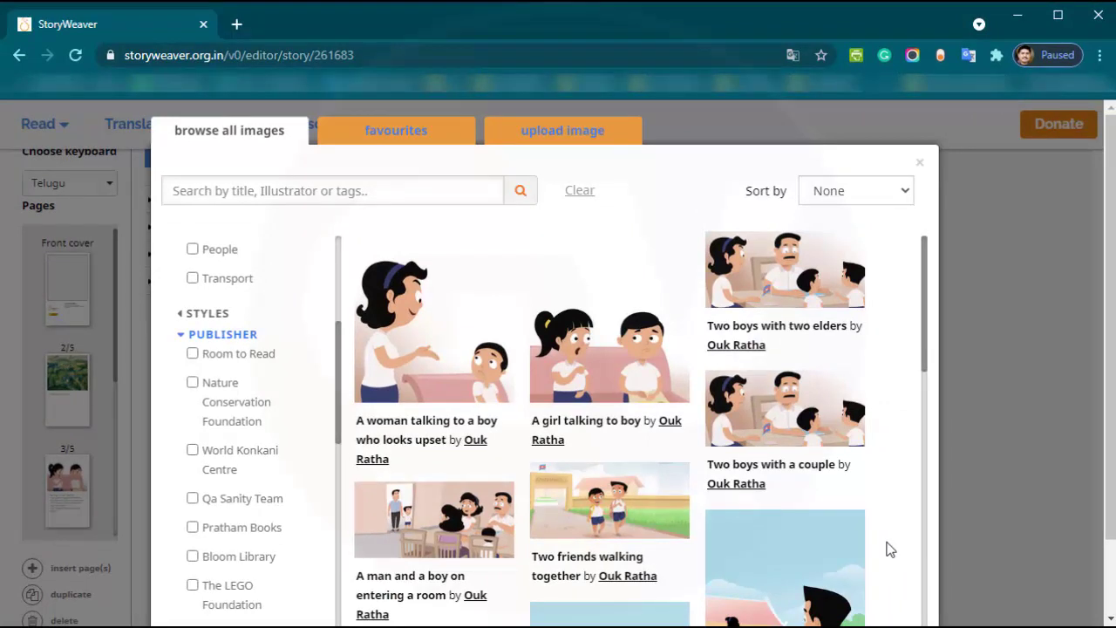
# Step: Add the image "Three children in school" to page 5 and crop it with all three children fully inside the frame
pyautogui.moveTo(425, 385)
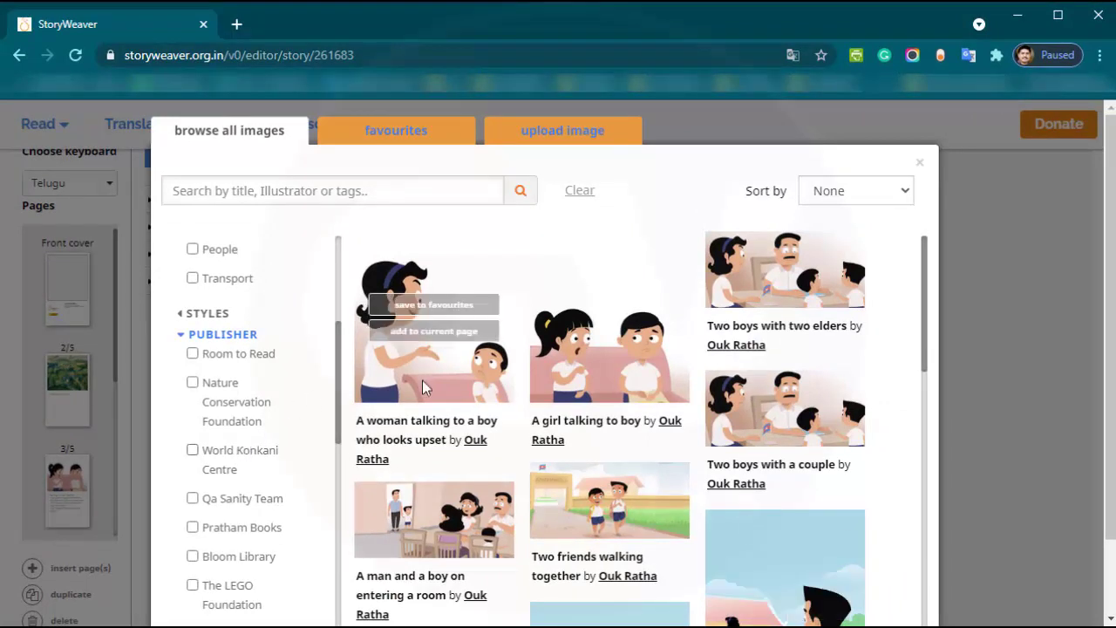
pyautogui.scroll(-2, 421, 390)
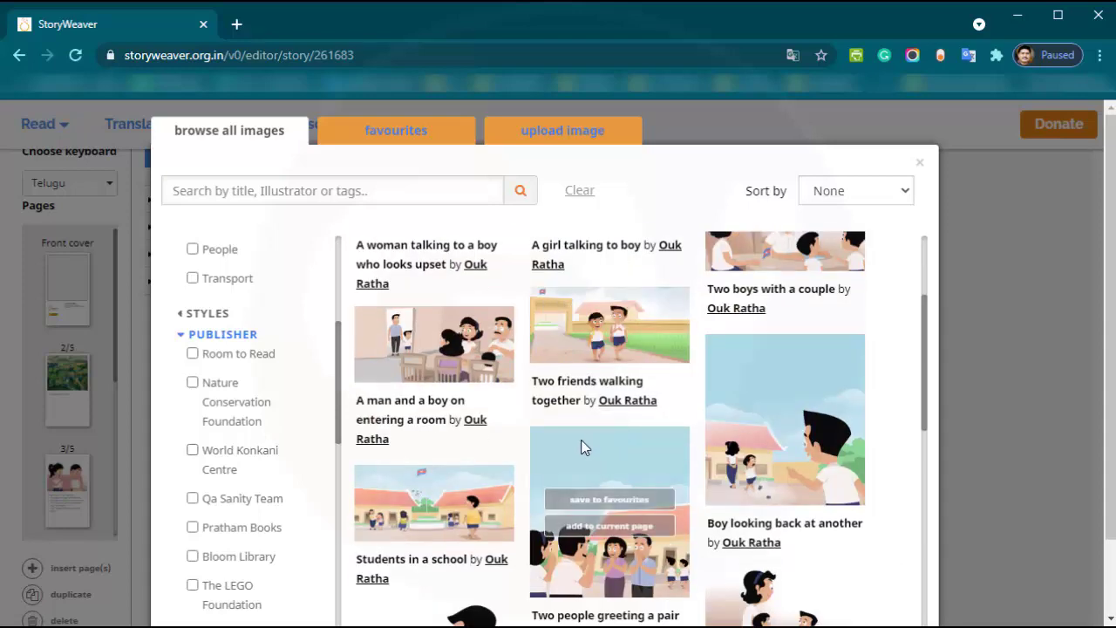
pyautogui.scroll(-4, 541, 462)
pyautogui.scroll(1, 885, 462)
pyautogui.moveTo(854, 522)
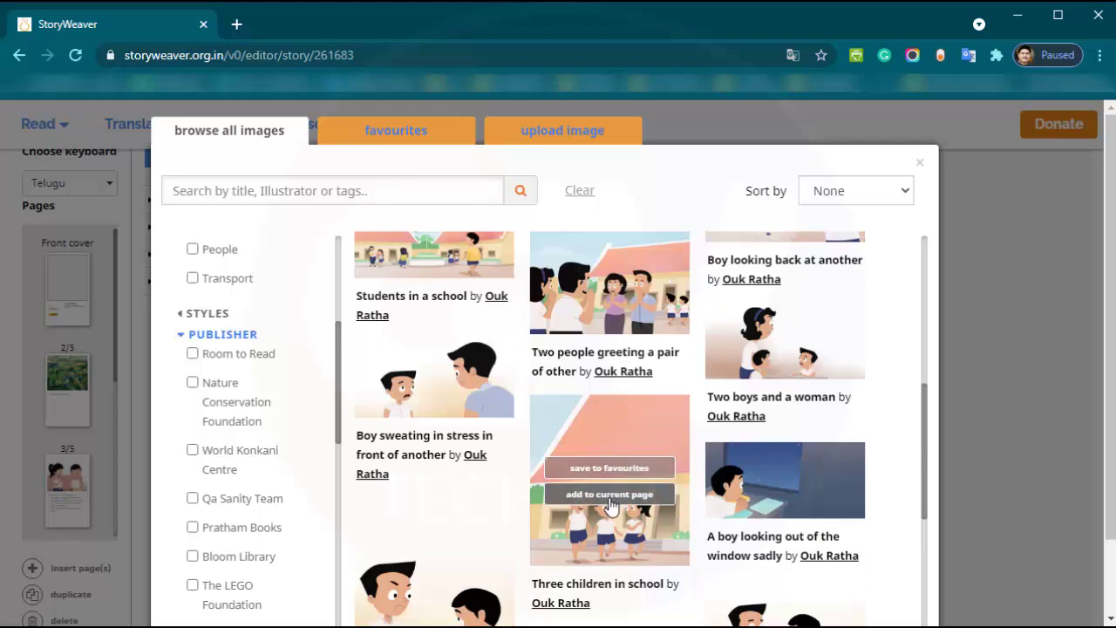
pyautogui.click(609, 495)
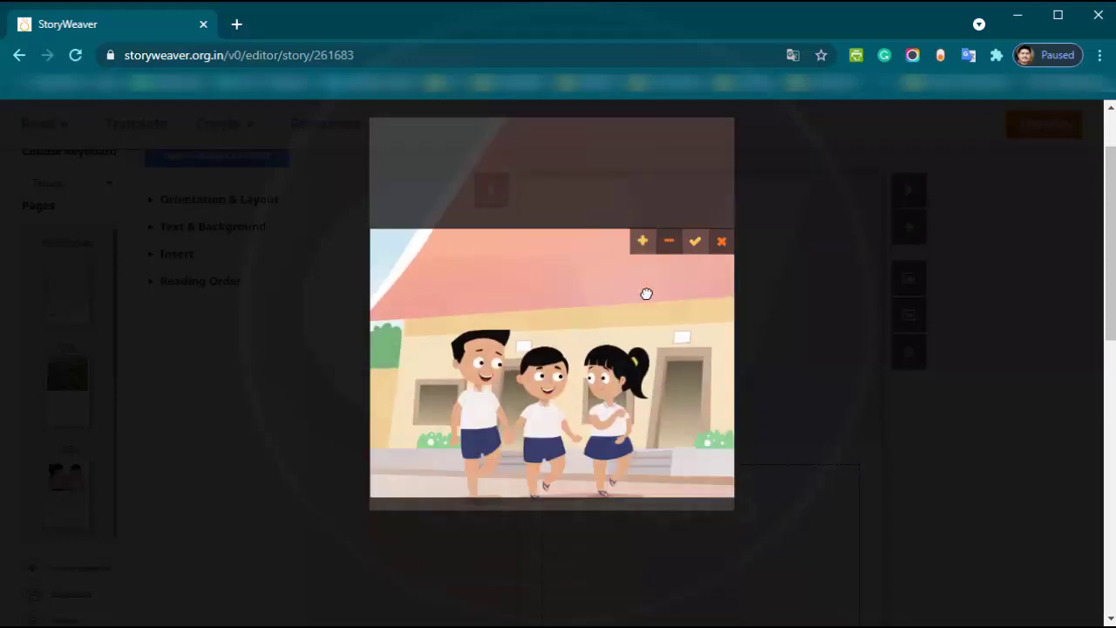
pyautogui.moveTo(663, 352); pyautogui.dragTo(660, 357)
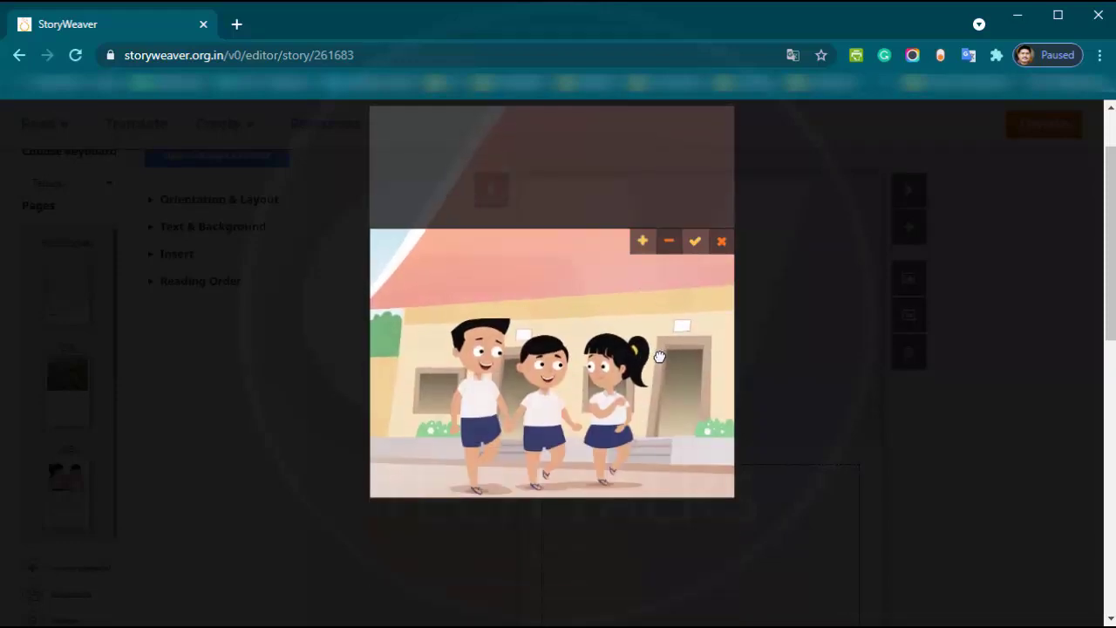
pyautogui.click(696, 242)
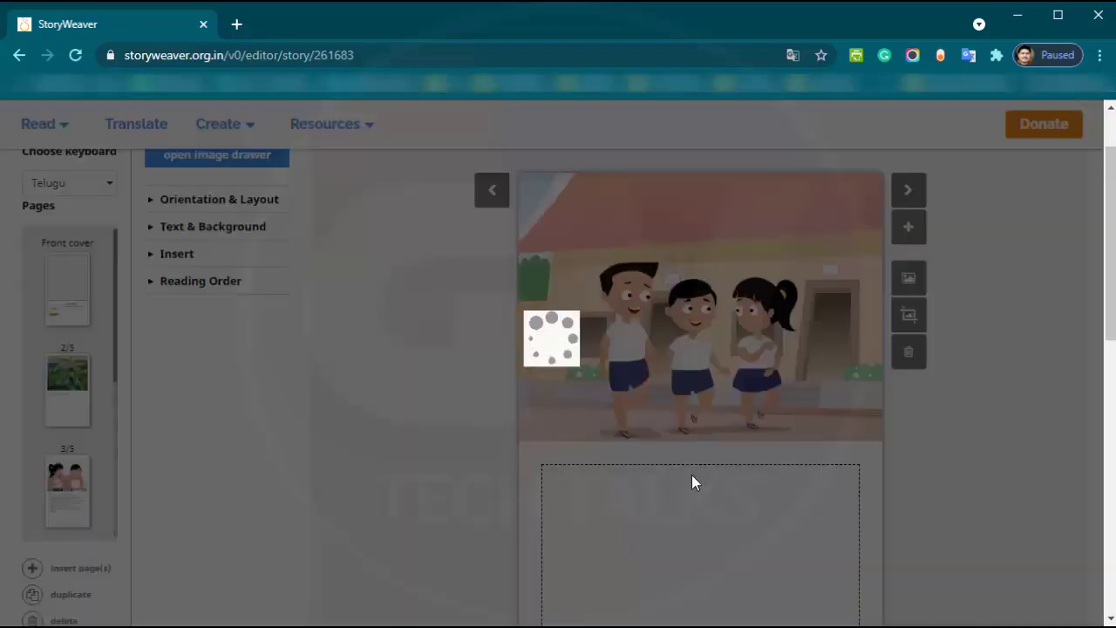
# Step: Enter "కిట్టు మిట్టు లతో పాటు" in page 5's text box, correcting the mistyped third word
pyautogui.click(707, 512)
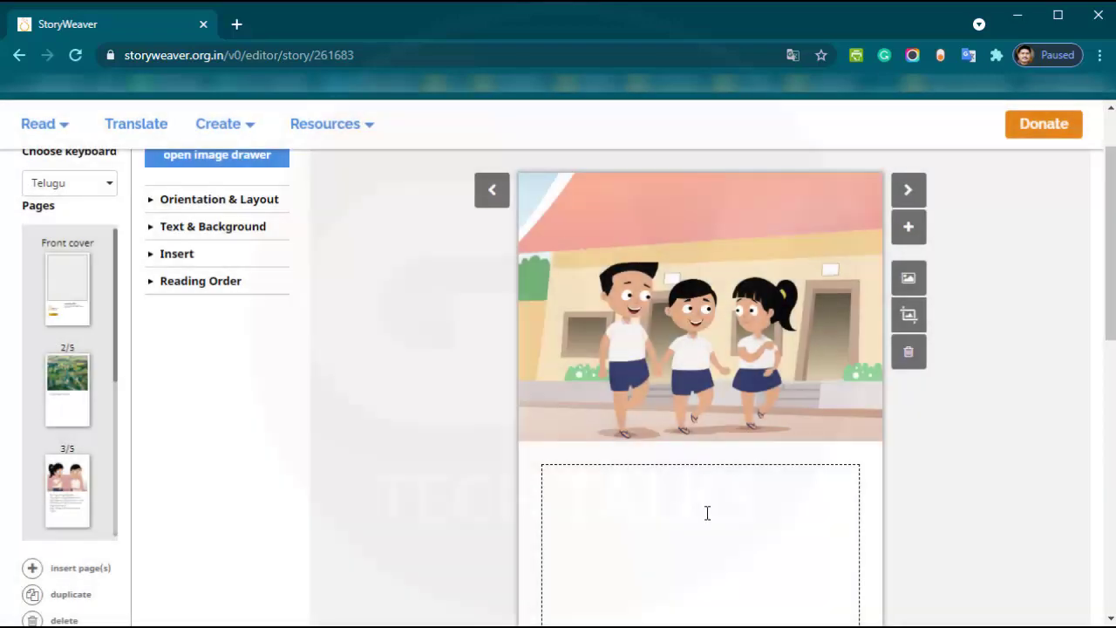
pyautogui.write('ki')
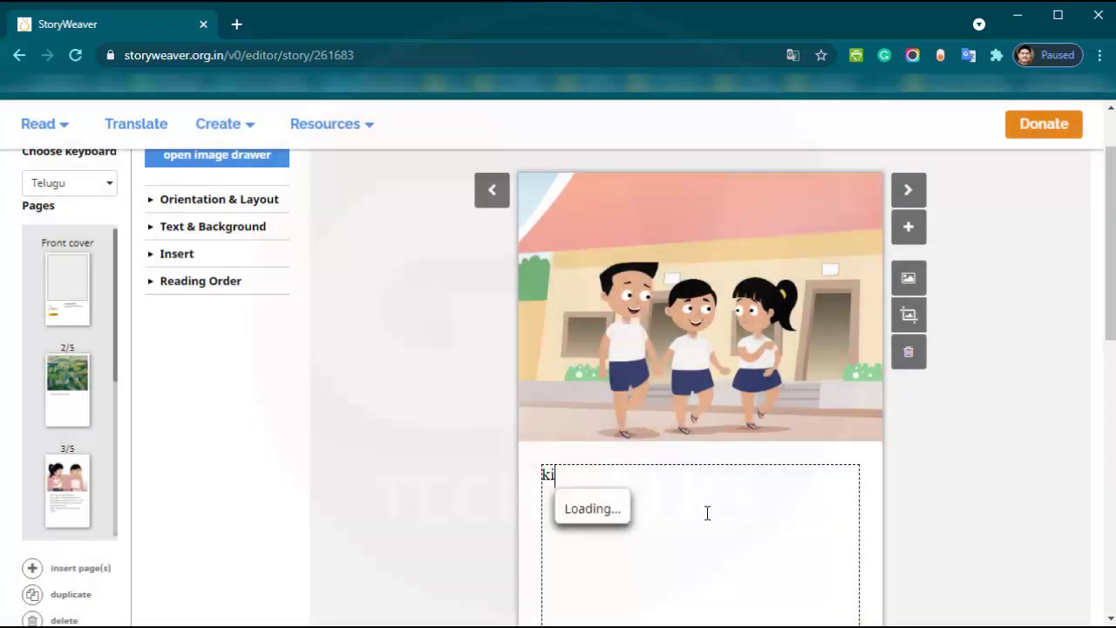
pyautogui.write('ttu')
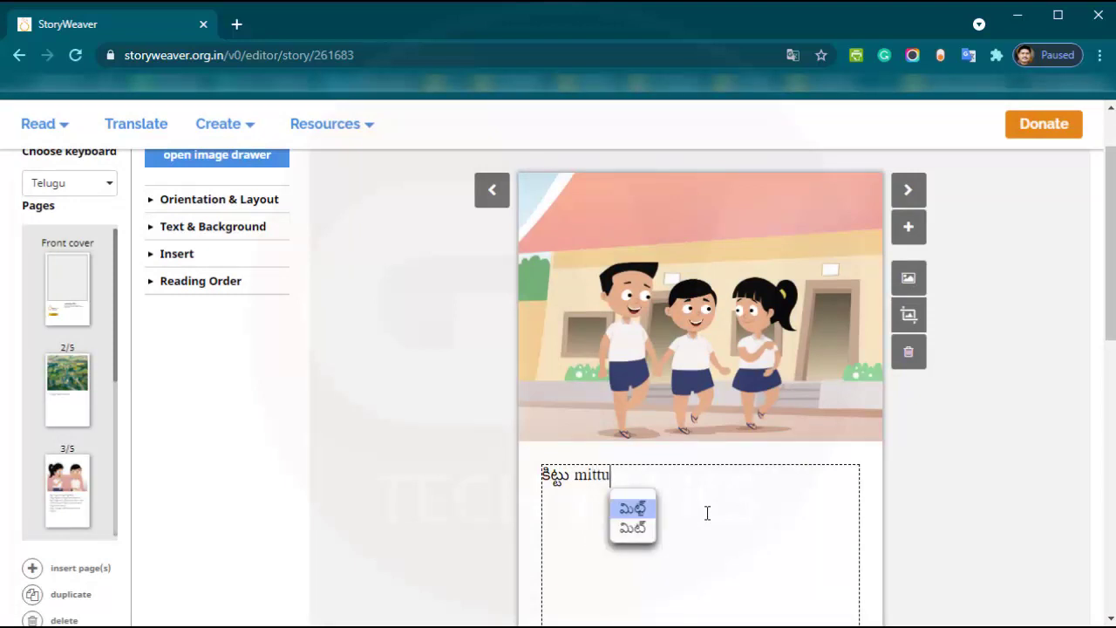
pyautogui.write(' mittu lat paste')
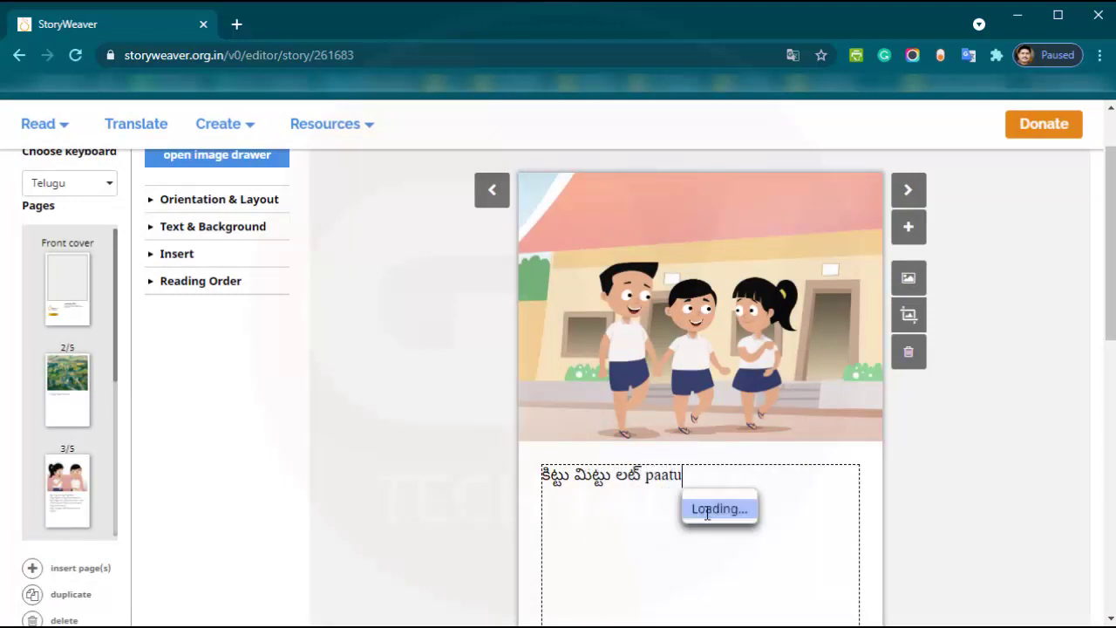
pyautogui.press('BackSpace')
pyautogui.press('BackSpace')
pyautogui.press('BackSpace')
pyautogui.press('BackSpace')
pyautogui.press('BackSpace')
pyautogui.press('BackSpace')
pyautogui.press('BackSpace')
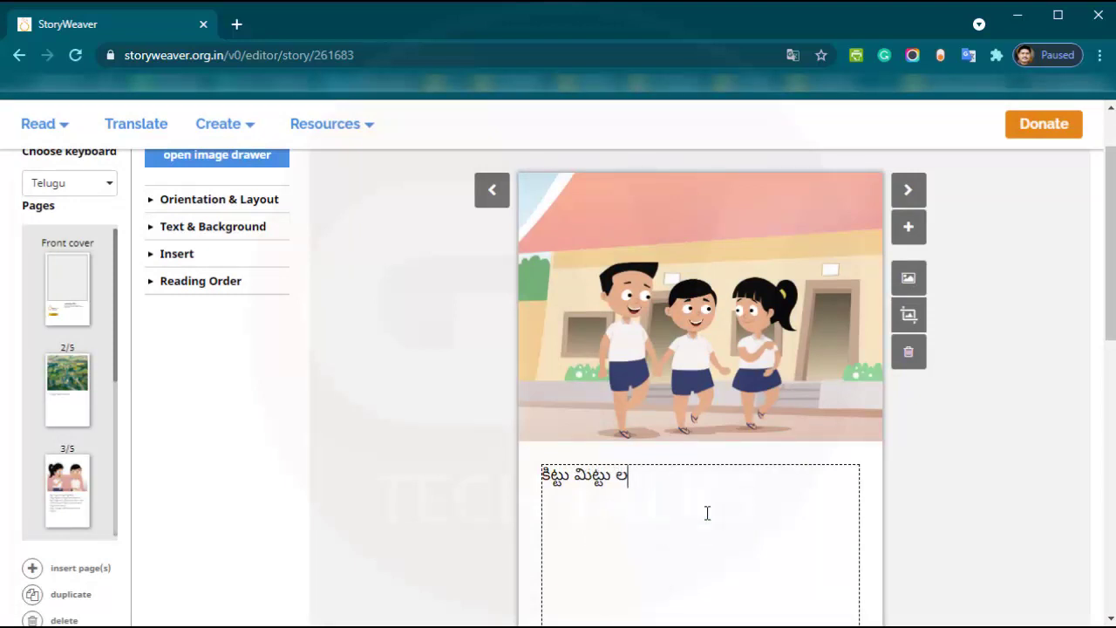
pyautogui.write('tho paat')
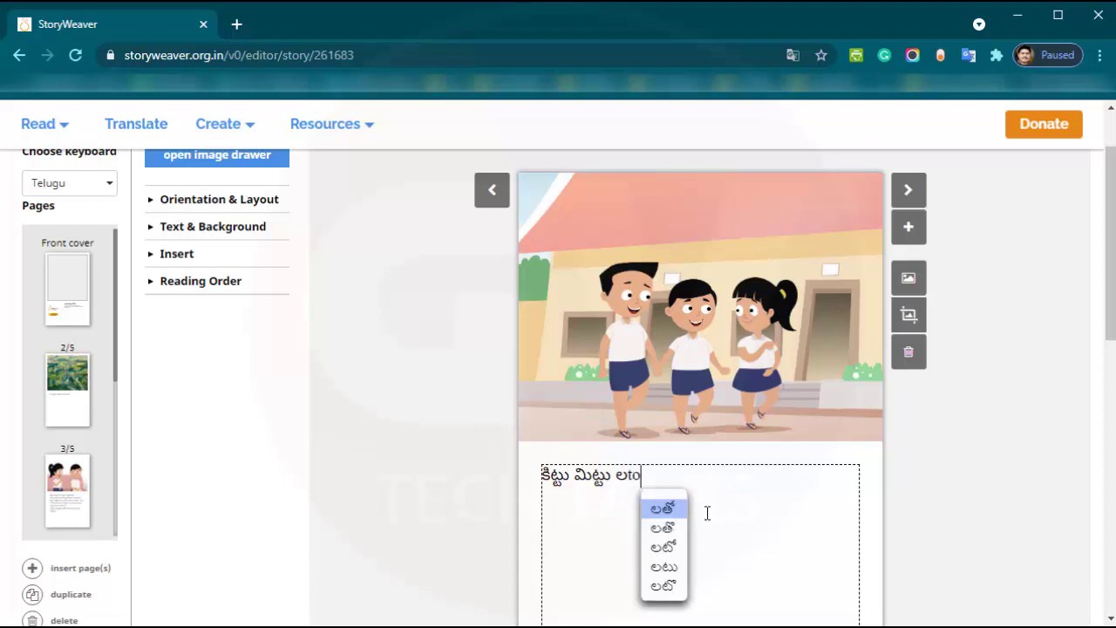
pyautogui.press('space')
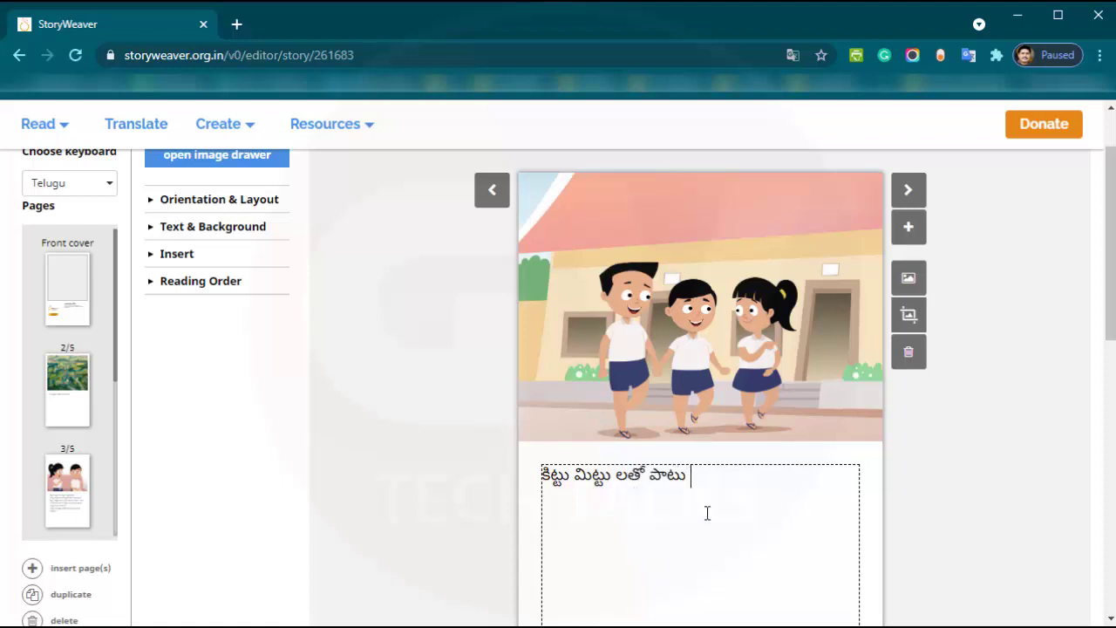
# Step: Open page 3, with the girl talking to the boy, and duplicate it
pyautogui.scroll(2, 723, 575)
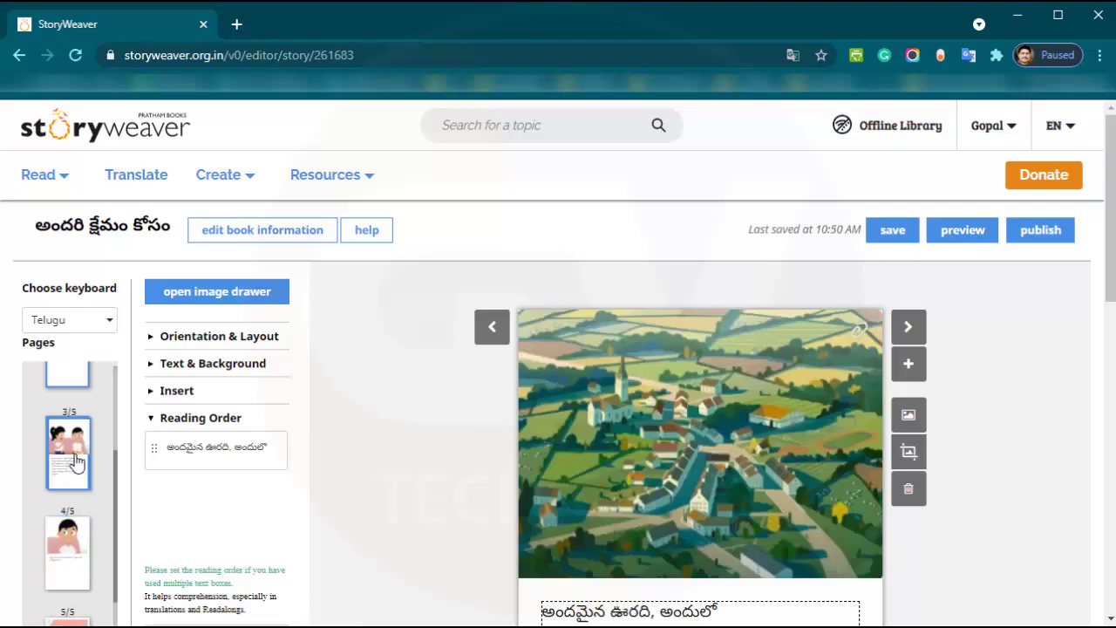
pyautogui.click(68, 541)
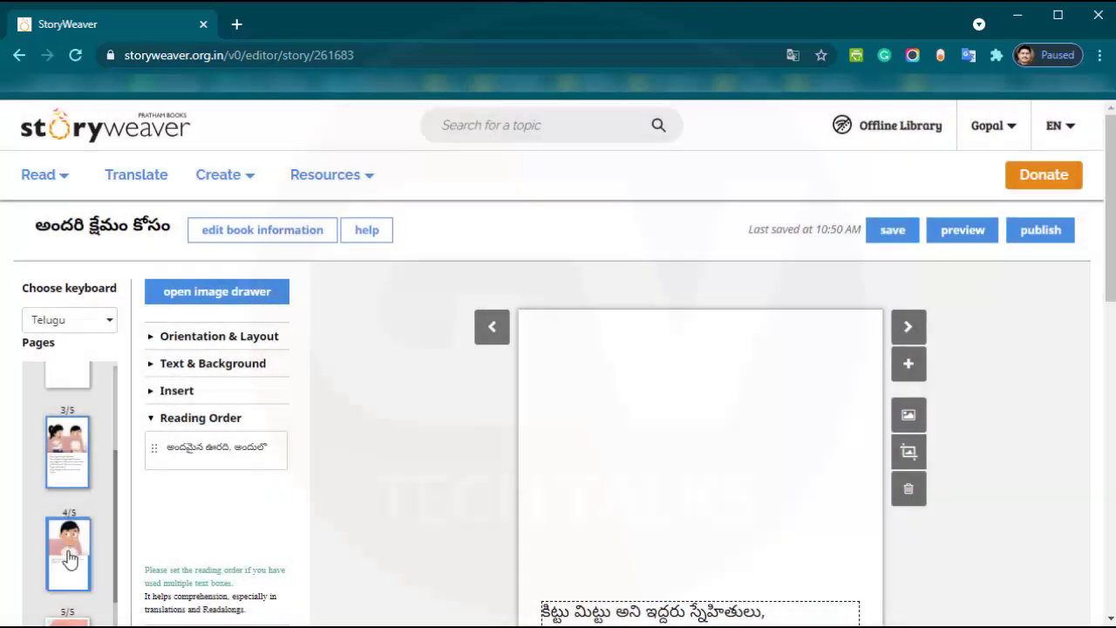
pyautogui.scroll(-8, 69, 558)
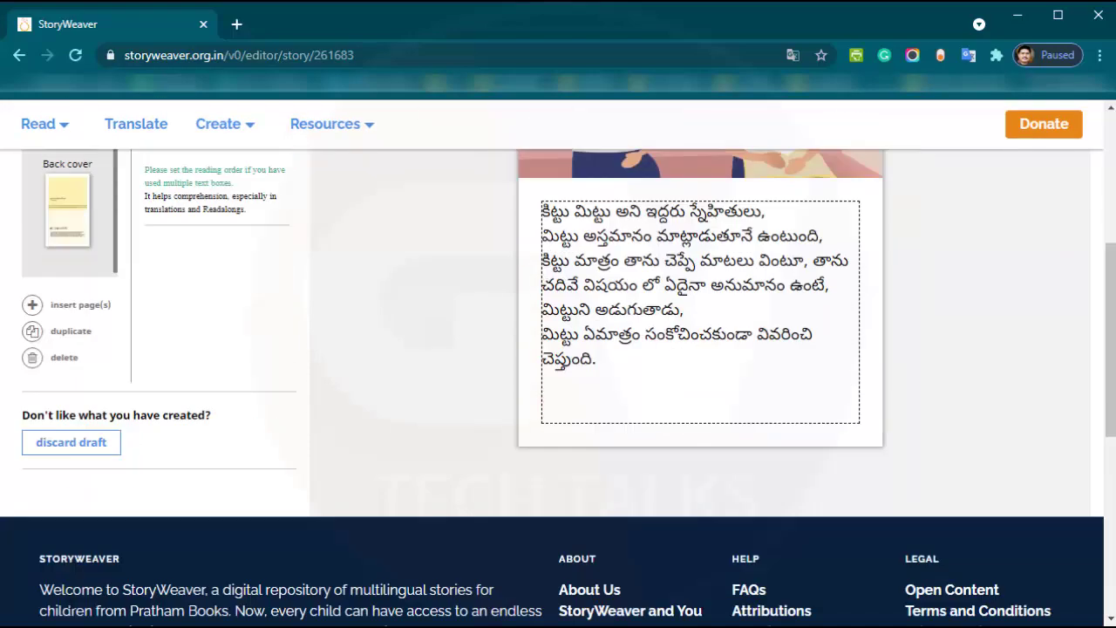
pyautogui.scroll(3, 88, 349)
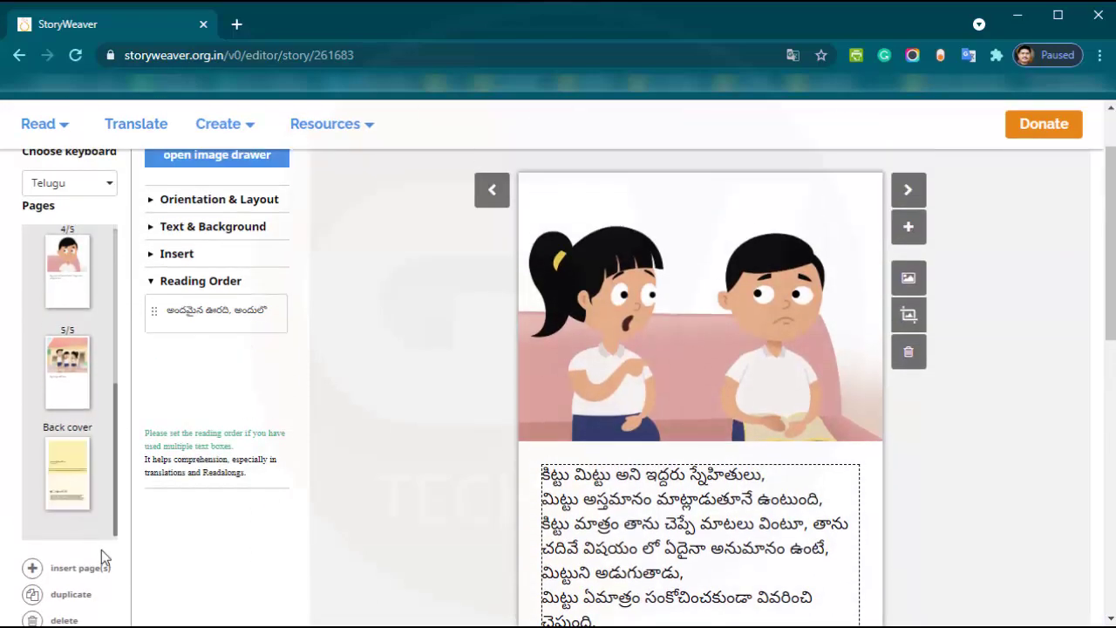
pyautogui.scroll(-1, 100, 545)
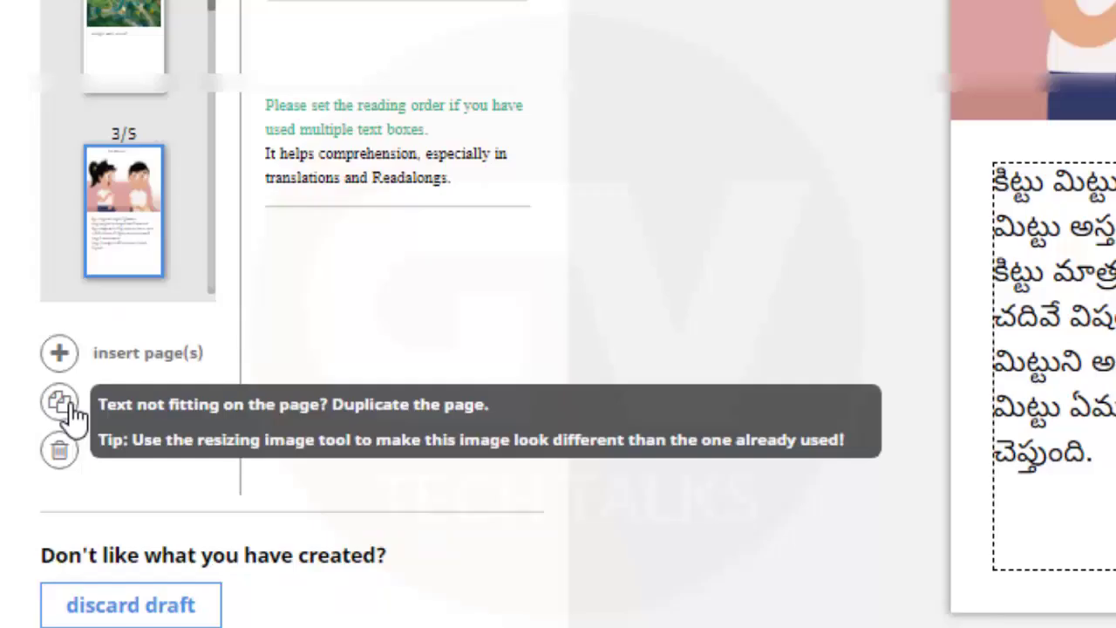
pyautogui.click(61, 405)
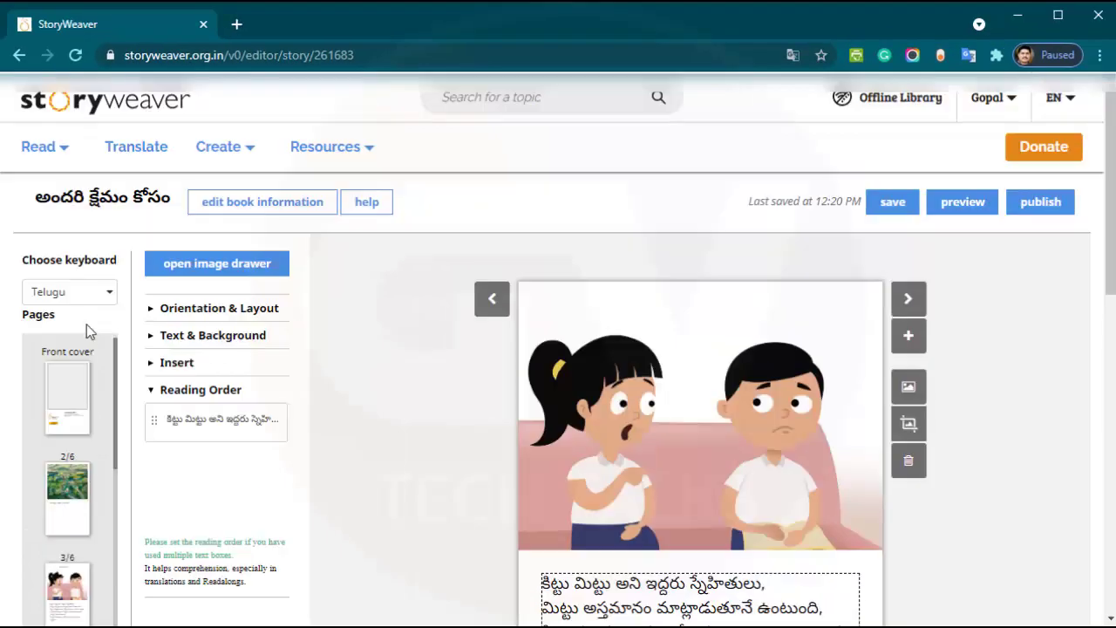
# Step: Remove everything after the second line of page 3's text, ending it at "మిట్టు అస్తమానం మాట్లాడుతూనే ఉంటుంది"
pyautogui.scroll(-2, 70, 436)
pyautogui.click(76, 531)
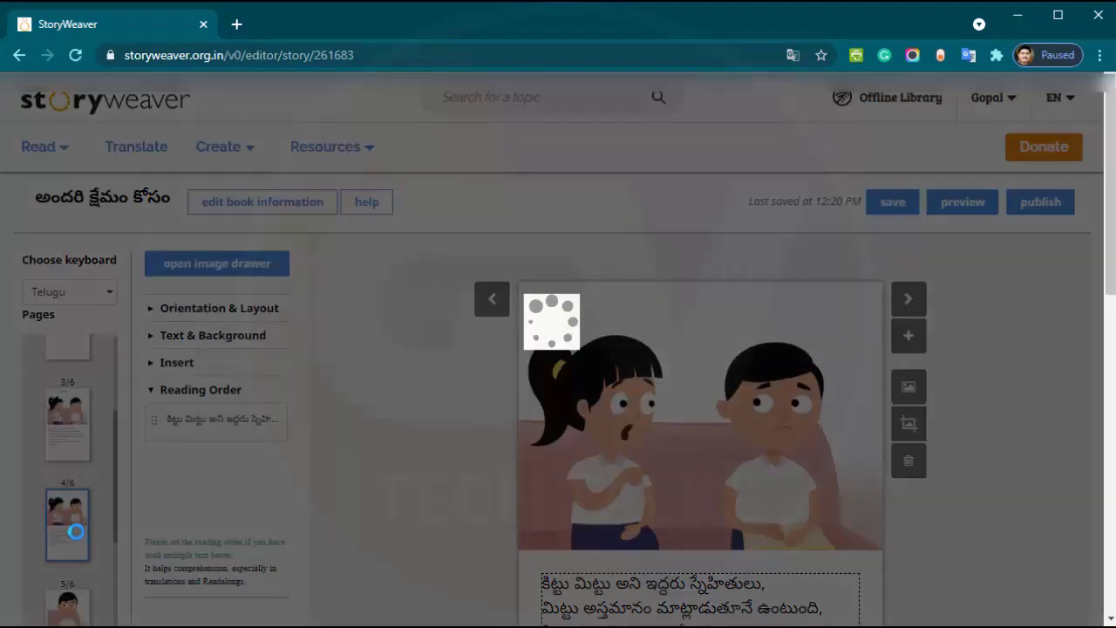
pyautogui.scroll(-3, 818, 425)
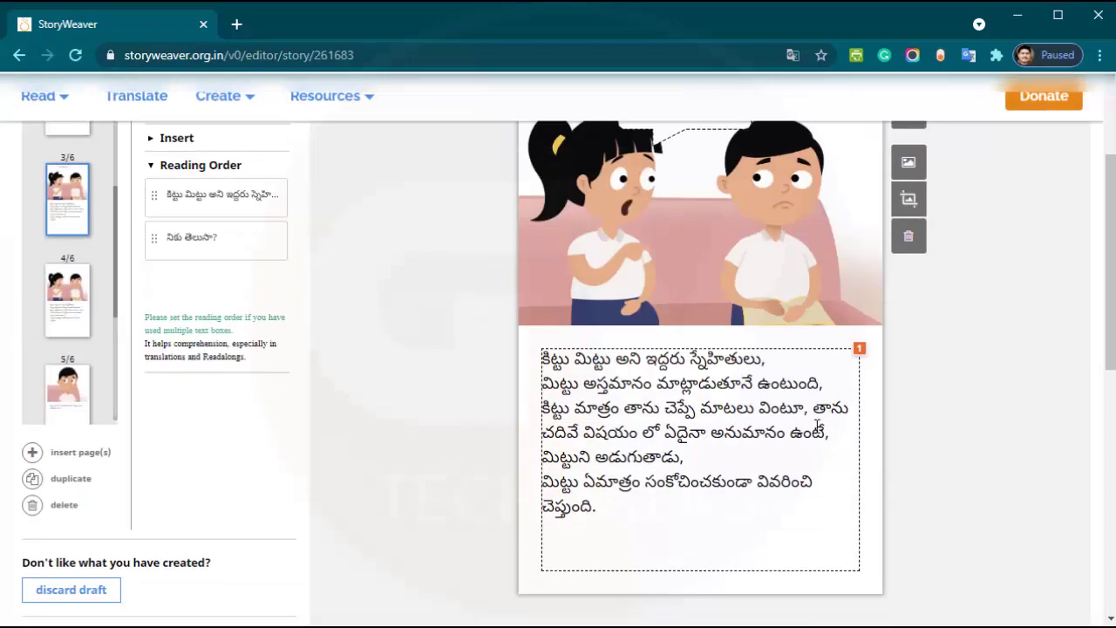
pyautogui.moveTo(538, 414); pyautogui.dragTo(628, 518)
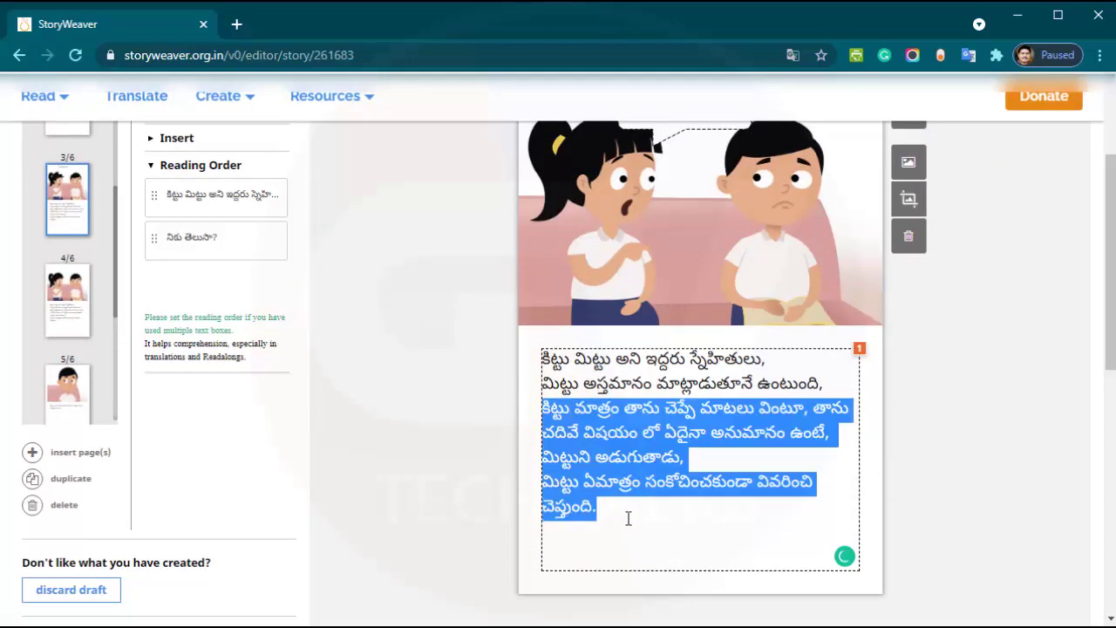
pyautogui.rightClick(591, 424)
pyautogui.click(663, 471)
pyautogui.press('Delete')
pyautogui.press('BackSpace')
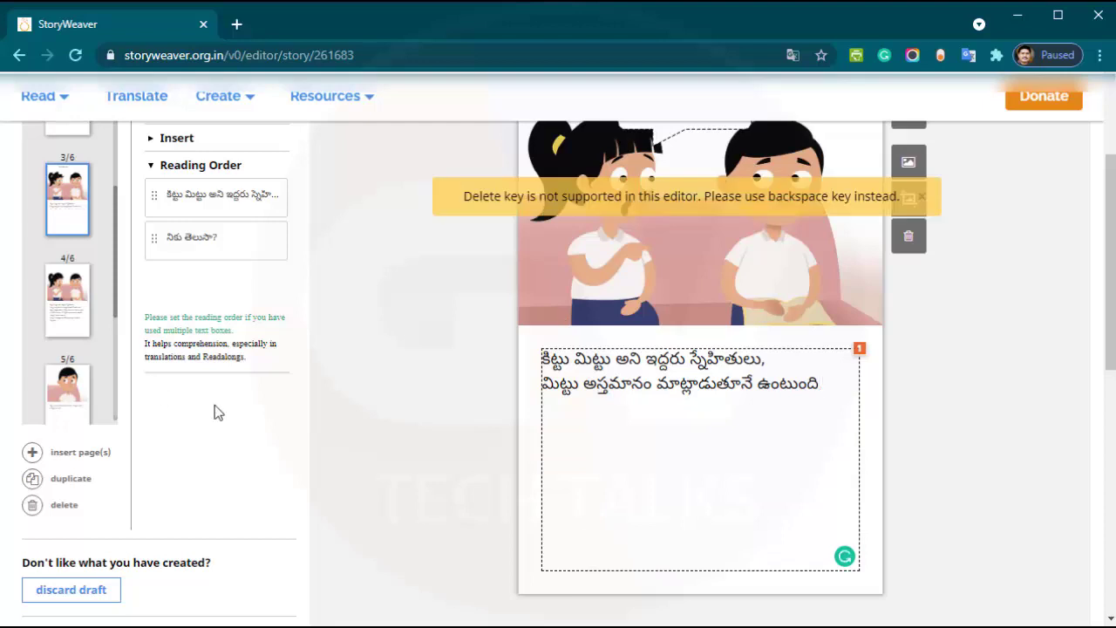
# Step: Remove the first two lines of page 4's text so it begins with "కిట్టు మాత్రం తాను చెప్పే మాటలు వింటూ"
pyautogui.click(63, 302)
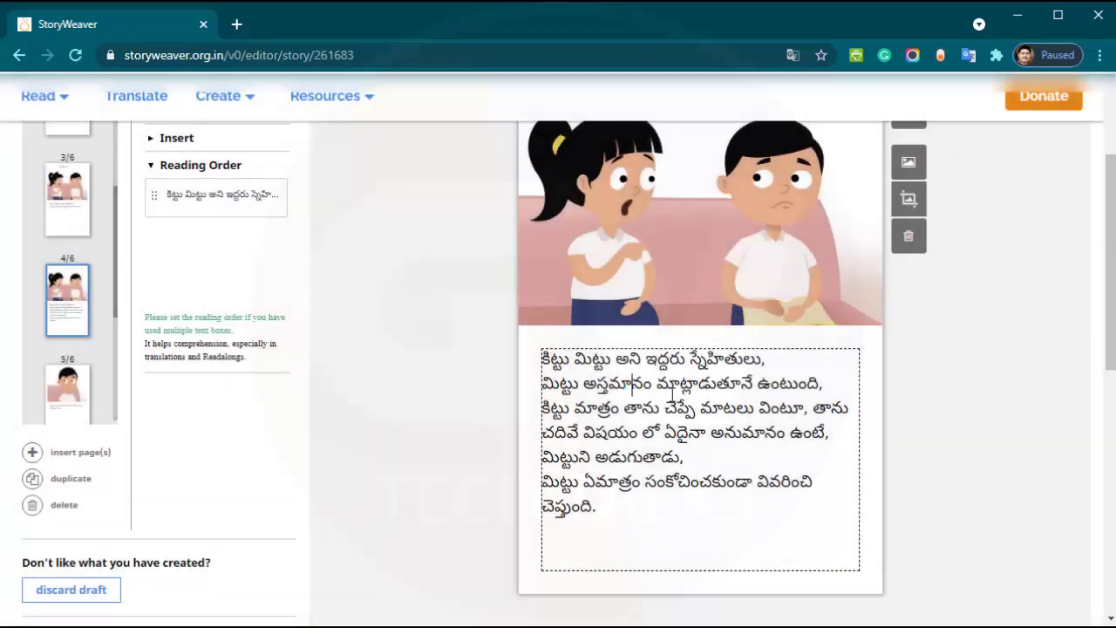
pyautogui.moveTo(846, 388); pyautogui.dragTo(521, 350)
pyautogui.press('Delete')
pyautogui.press('BackSpace')
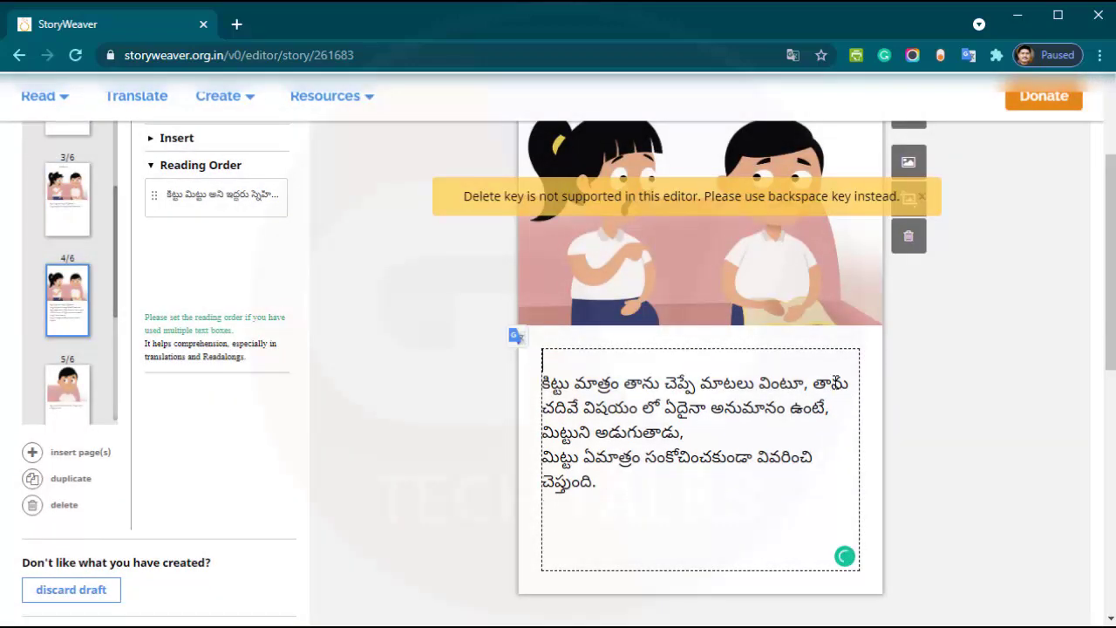
pyautogui.press('BackSpace')
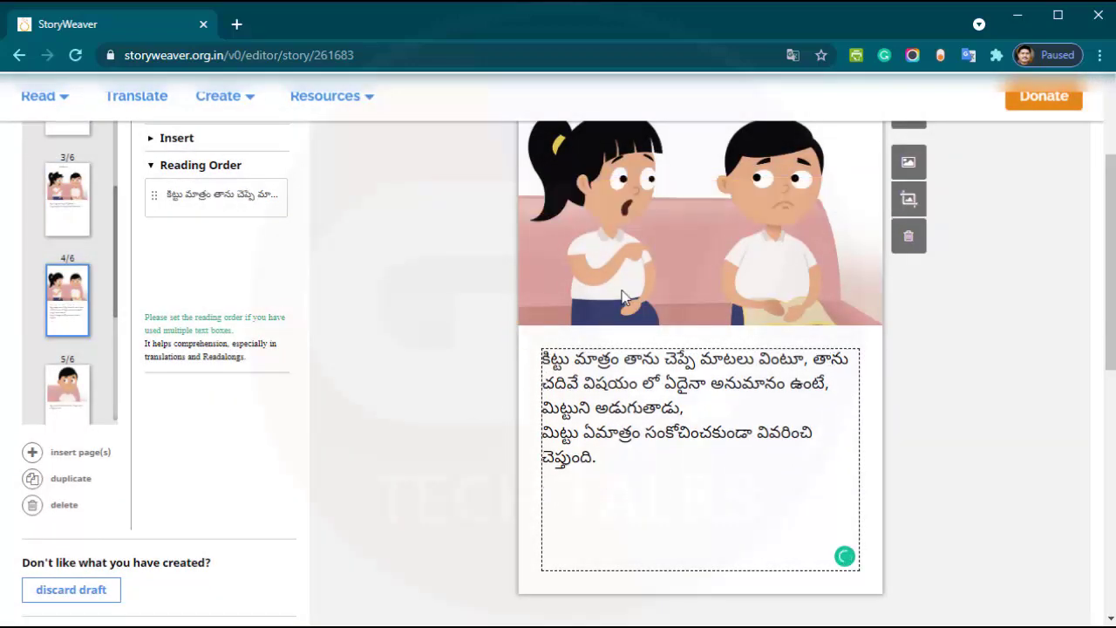
# Step: Crop page 4's image by enlarging and moving it so that only the boy fills the frame
pyautogui.scroll(1, 933, 245)
pyautogui.click(906, 285)
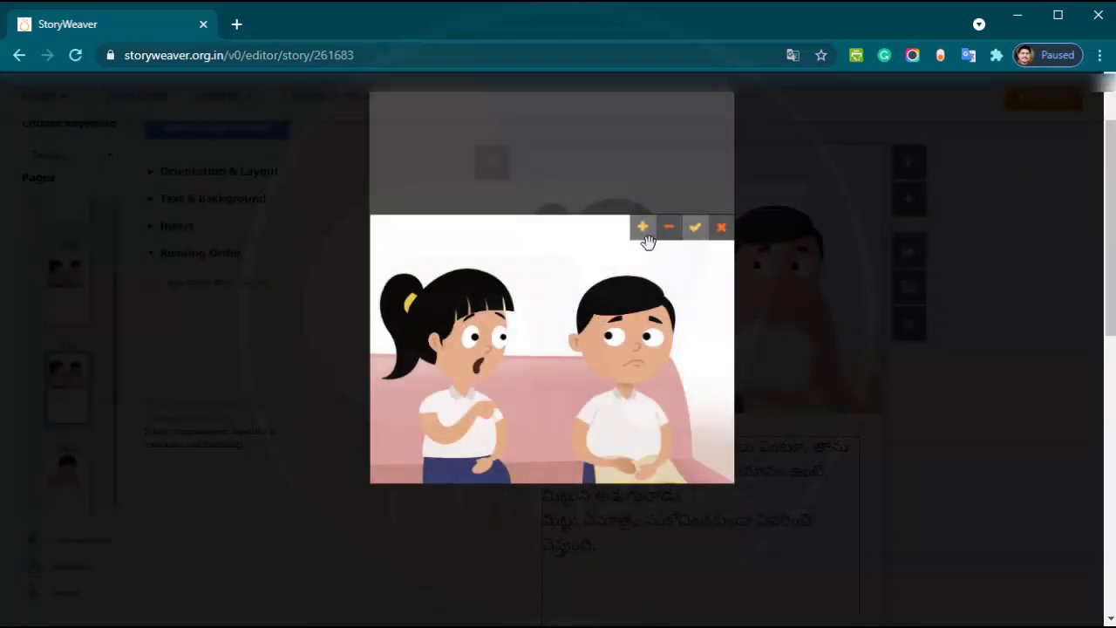
pyautogui.click(643, 229)
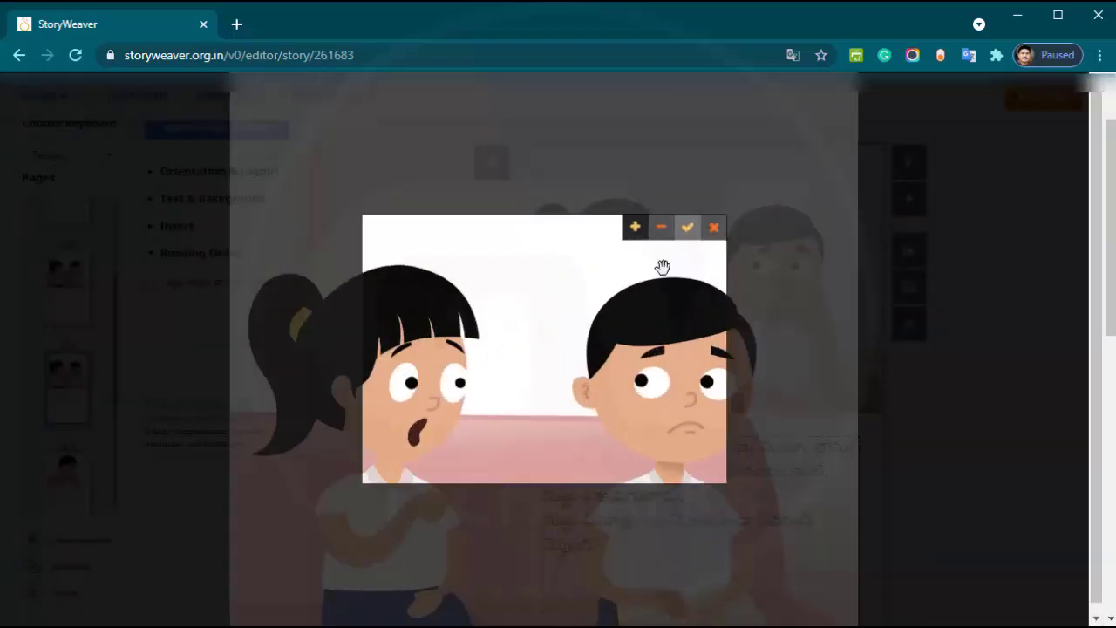
pyautogui.moveTo(660, 264); pyautogui.dragTo(565, 252)
pyautogui.moveTo(658, 336); pyautogui.dragTo(646, 318)
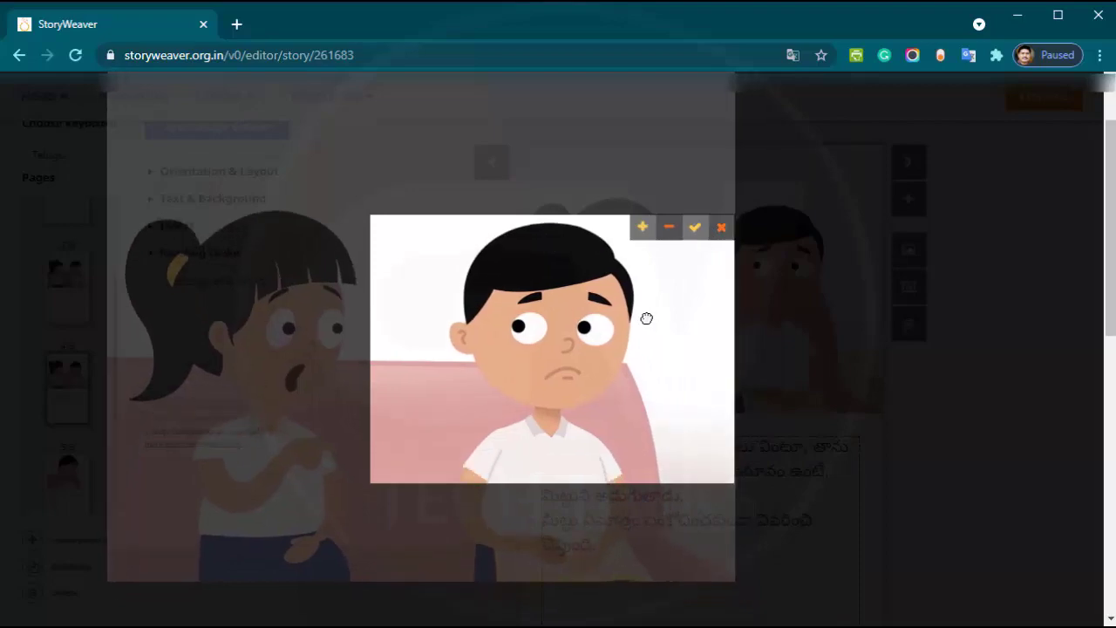
pyautogui.click(694, 229)
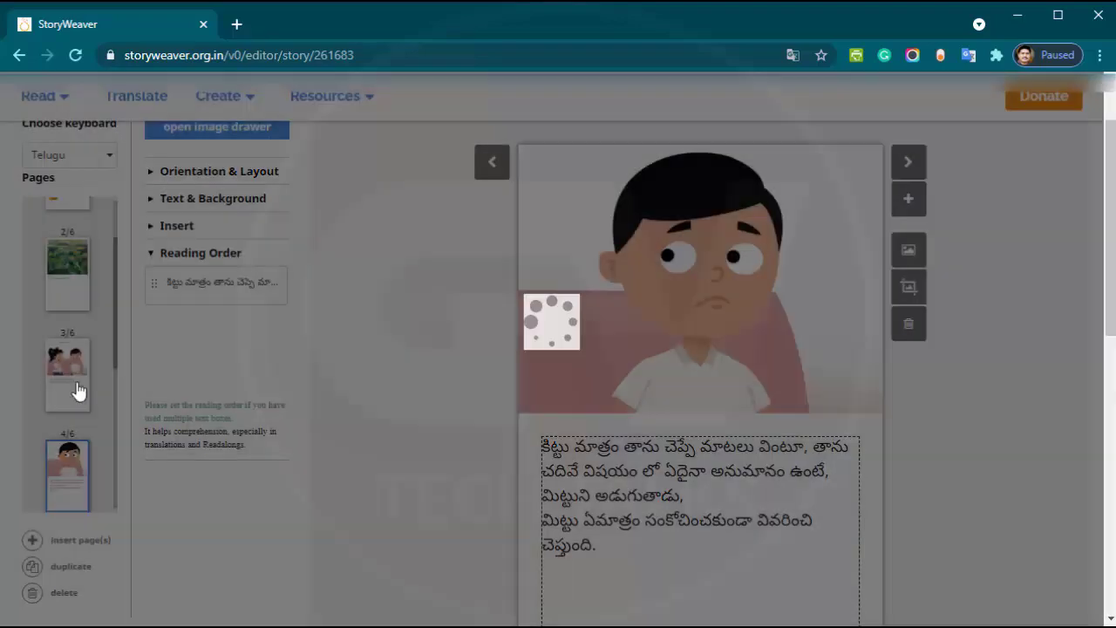
# Step: Duplicate page 3, and delete the speech bubble "నీకు తెలుసా?" from the original page
pyautogui.click(75, 381)
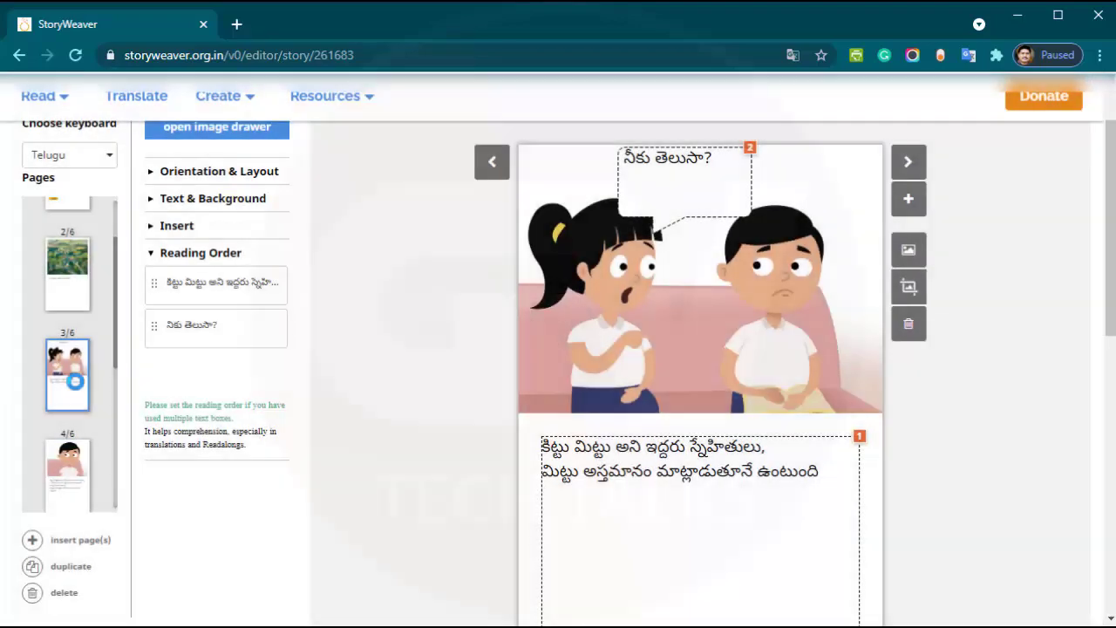
pyautogui.click(33, 568)
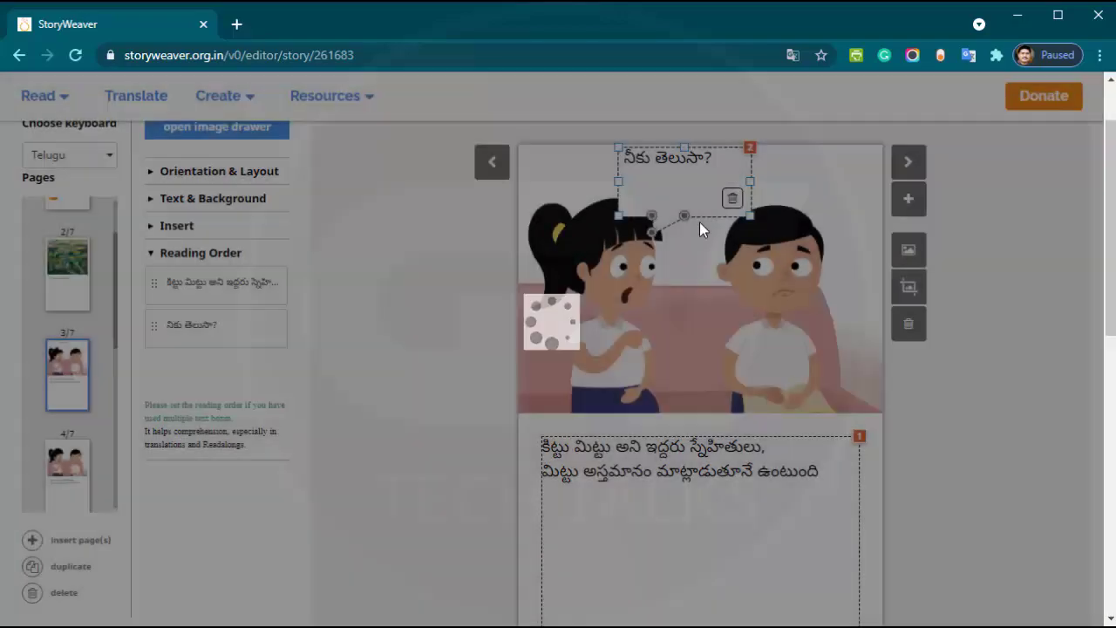
pyautogui.click(733, 198)
pyautogui.click(504, 392)
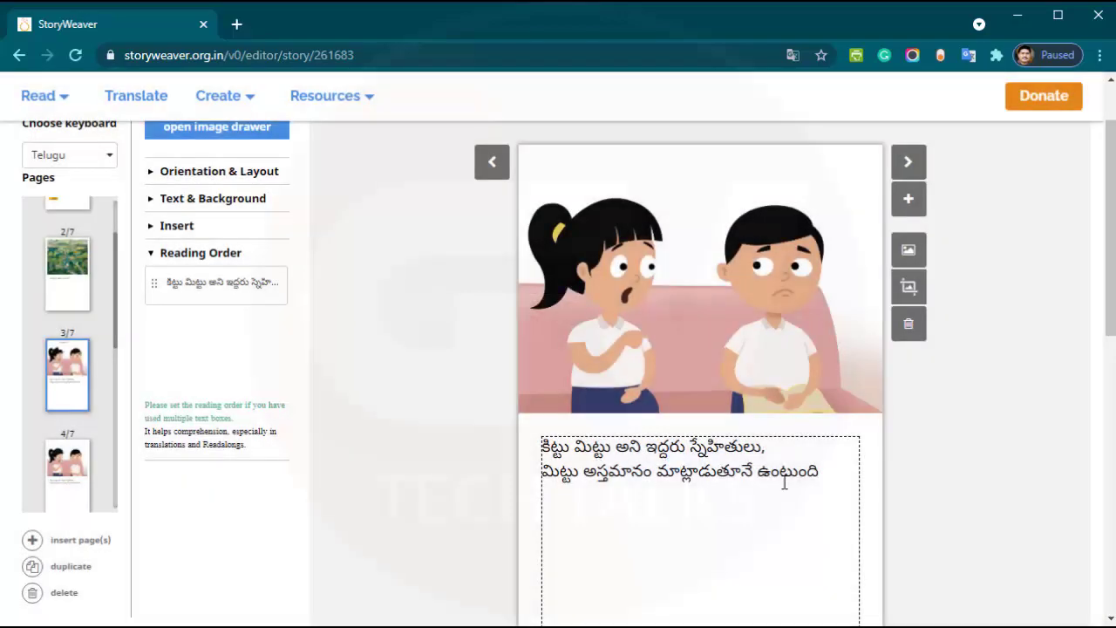
# Step: Remove the second line of page 3's text, leaving only "కిట్టు మిట్టు అని ఇద్దరు స్నేహితులు"
pyautogui.moveTo(824, 472); pyautogui.dragTo(528, 480)
pyautogui.press('Delete')
pyautogui.press('BackSpace')
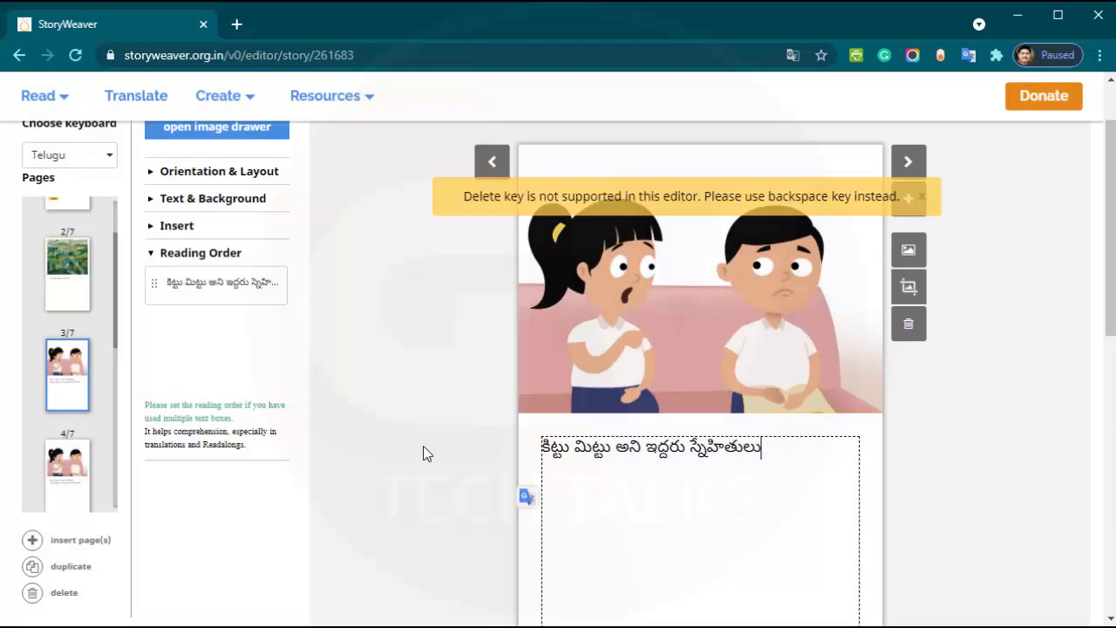
# Step: Remove the first line of page 4's text, leaving only "మిట్టు అస్తమానం మాట్లాడుతూనే ఉంటుంది"
pyautogui.click(87, 467)
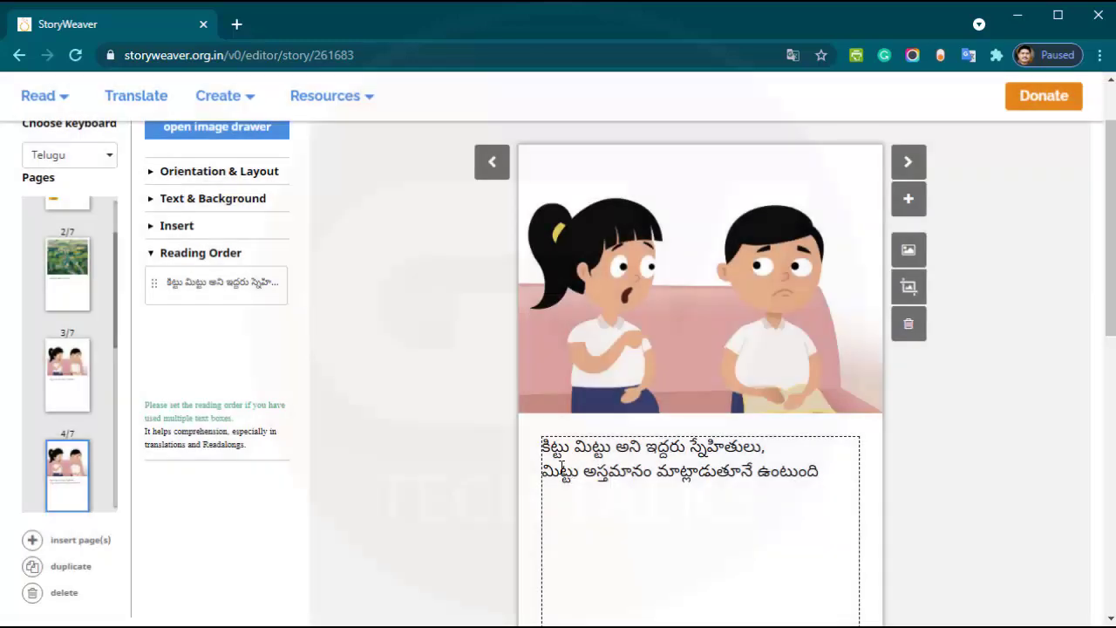
pyautogui.moveTo(542, 471); pyautogui.dragTo(476, 423)
pyautogui.press('Delete')
pyautogui.press('Right')
pyautogui.press('BackSpace')
pyautogui.press('BackSpace')
pyautogui.press('BackSpace')
pyautogui.press('BackSpace')
pyautogui.press('BackSpace')
pyautogui.press('BackSpace')
pyautogui.press('BackSpace')
pyautogui.press('BackSpace')
pyautogui.press('BackSpace')
pyautogui.press('BackSpace')
pyautogui.press('BackSpace')
pyautogui.press('BackSpace')
pyautogui.press('BackSpace')
pyautogui.press('BackSpace')
pyautogui.press('BackSpace')
pyautogui.press('BackSpace')
pyautogui.press('BackSpace')
pyautogui.press('BackSpace')
pyautogui.press('BackSpace')
pyautogui.press('BackSpace')
pyautogui.press('BackSpace')
pyautogui.press('BackSpace')
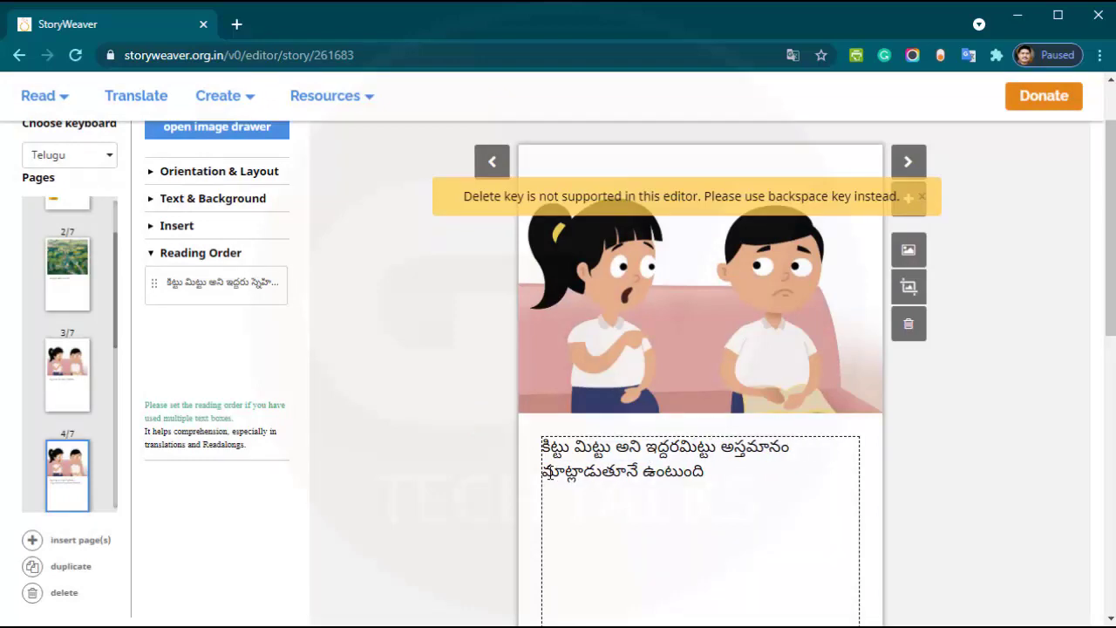
# Step: Crop page 4's image by enlarging and moving it so that the girl fills the frame
pyautogui.click(911, 290)
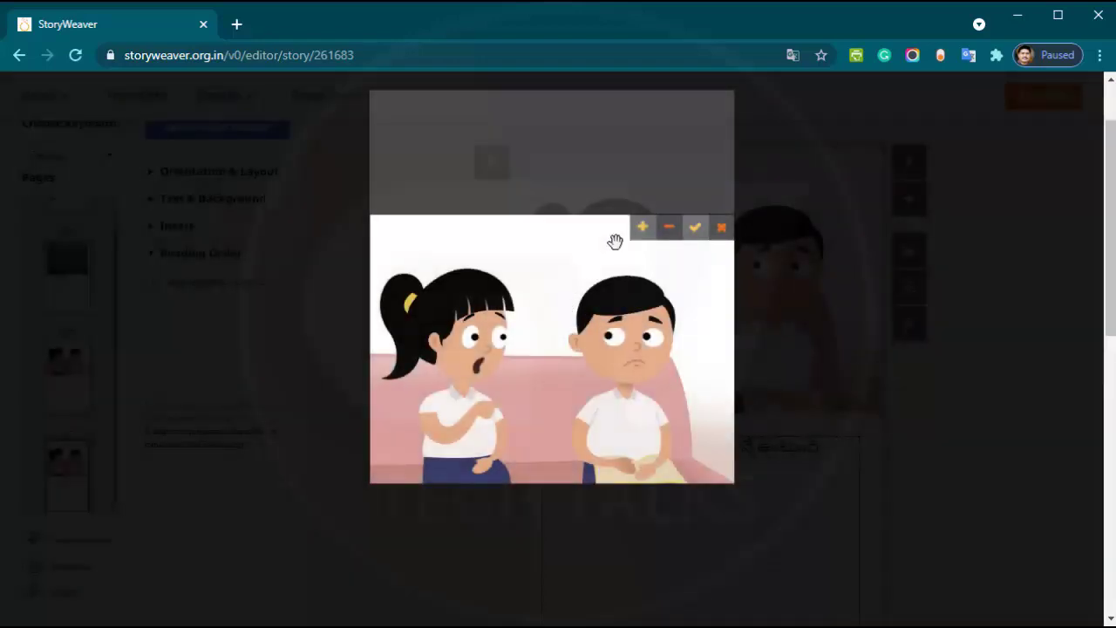
pyautogui.scroll(3, 515, 296)
pyautogui.moveTo(515, 296); pyautogui.dragTo(637, 283)
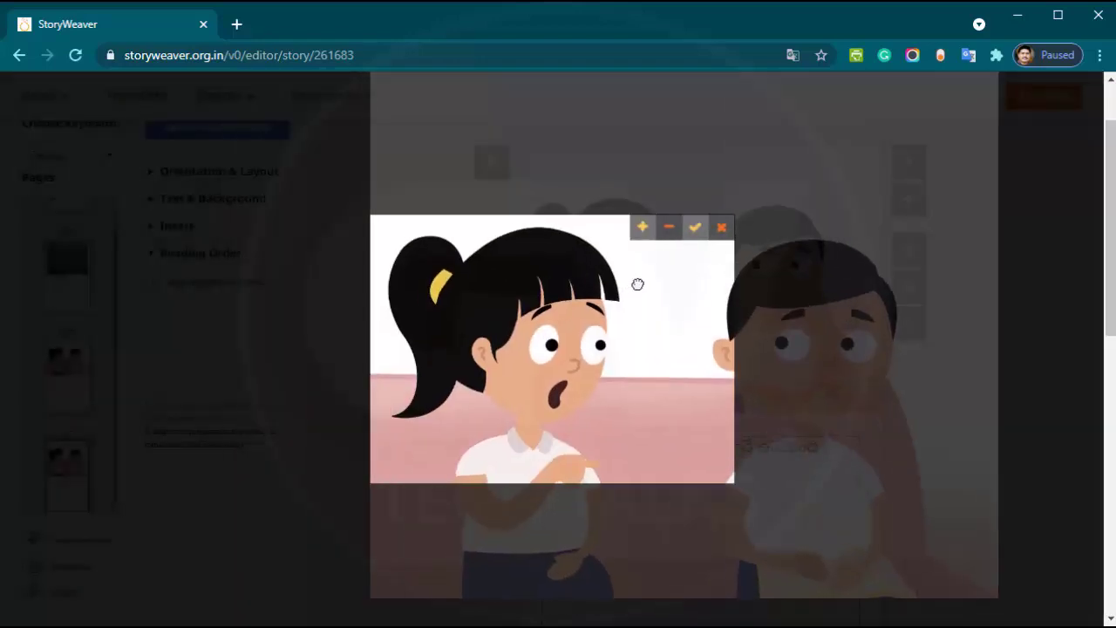
pyautogui.click(722, 227)
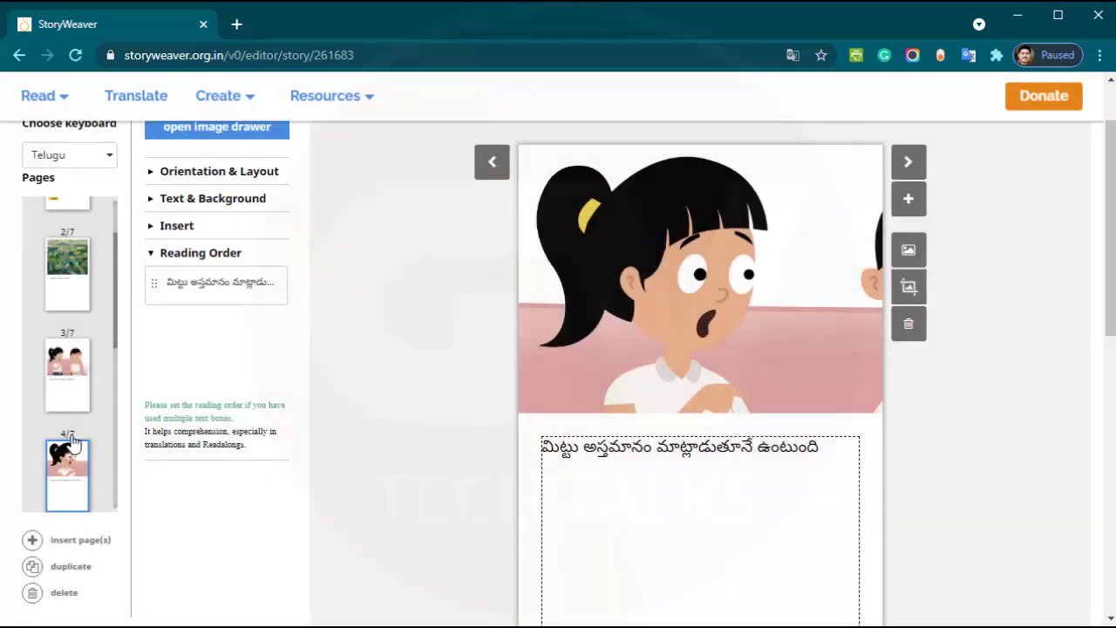
# Step: Check the text on pages 5 and 6, and duplicate page 5, the boy's page beginning "కిట్టు మాత్రం"
pyautogui.scroll(-2, 74, 445)
pyautogui.click(75, 401)
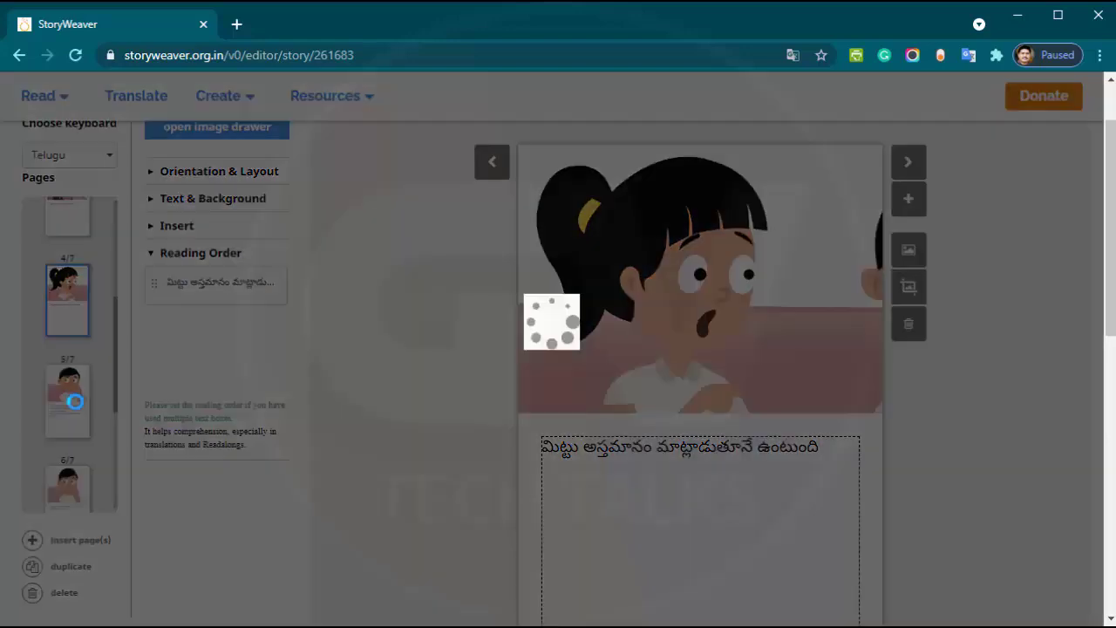
pyautogui.scroll(-4, 74, 384)
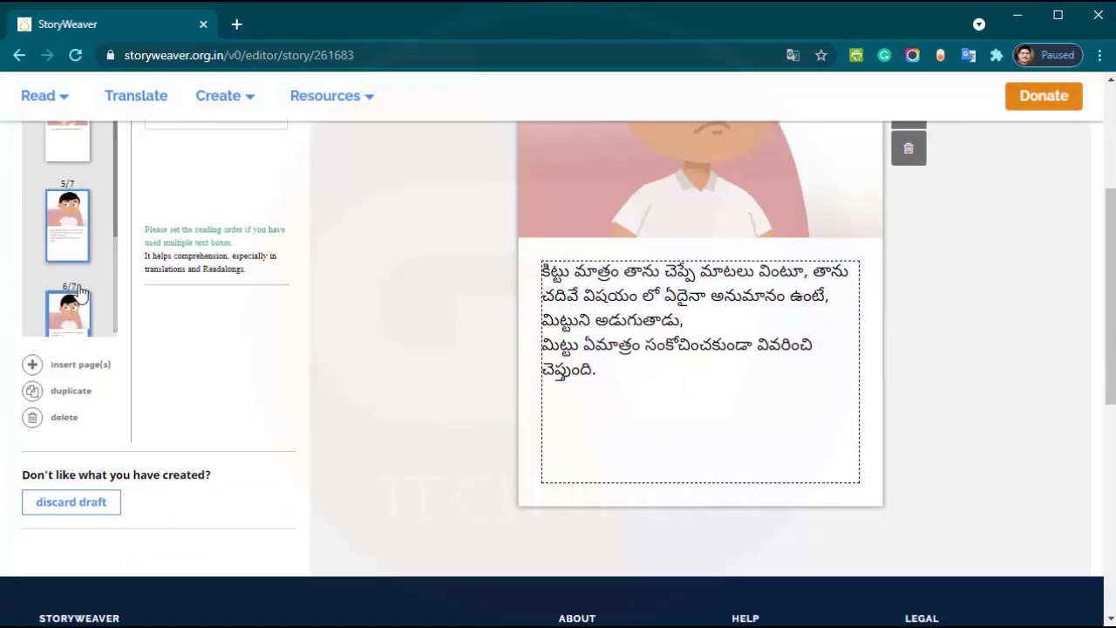
pyautogui.scroll(2, 410, 448)
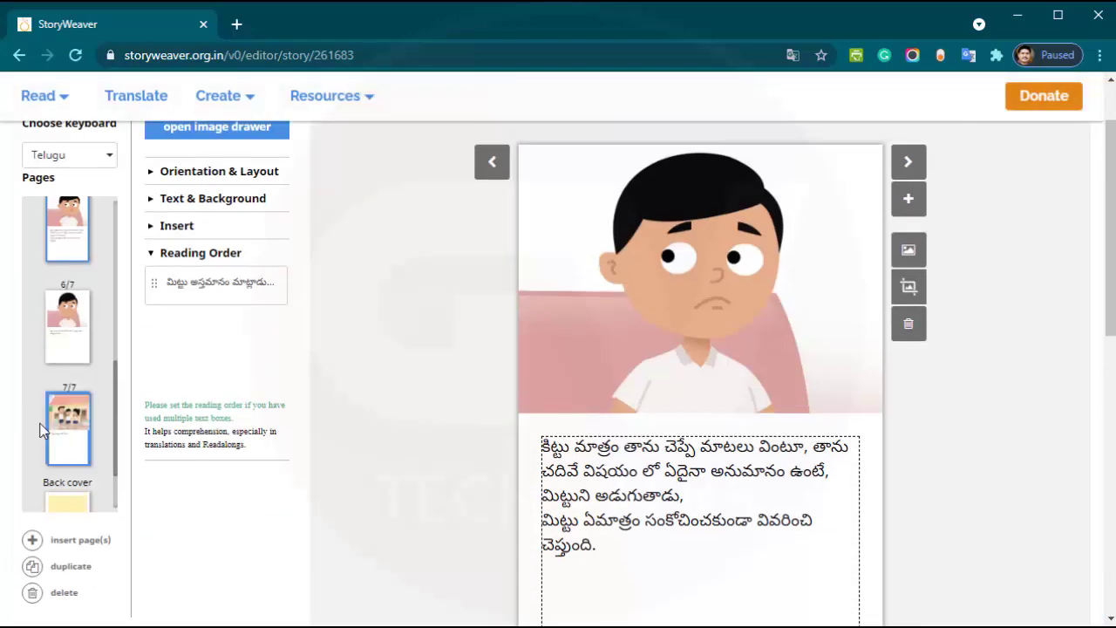
pyautogui.click(69, 311)
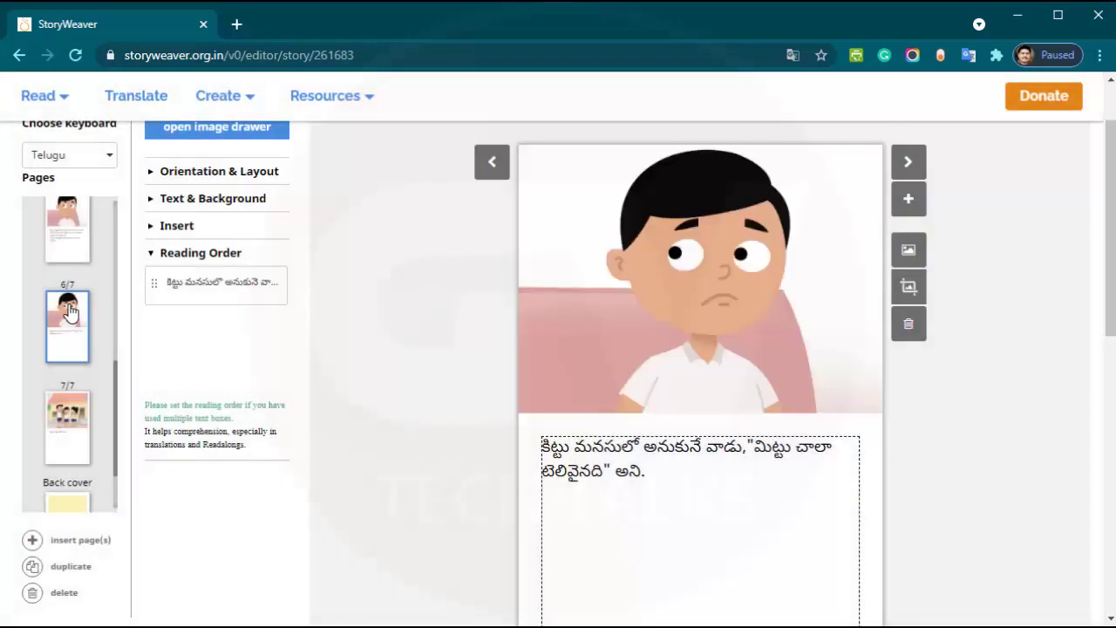
pyautogui.click(76, 236)
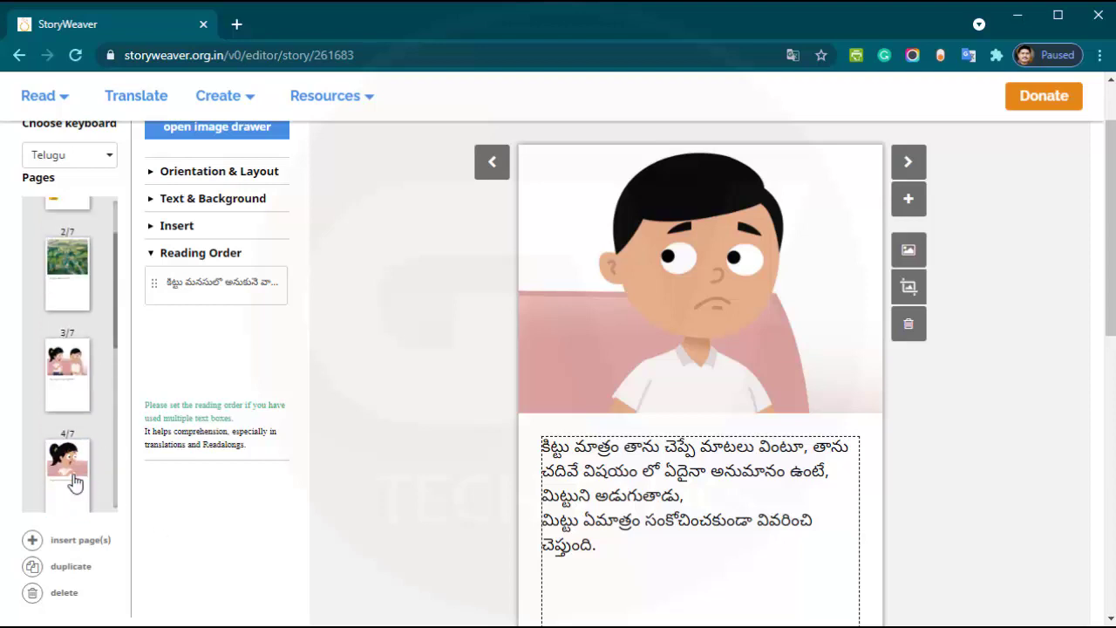
pyautogui.click(35, 567)
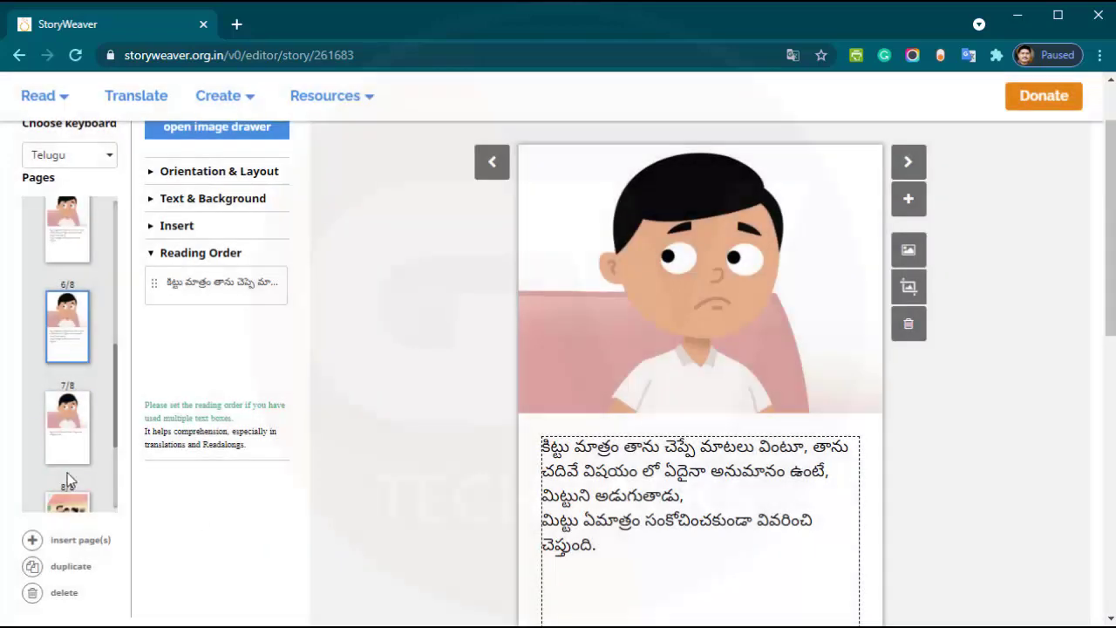
# Step: Remove the closing sentence about మిట్టు from page 5's text, ending it at "మిట్టుని అడుగుతాడు"
pyautogui.scroll(1, 74, 410)
pyautogui.click(75, 337)
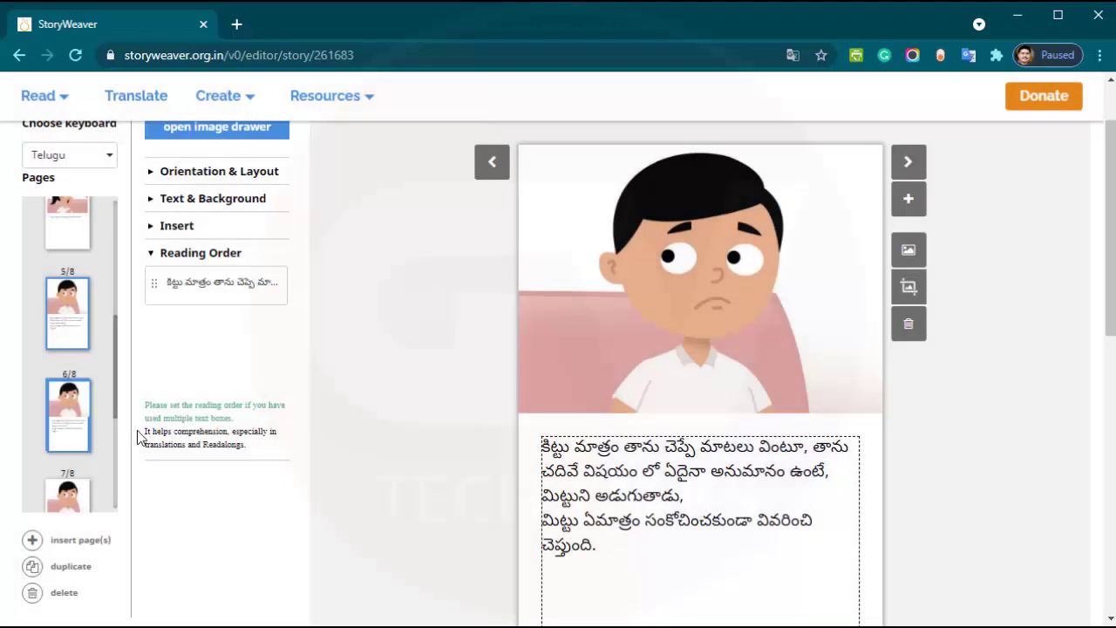
pyautogui.click(825, 484)
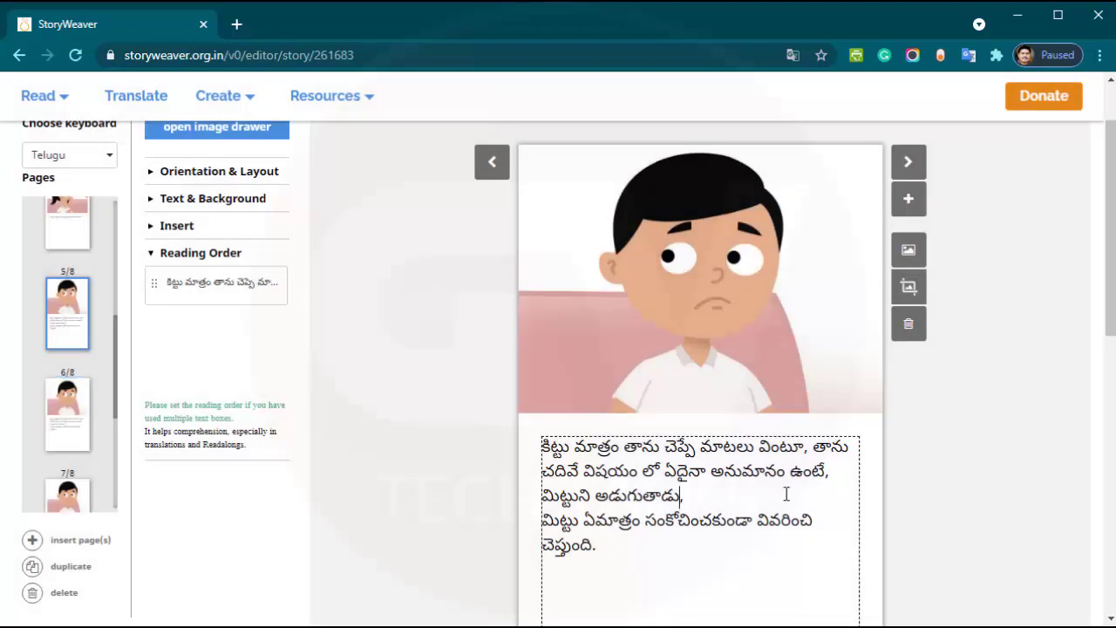
pyautogui.moveTo(685, 496); pyautogui.dragTo(727, 558)
pyautogui.press('Delete')
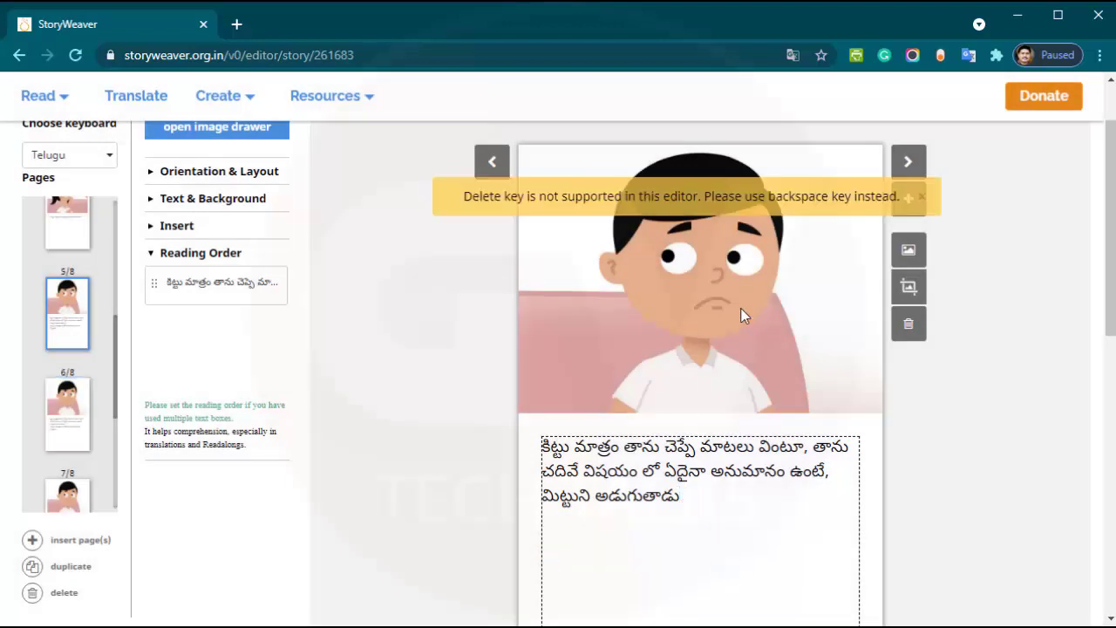
# Step: Recrop page 5's image at a smaller zoom to show the seated boy with his book and part of the girl
pyautogui.click(922, 290)
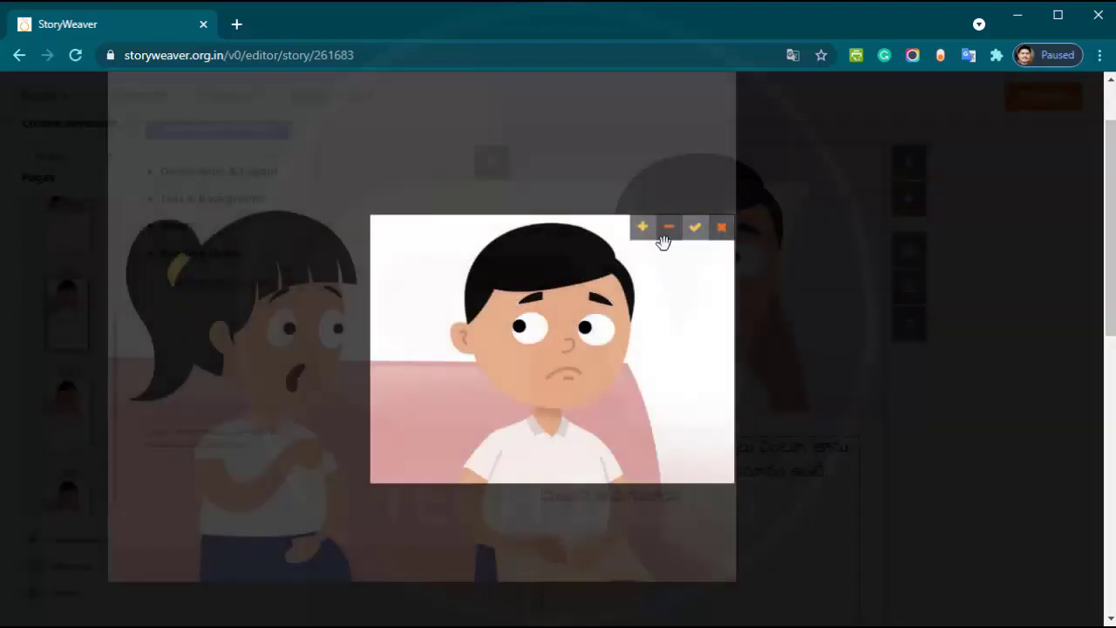
pyautogui.click(668, 226)
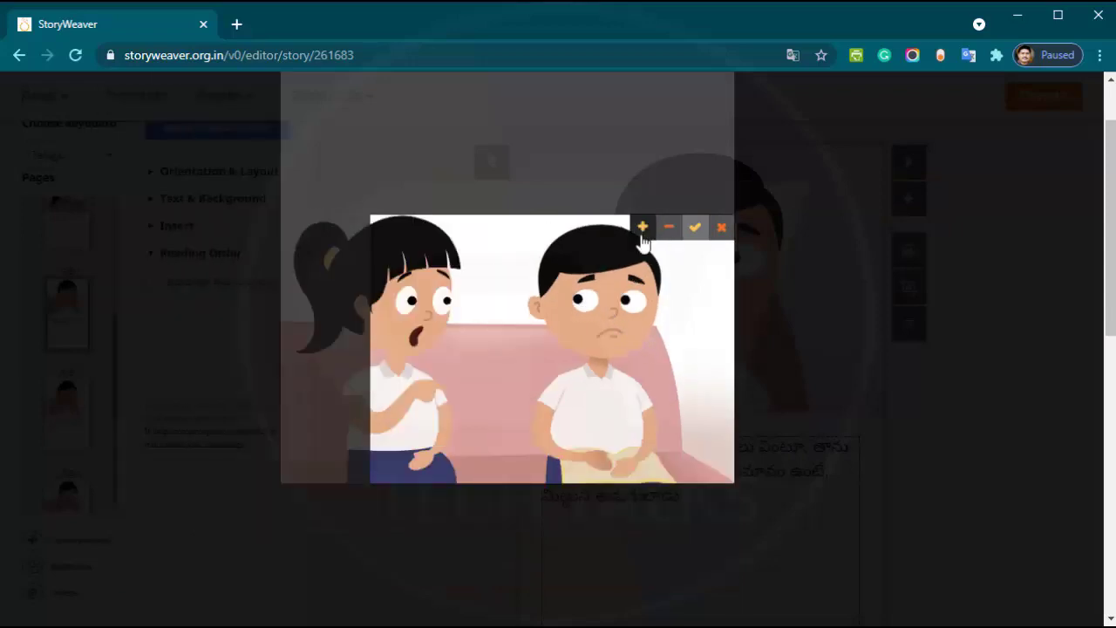
pyautogui.click(642, 227)
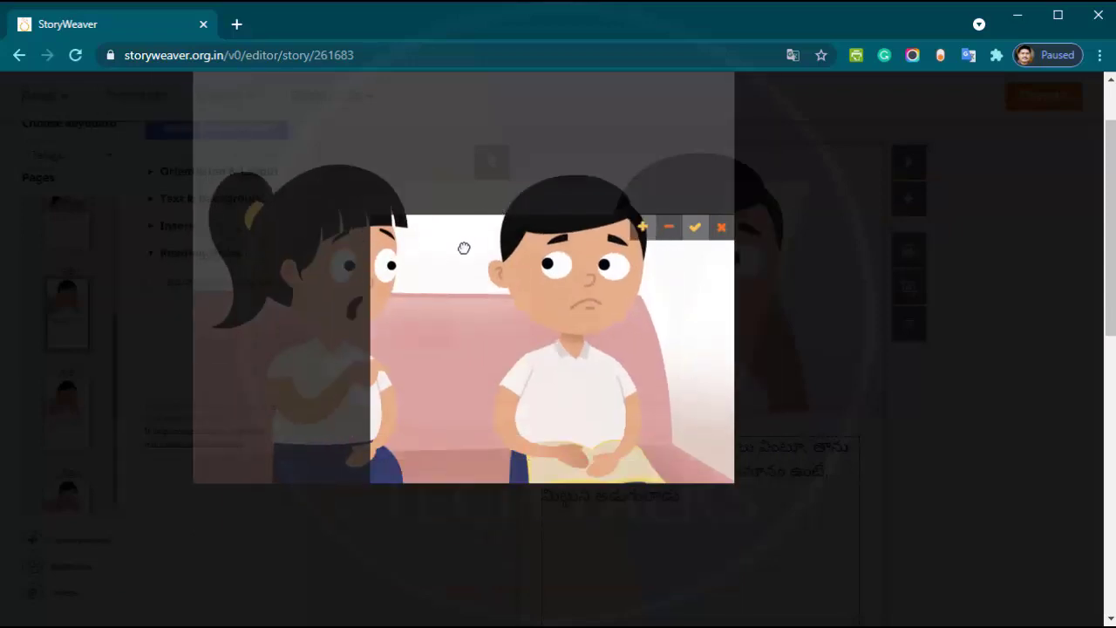
pyautogui.click(695, 227)
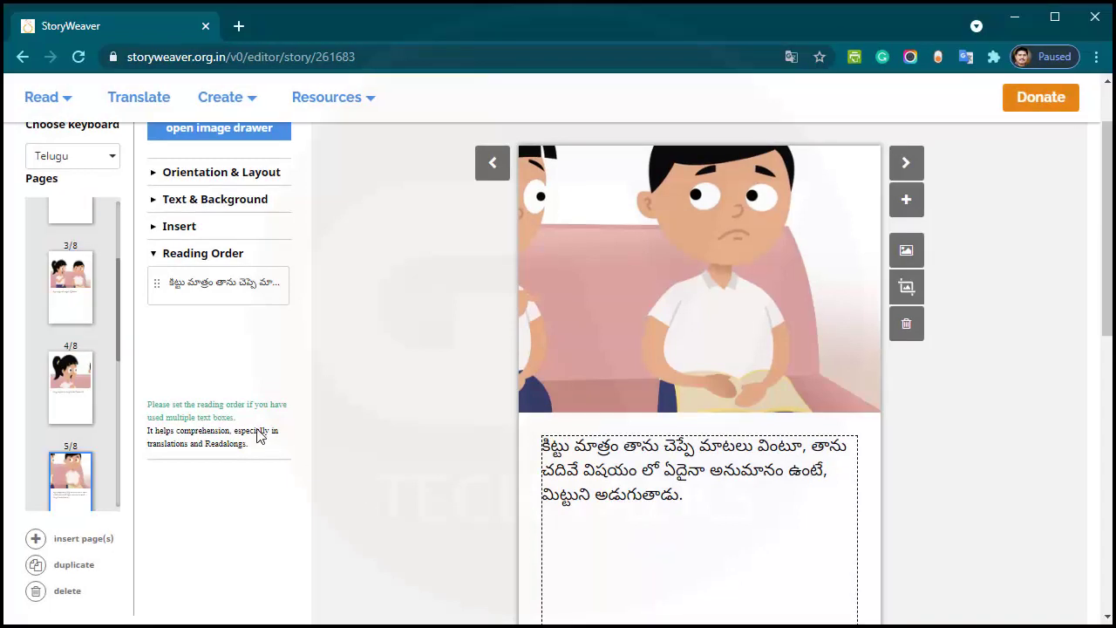
# Step: Review page 6 with its shortened text, and open page 8 with the three children
pyautogui.moveTo(122, 343); pyautogui.dragTo(130, 480)
pyautogui.click(83, 306)
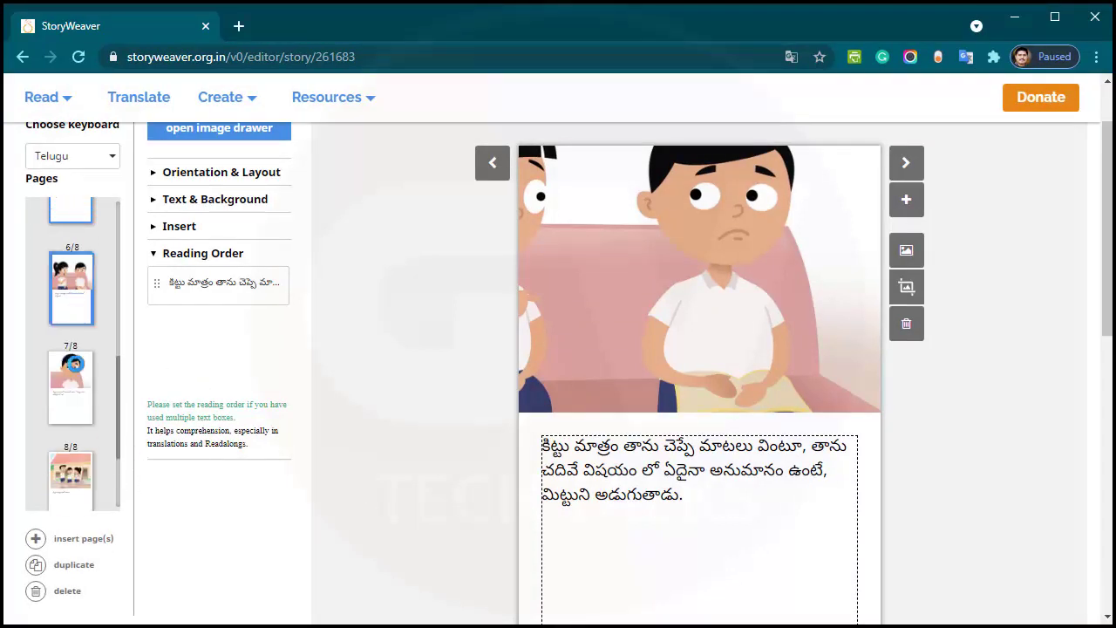
pyautogui.click(75, 468)
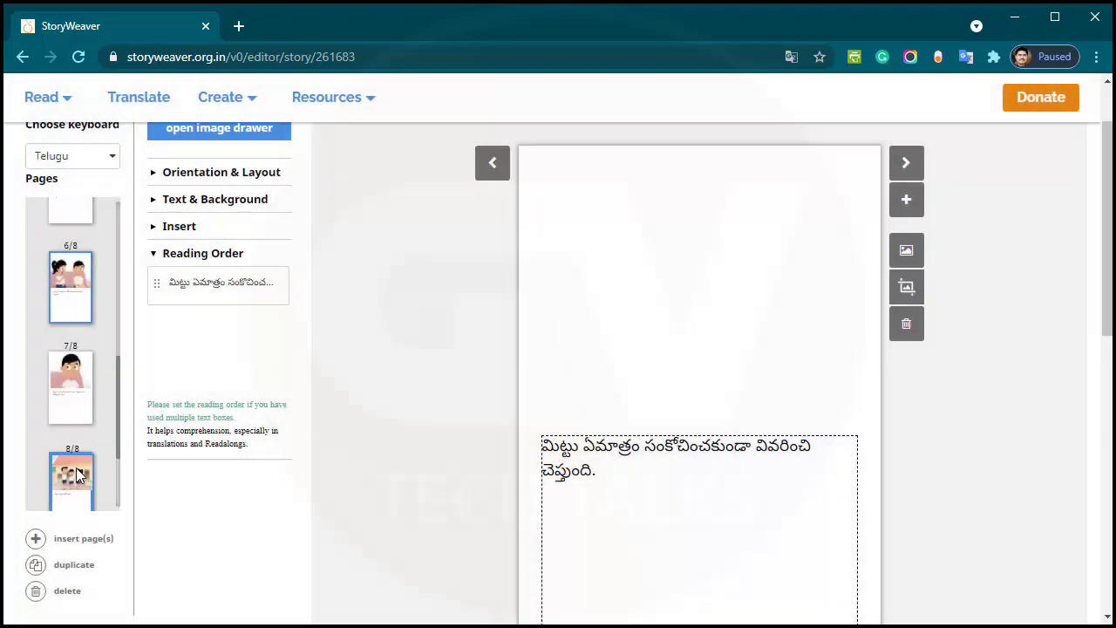
pyautogui.scroll(-2, 77, 371)
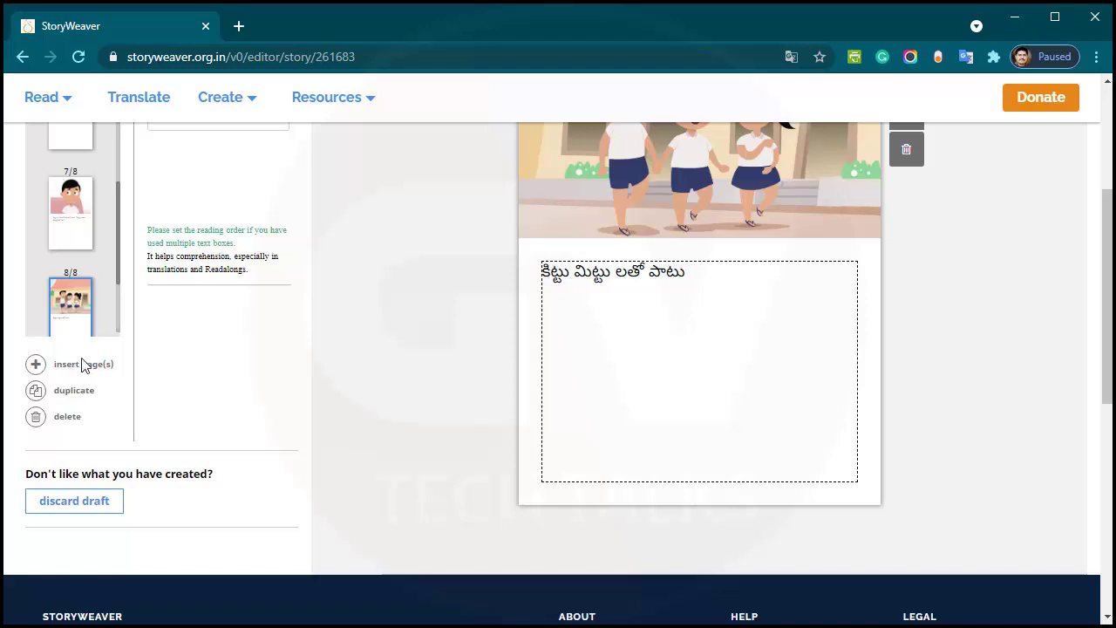
pyautogui.moveTo(120, 245); pyautogui.dragTo(120, 315)
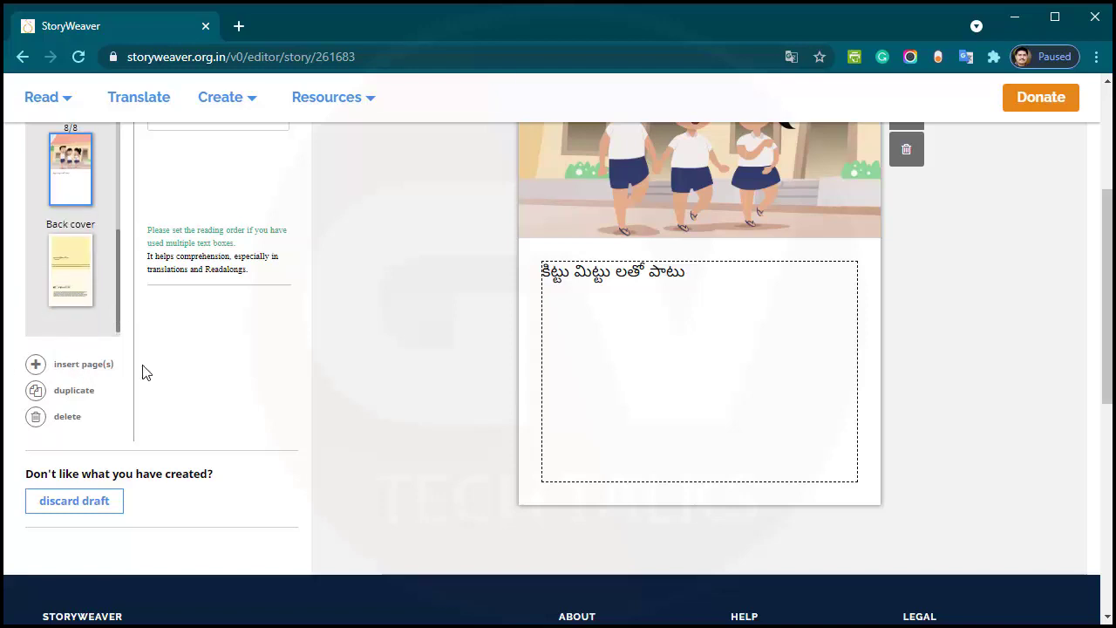
pyautogui.scroll(3, 1029, 388)
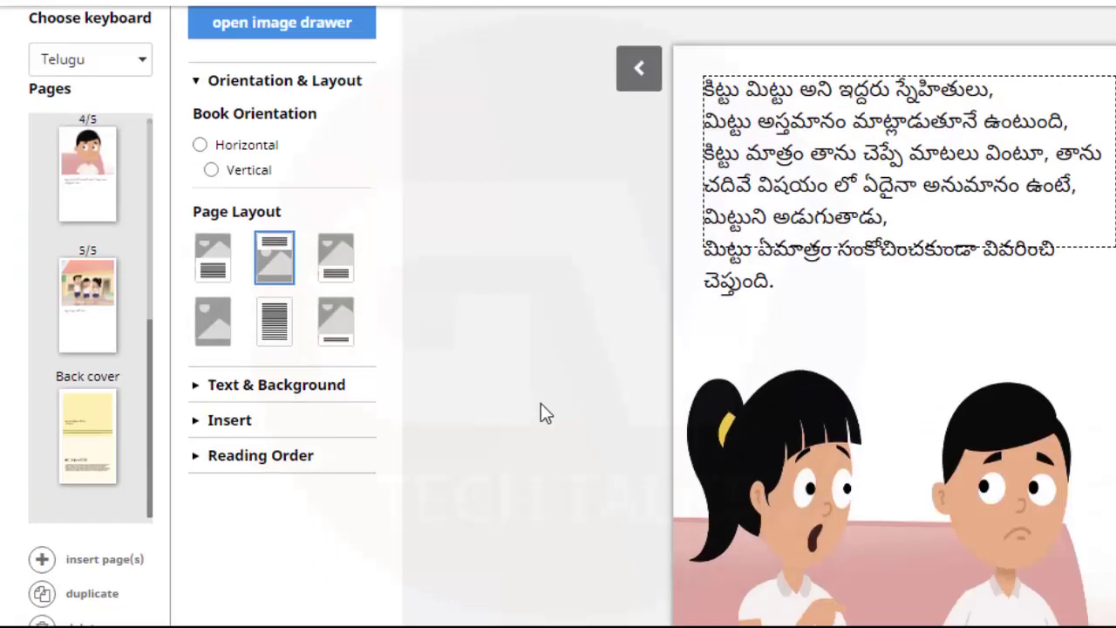
# Step: Switch the page with the talking girl and boy to the layout with a larger image above a shorter text area
pyautogui.scroll(2, 541, 410)
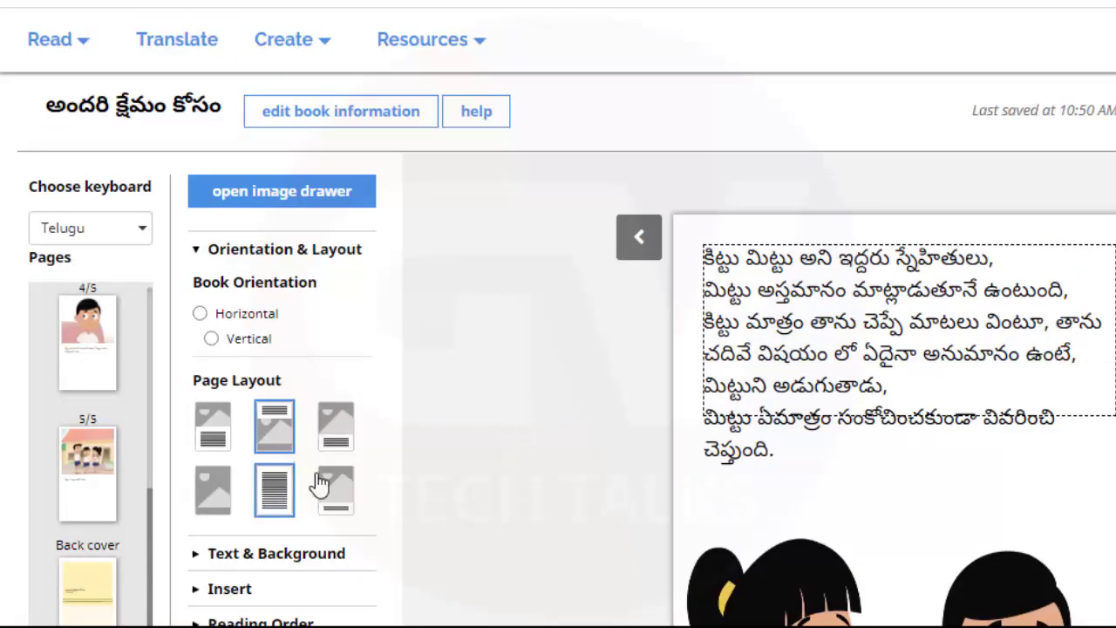
pyautogui.click(288, 489)
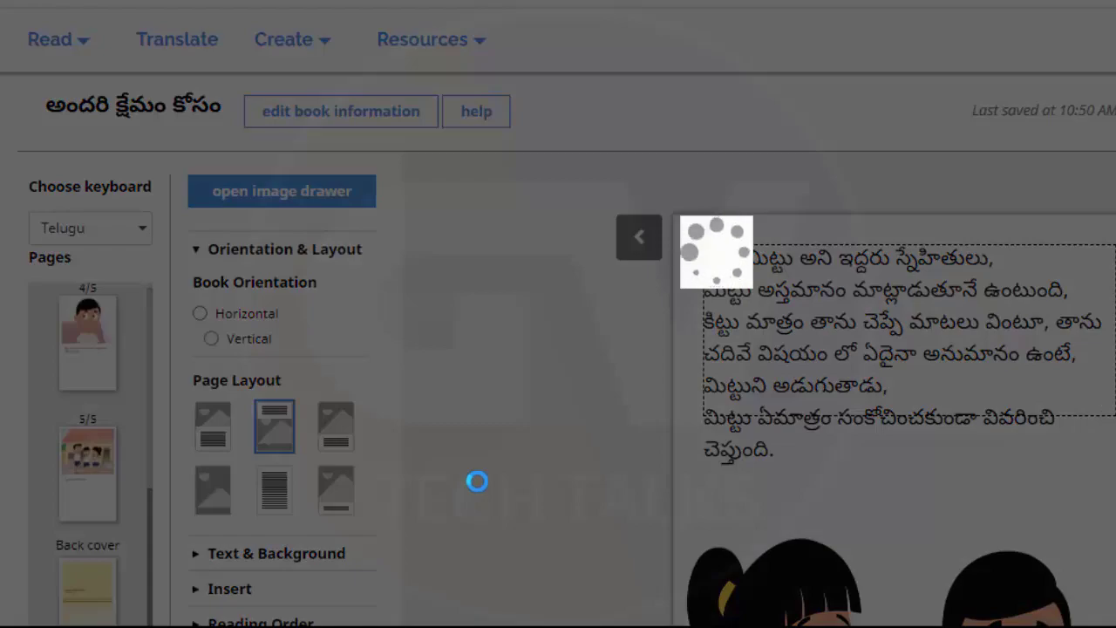
pyautogui.scroll(-5, 466, 476)
pyautogui.scroll(3, 461, 476)
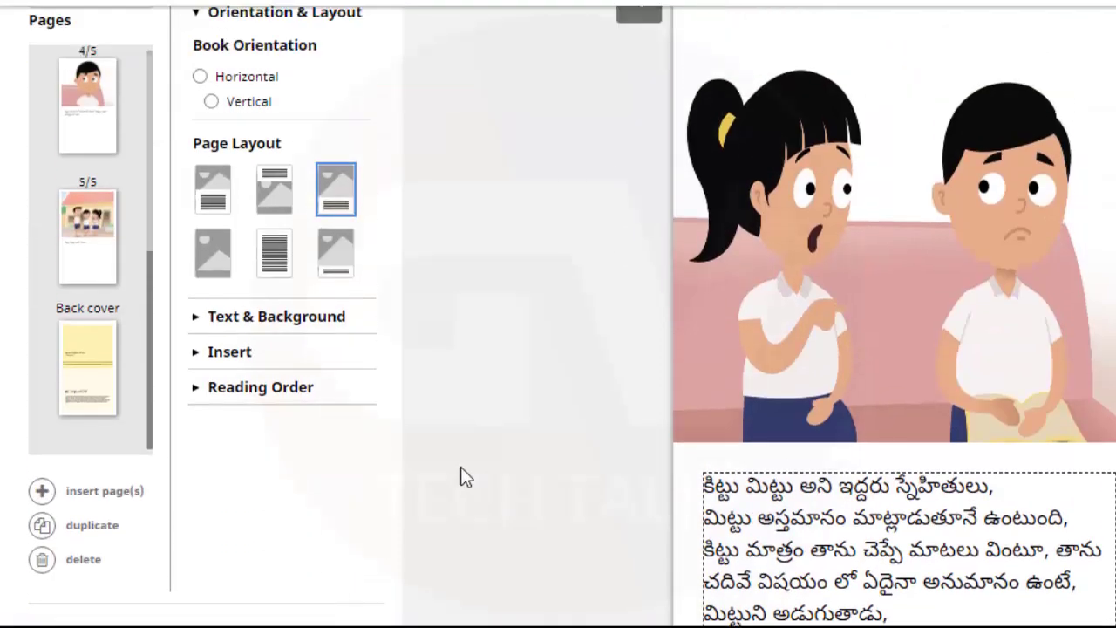
# Step: Try the text-only layout on the girl-and-boy page, followed by the layout with a tall image above a narrow caption strip
pyautogui.click(273, 329)
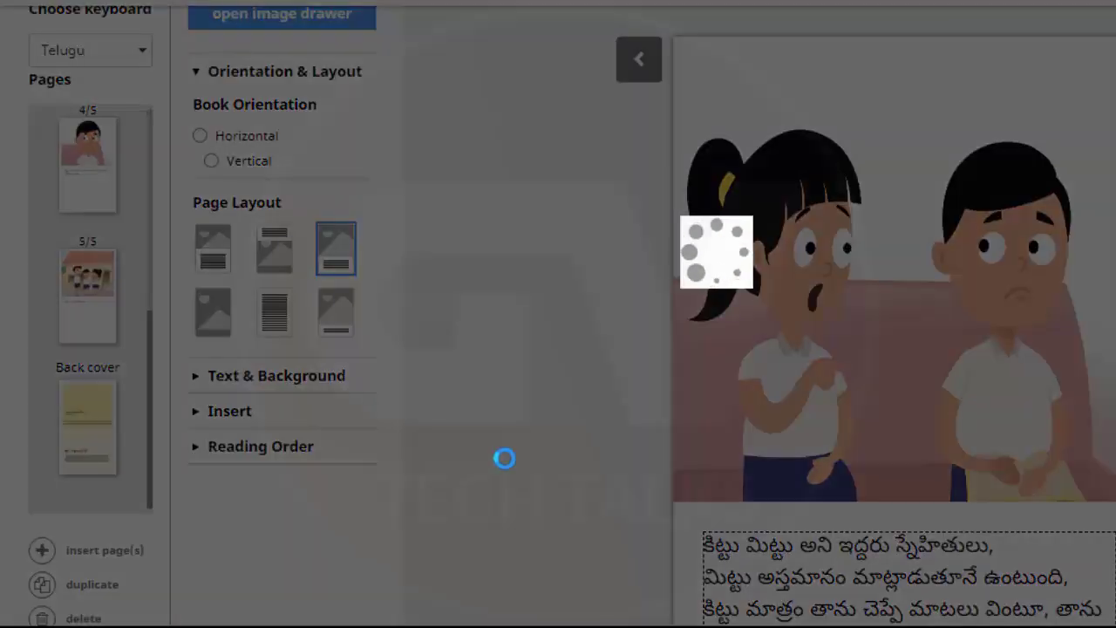
pyautogui.scroll(-3, 486, 462)
pyautogui.scroll(5, 484, 462)
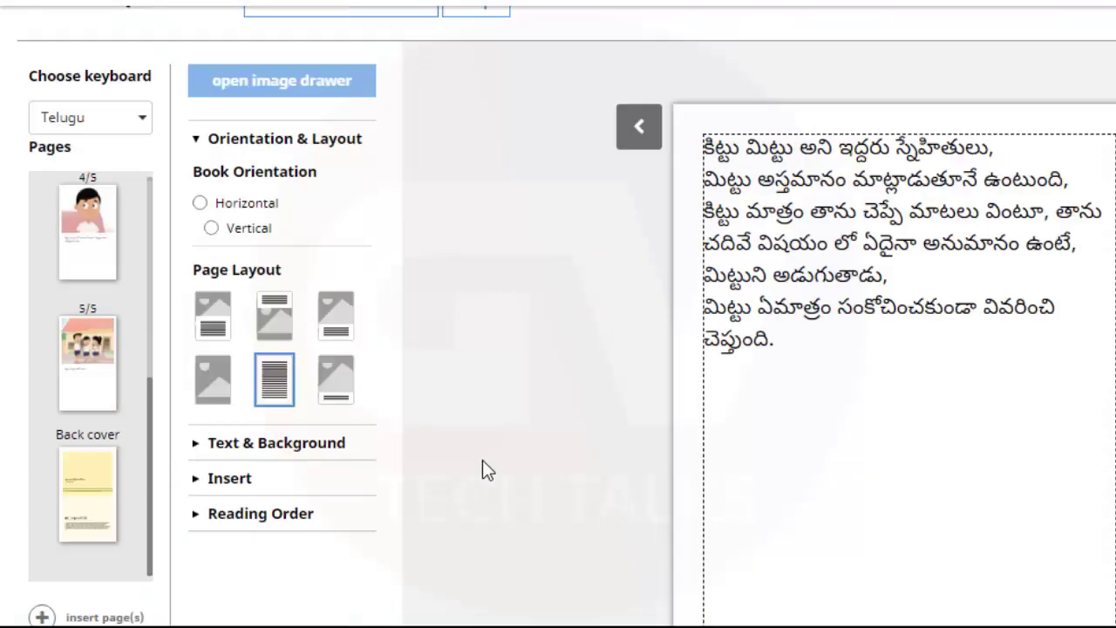
pyautogui.click(336, 503)
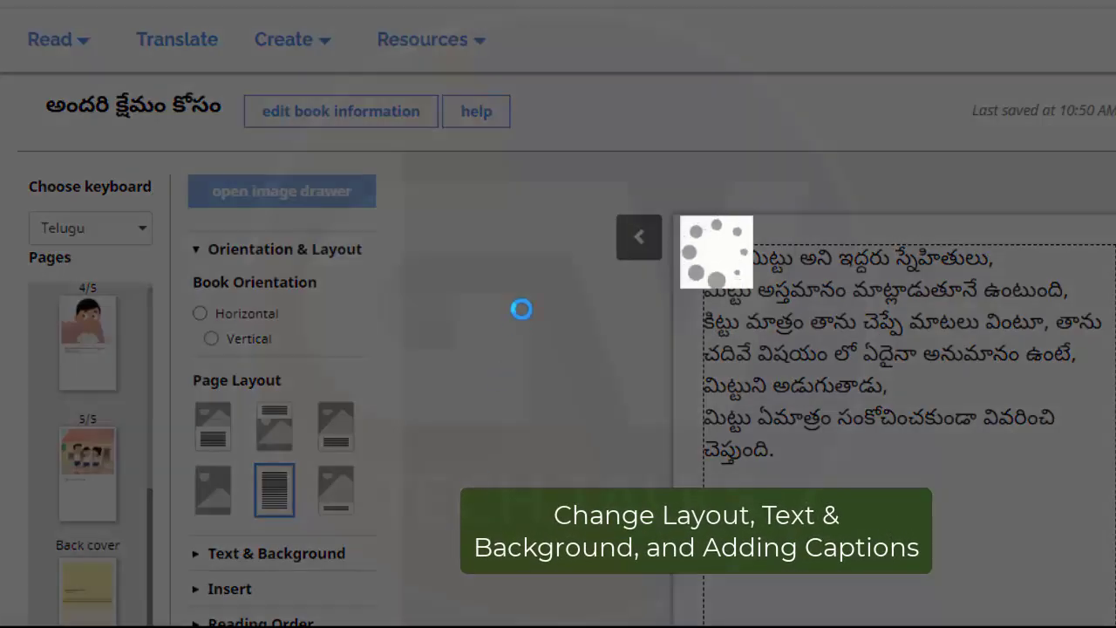
pyautogui.scroll(-3, 514, 314)
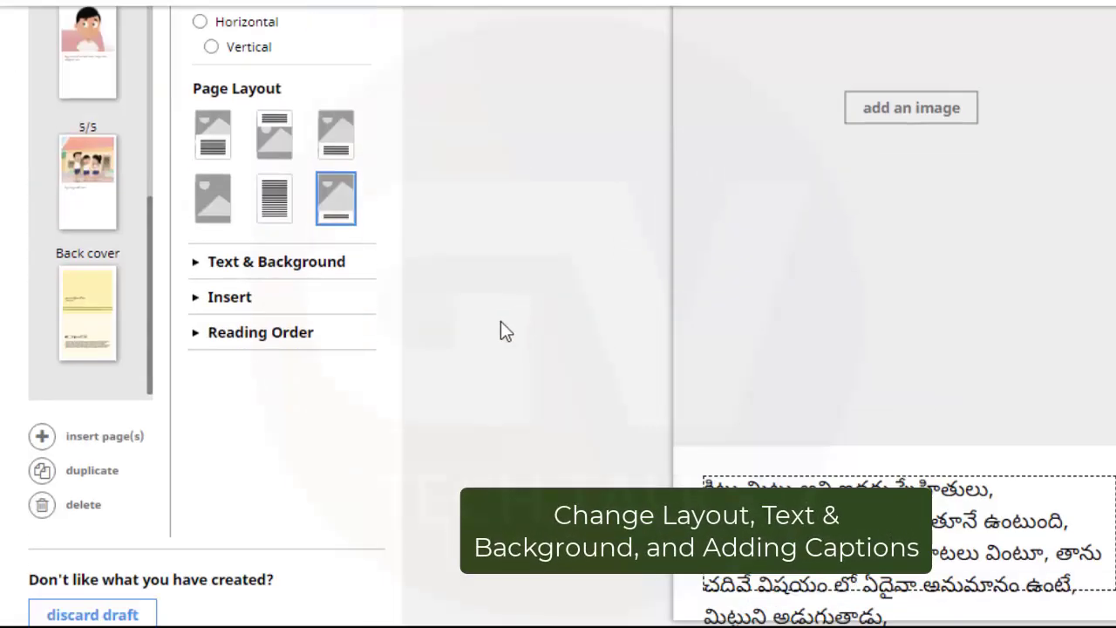
pyautogui.scroll(1, 436, 301)
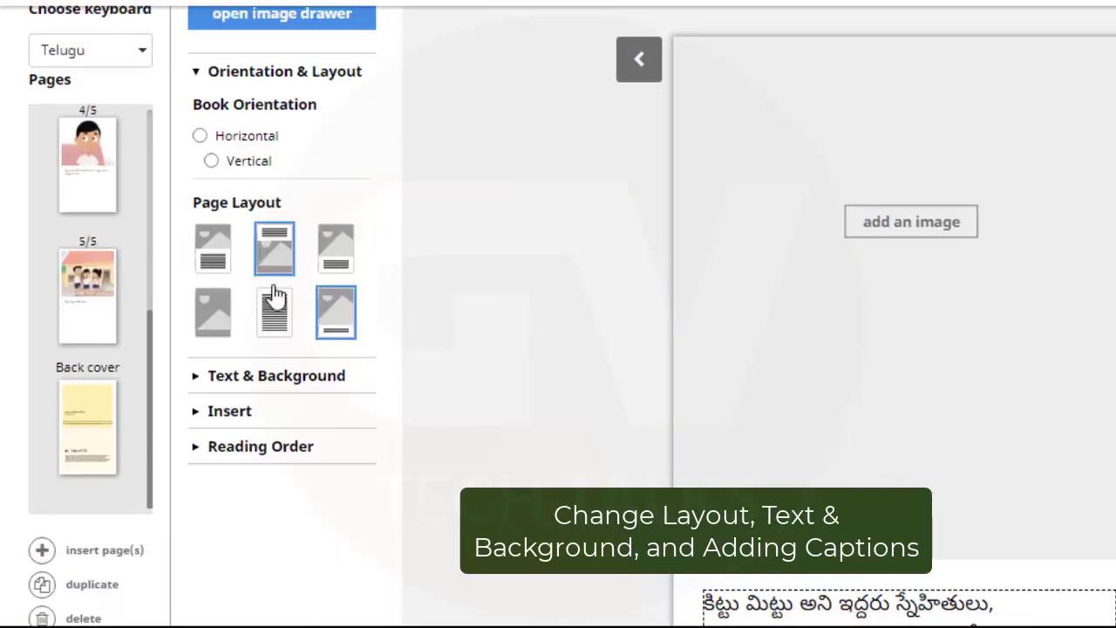
# Step: Set the page to the layout with equal image and text halves, image on top, and check how the full text fits
pyautogui.click(211, 249)
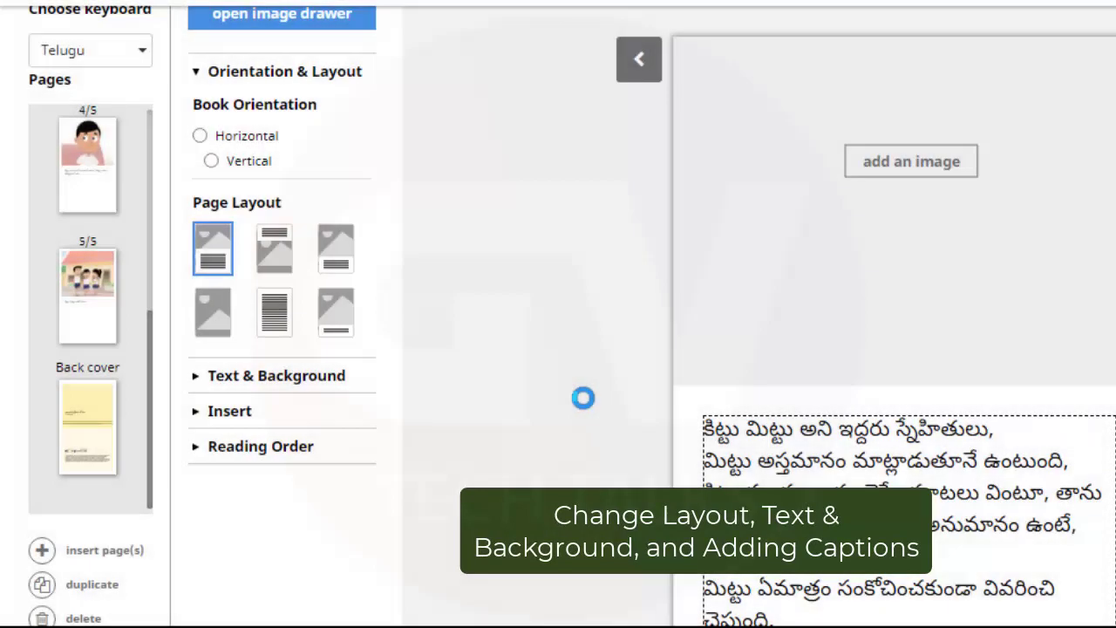
pyautogui.scroll(2, 583, 406)
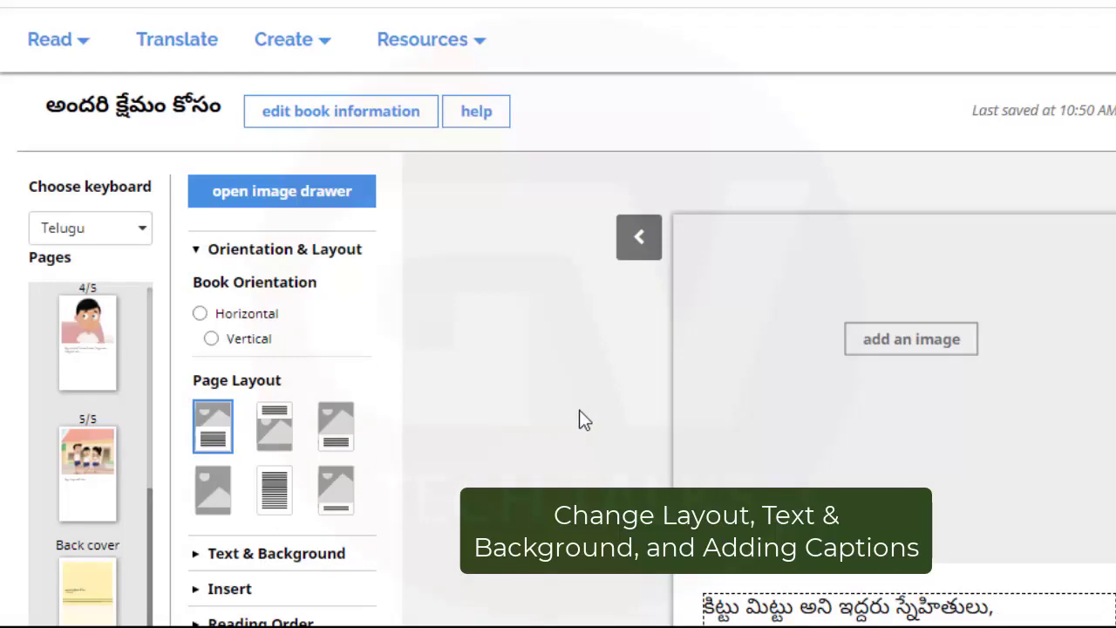
pyautogui.scroll(-5, 558, 417)
pyautogui.scroll(5, 542, 418)
pyautogui.scroll(-5, 542, 417)
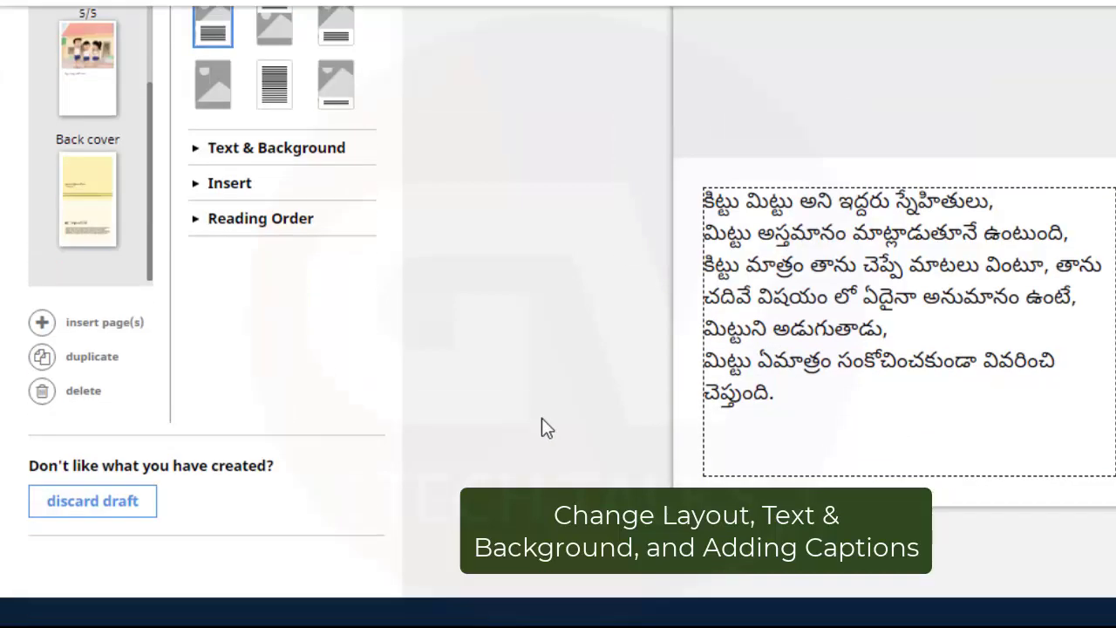
pyautogui.scroll(5, 541, 418)
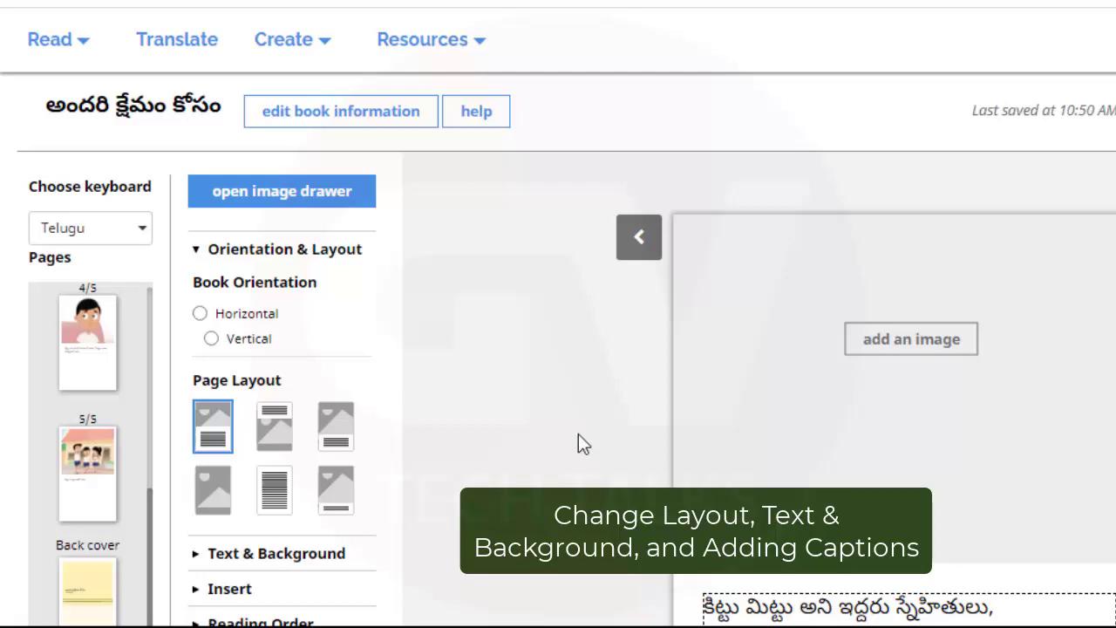
pyautogui.scroll(-2, 567, 439)
pyautogui.scroll(-3, 555, 438)
pyautogui.scroll(4, 542, 439)
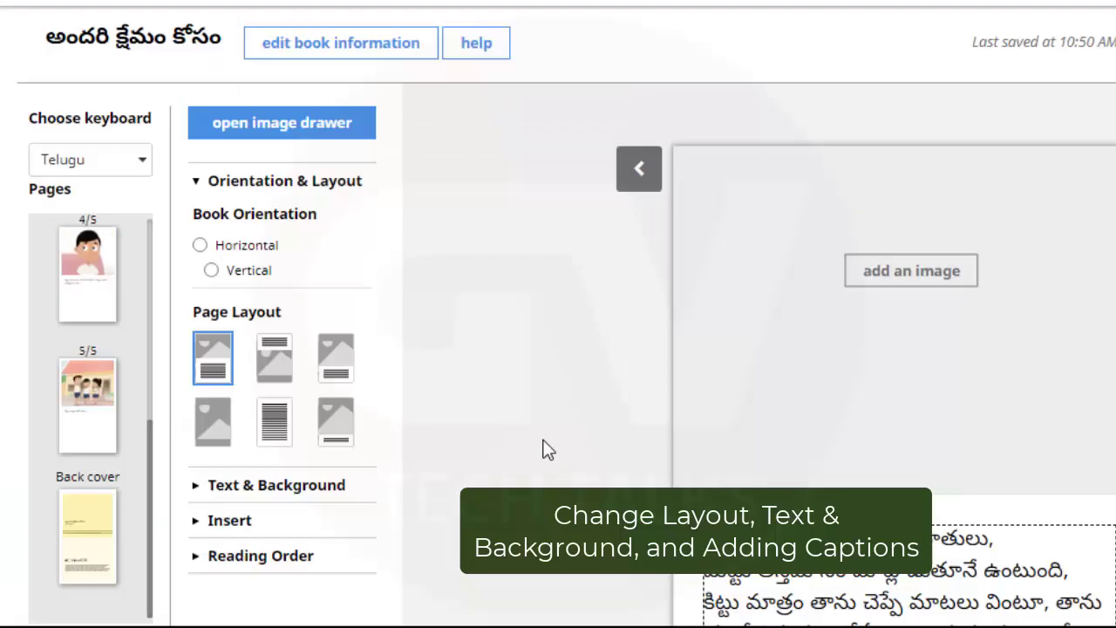
pyautogui.scroll(1, 544, 448)
pyautogui.scroll(-2, 546, 448)
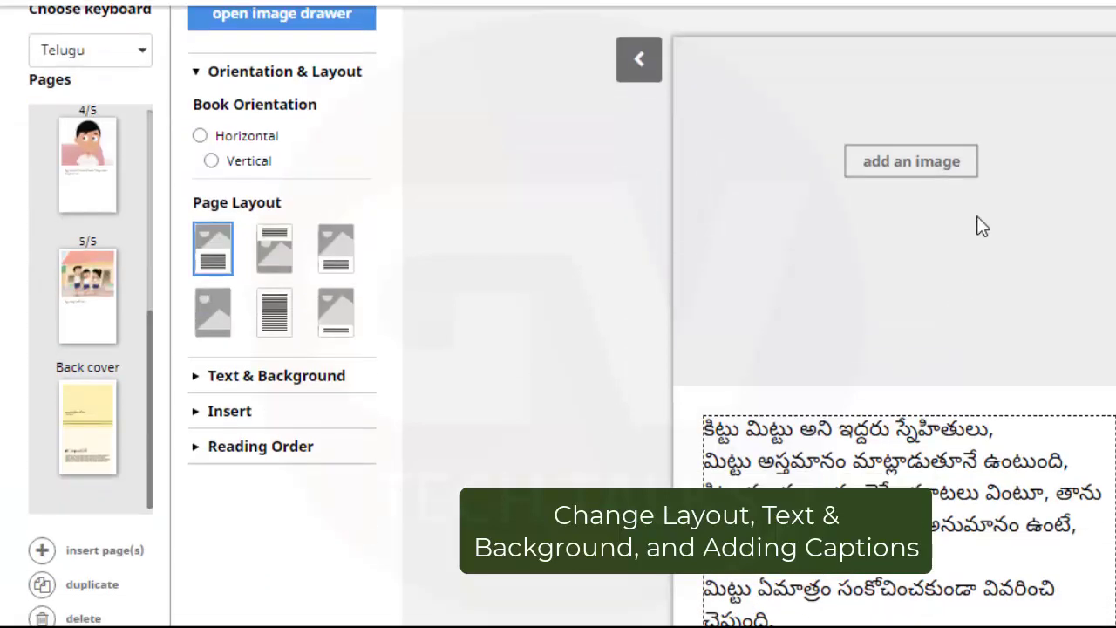
# Step: Add the favourite image "A girl talking to boy" to the empty image area, accepting its default crop
pyautogui.click(937, 169)
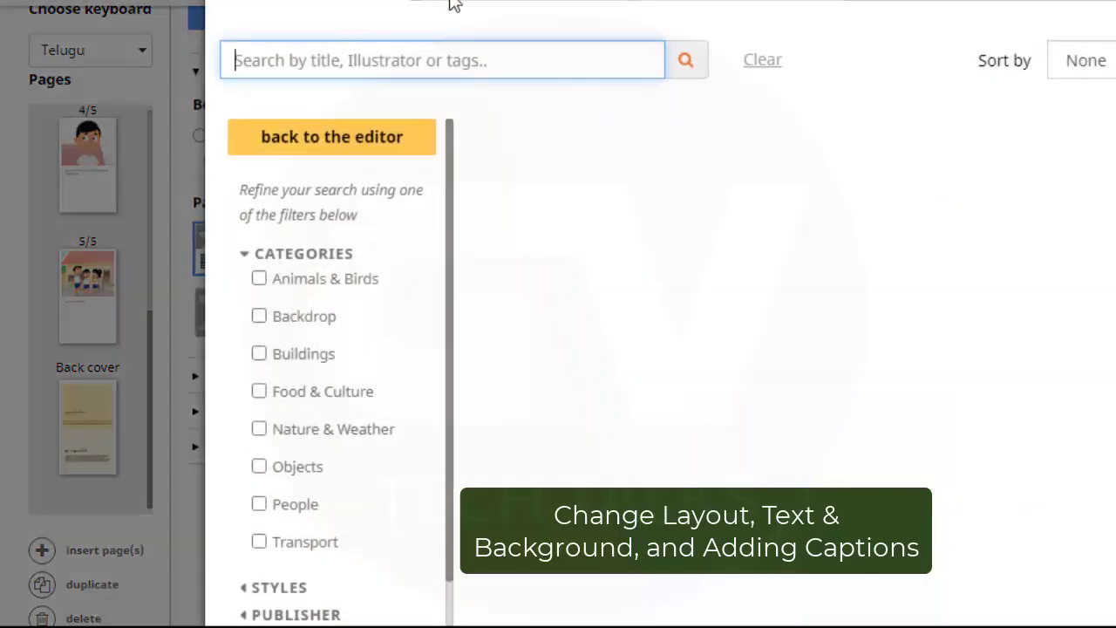
pyautogui.click(453, 5)
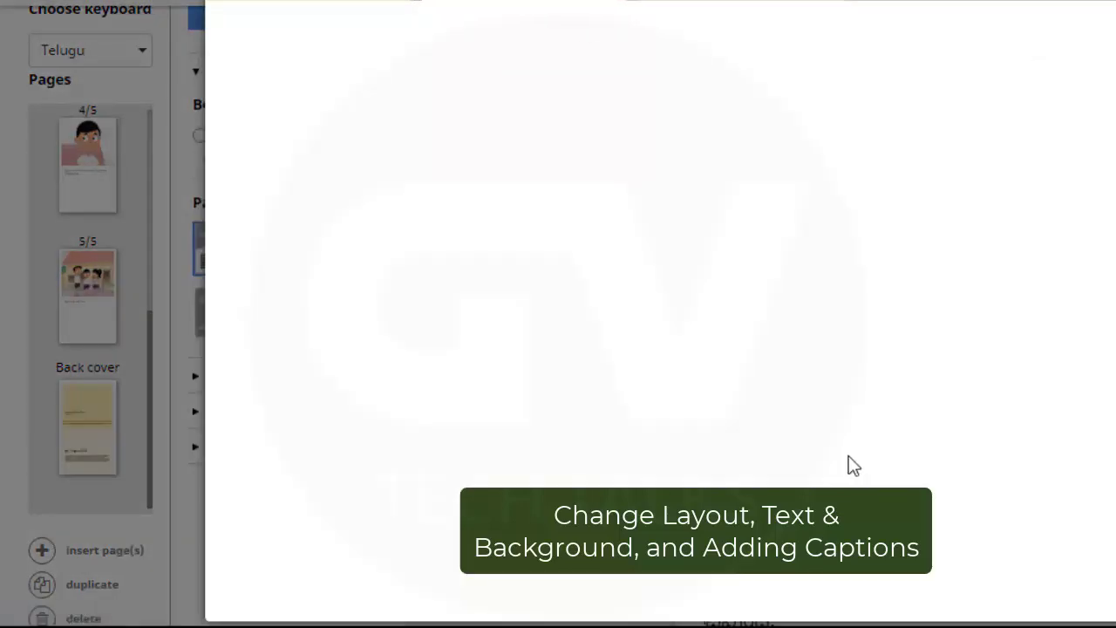
pyautogui.moveTo(575, 240)
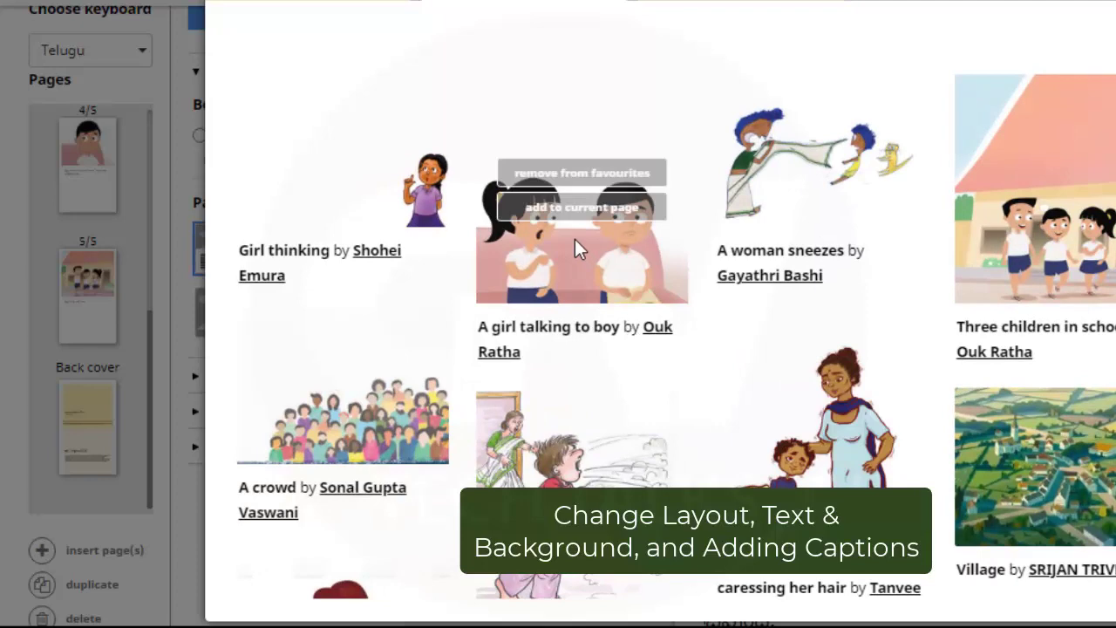
pyautogui.click(576, 220)
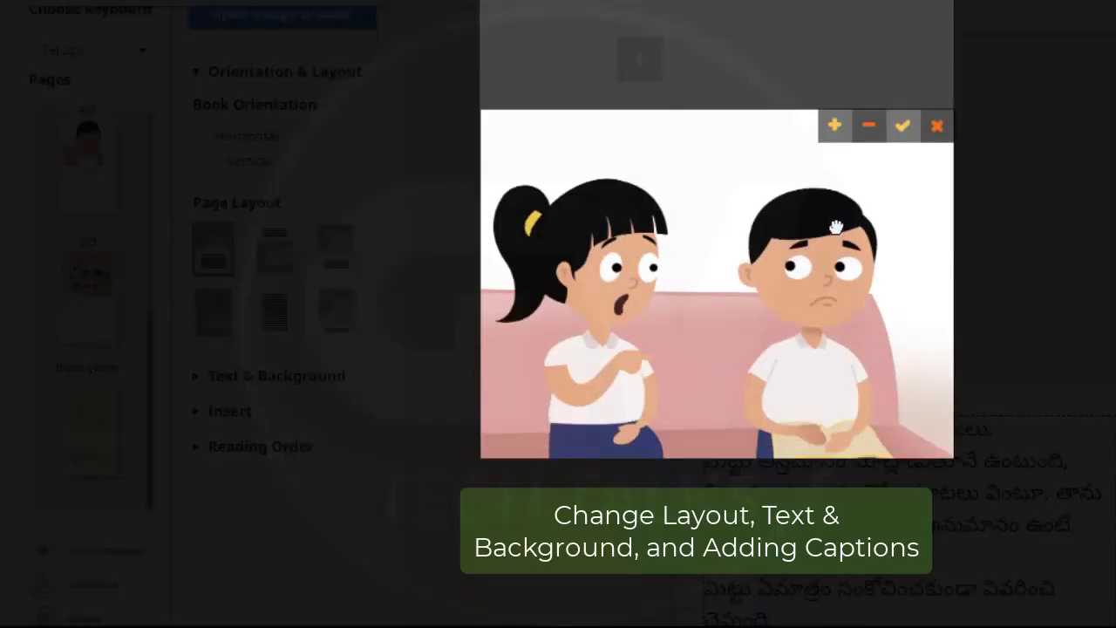
pyautogui.click(902, 127)
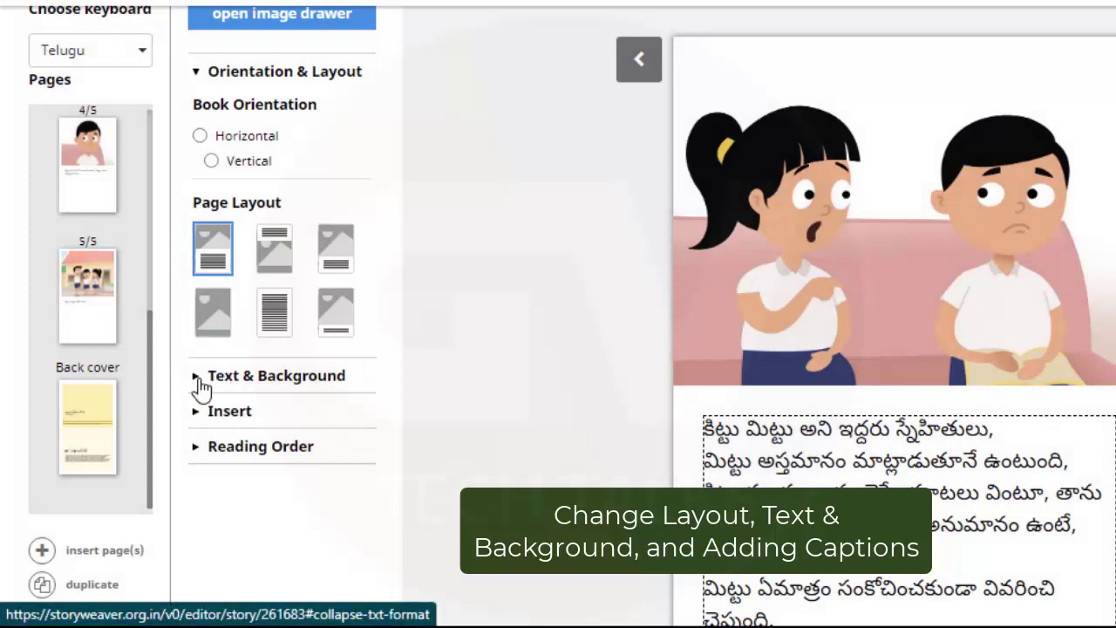
# Step: Look over the text and background options, and insert a speech bubble with a downward-pointing tail on the page
pyautogui.click(197, 381)
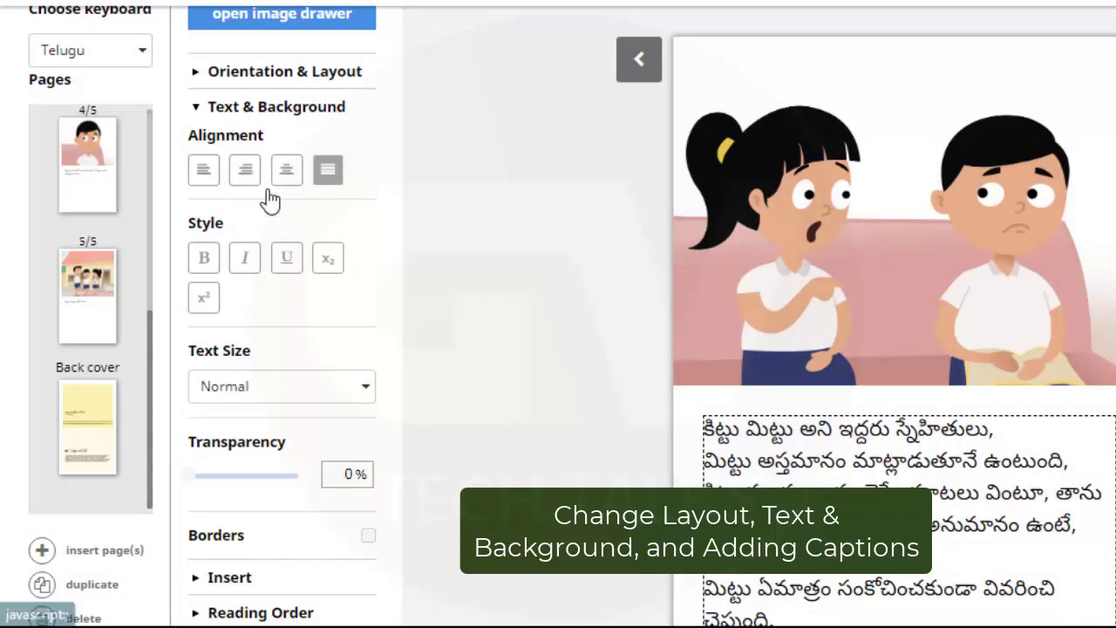
pyautogui.click(196, 110)
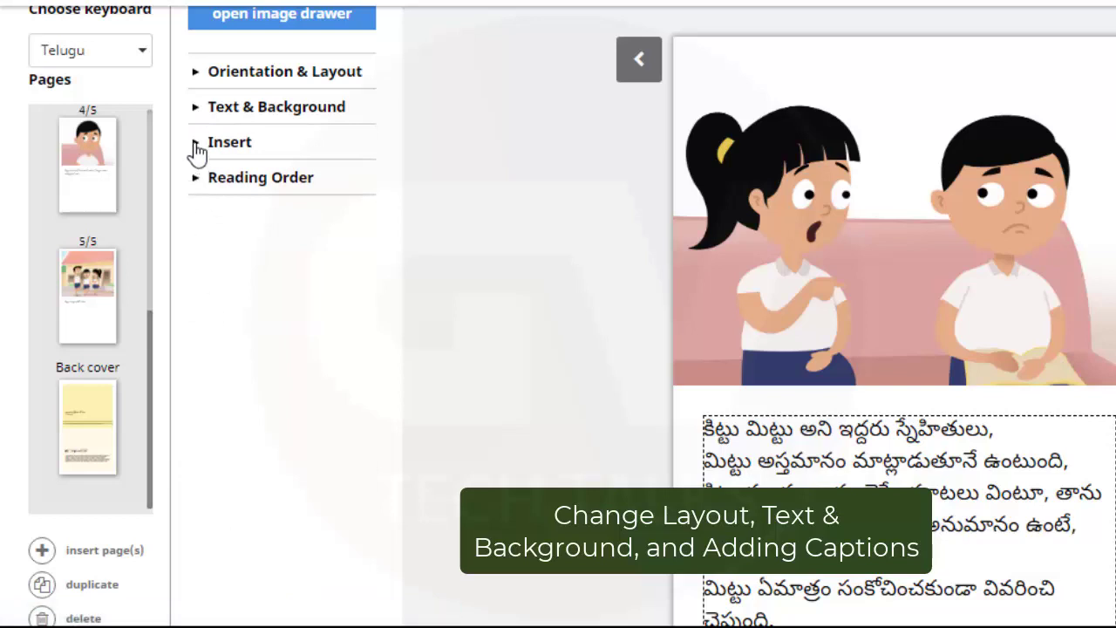
pyautogui.click(196, 149)
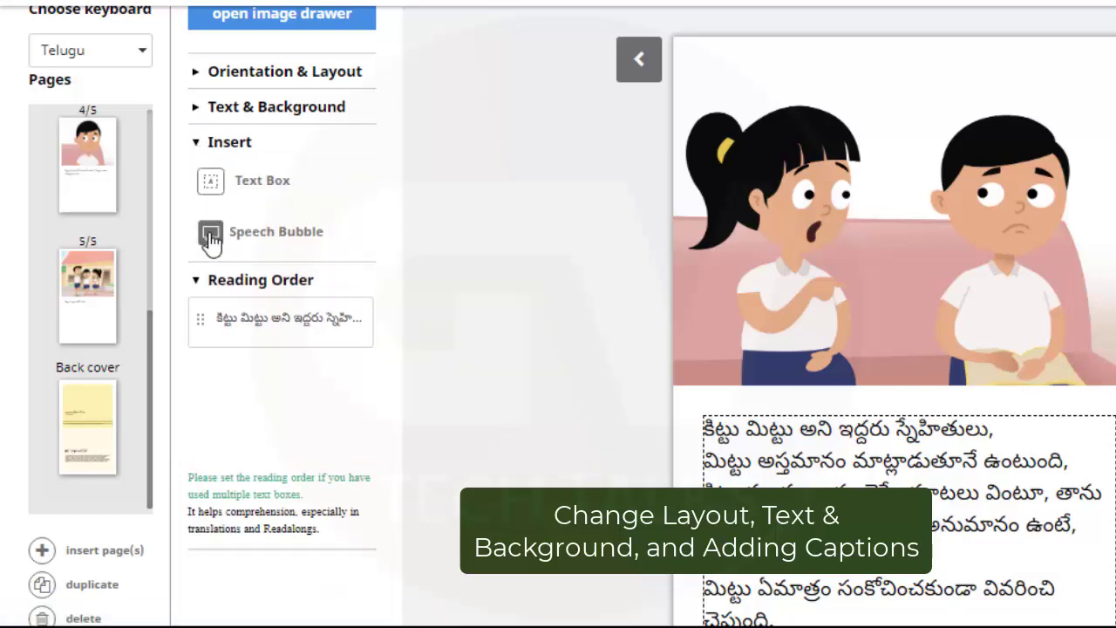
pyautogui.click(212, 235)
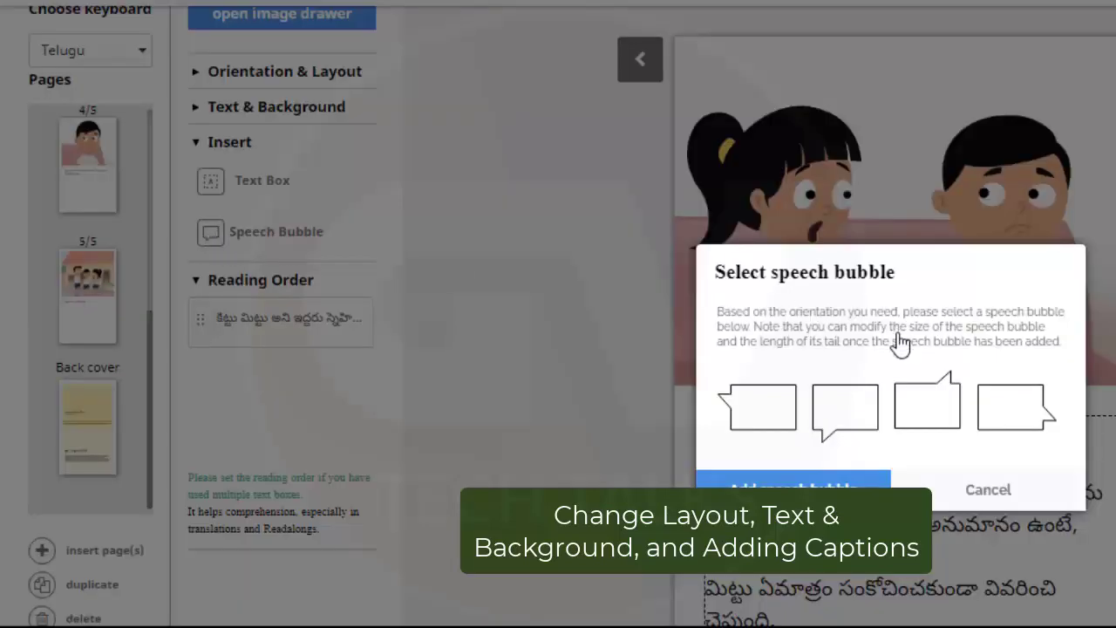
pyautogui.click(844, 409)
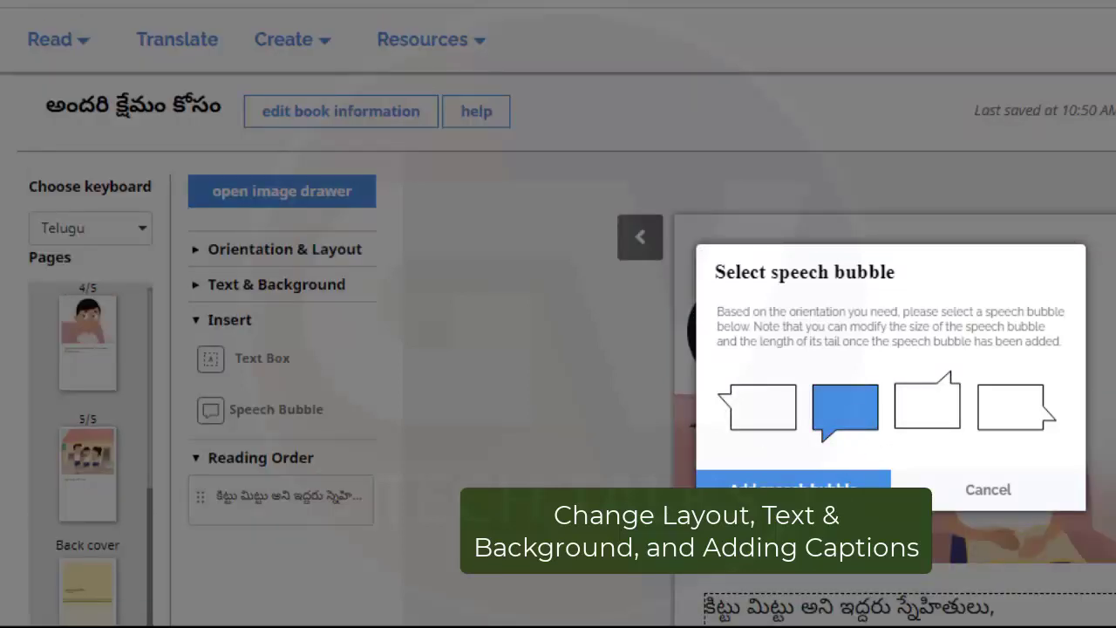
pyautogui.click(864, 497)
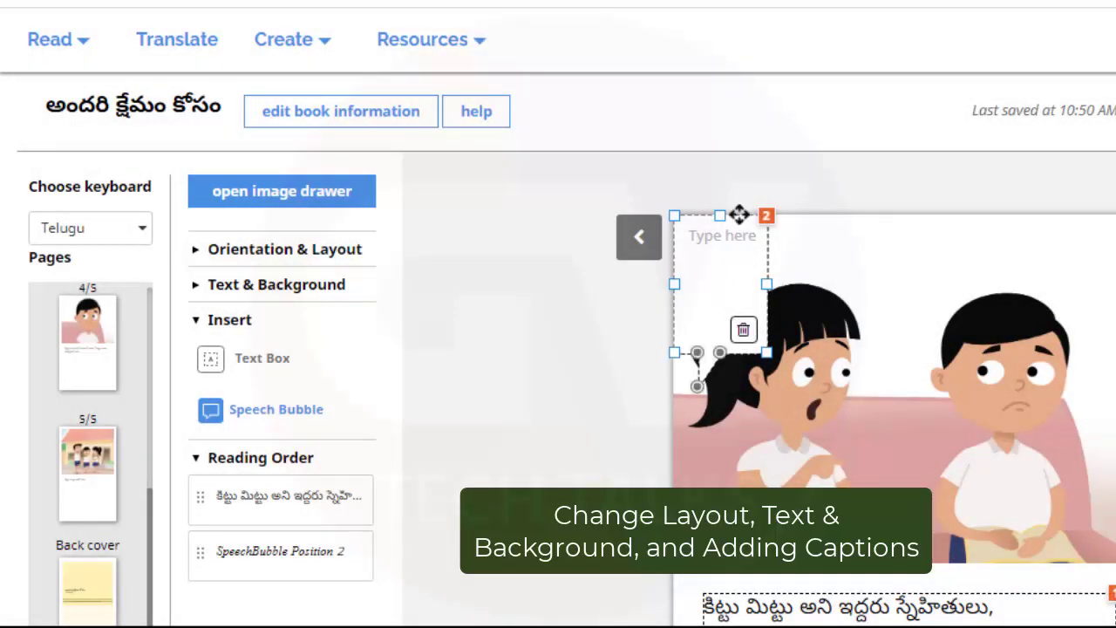
# Step: Reshape the speech bubble wider and shorter, and place it above and between the girl and boy with its tail towards the girl
pyautogui.moveTo(740, 217); pyautogui.dragTo(900, 237)
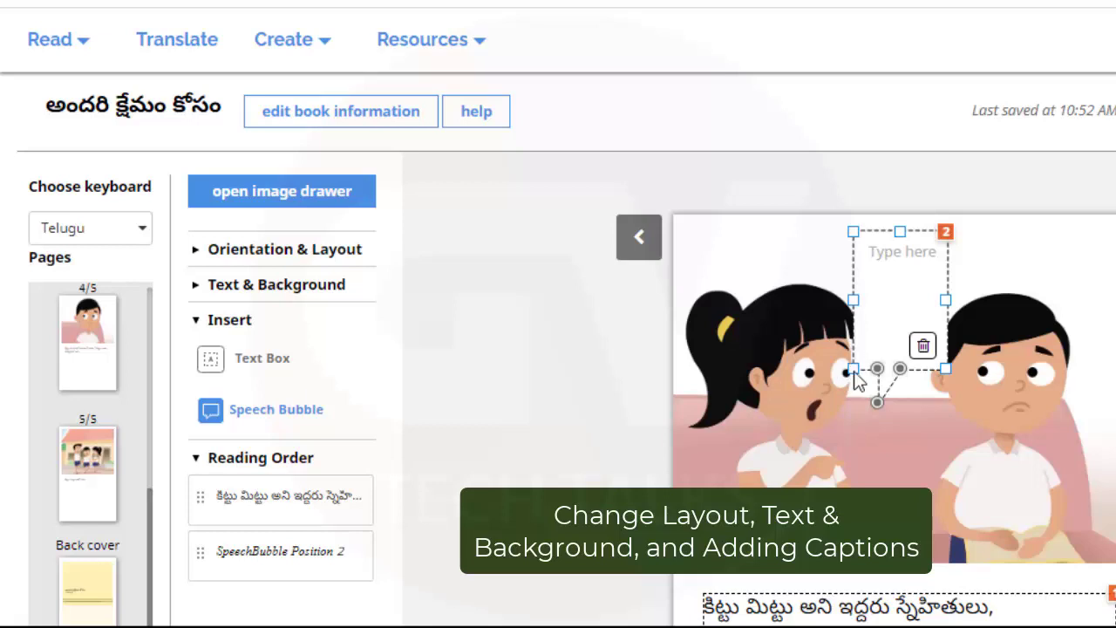
pyautogui.moveTo(852, 368); pyautogui.dragTo(779, 317)
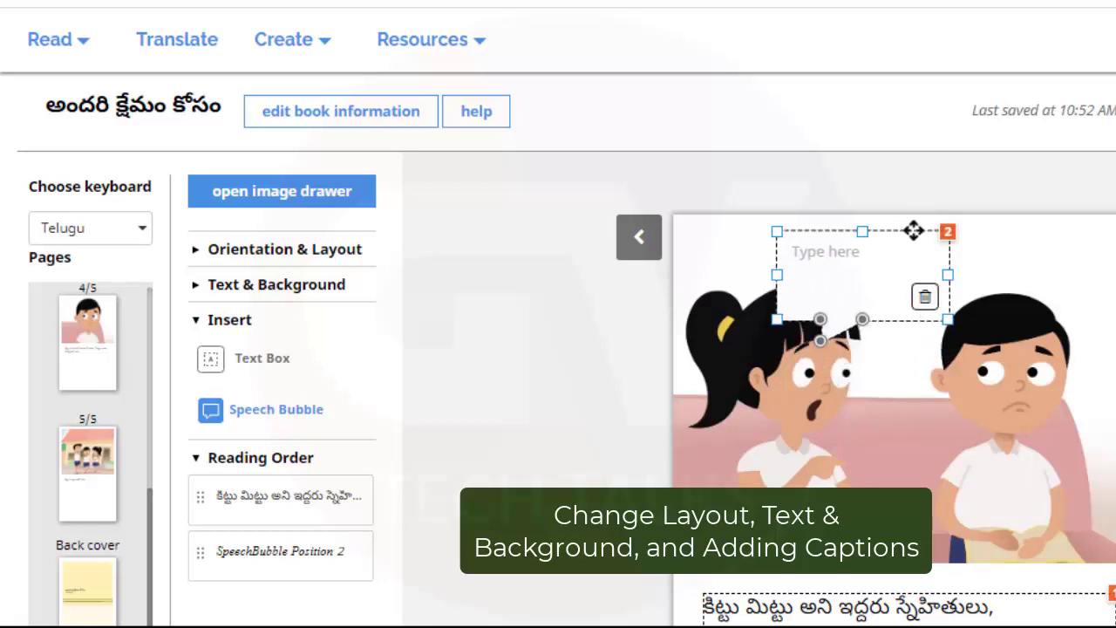
pyautogui.moveTo(925, 229)
pyautogui.mouseDown()
pyautogui.moveTo(970, 216)
pyautogui.moveTo(939, 218)
pyautogui.mouseUp()
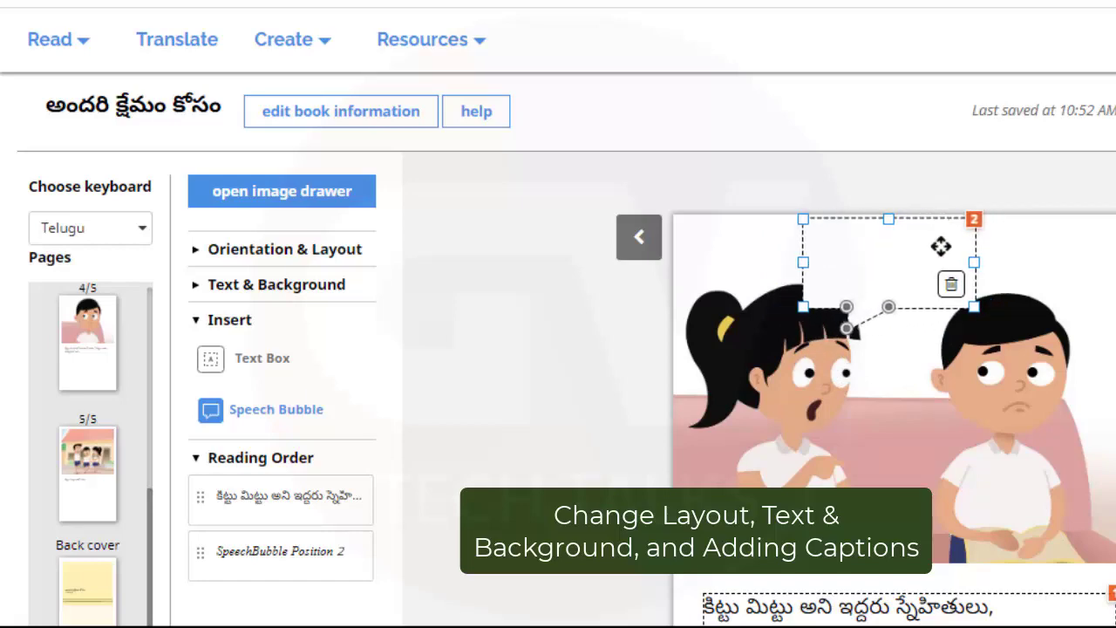
pyautogui.scroll(-6, 1028, 459)
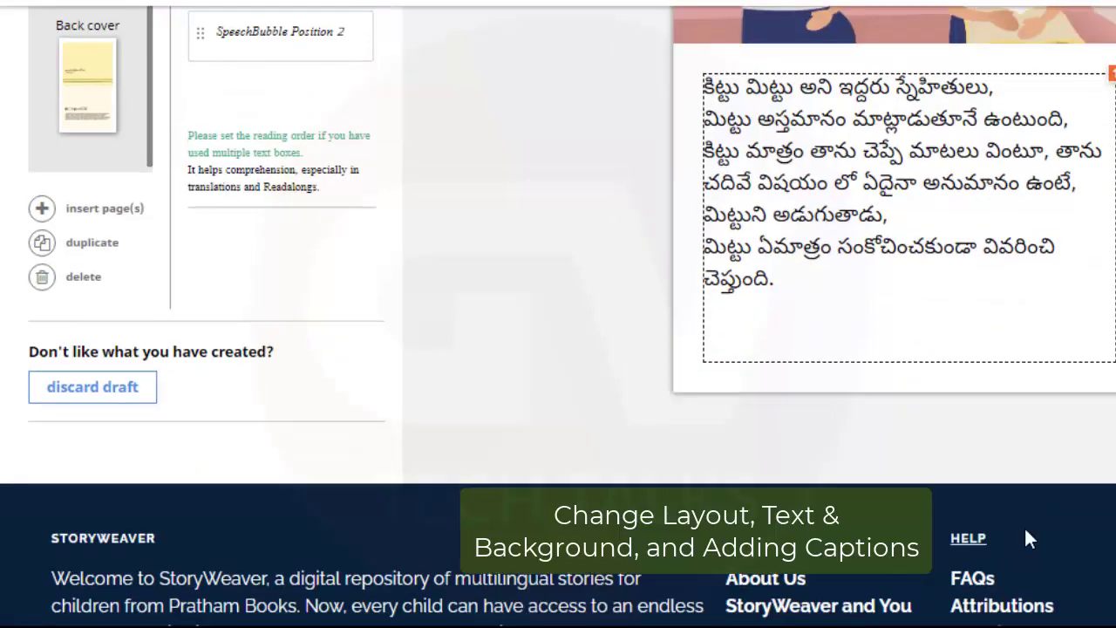
pyautogui.scroll(6, 1024, 526)
# Step: Enter "నీకు తెలుసా?" as the girl's speech bubble text
pyautogui.click(848, 255)
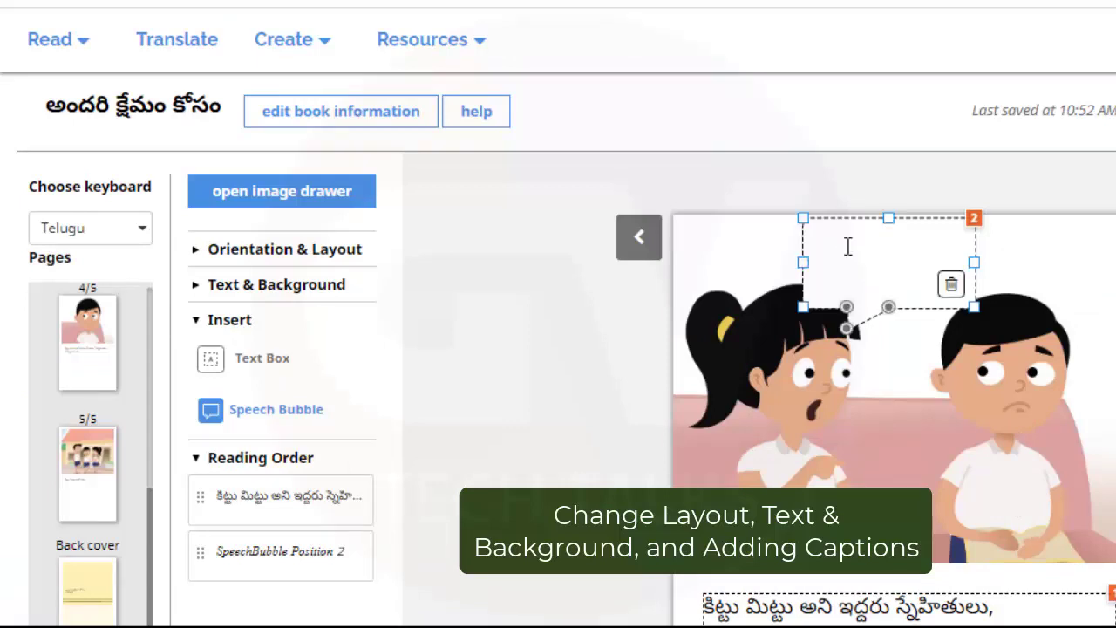
pyautogui.write('neeku telu')
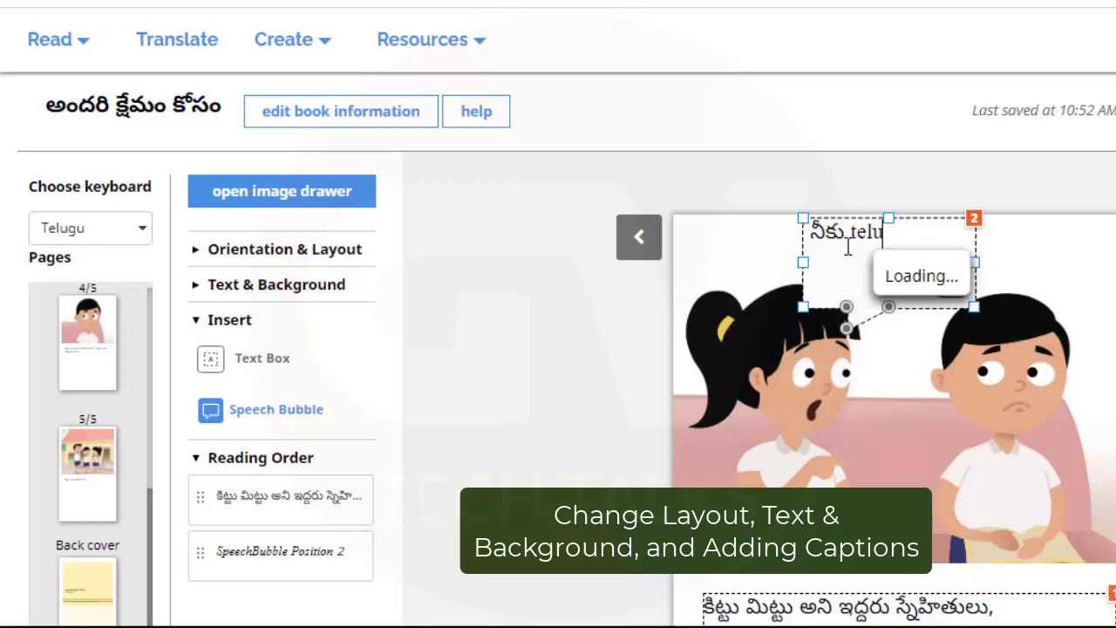
pyautogui.write('saa')
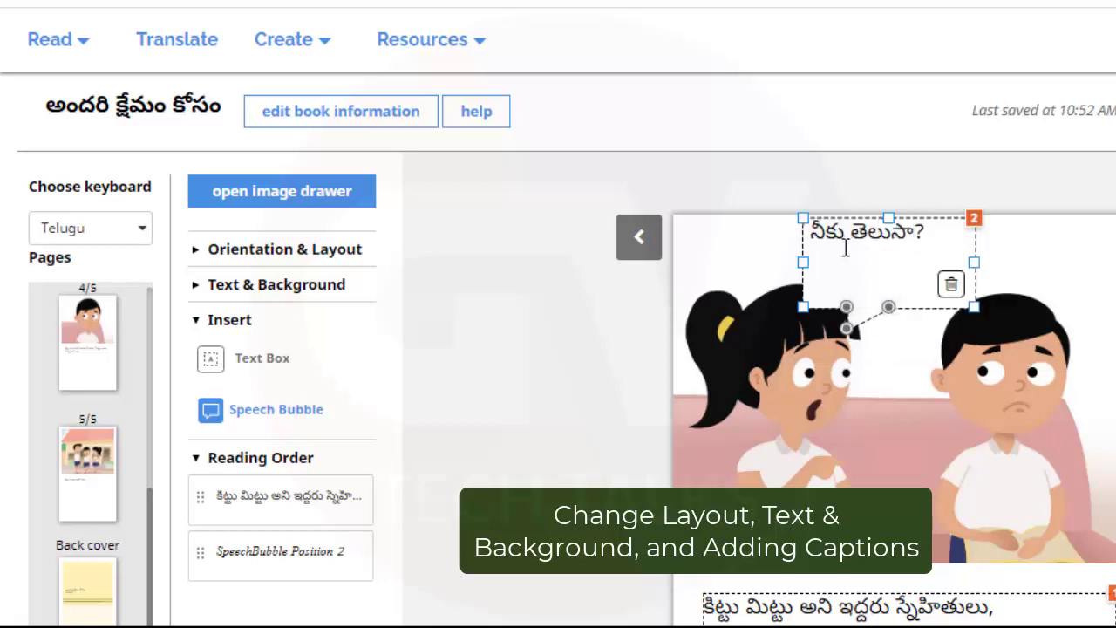
pyautogui.press('Escape')
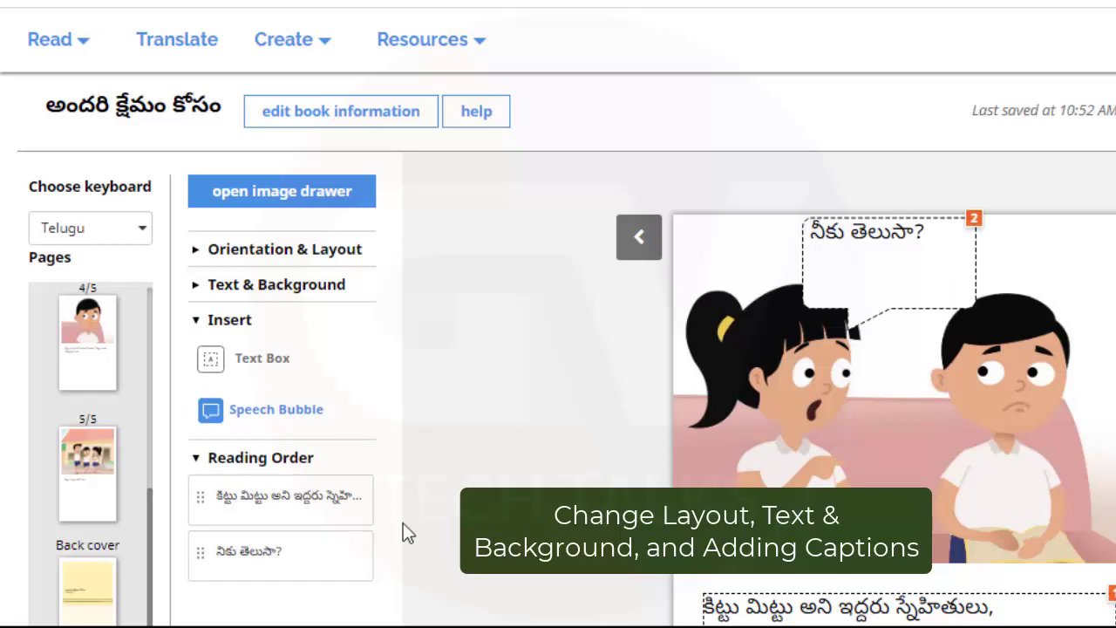
pyautogui.scroll(-3, 256, 513)
pyautogui.scroll(1, 261, 523)
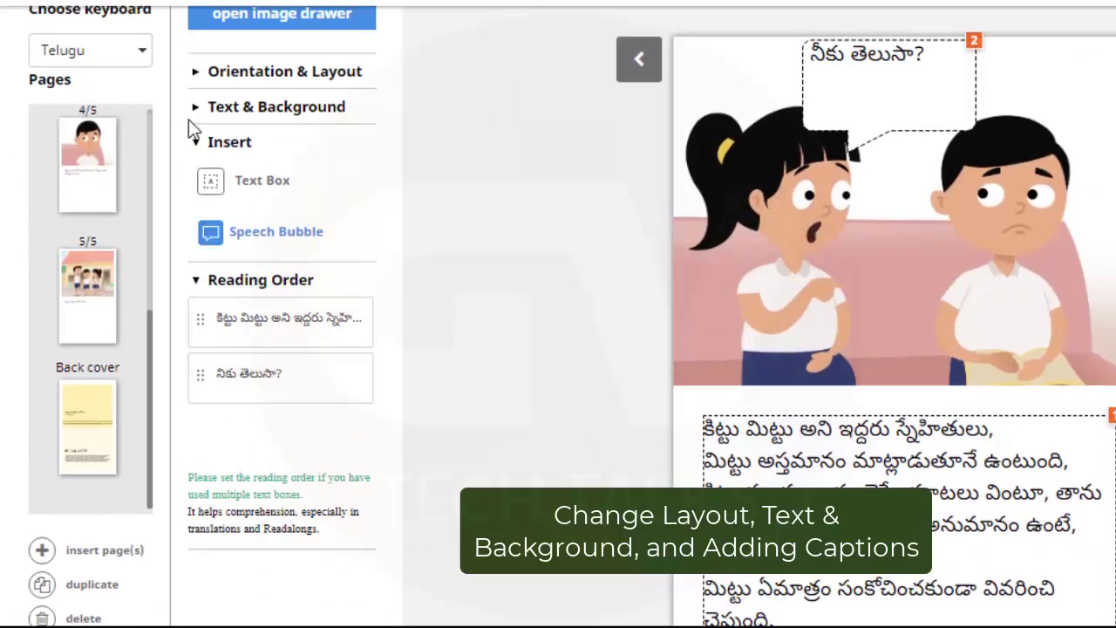